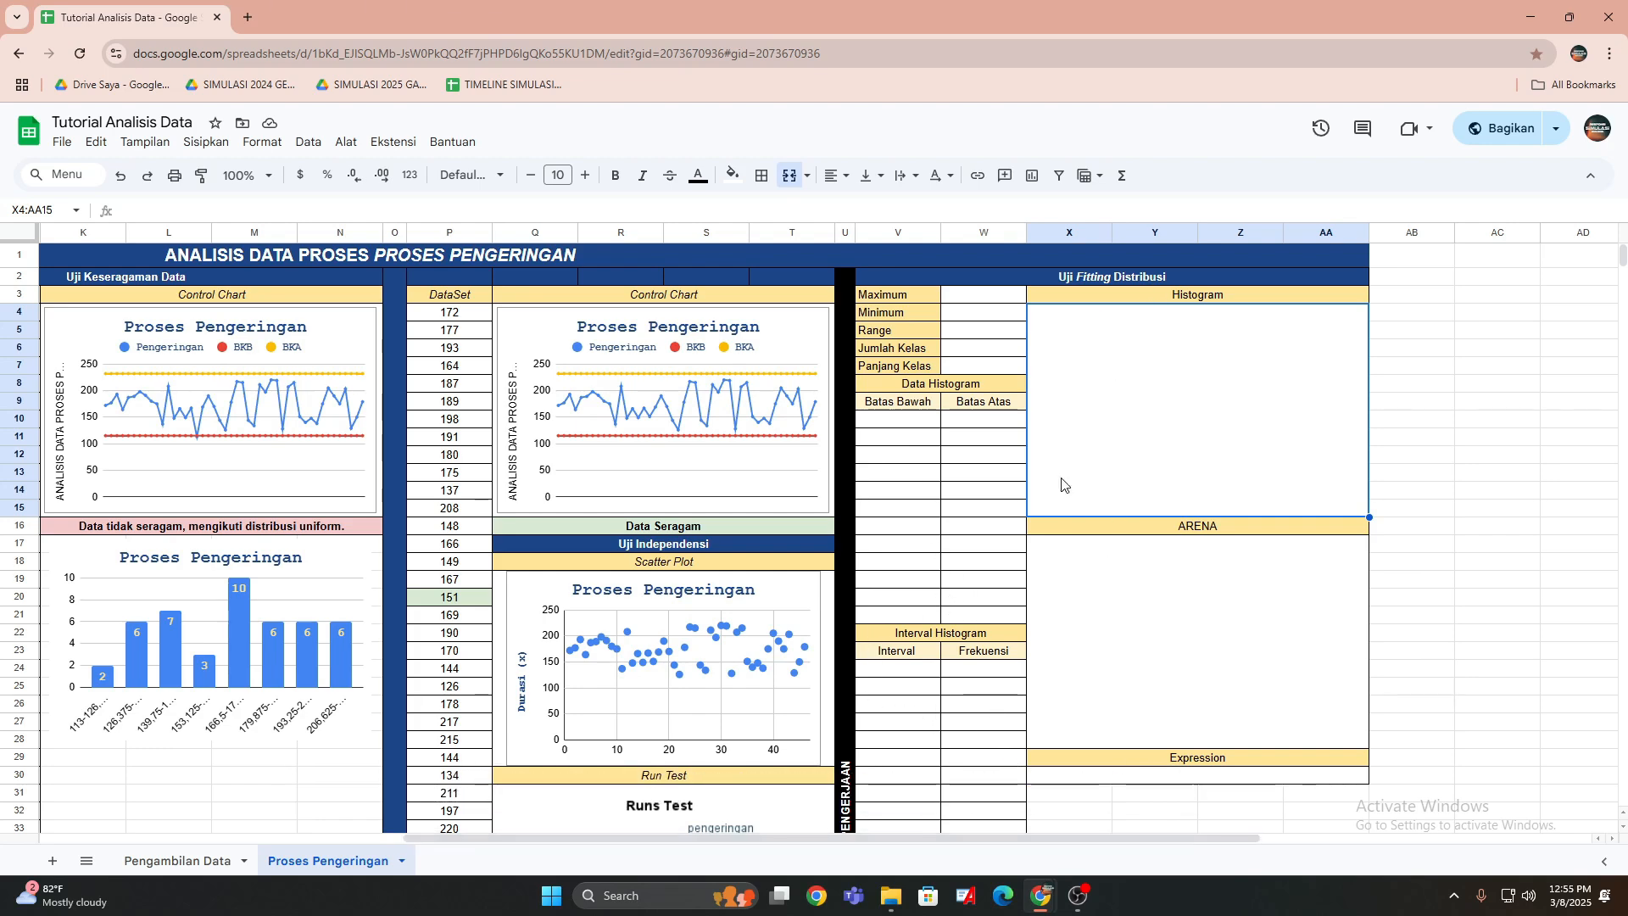
# Calculate the Maximum in W3 with the MAX function over the DataSet values P4:P49.
pyautogui.click(971, 299)
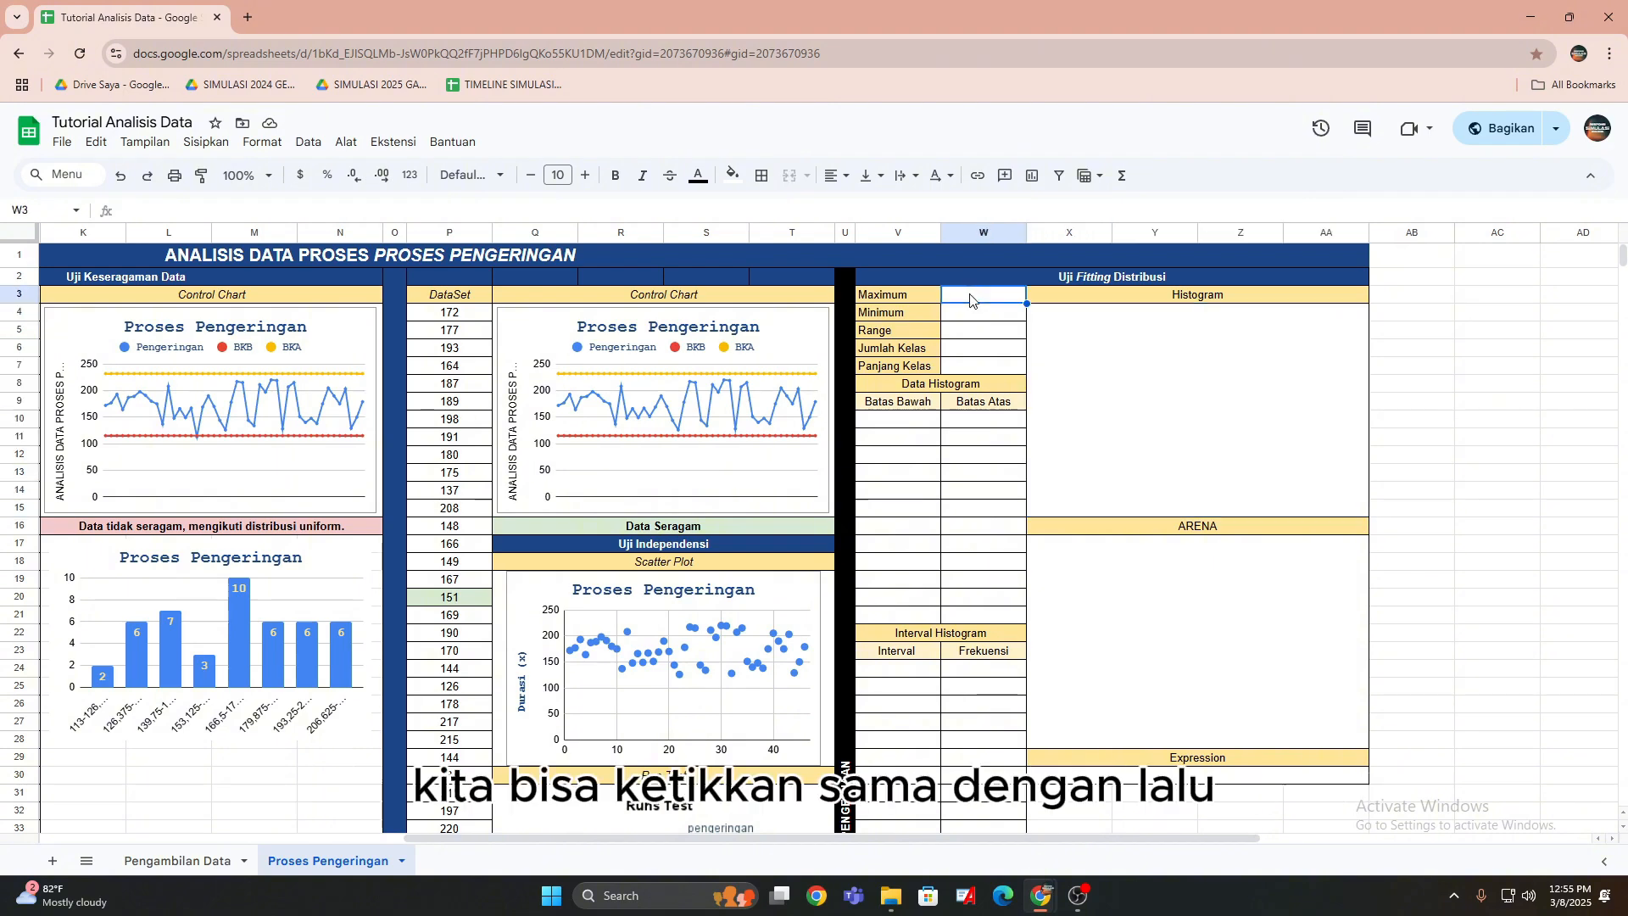
pyautogui.write('=')
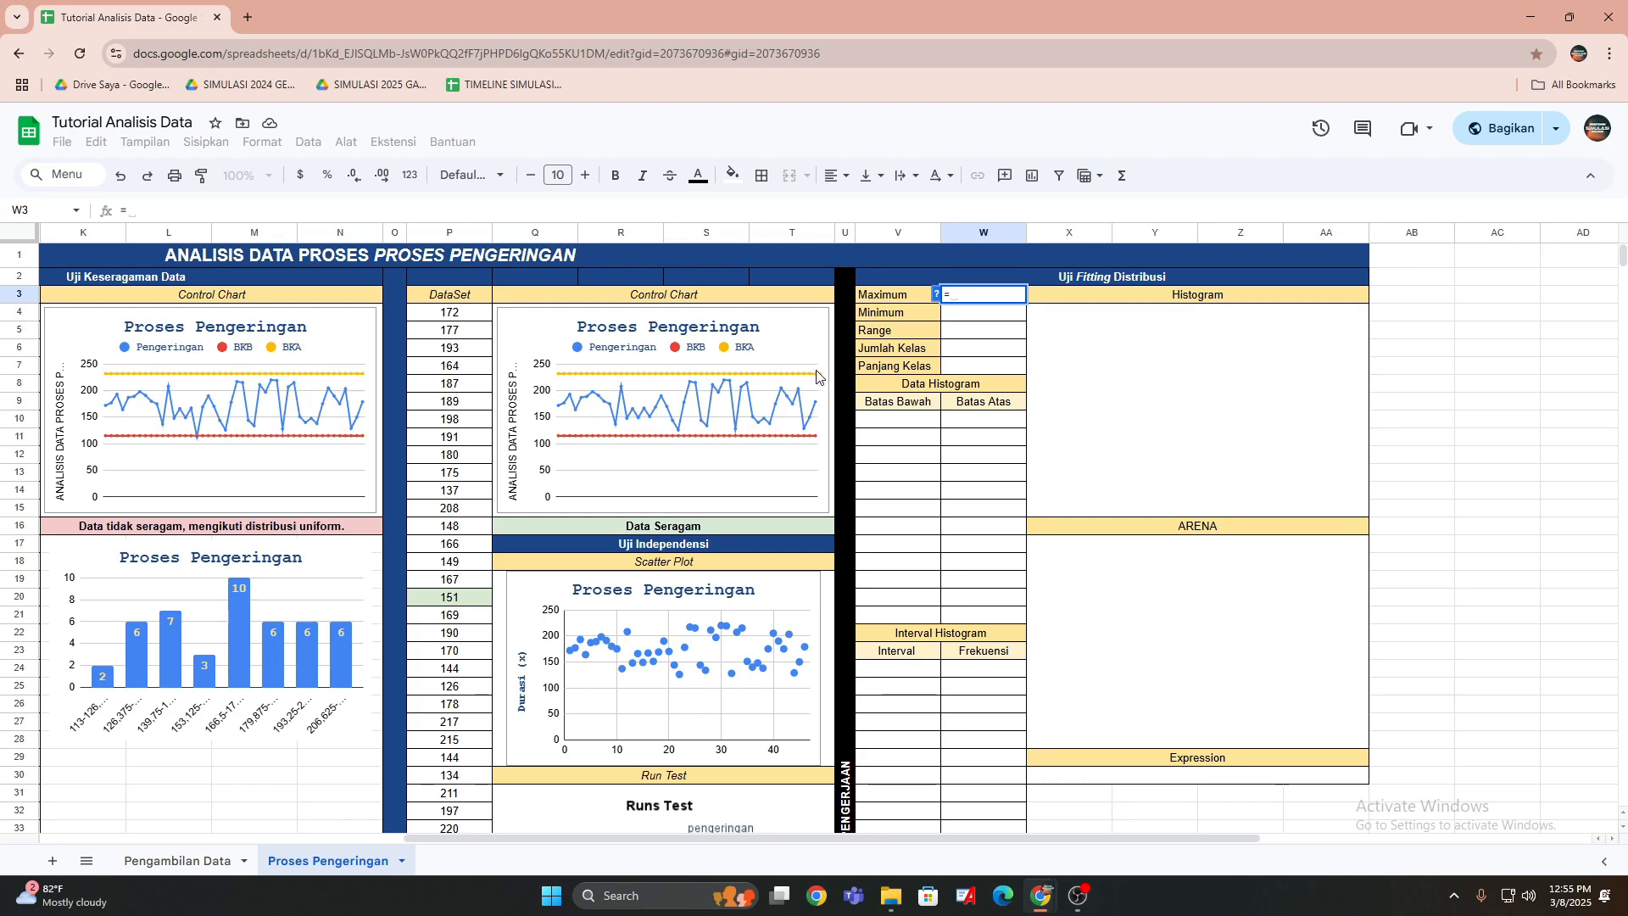
pyautogui.write('max')
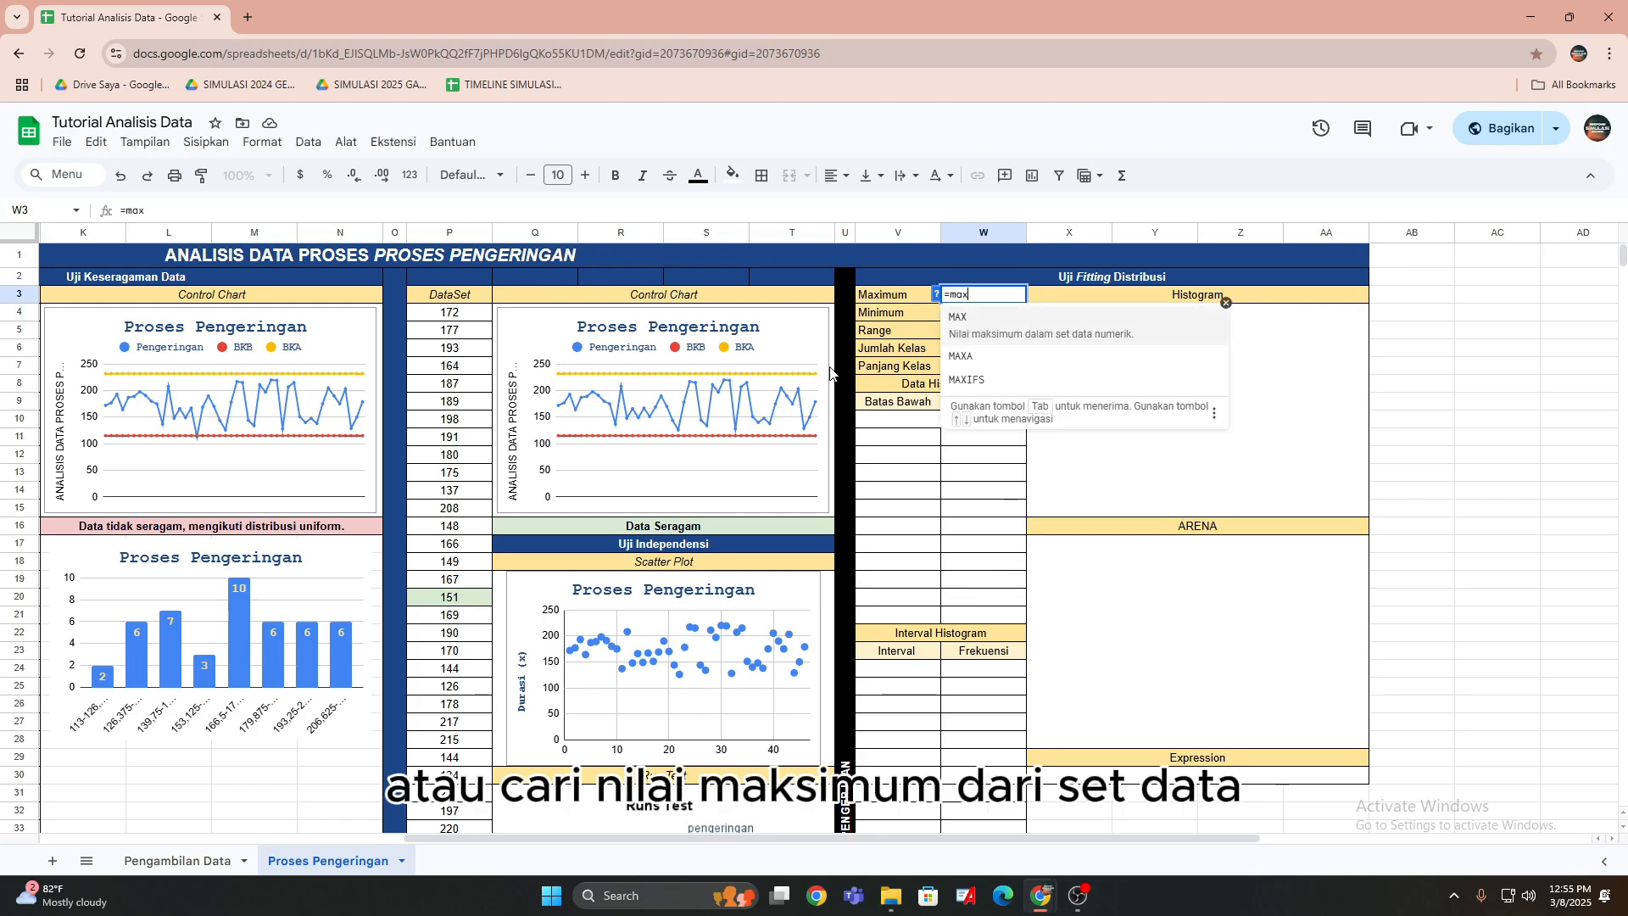
pyautogui.click(959, 331)
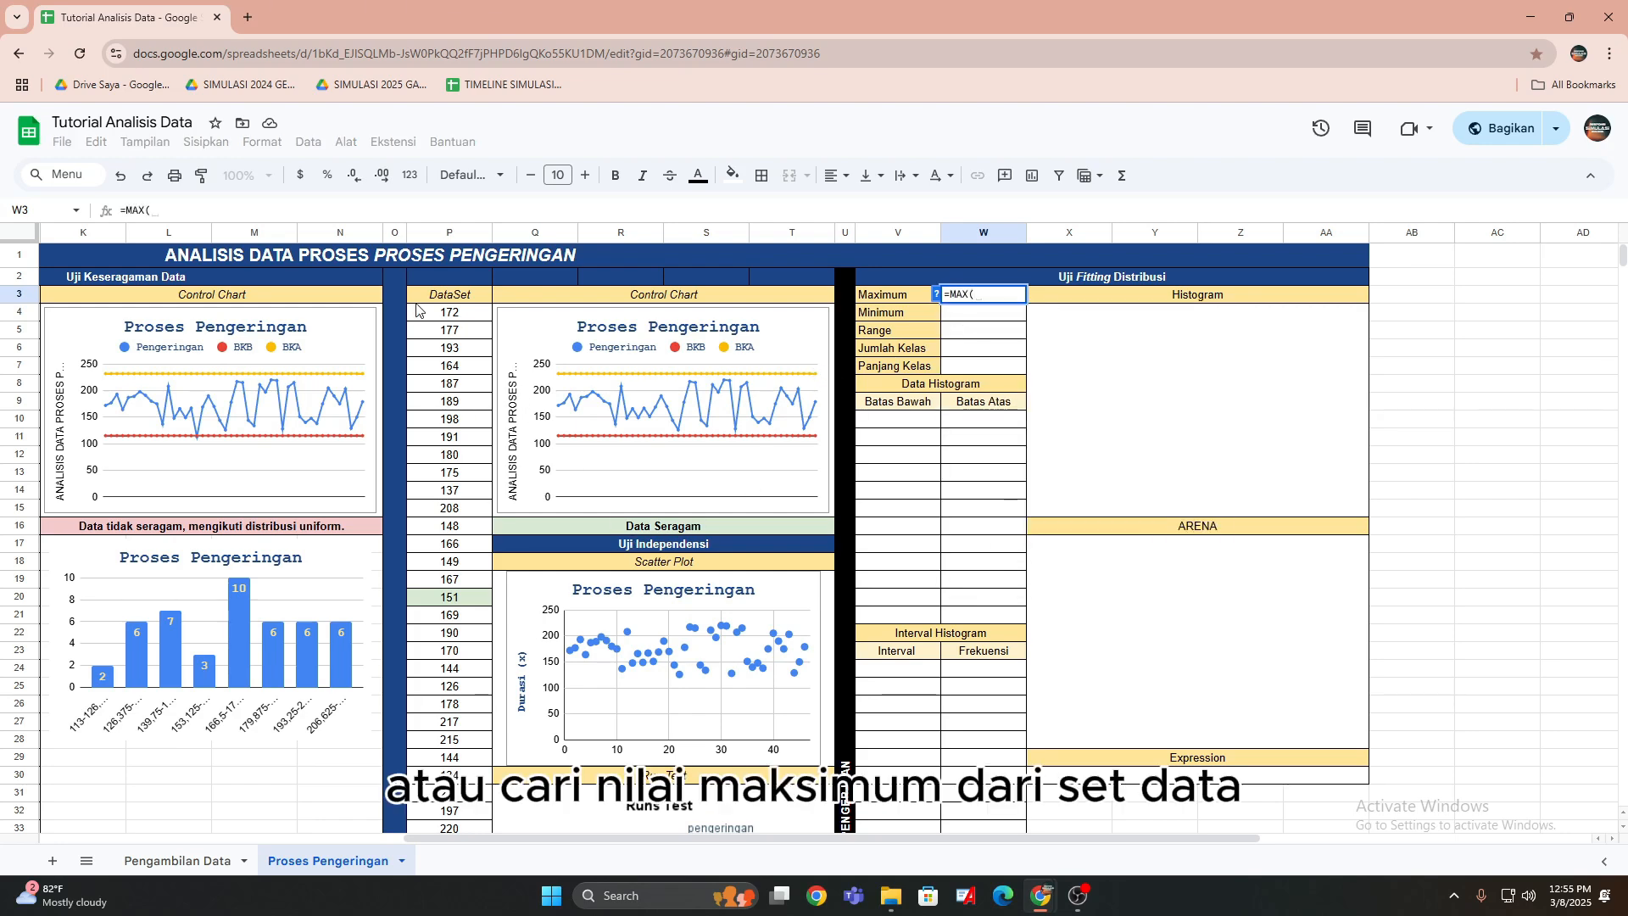
pyautogui.moveTo(433, 313); pyautogui.dragTo(432, 687)
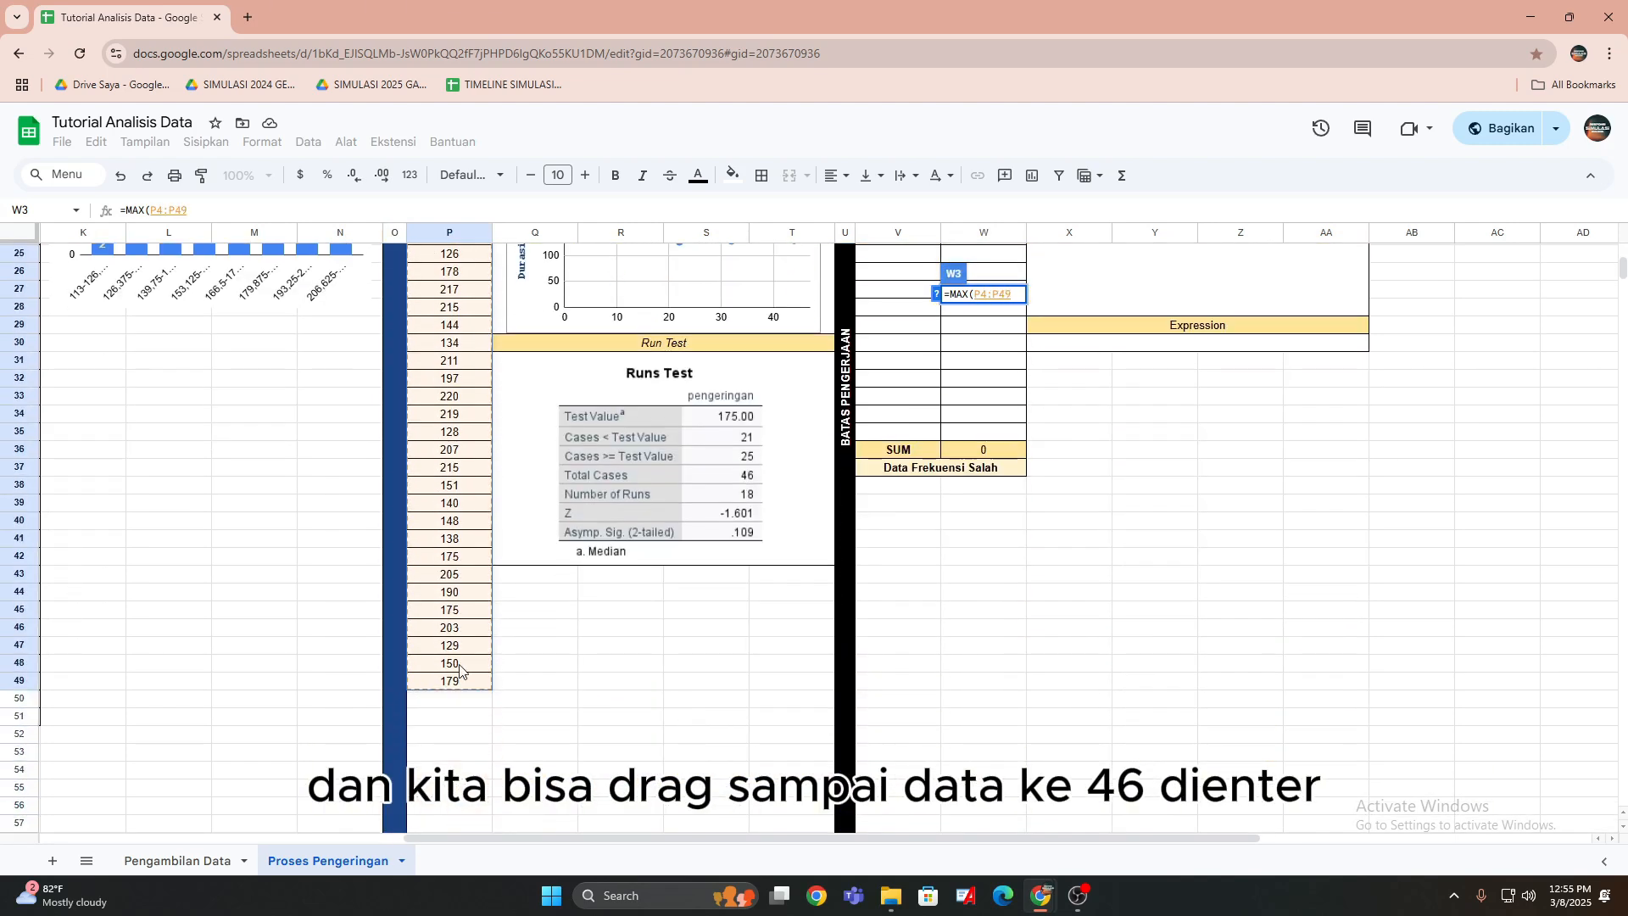
pyautogui.press('Return')
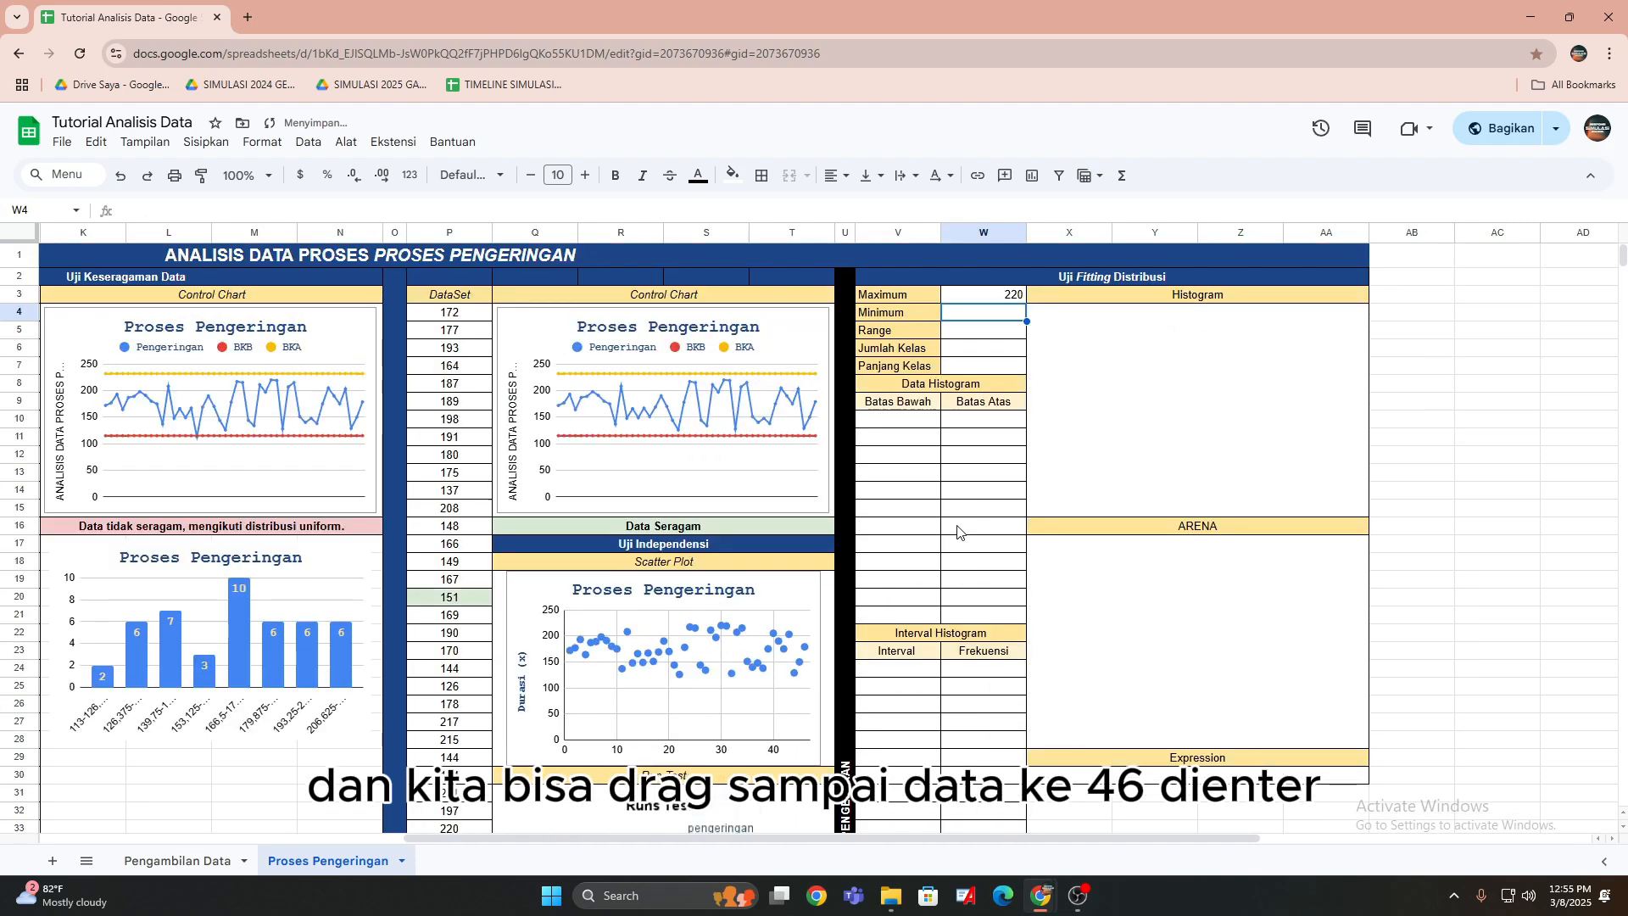
# Calculate the Minimum in W4 with the MIN function over the same DataSet values.
pyautogui.write('min')
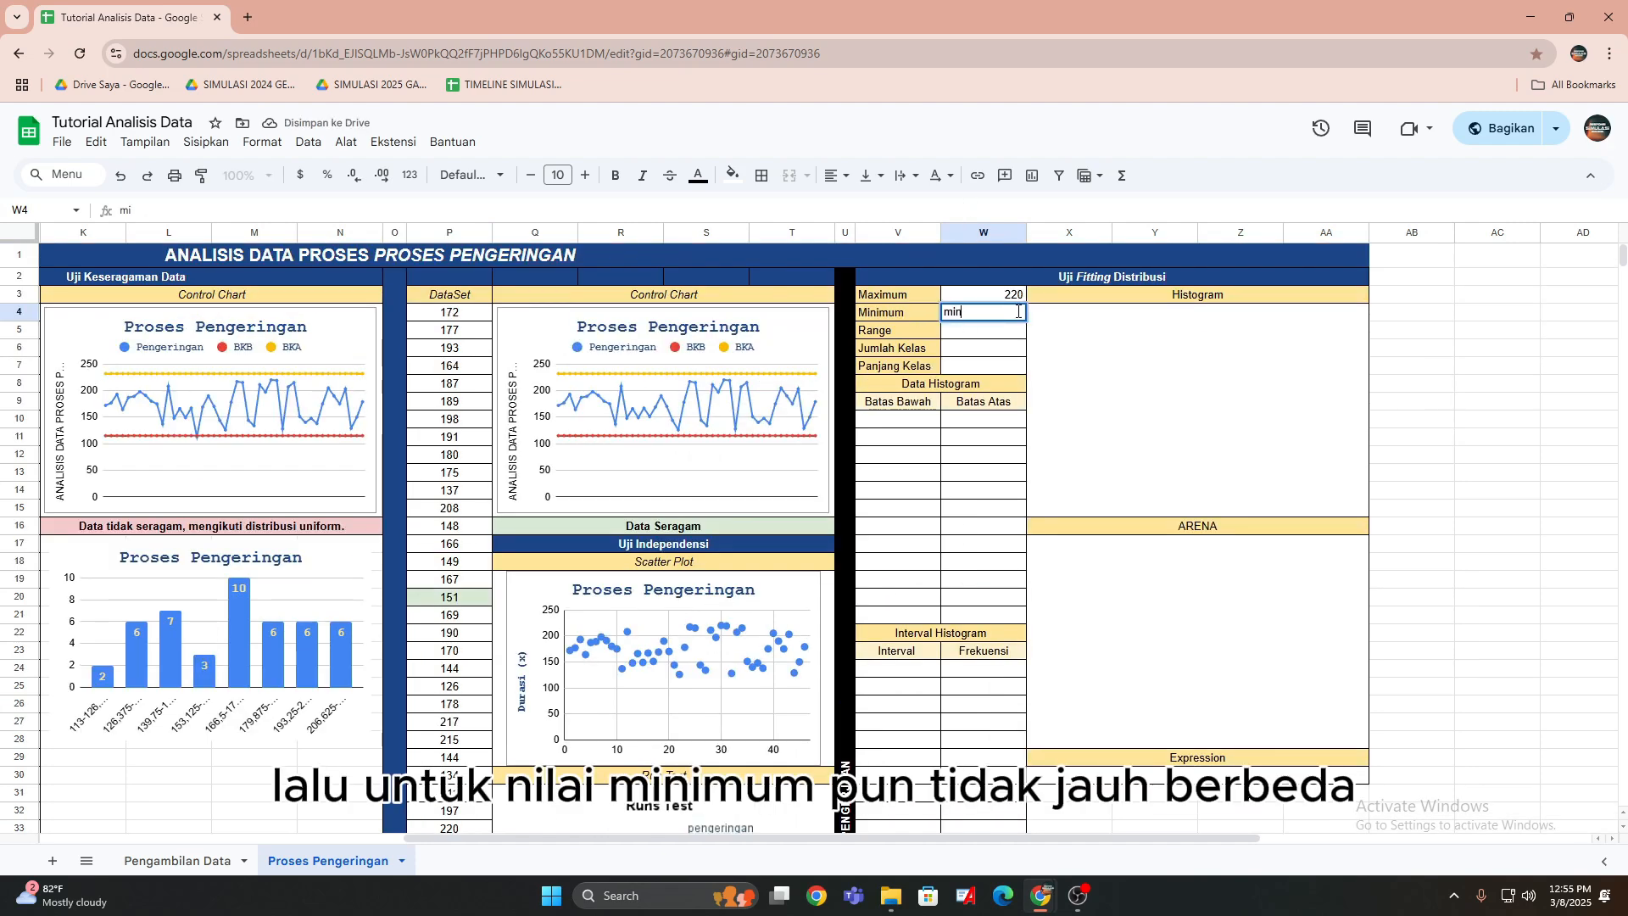
pyautogui.press('BackSpace')
pyautogui.press('BackSpace')
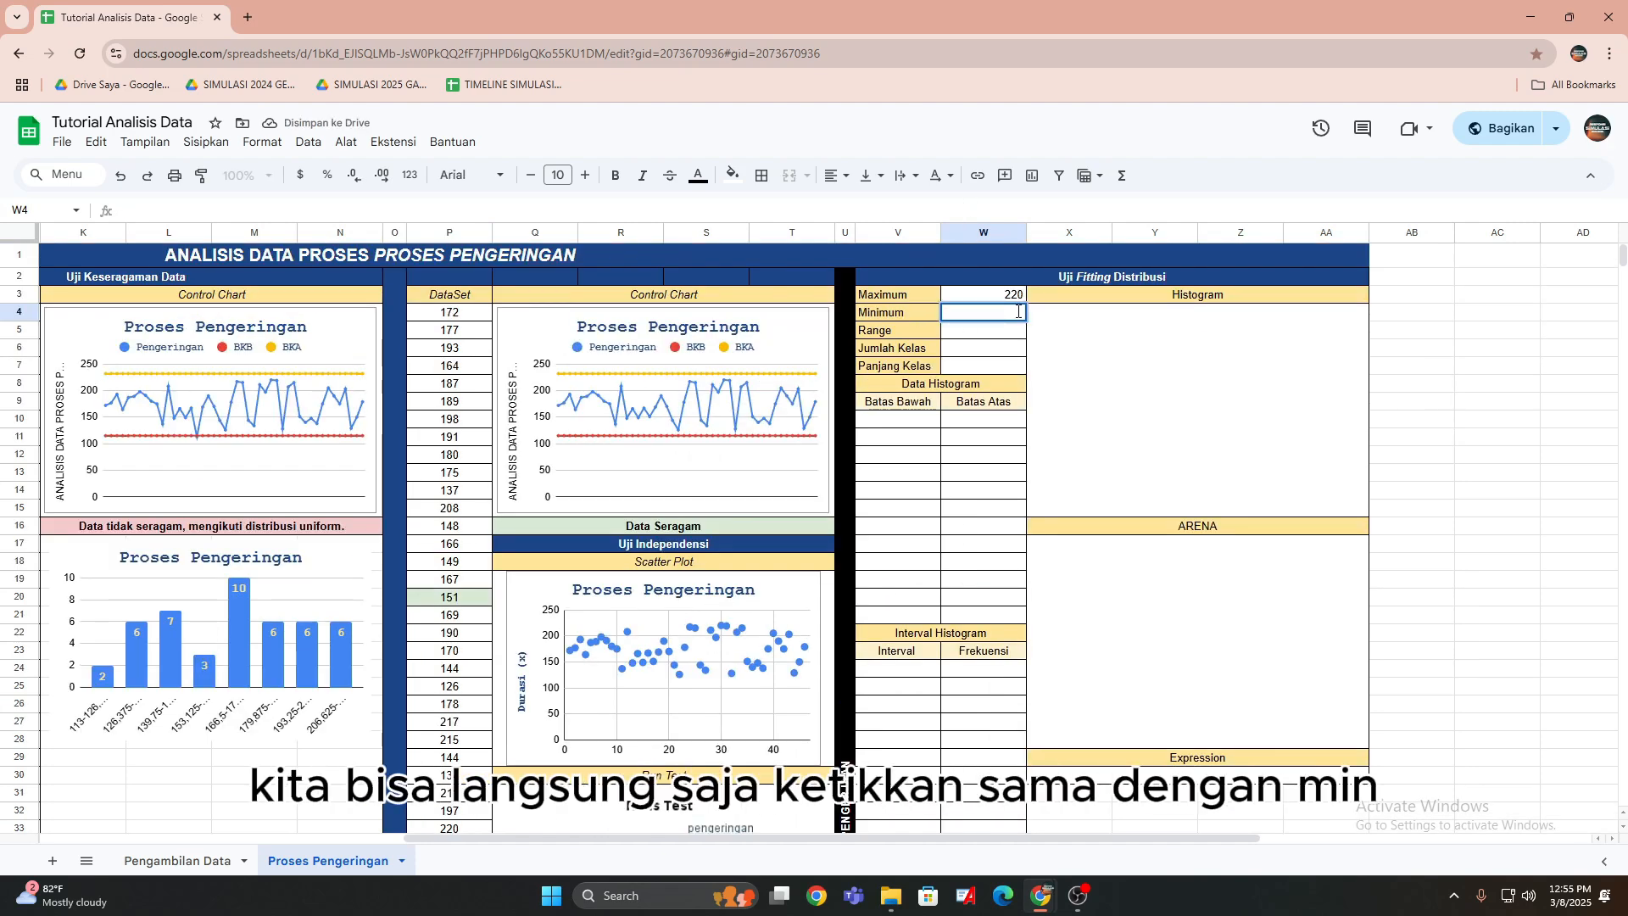
pyautogui.write('=mi')
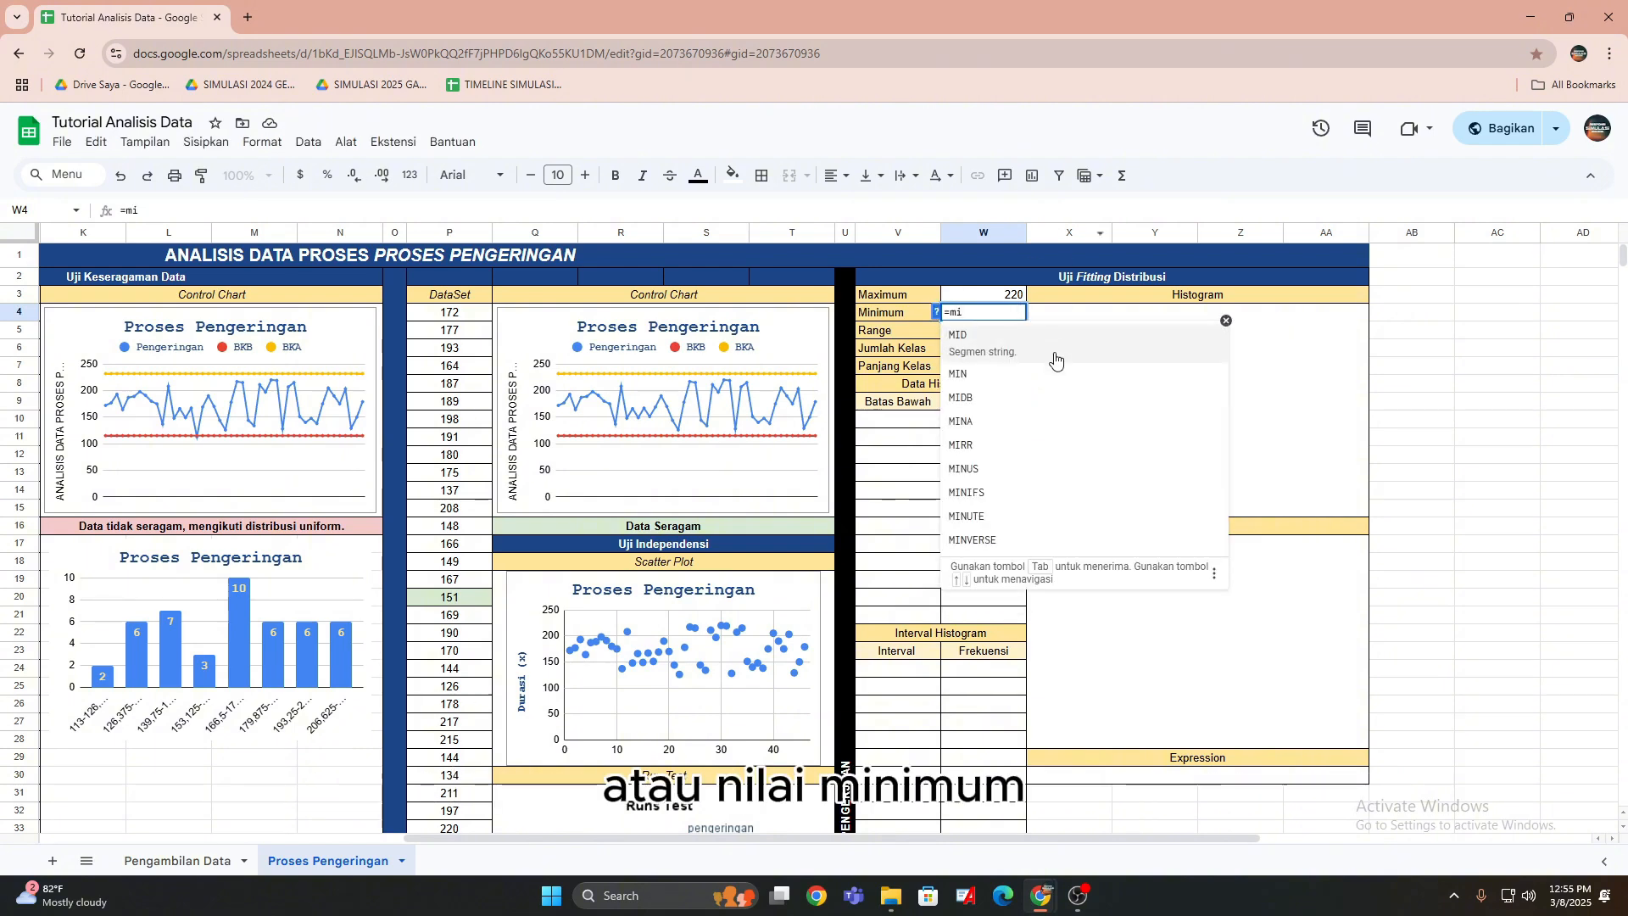
pyautogui.click(1028, 386)
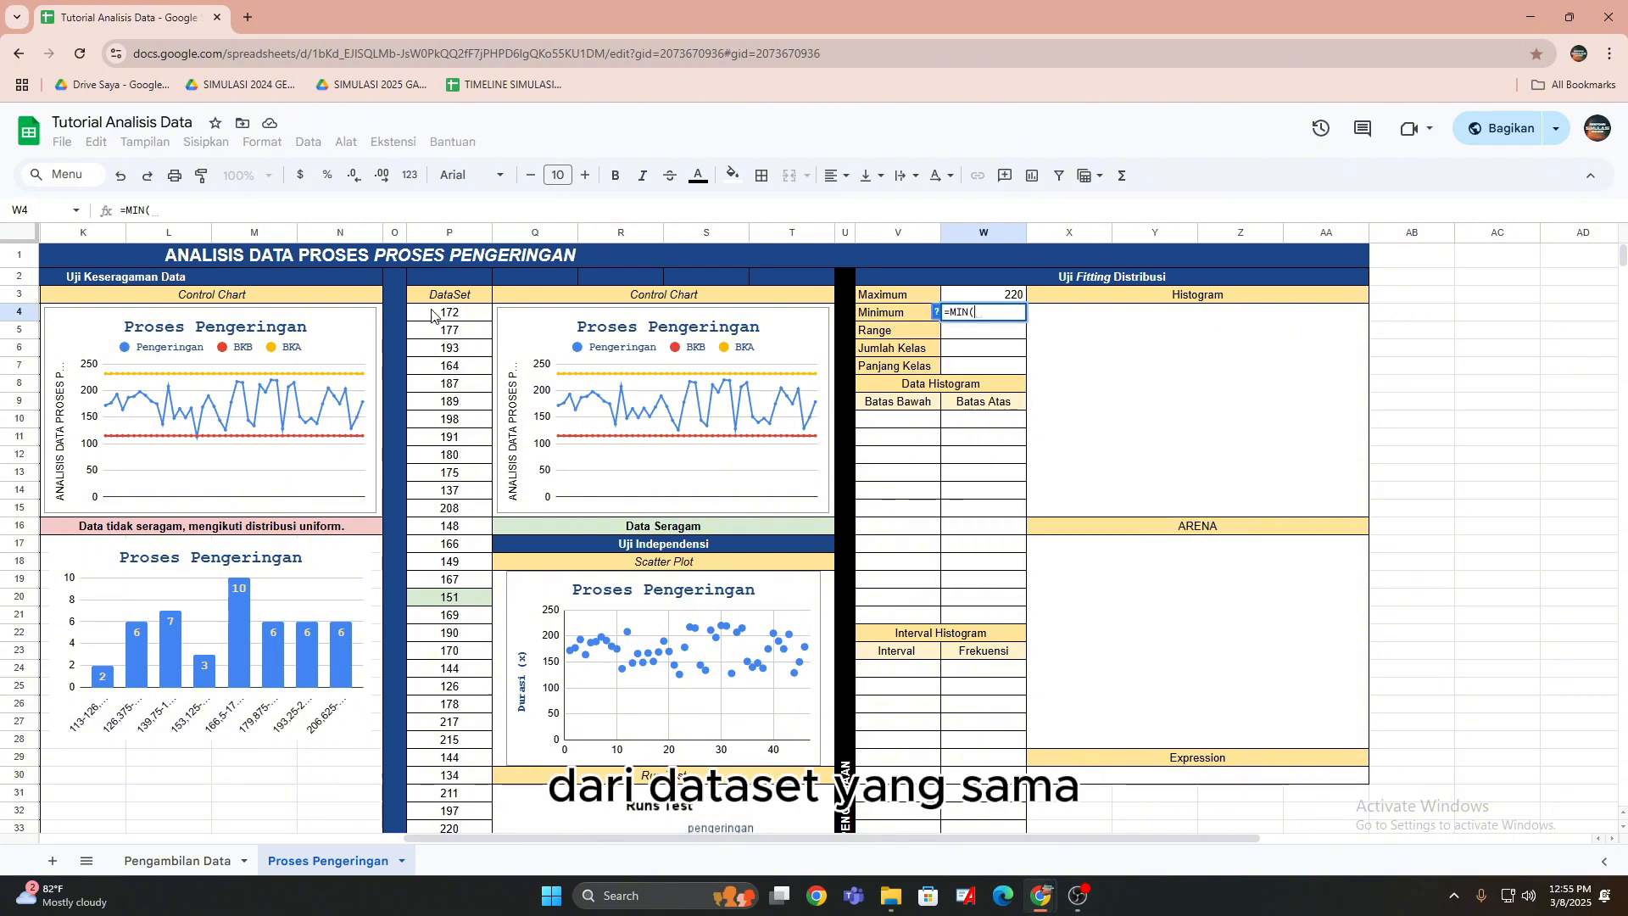
pyautogui.moveTo(449, 312); pyautogui.dragTo(438, 678)
pyautogui.press('Return')
pyautogui.scroll(2, 876, 558)
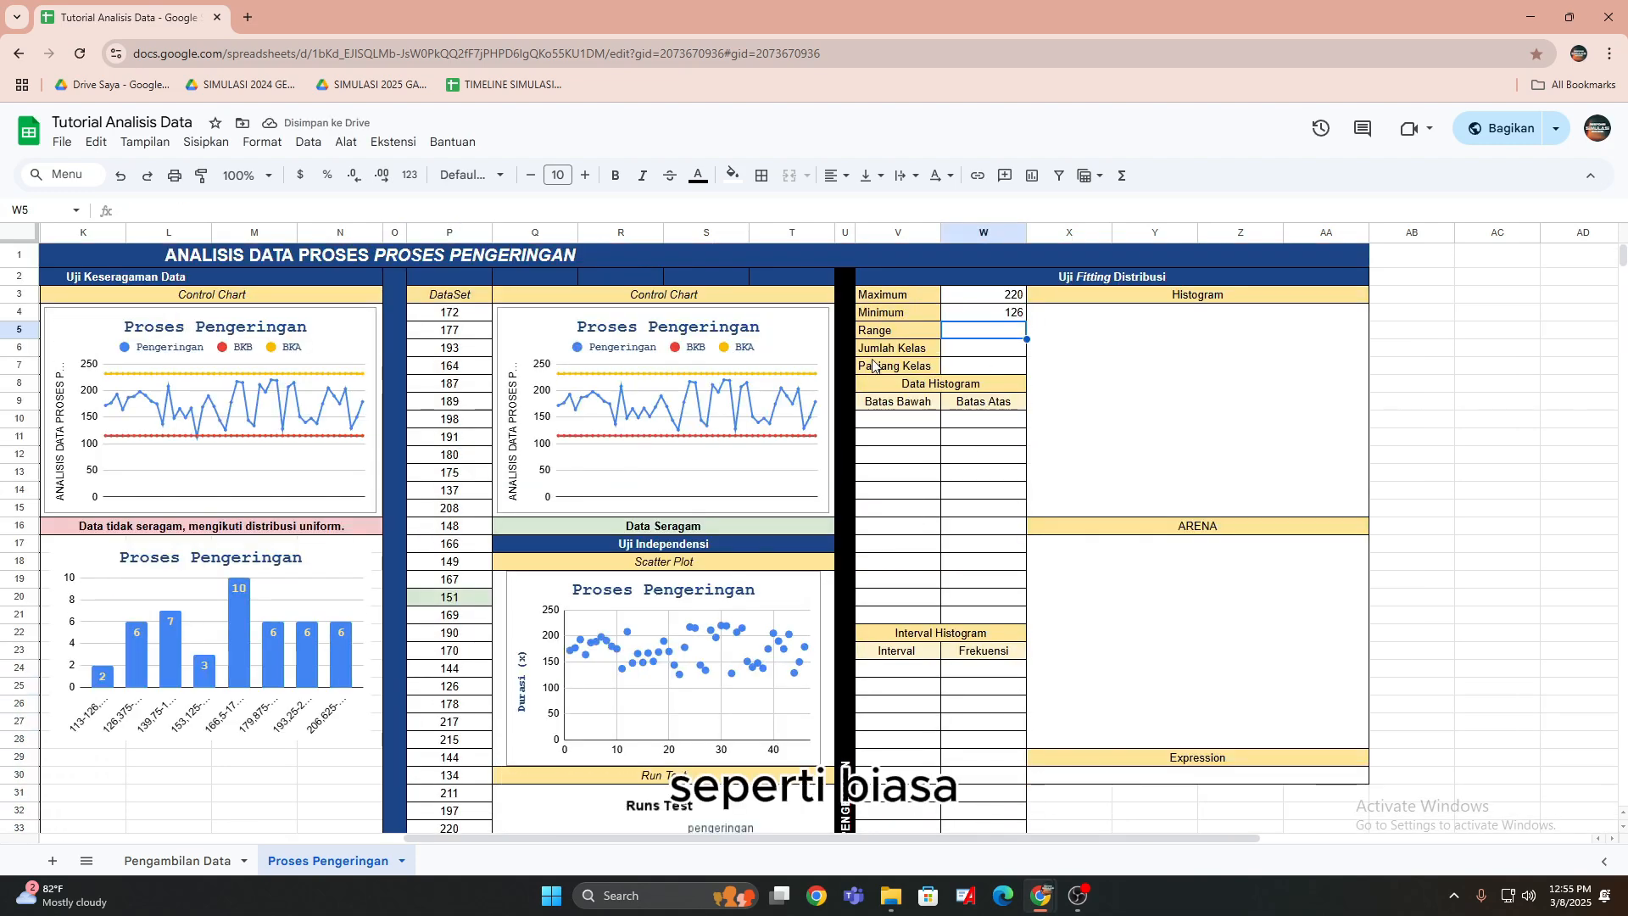
# Calculate the Range in W5 by subtracting the Minimum in W4 from the Maximum in W3.
pyautogui.write('=')
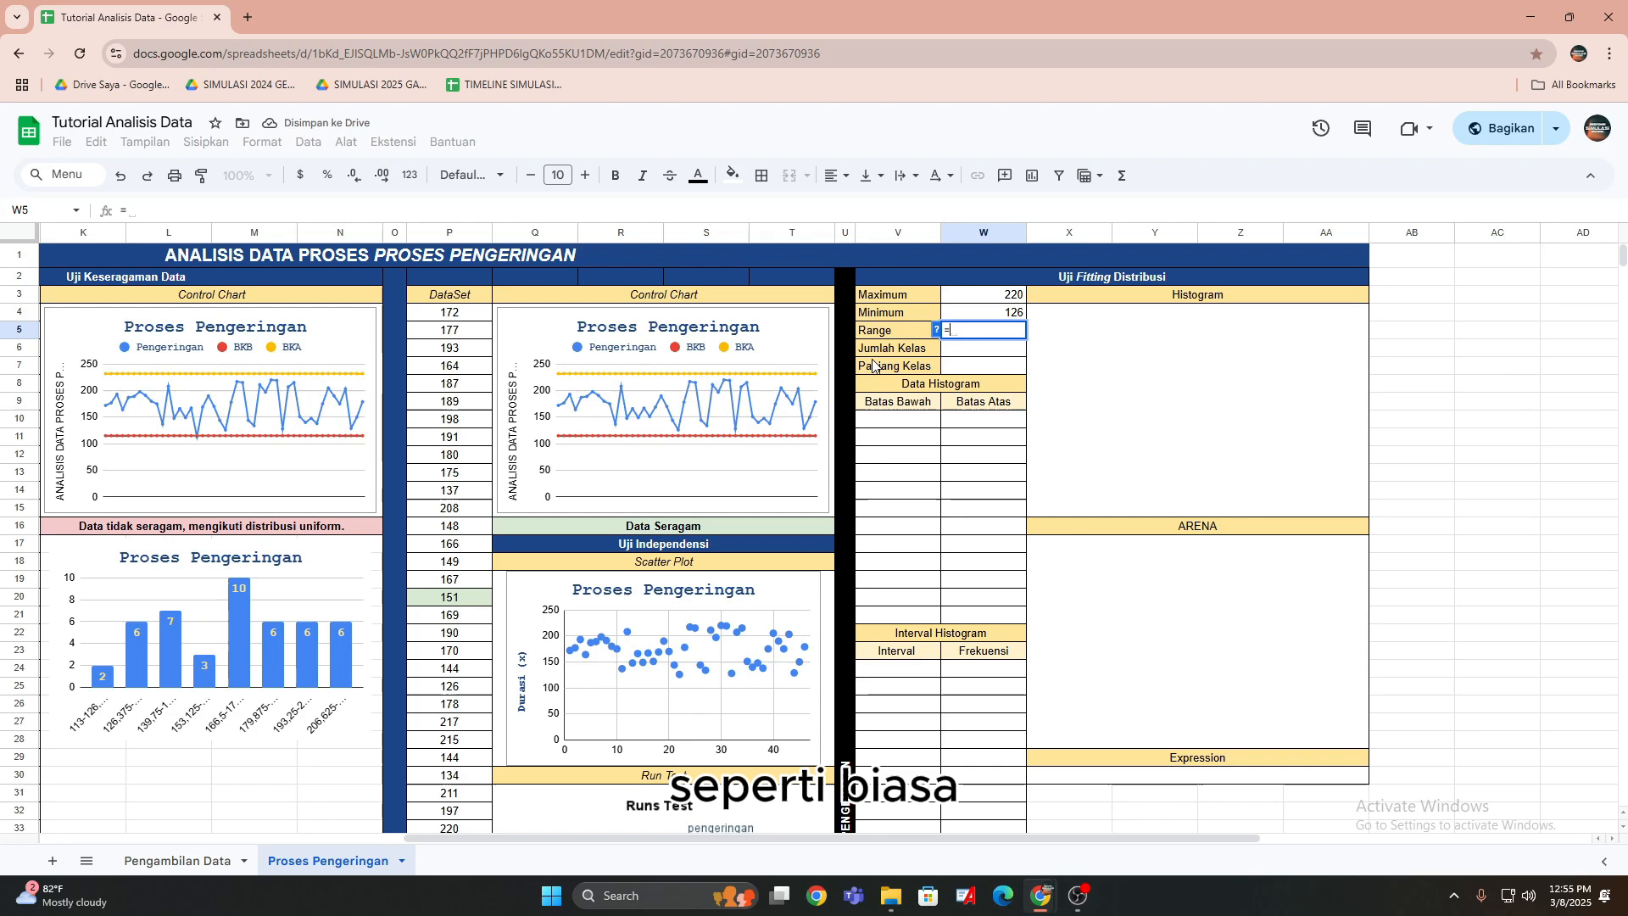
pyautogui.click(971, 300)
pyautogui.write('-')
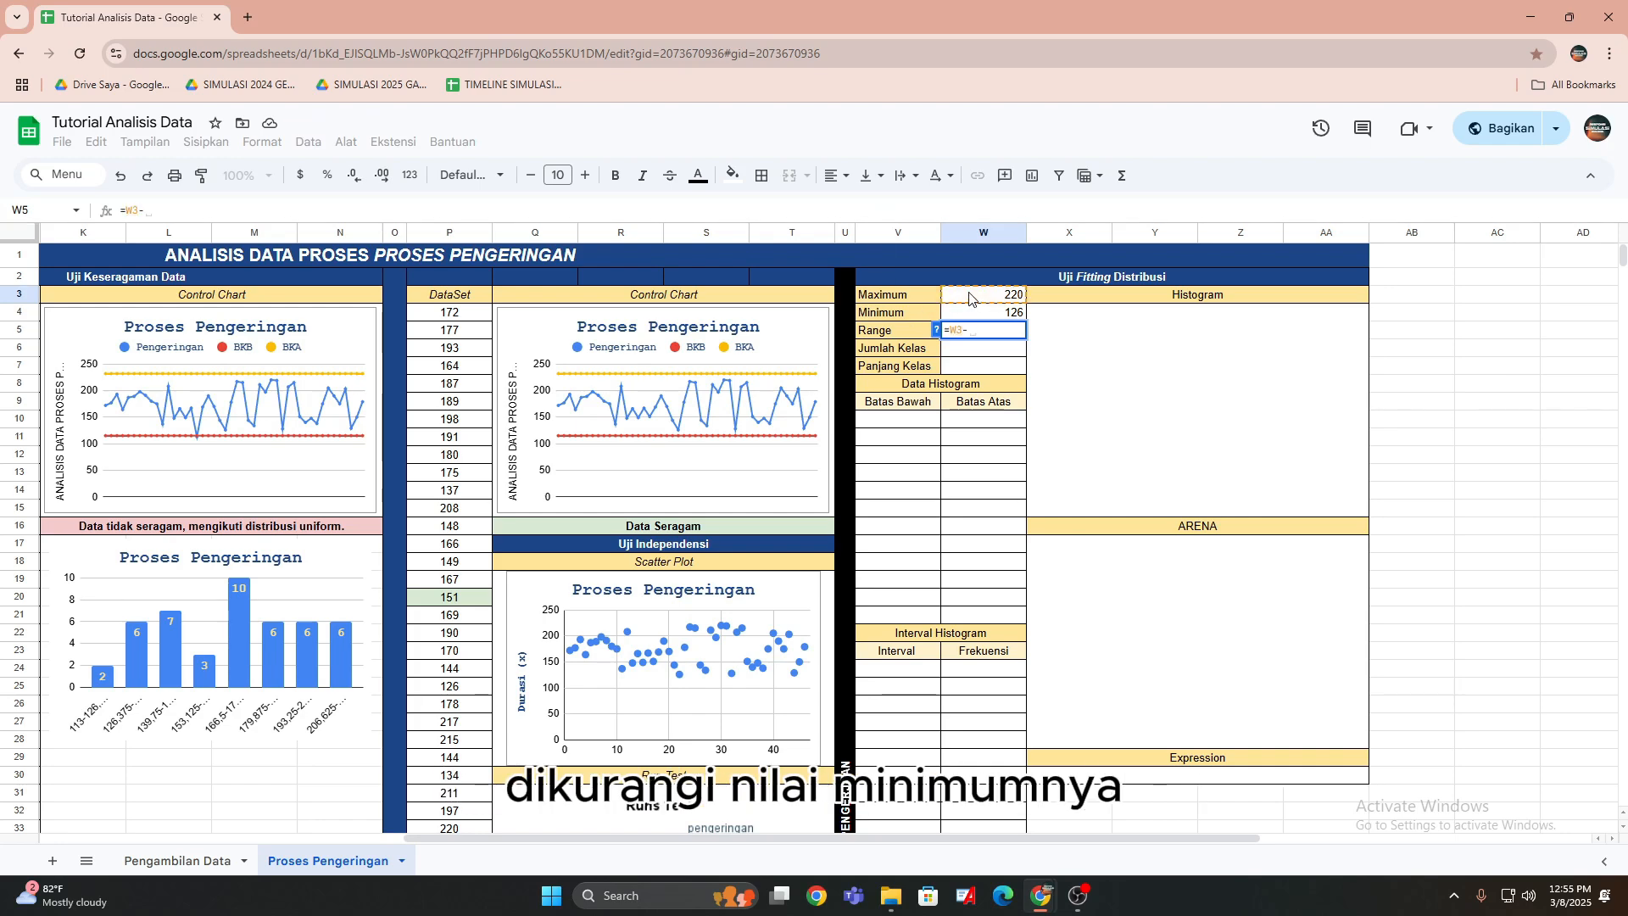
pyautogui.click(971, 318)
pyautogui.press('Return')
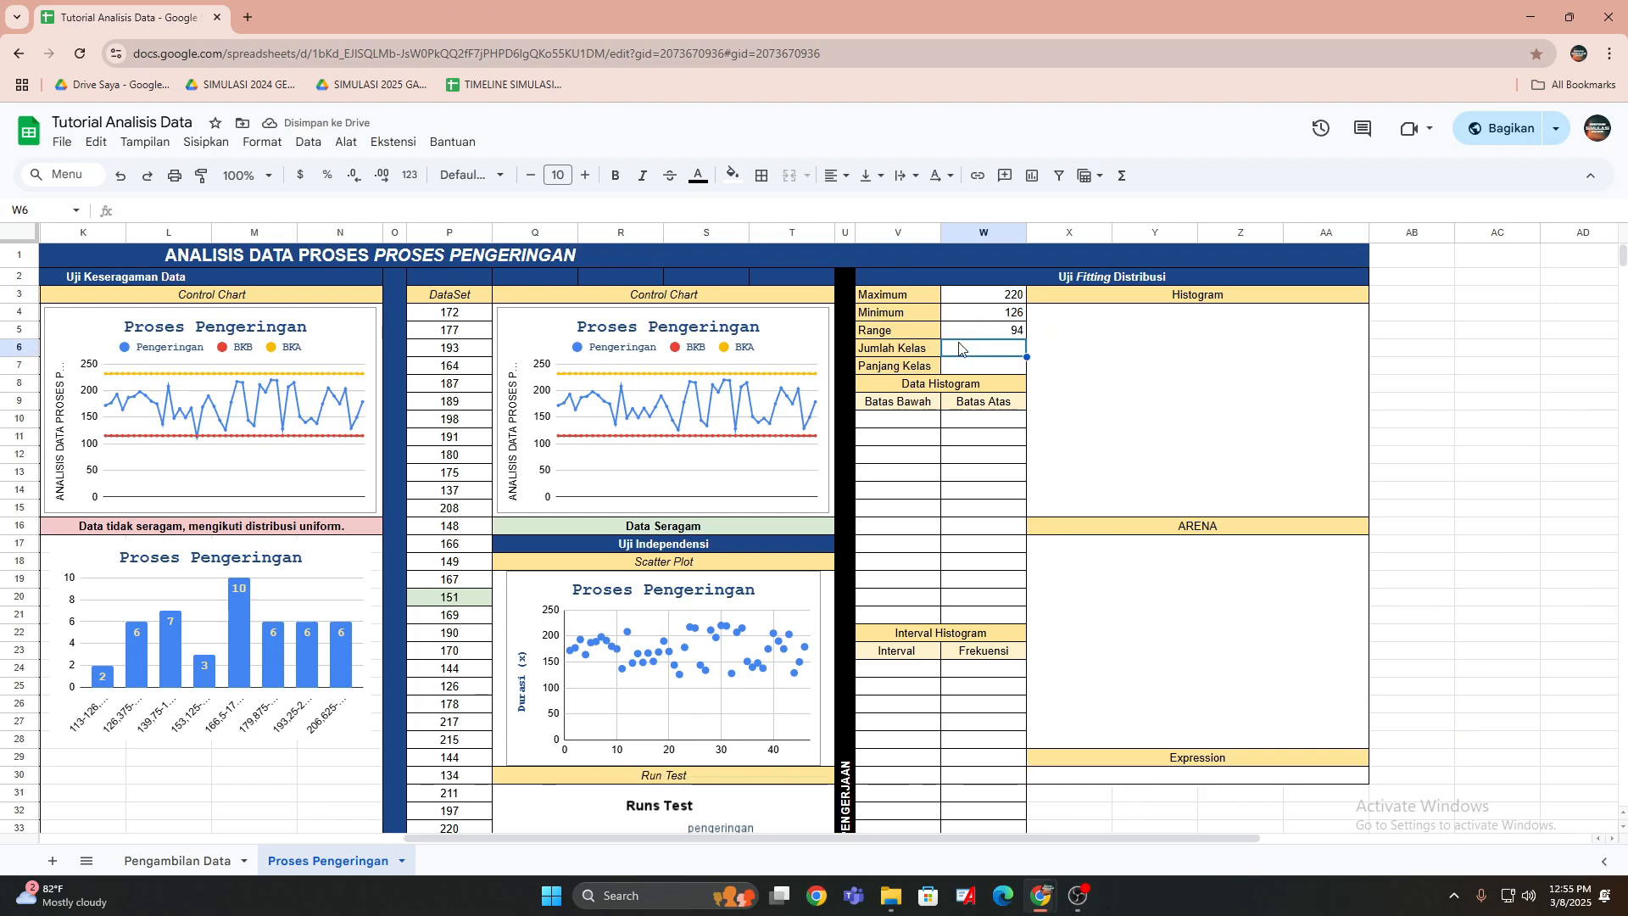
# Calculate Jumlah Kelas in W6 with the formula =CEILING((1+3,3*LOG(W5))).
pyautogui.write('=cei')
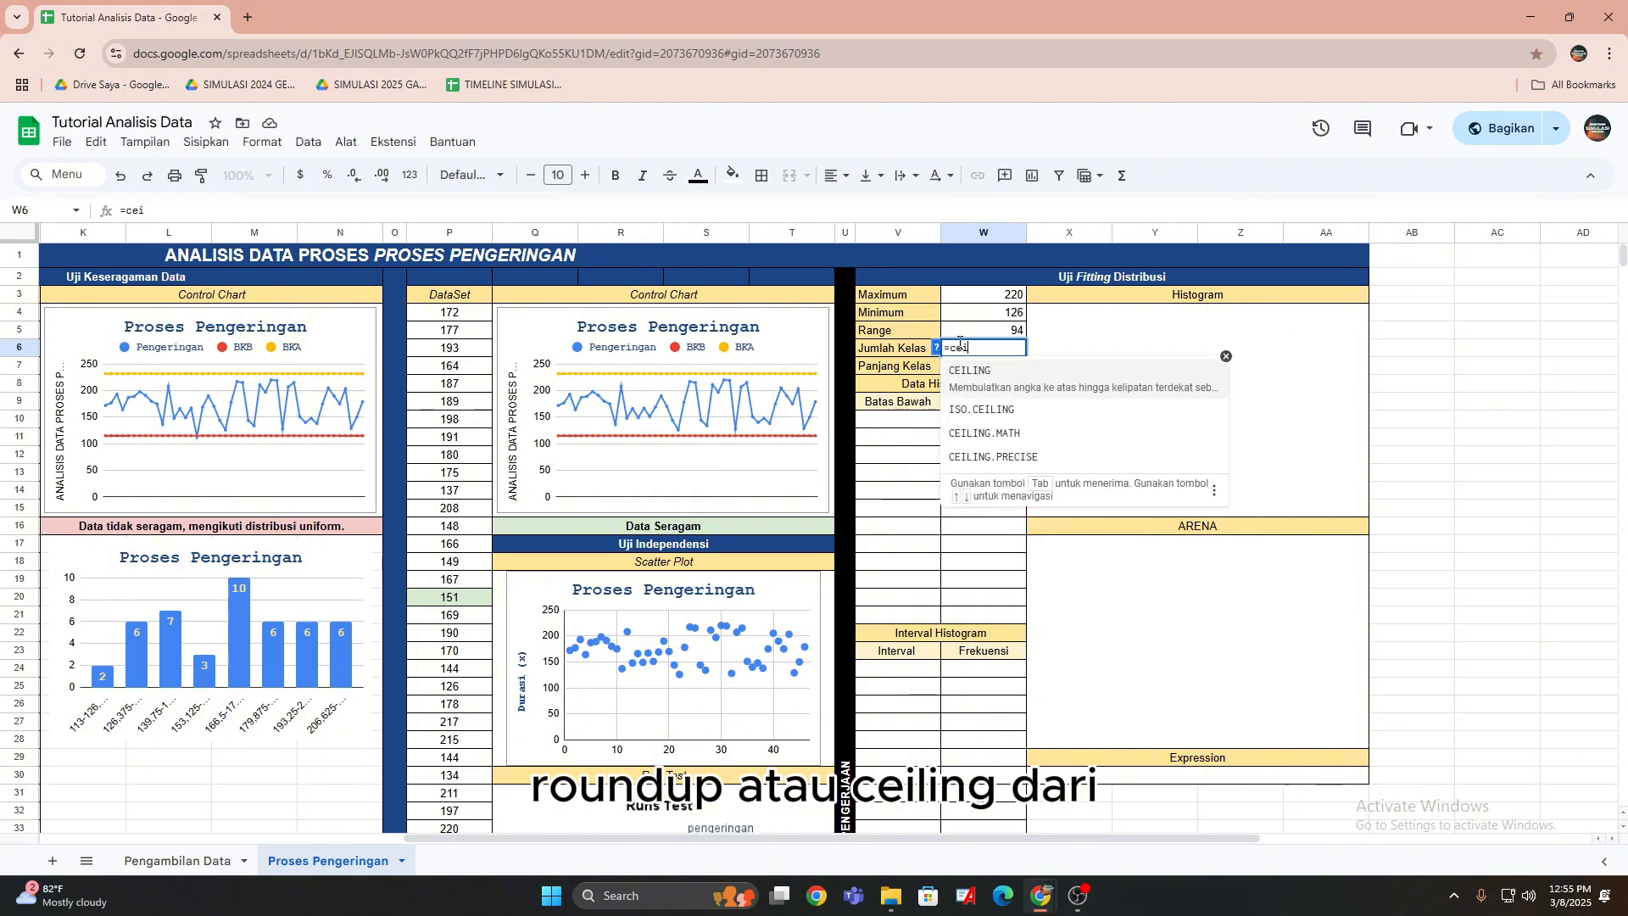
pyautogui.click(992, 372)
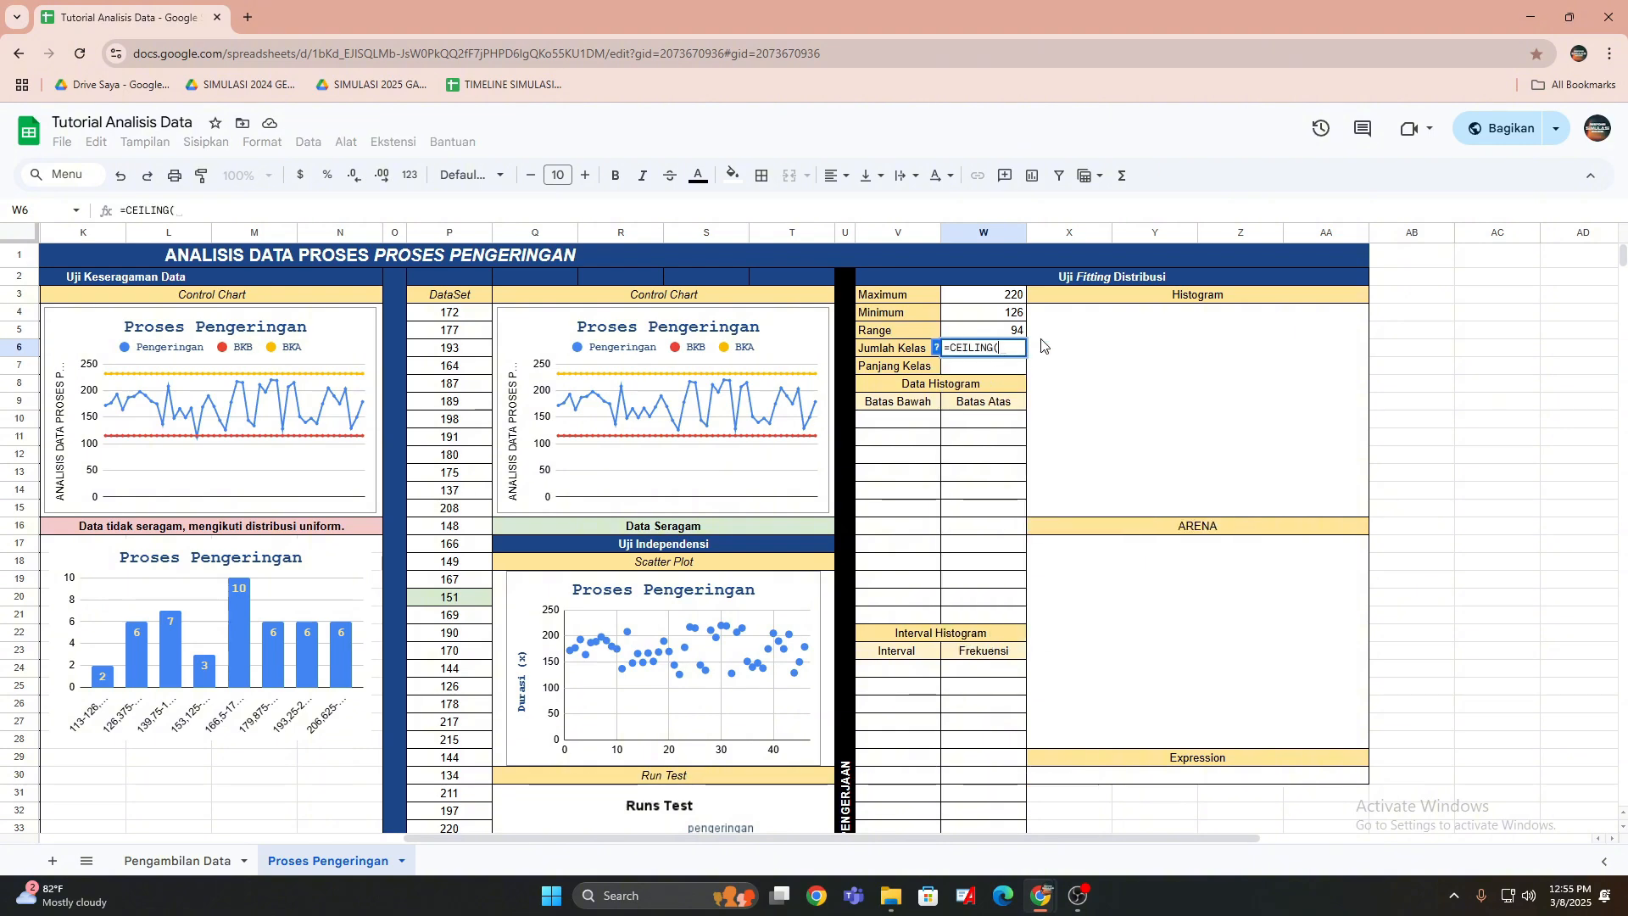
pyautogui.write('(1')
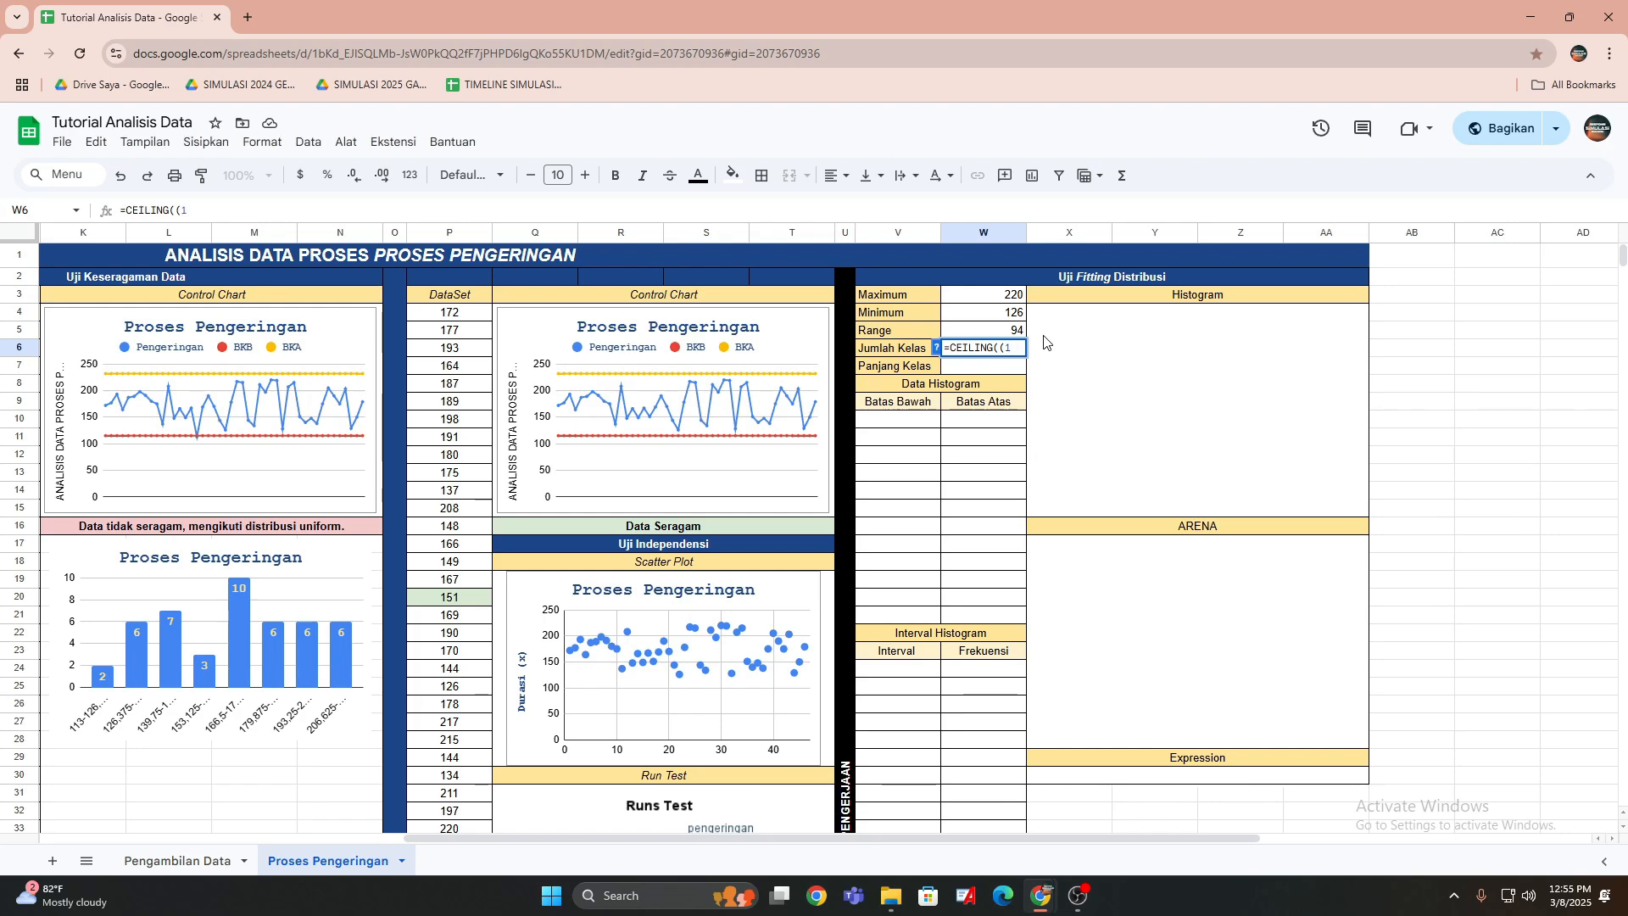
pyautogui.write('+')
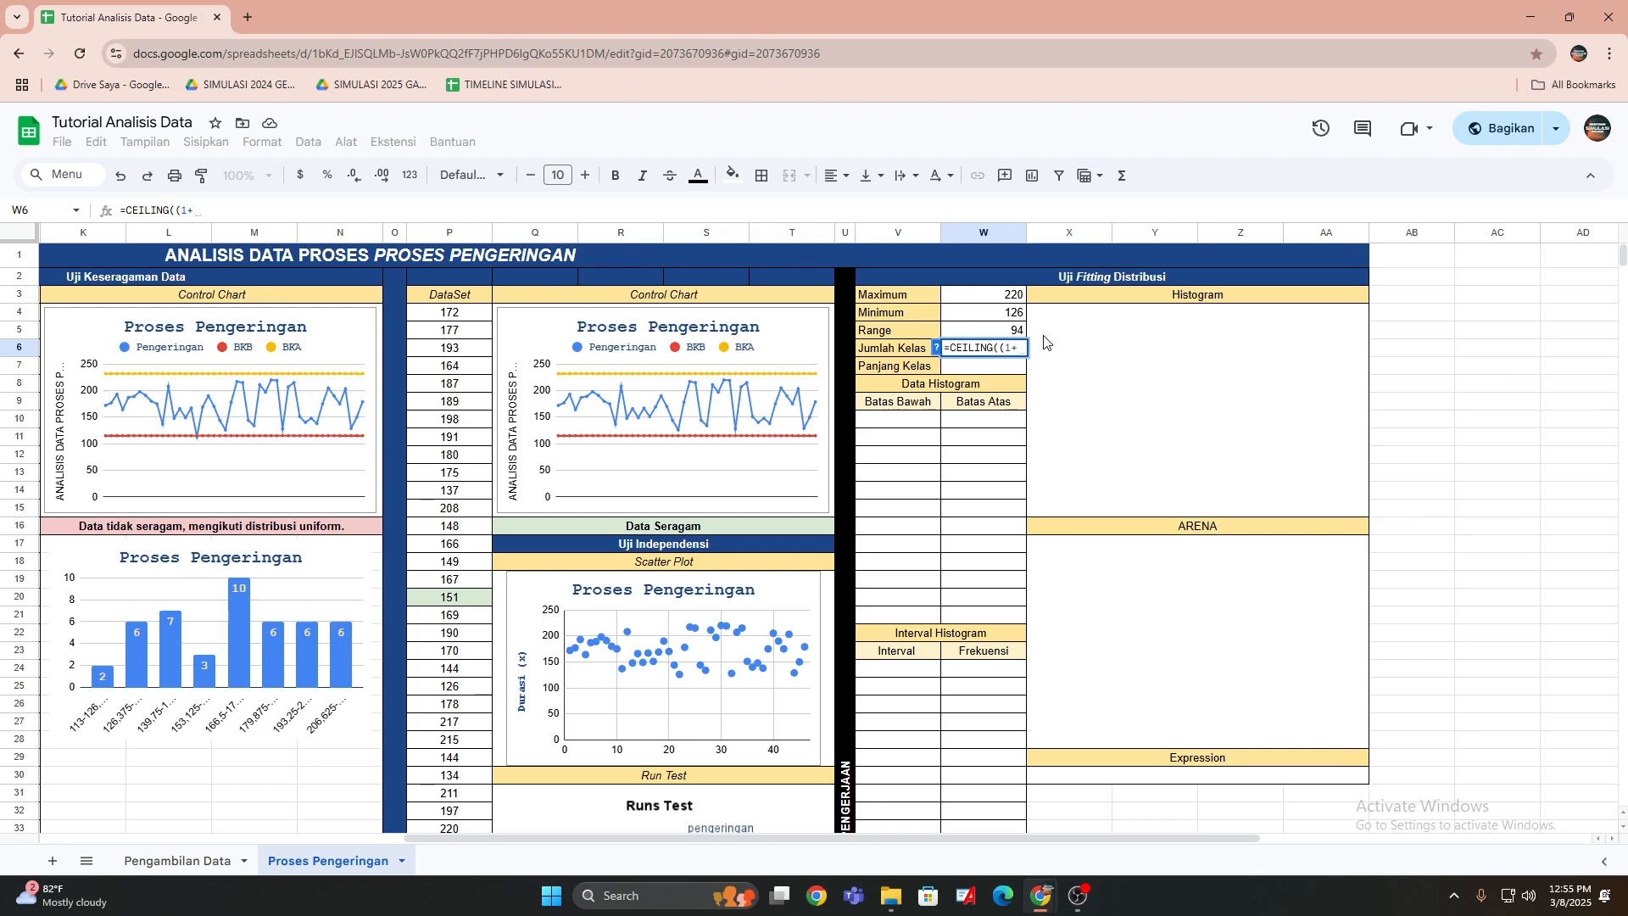
pyautogui.write('3,3')
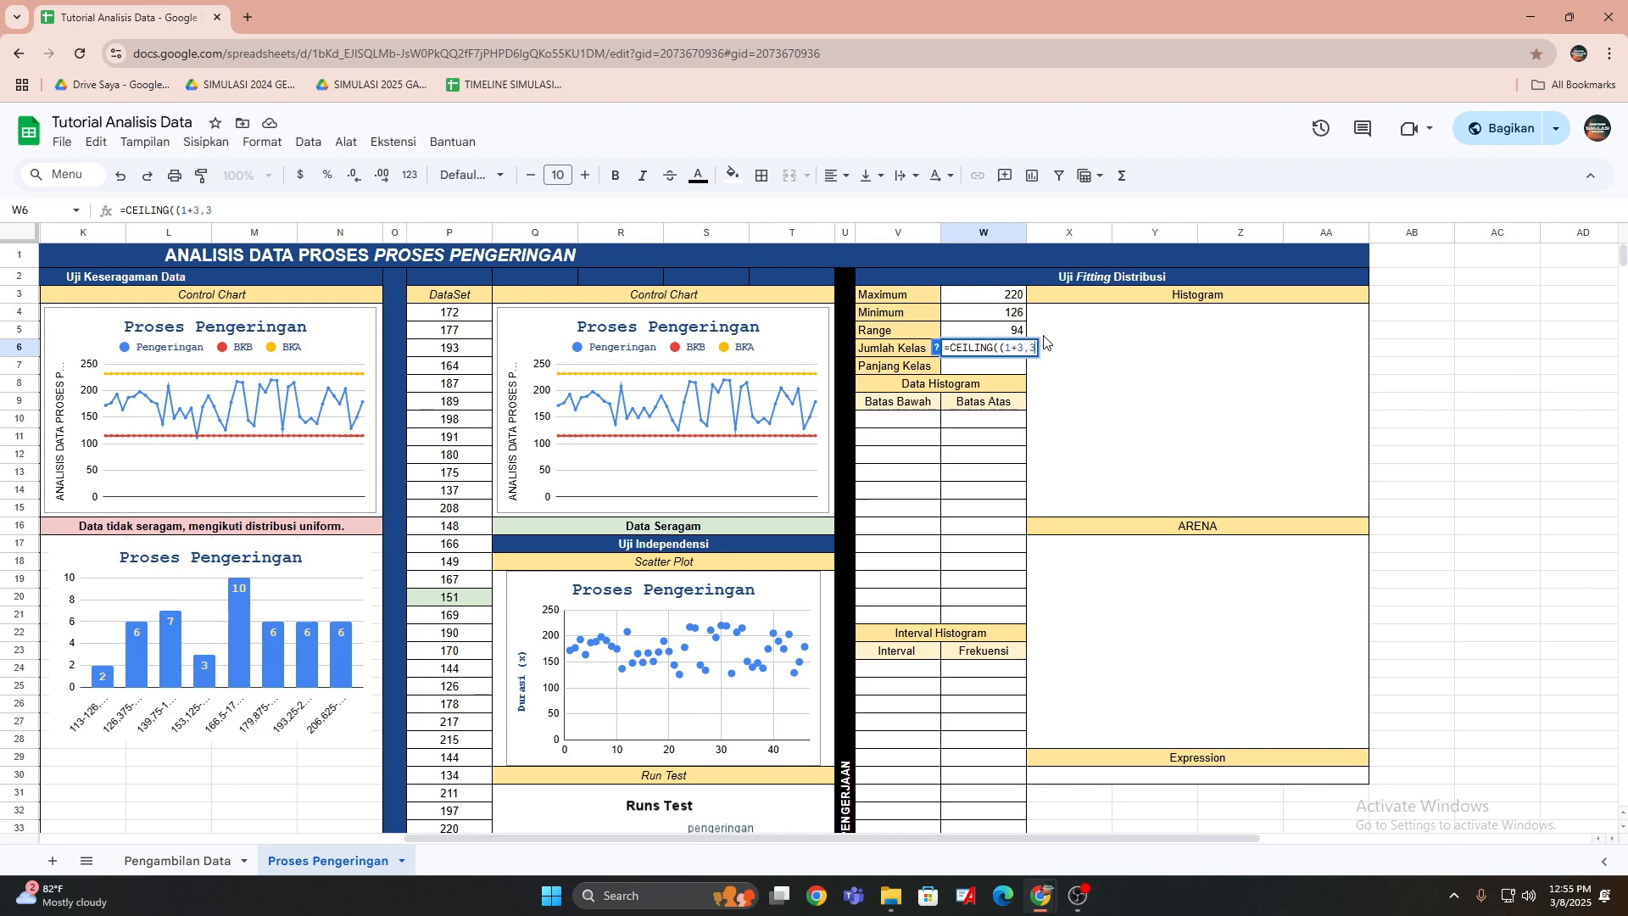
pyautogui.write('*lo')
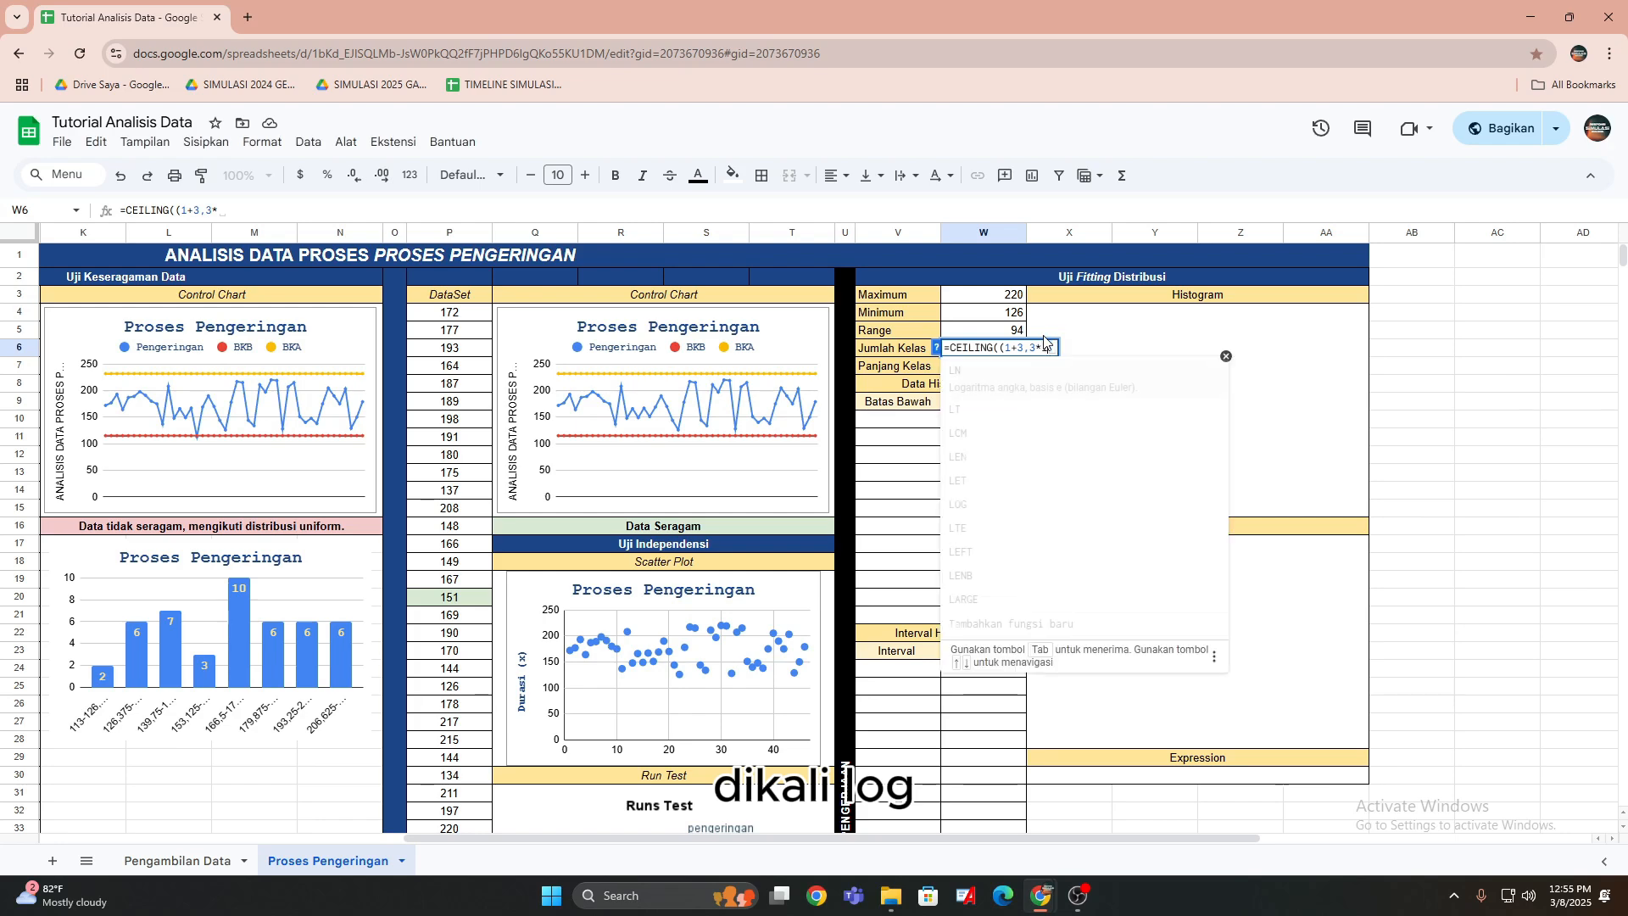
pyautogui.press('Tab')
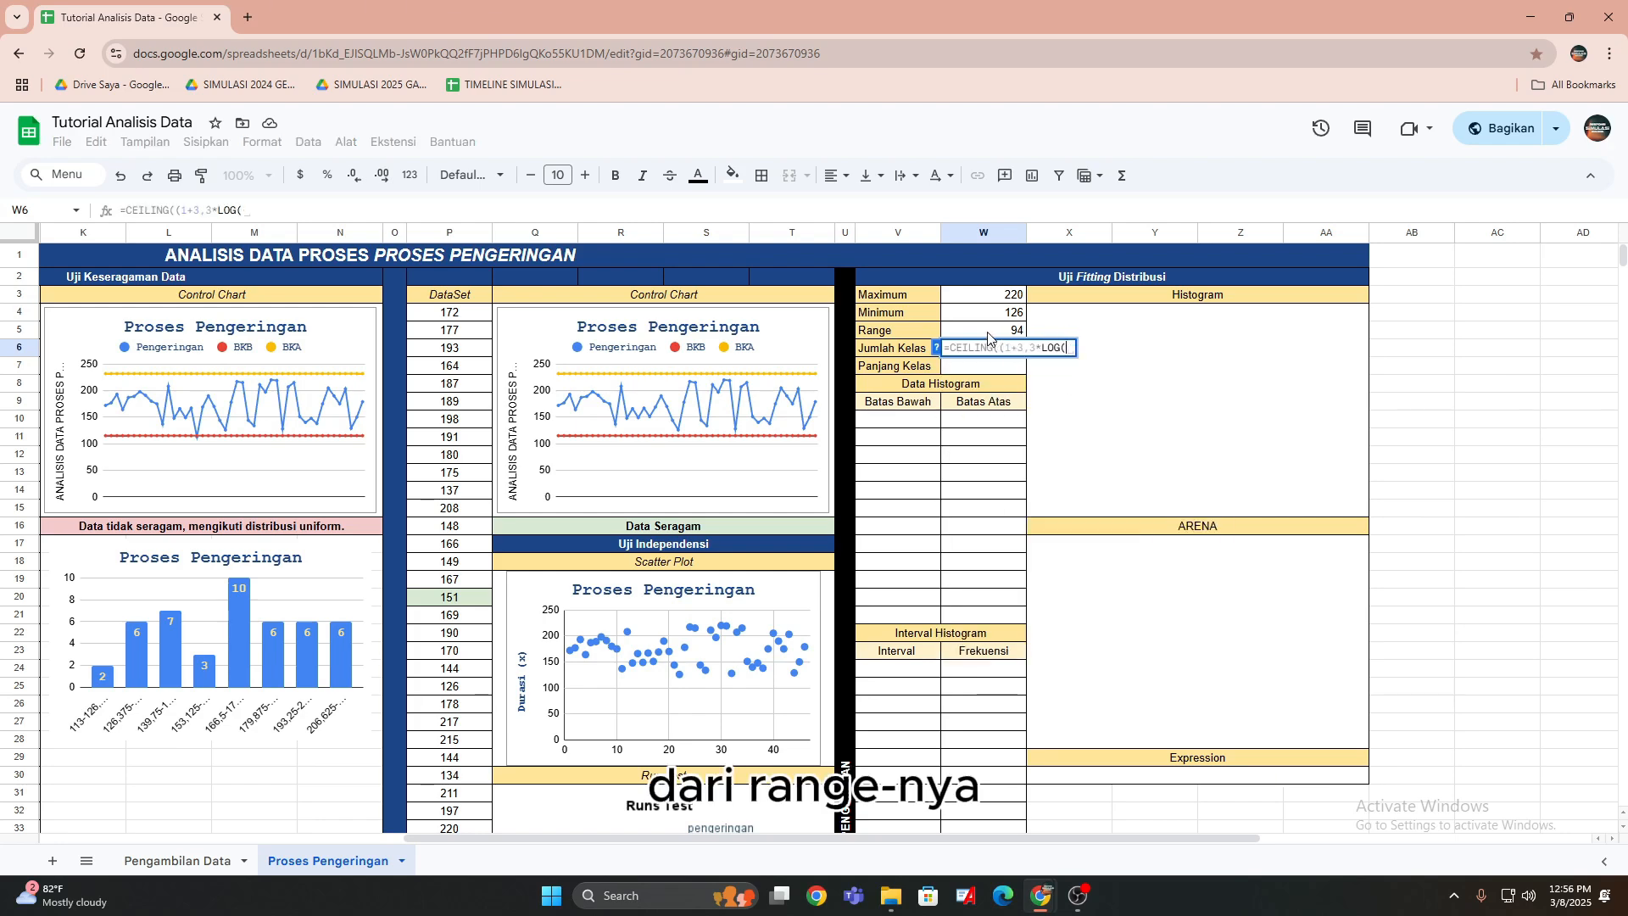
pyautogui.click(988, 334)
pyautogui.write('))')
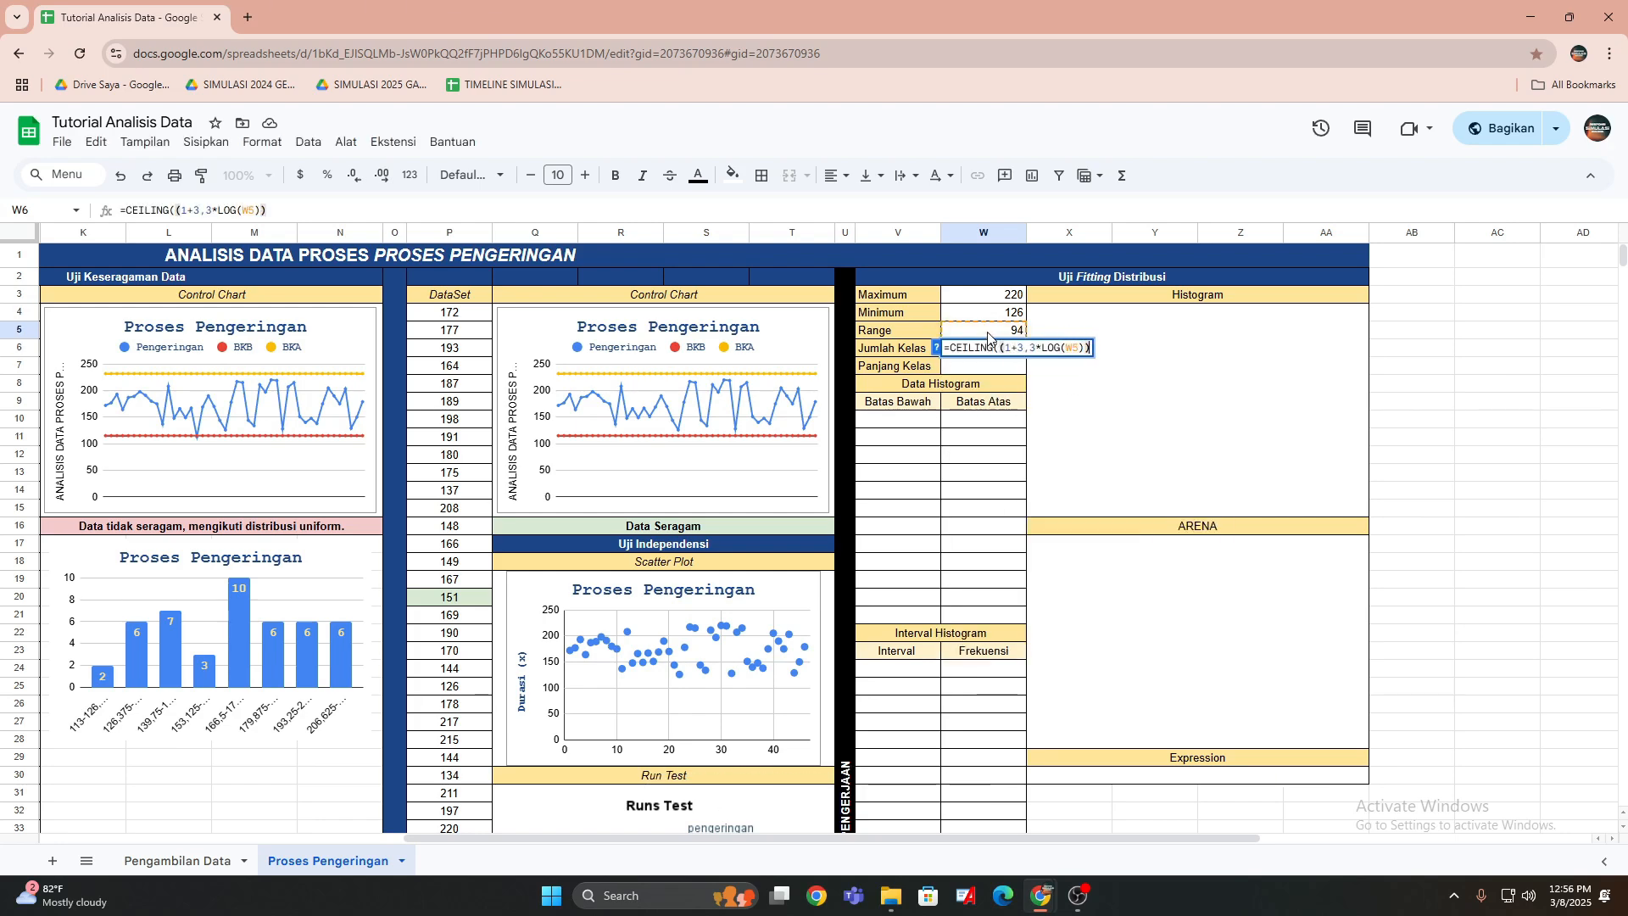
pyautogui.press('Return')
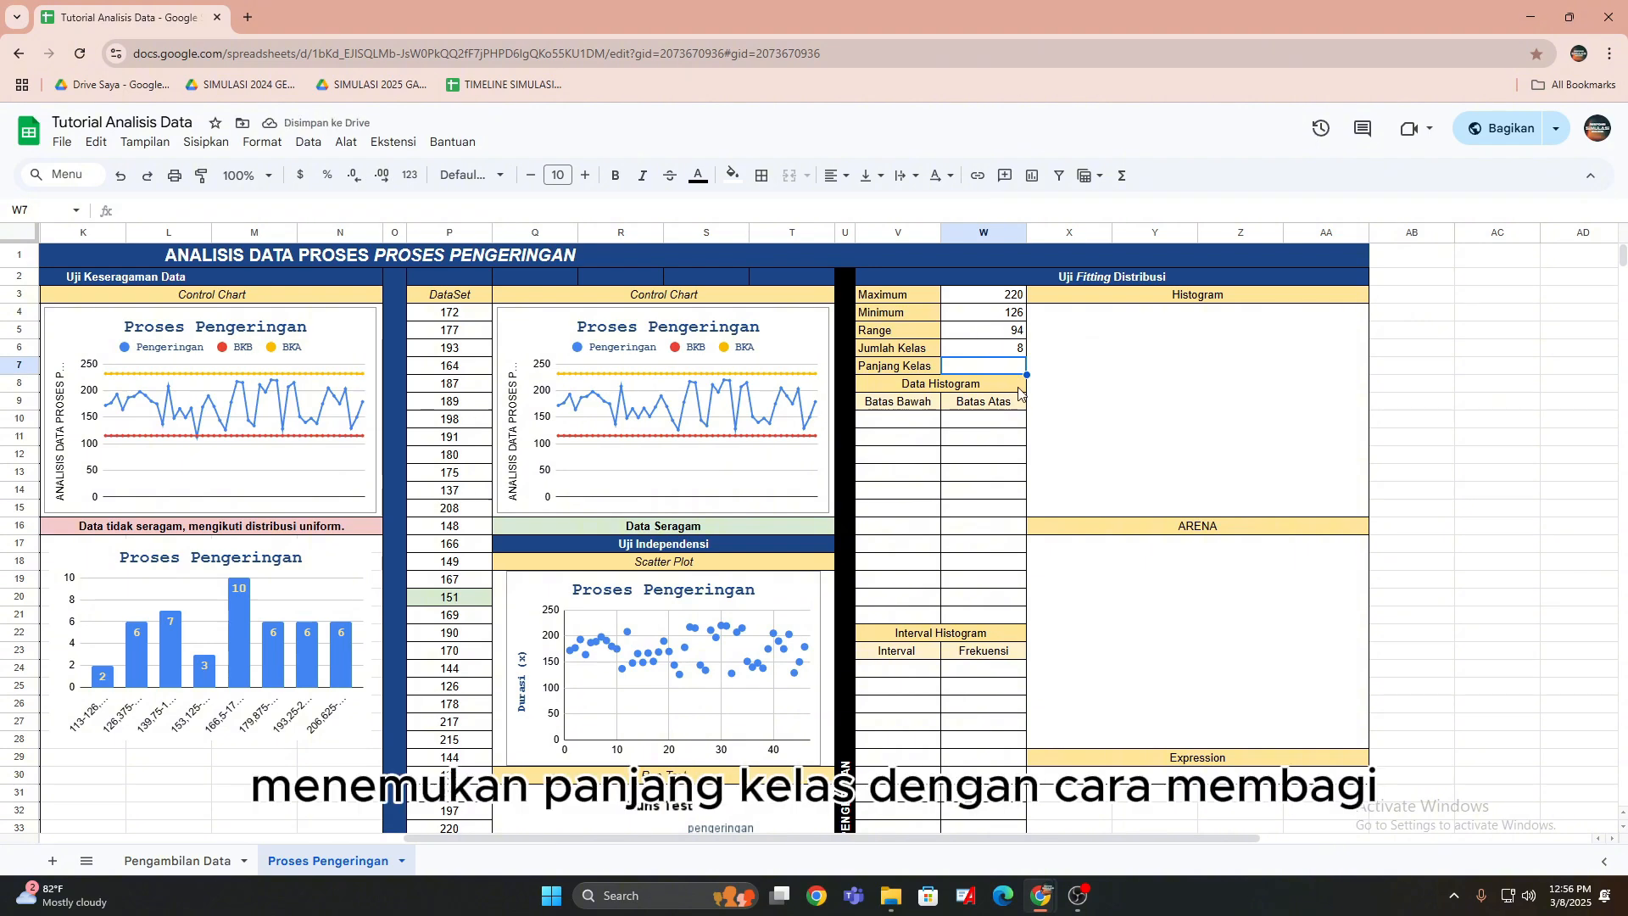
# Calculate Panjang Kelas in W7 by dividing the Range in W5 by Jumlah Kelas in W6.
pyautogui.write('=')
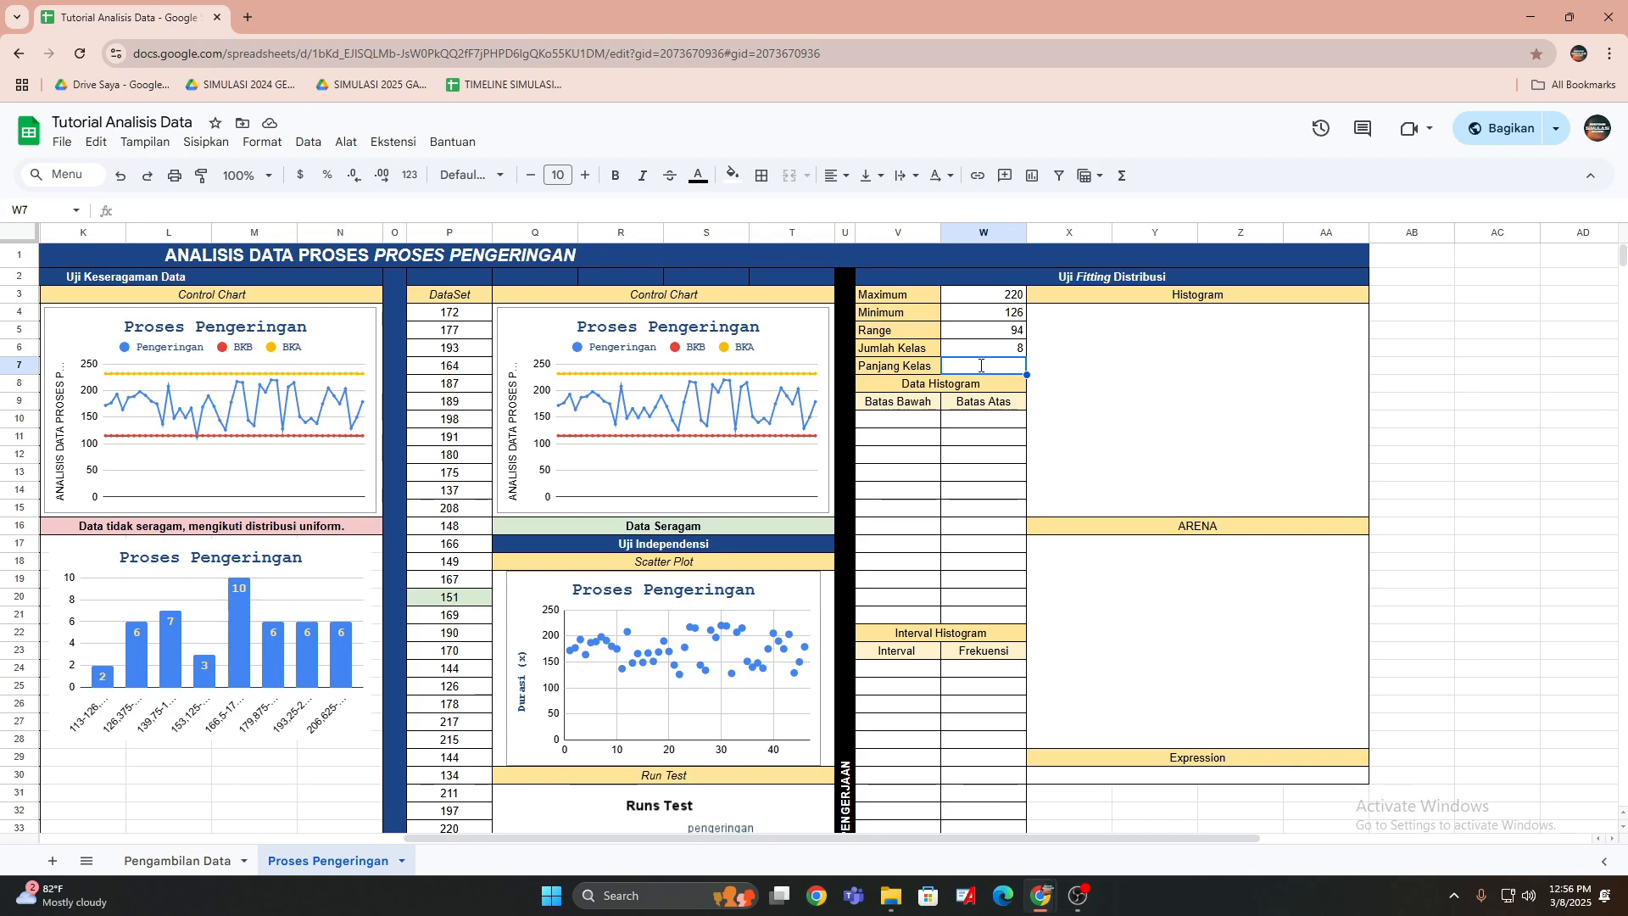
pyautogui.click(976, 338)
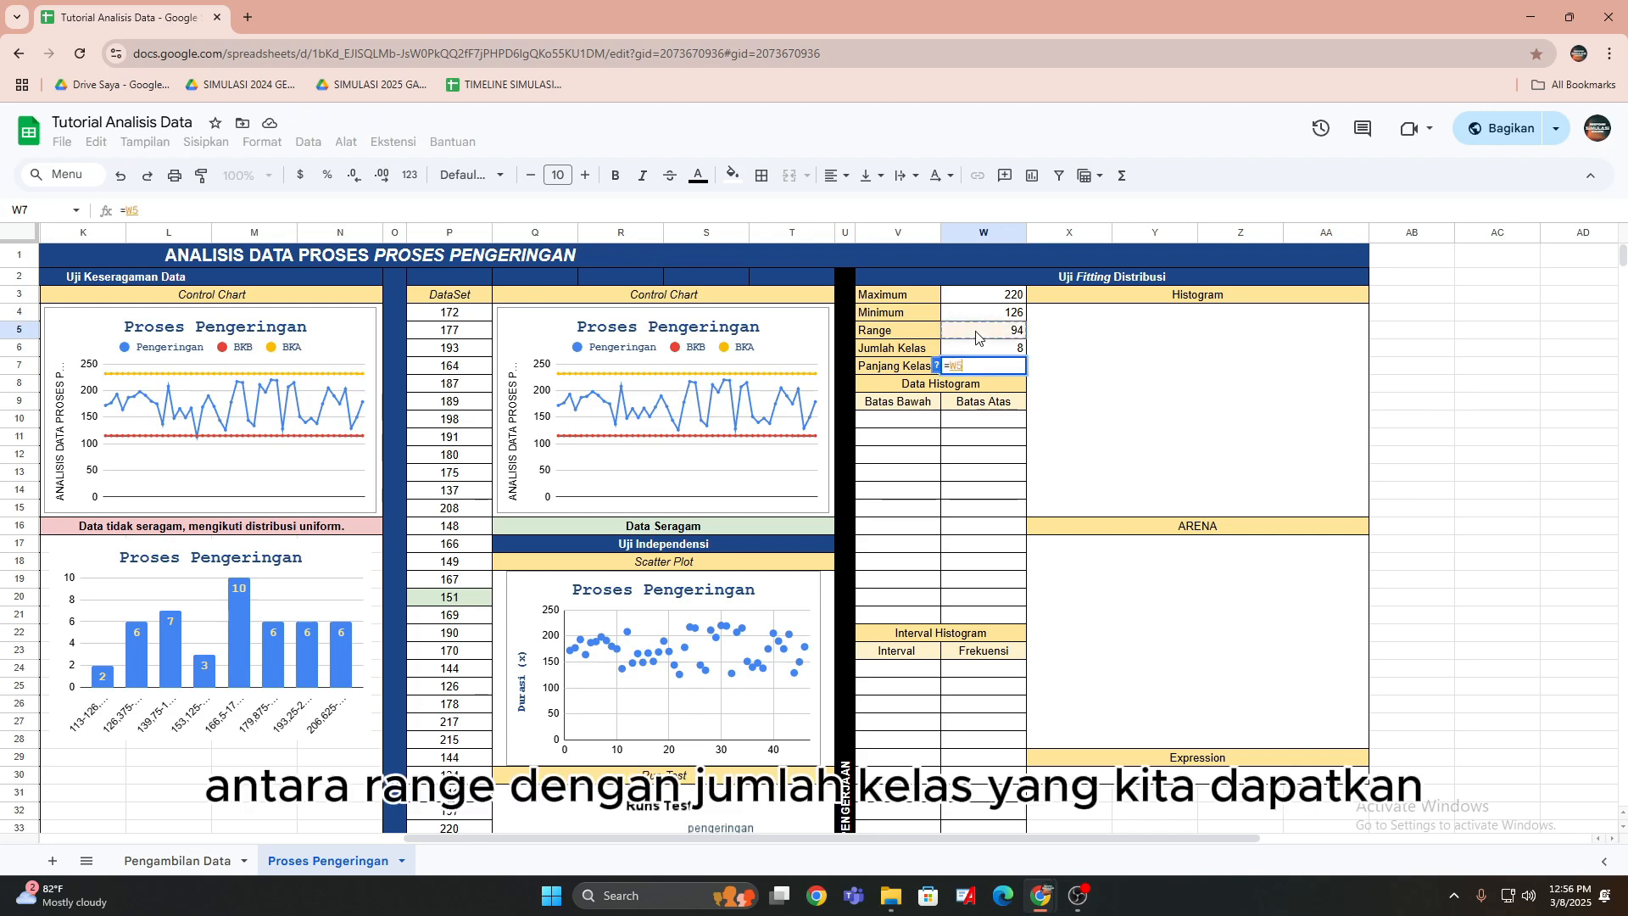
pyautogui.write('/')
pyautogui.click(983, 348)
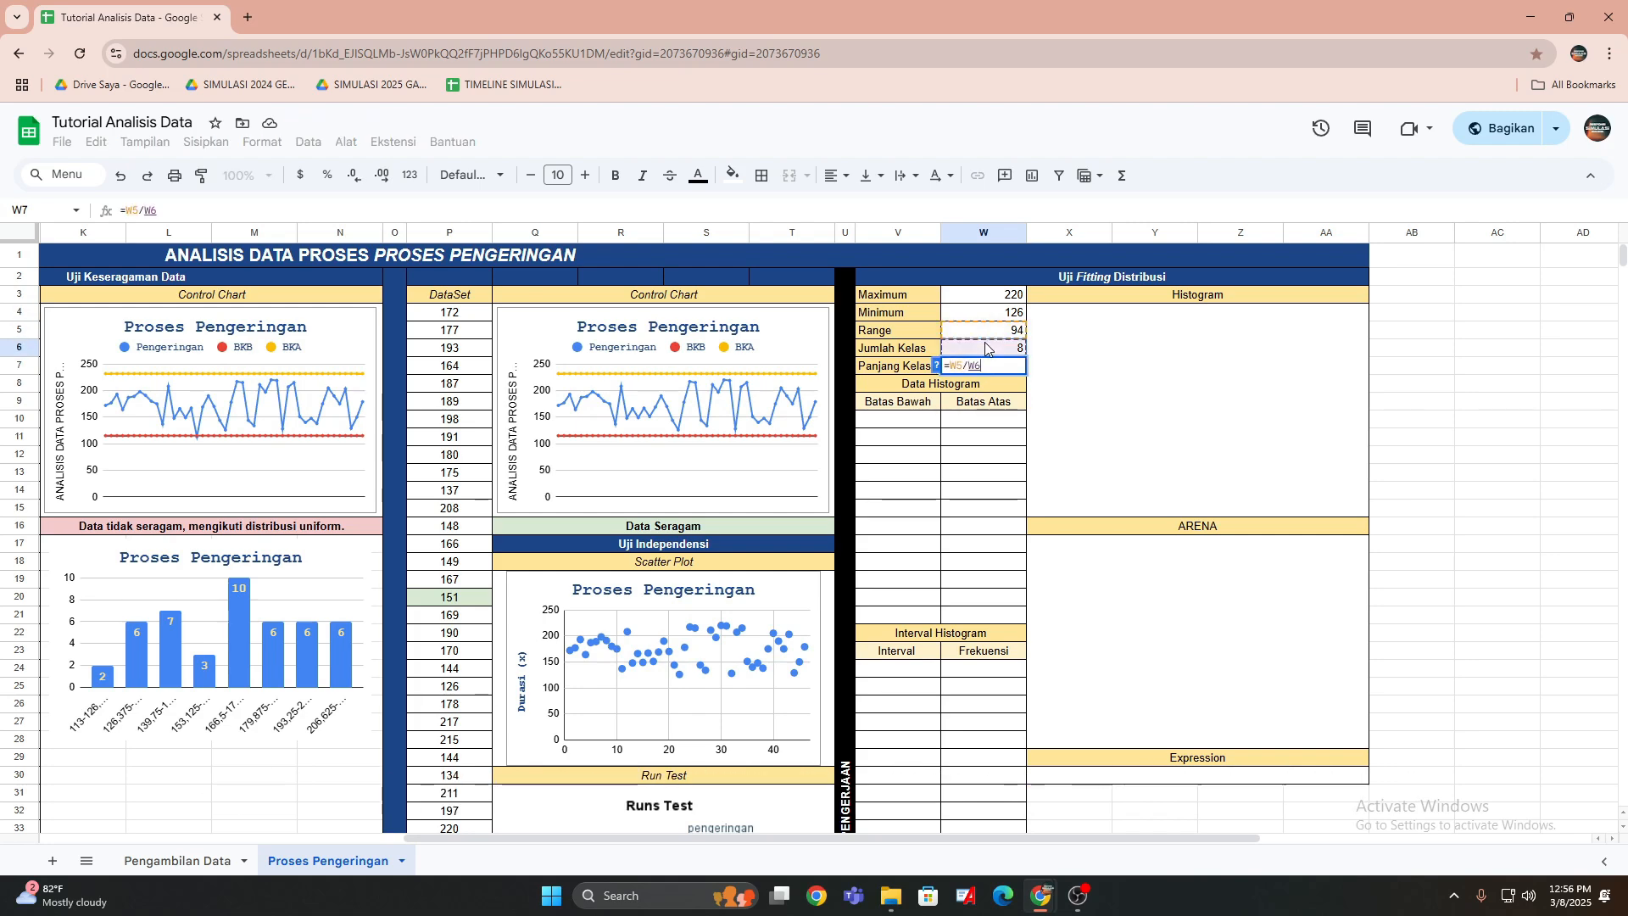
pyautogui.press('Return')
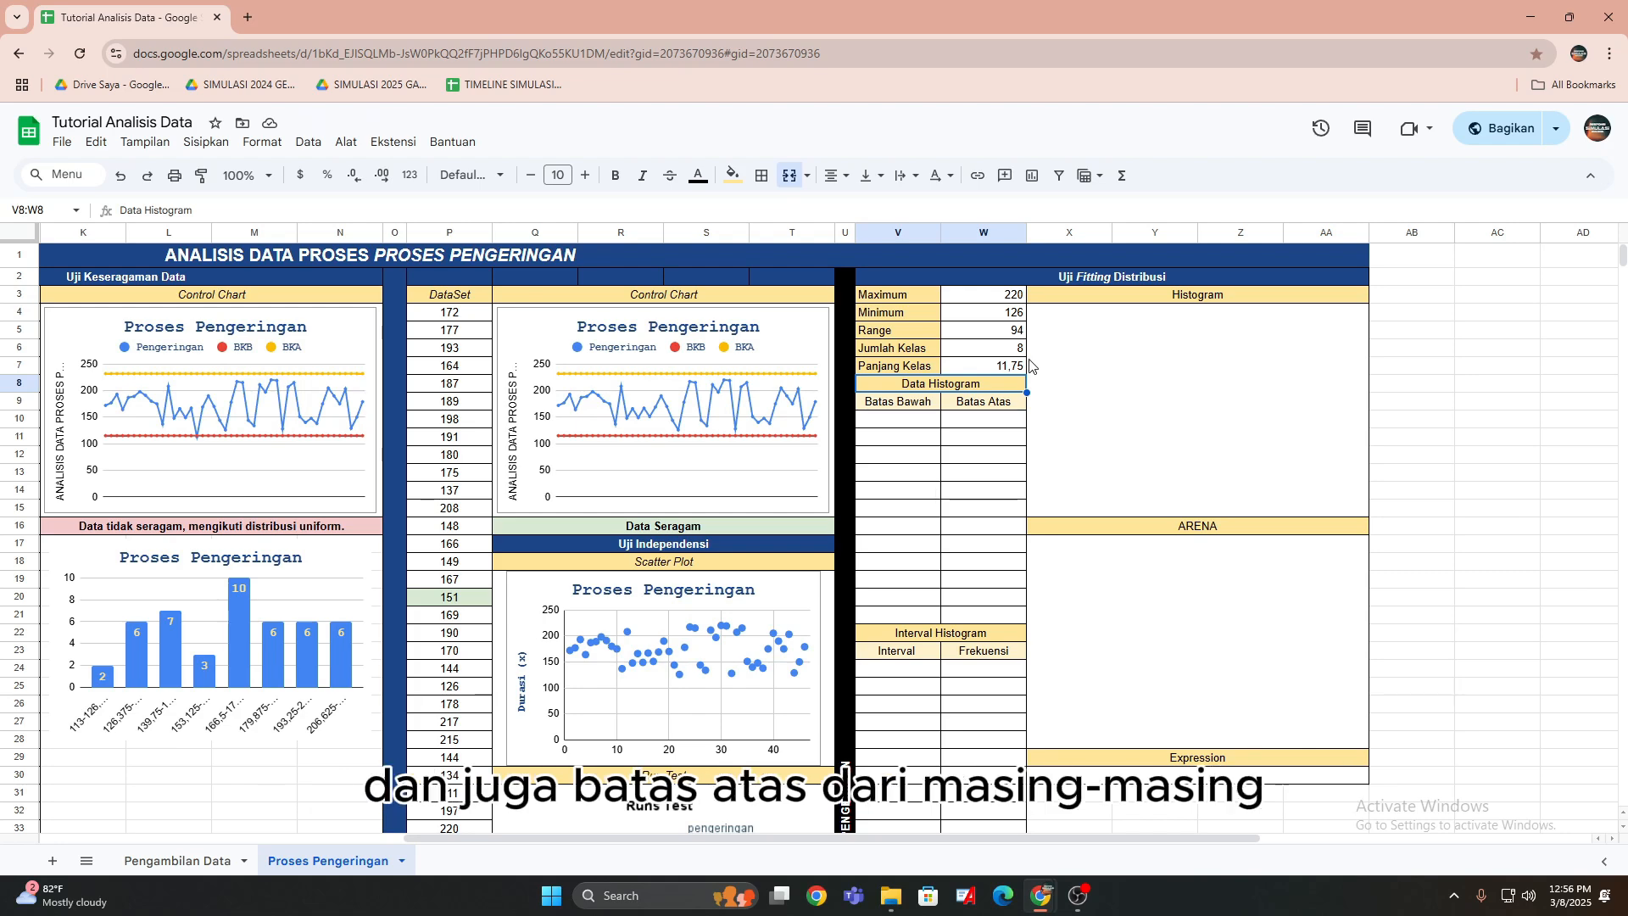
# Set the first Batas Bawah in V10 of the Data Histogram table to reference the Minimum in W4.
pyautogui.click(925, 424)
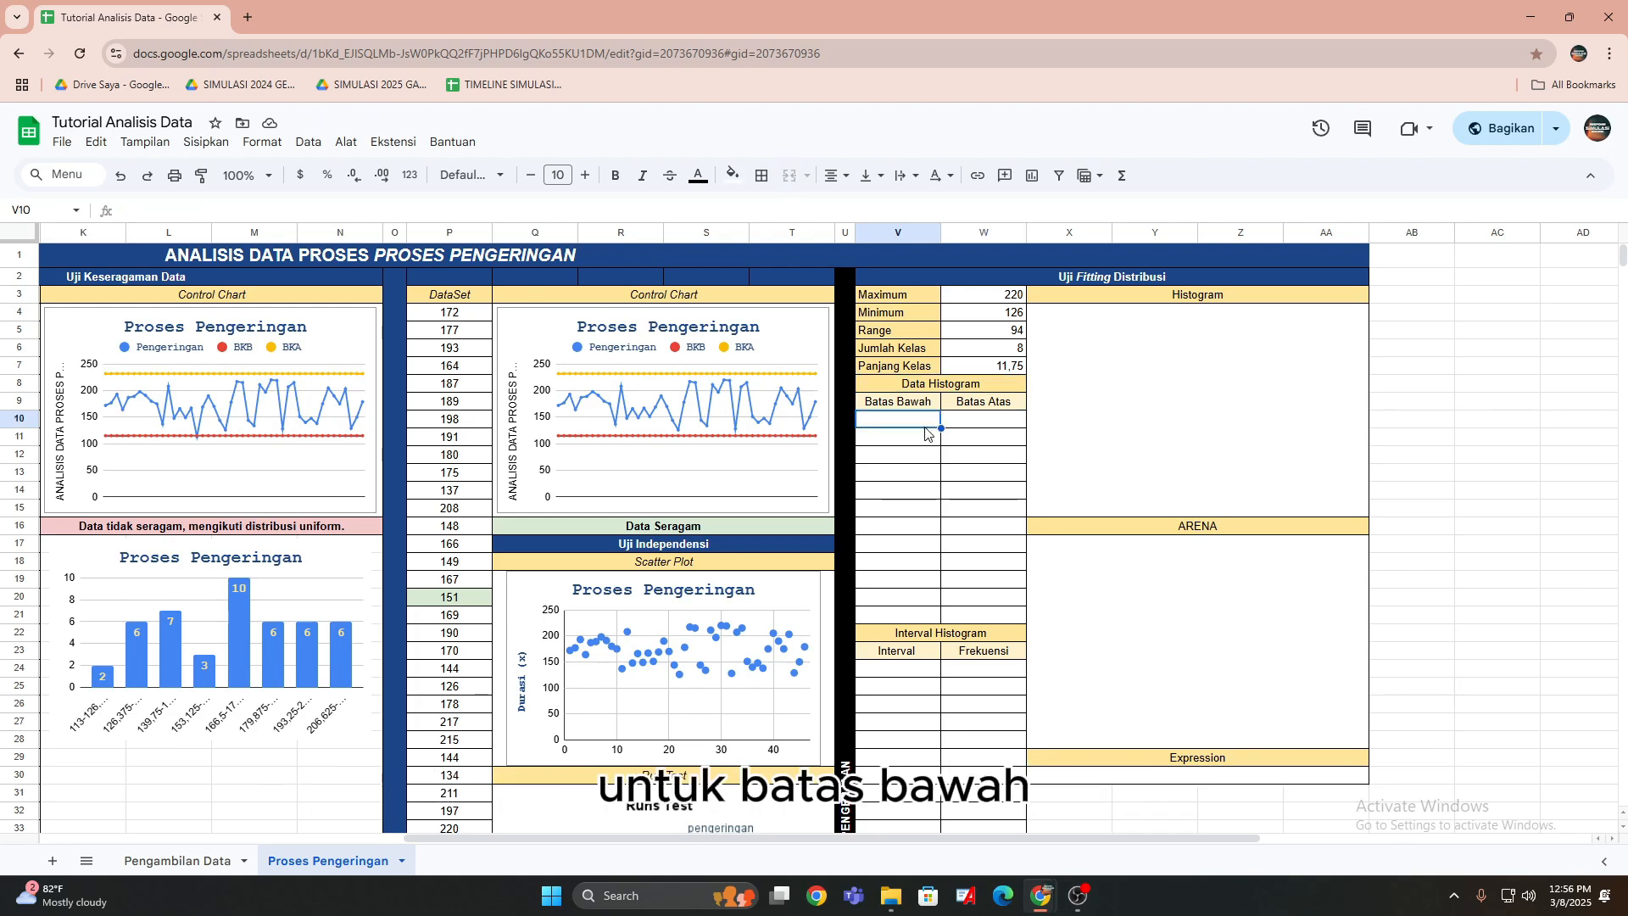
pyautogui.write('=')
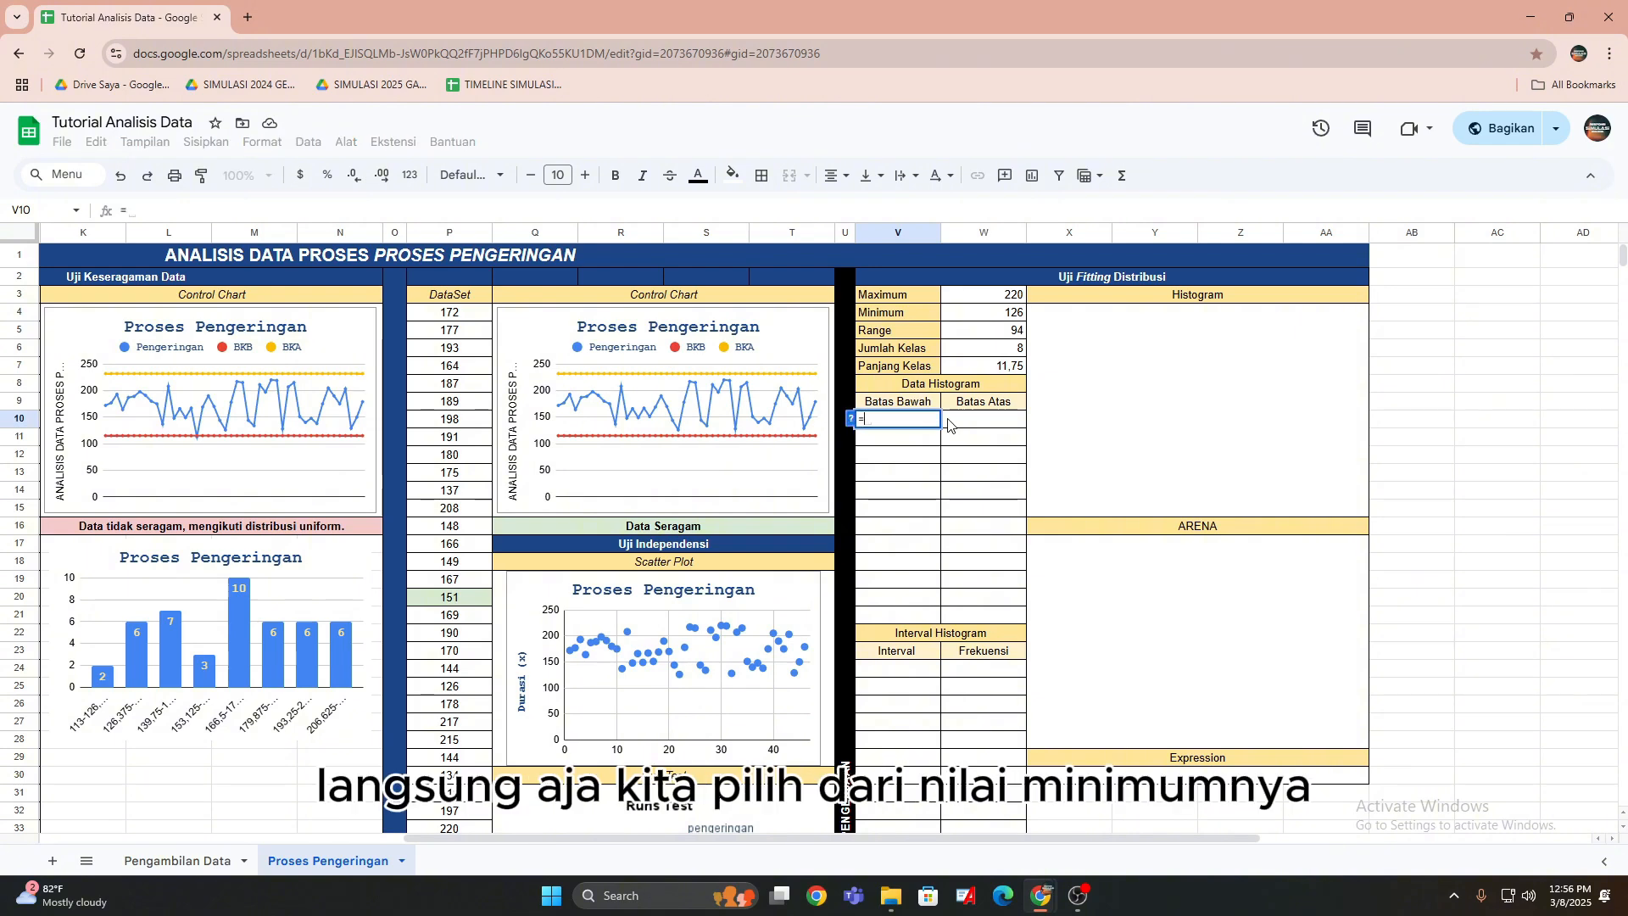
pyautogui.click(996, 314)
pyautogui.press('Return')
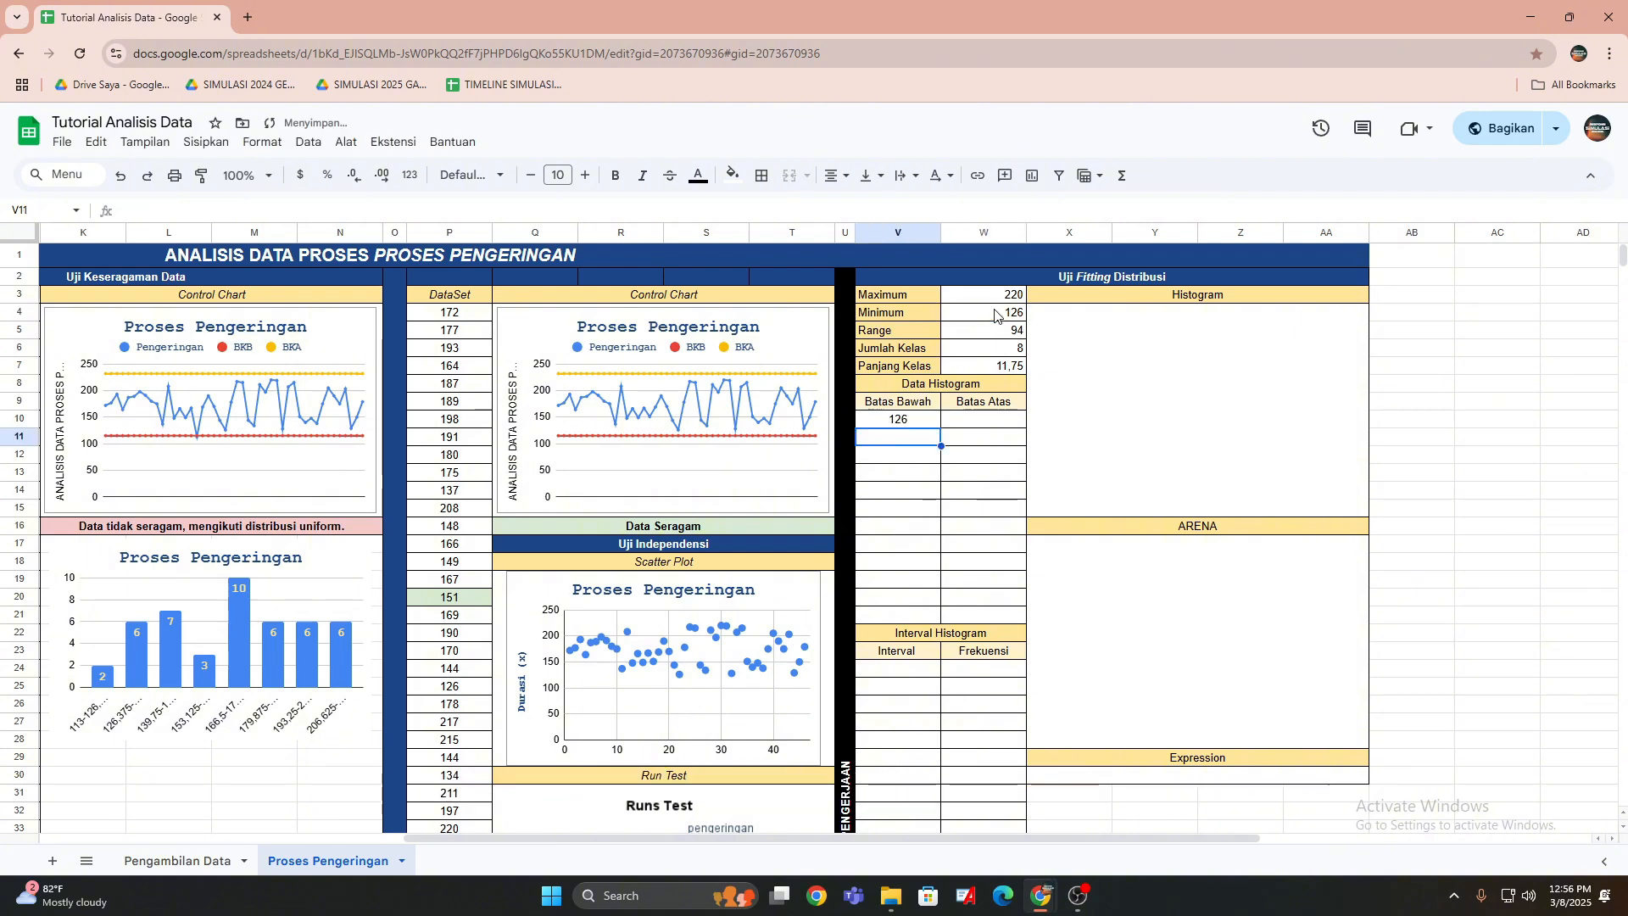
# Calculate the first Batas Atas in W10 as =V10+$W$7, with the Panjang Kelas reference locked as absolute.
pyautogui.click(996, 416)
pyautogui.write('=')
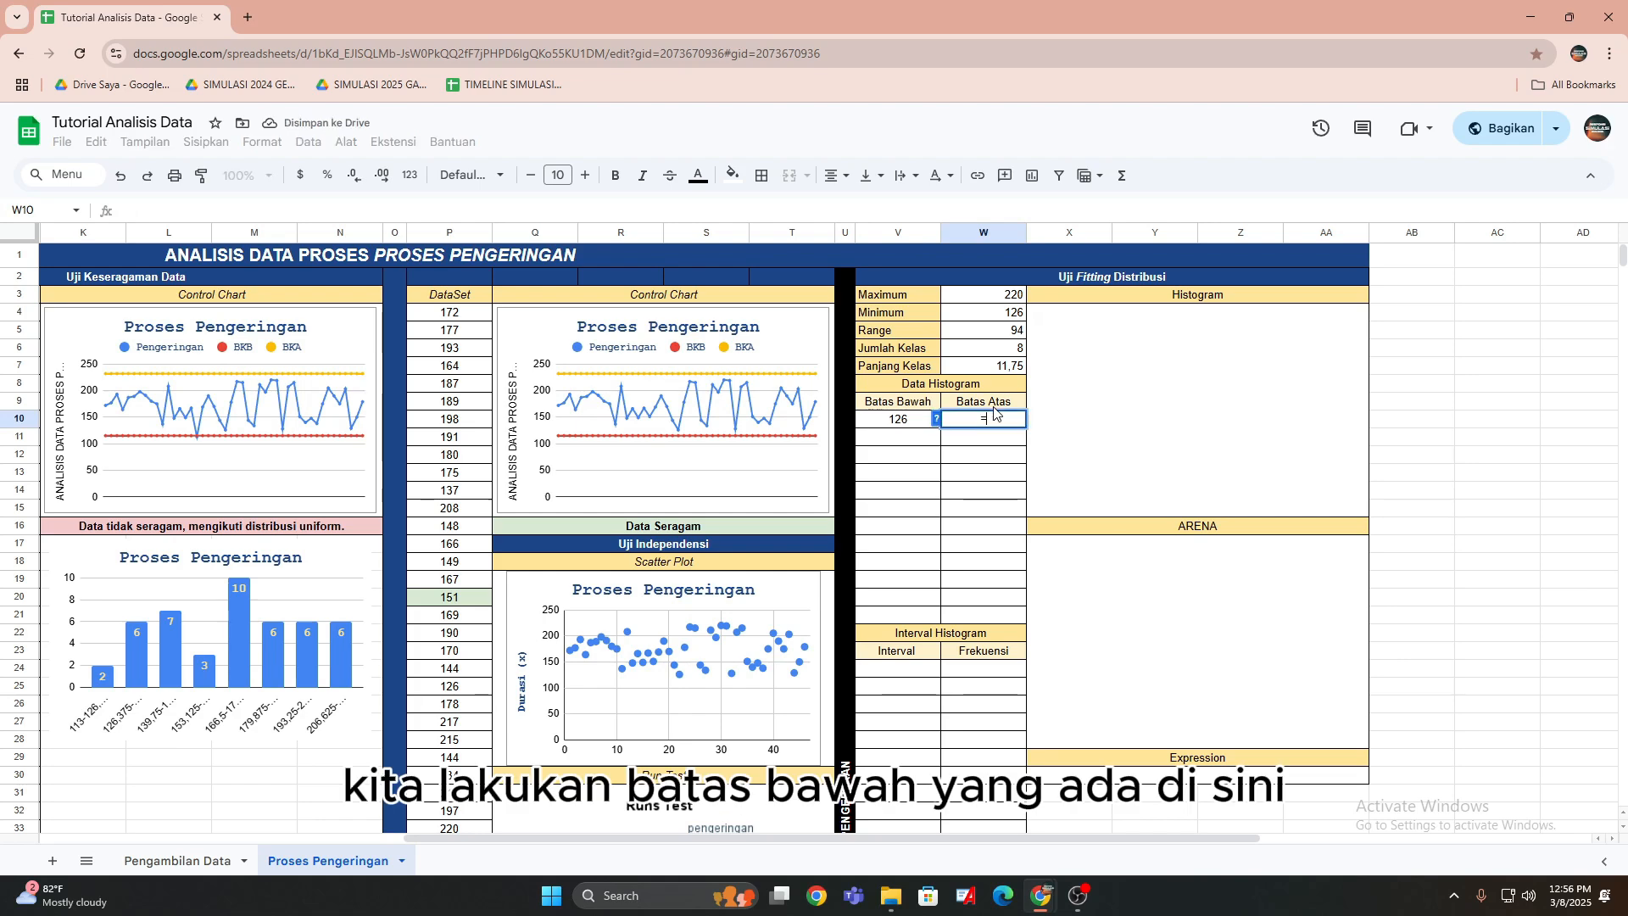
pyautogui.click(899, 422)
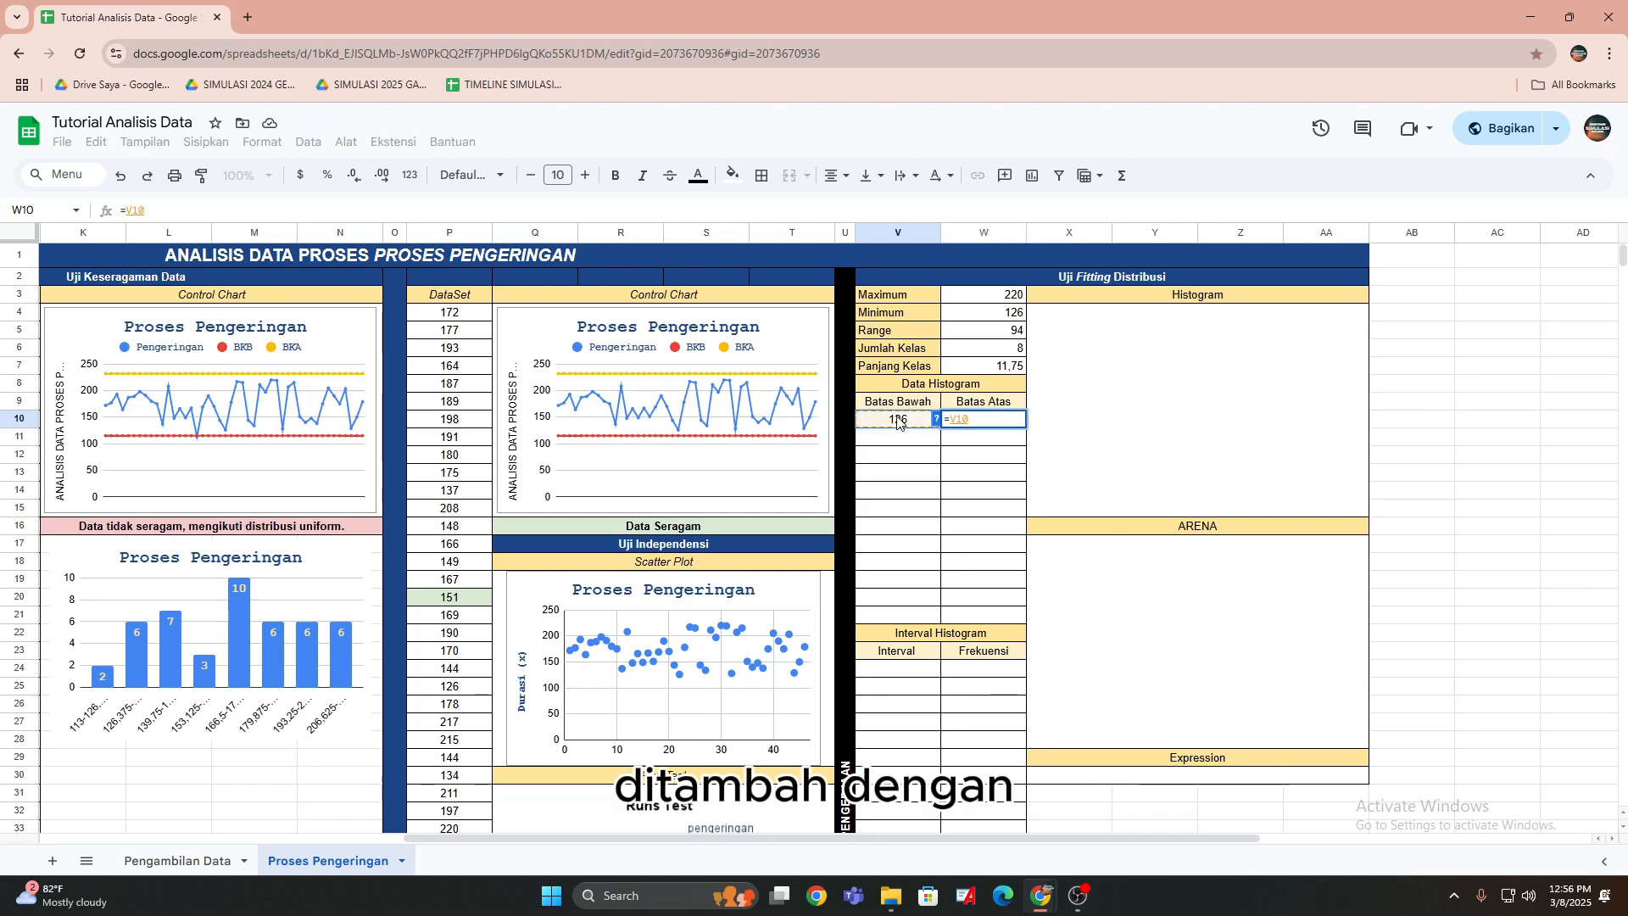
pyautogui.write('+')
pyautogui.click(962, 368)
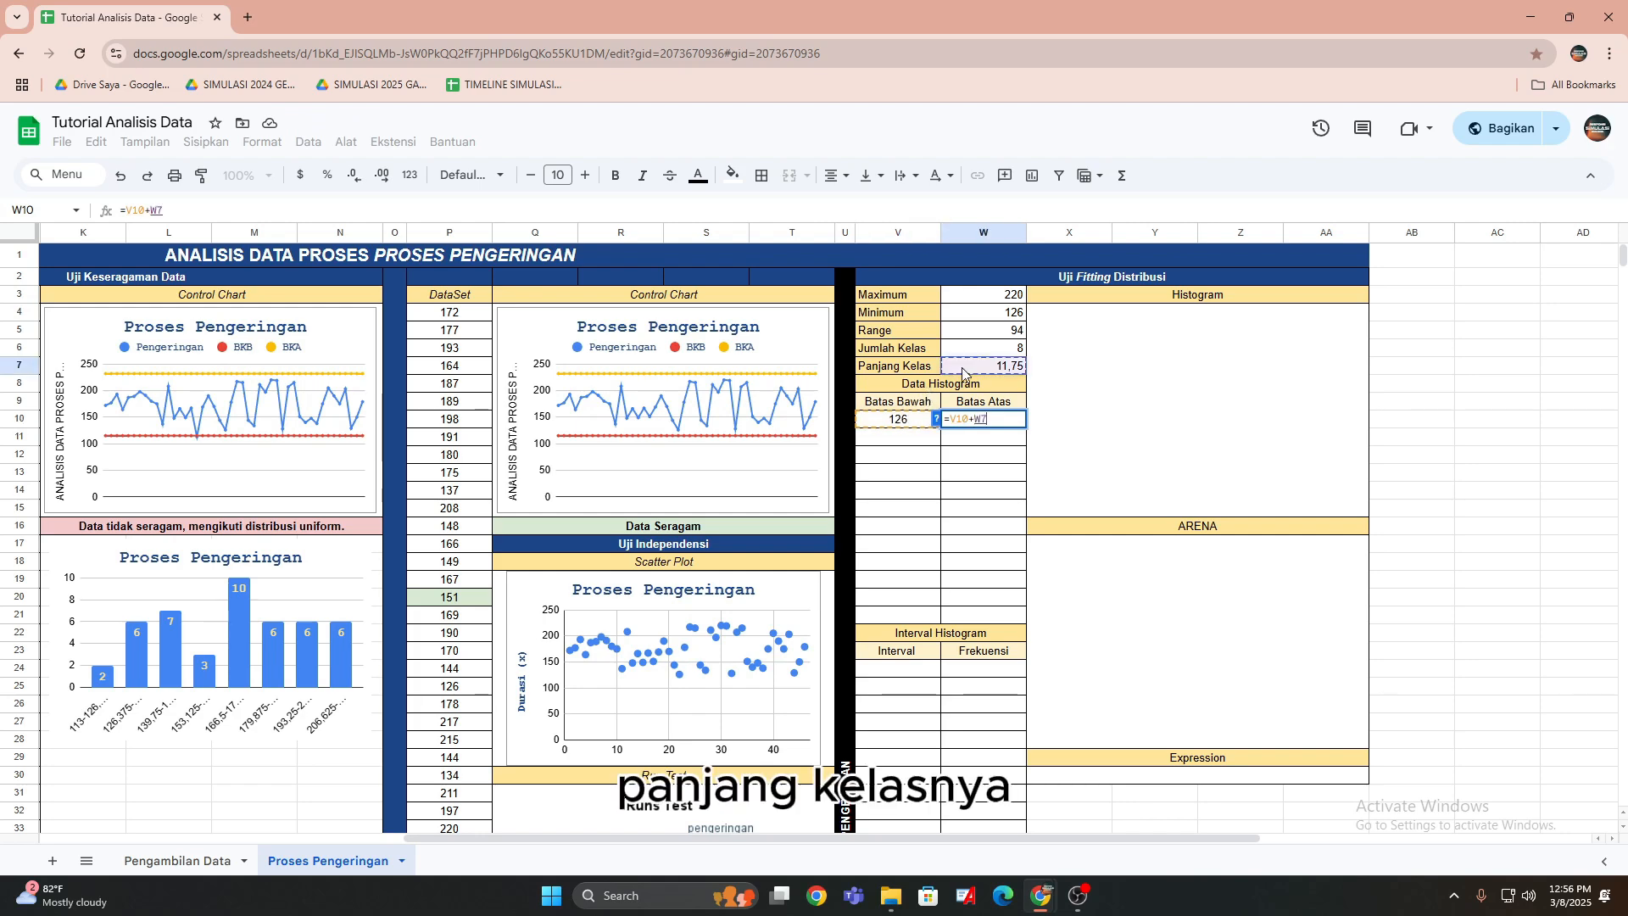
pyautogui.click(159, 204)
pyautogui.press('F4')
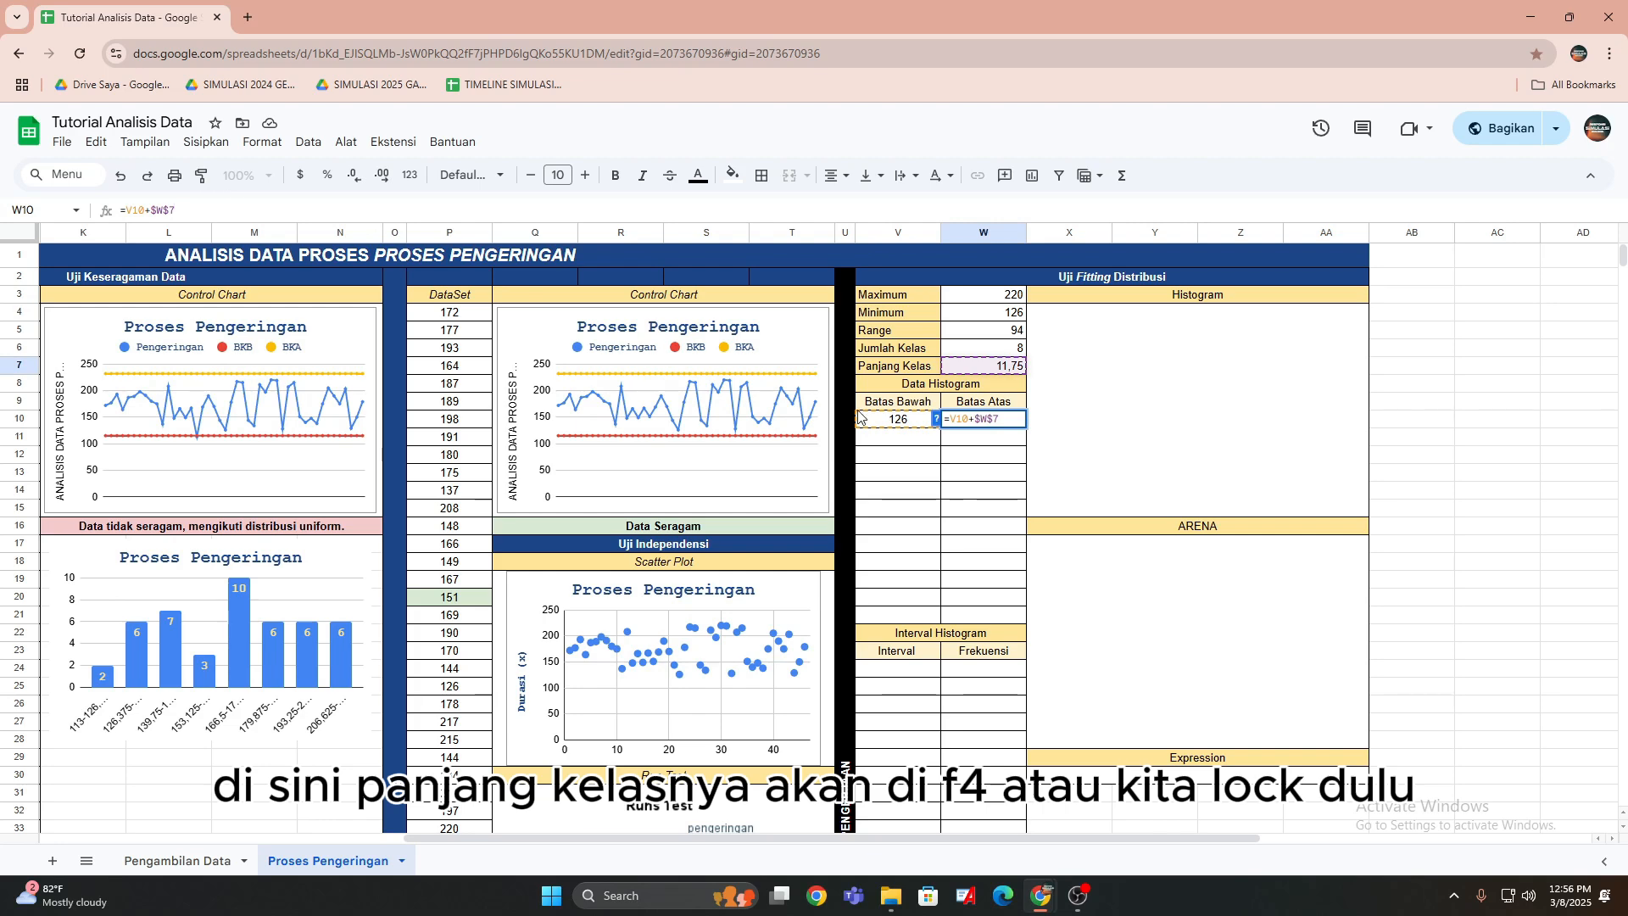
pyautogui.press('Return')
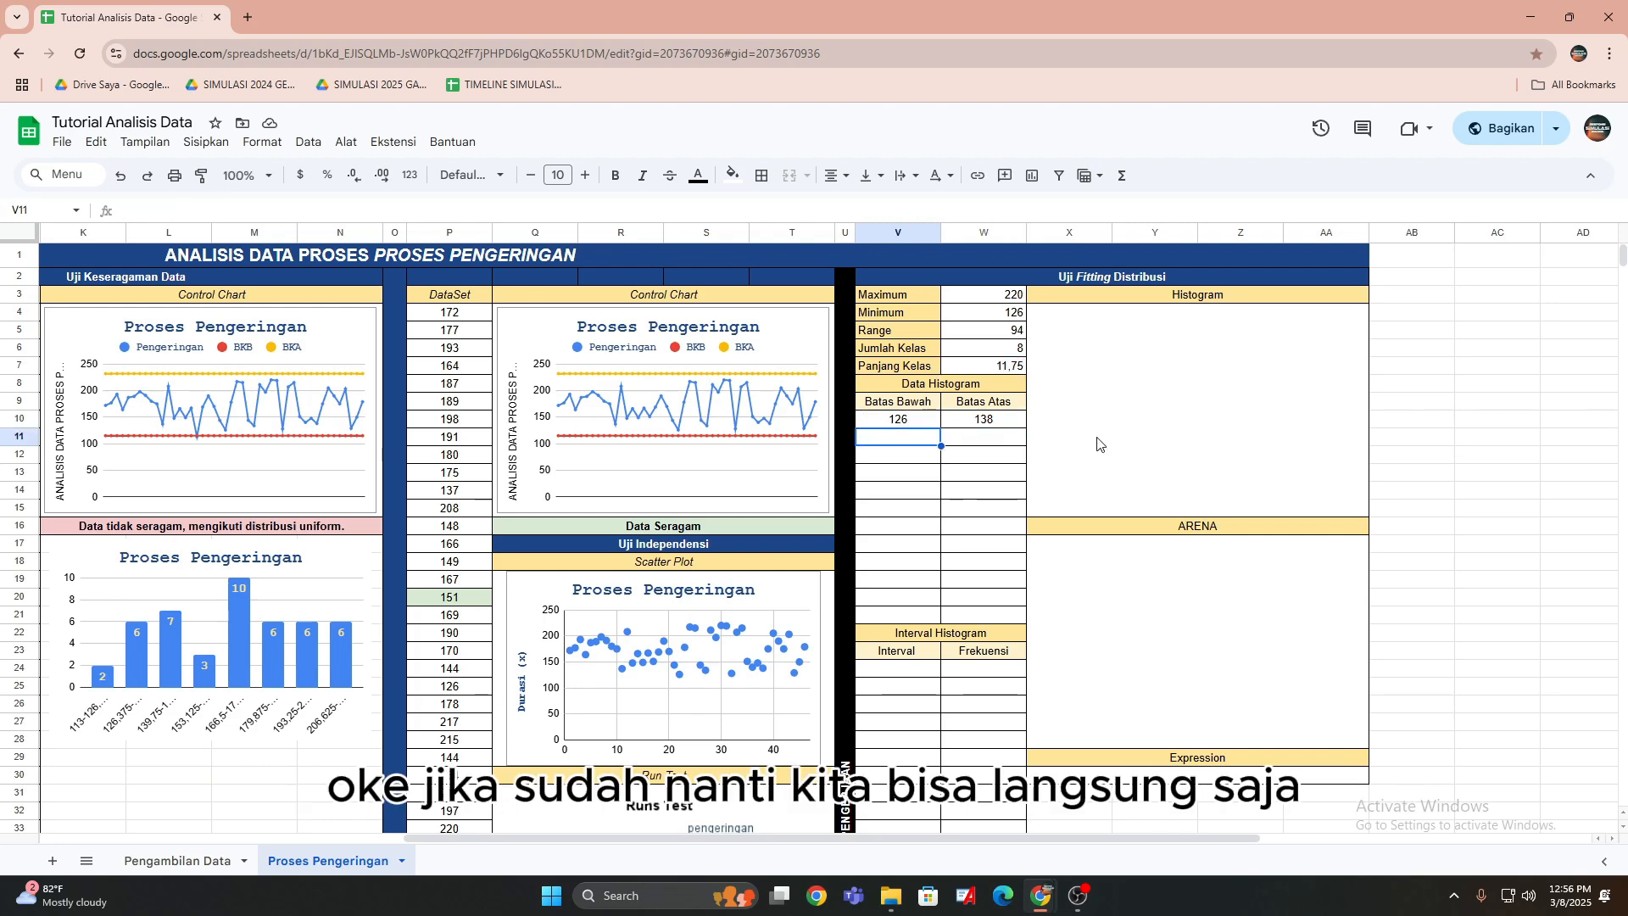
# Set the second Batas Bawah in V11 of the Data Histogram table to reference the previous class's Batas Atas in W10.
pyautogui.write('=')
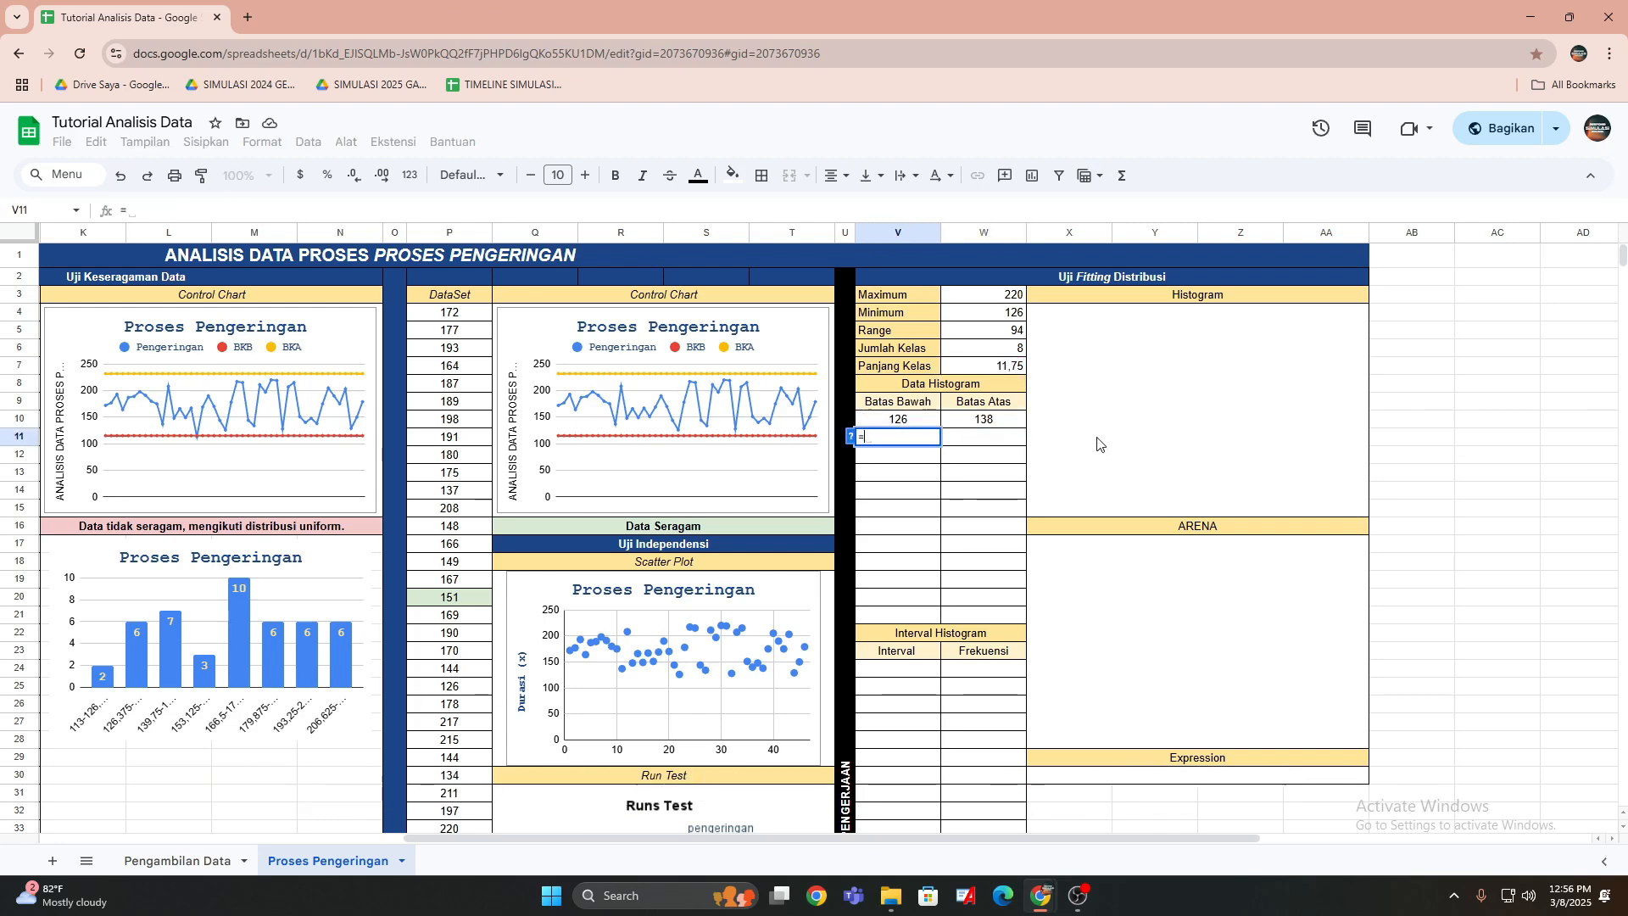
pyautogui.click(973, 429)
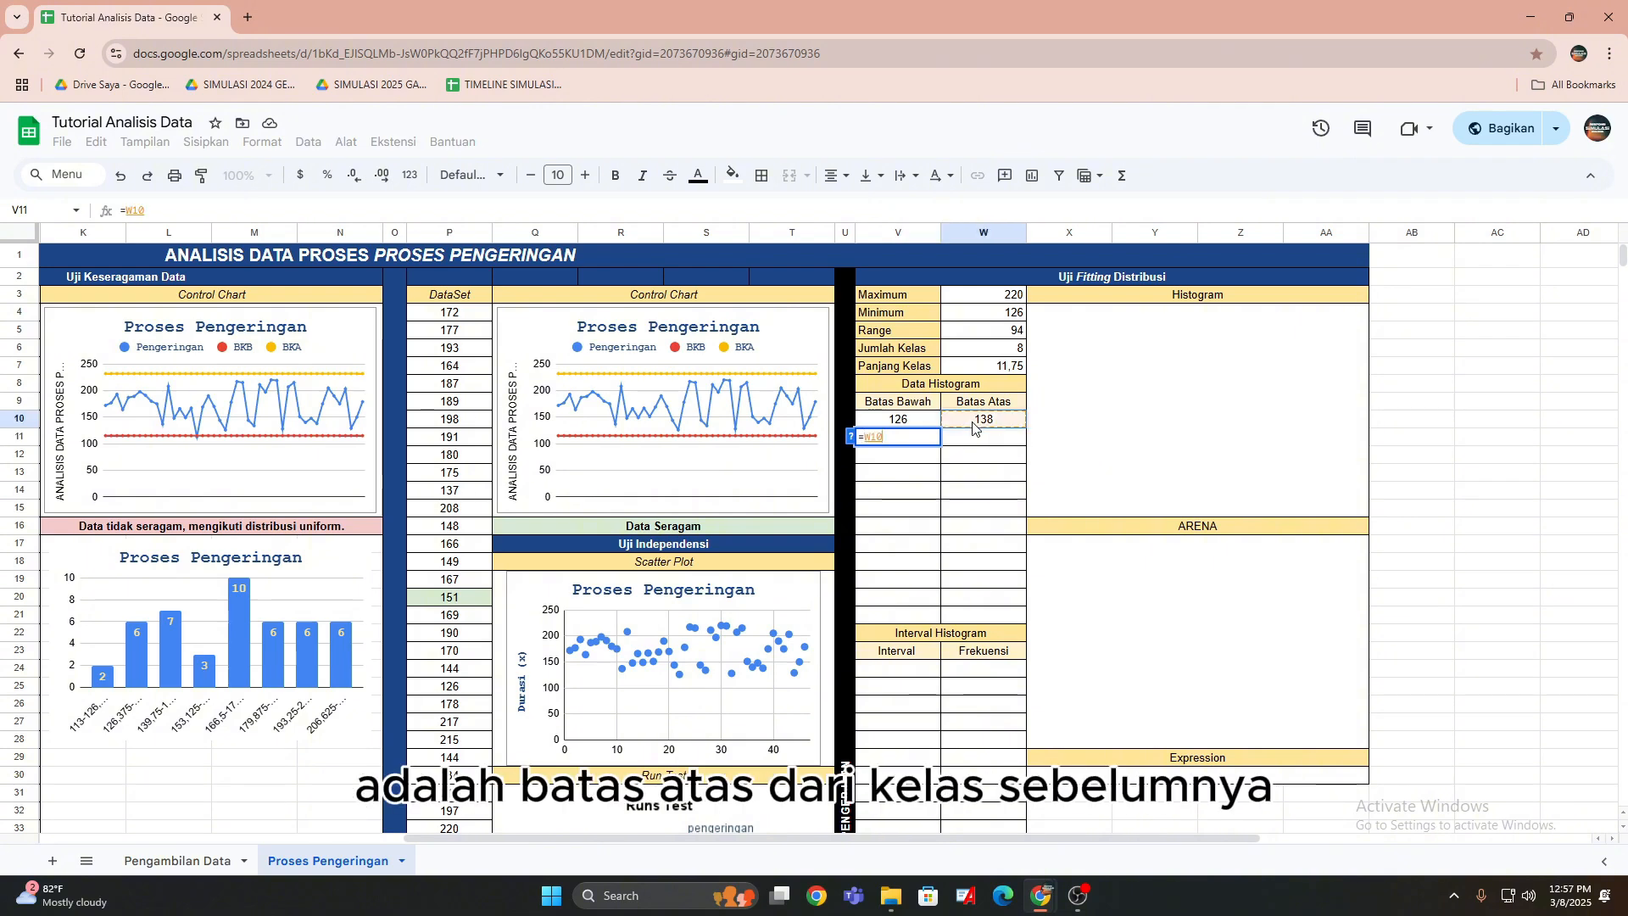
pyautogui.press('Return')
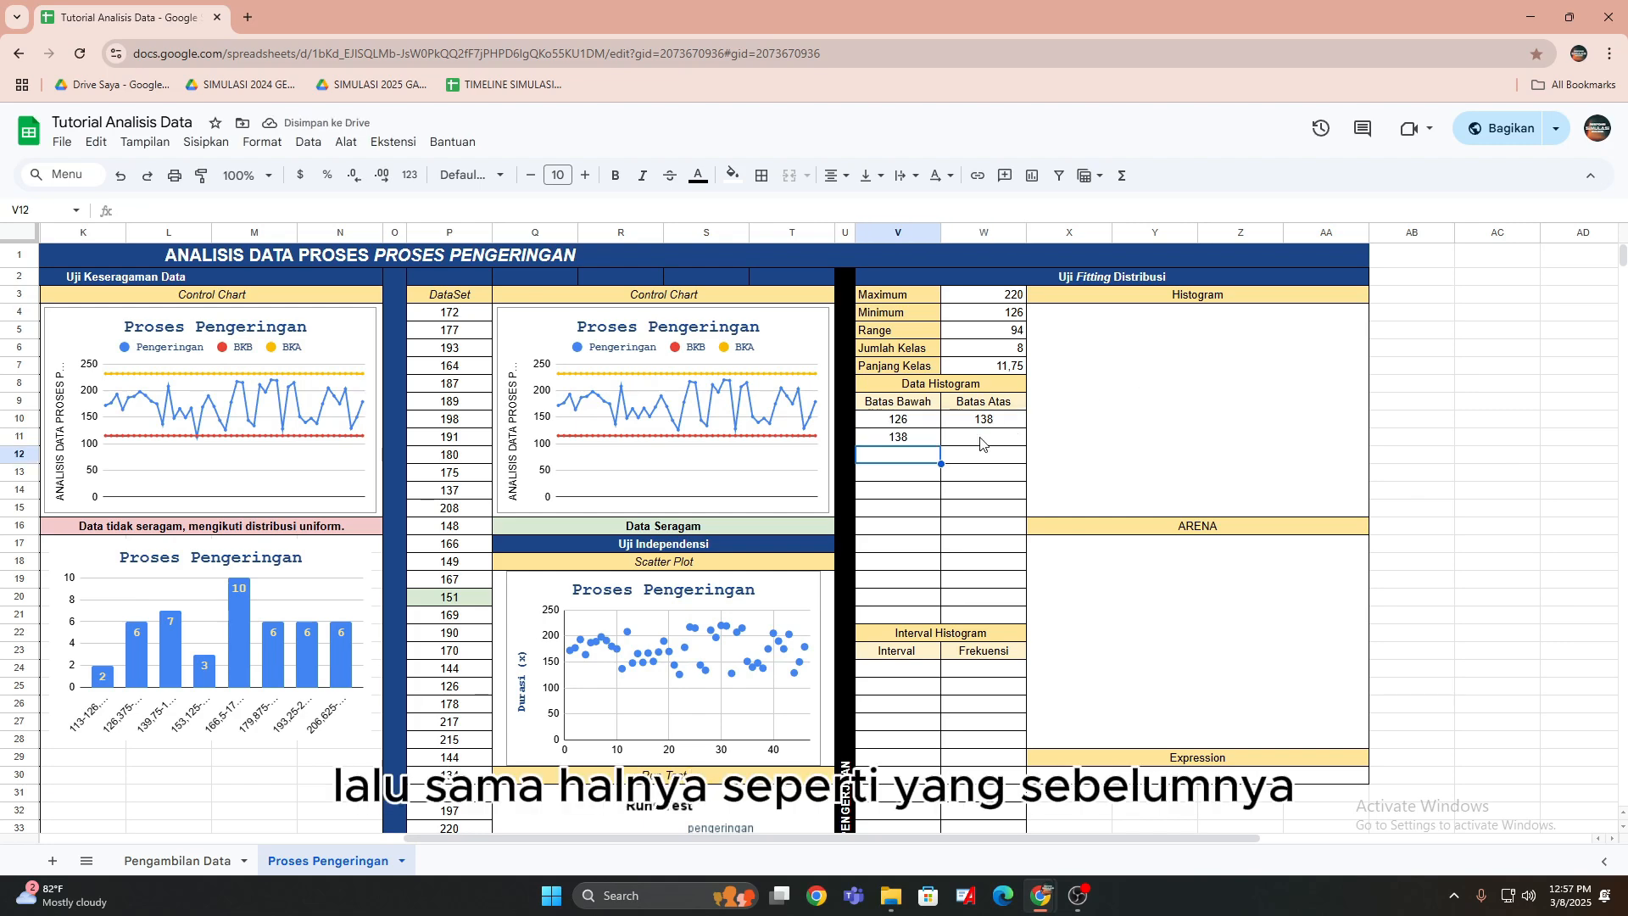
# Calculate the second Batas Atas in W11 as =V11+$W$7, with the Panjang Kelas reference locked as absolute.
pyautogui.click(952, 438)
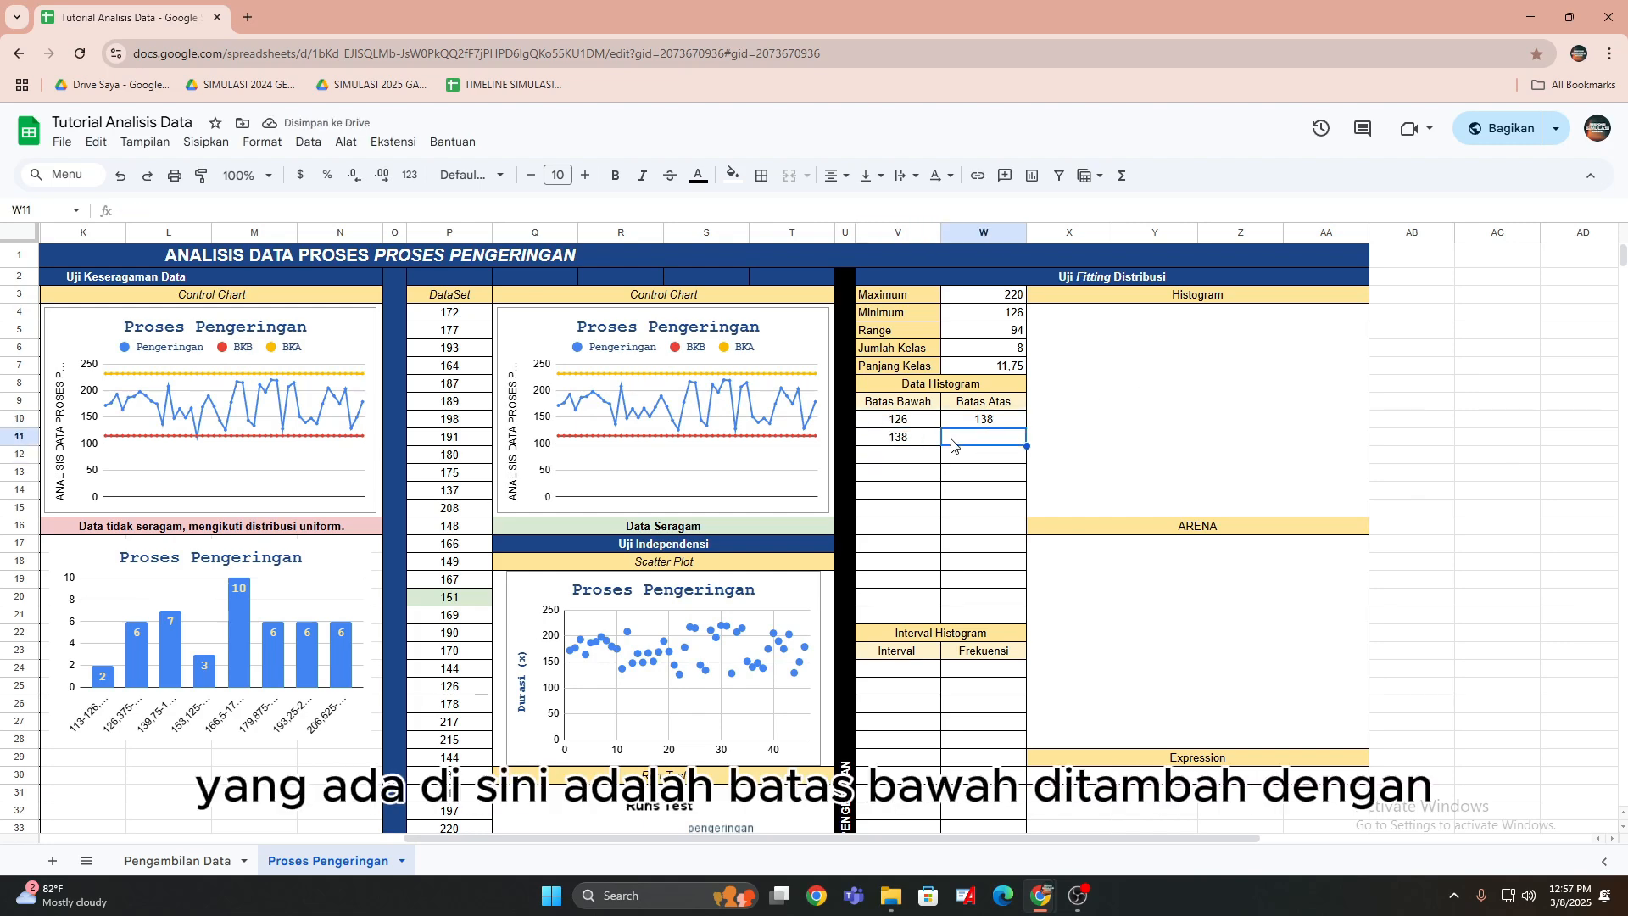
pyautogui.write('=')
pyautogui.click(876, 438)
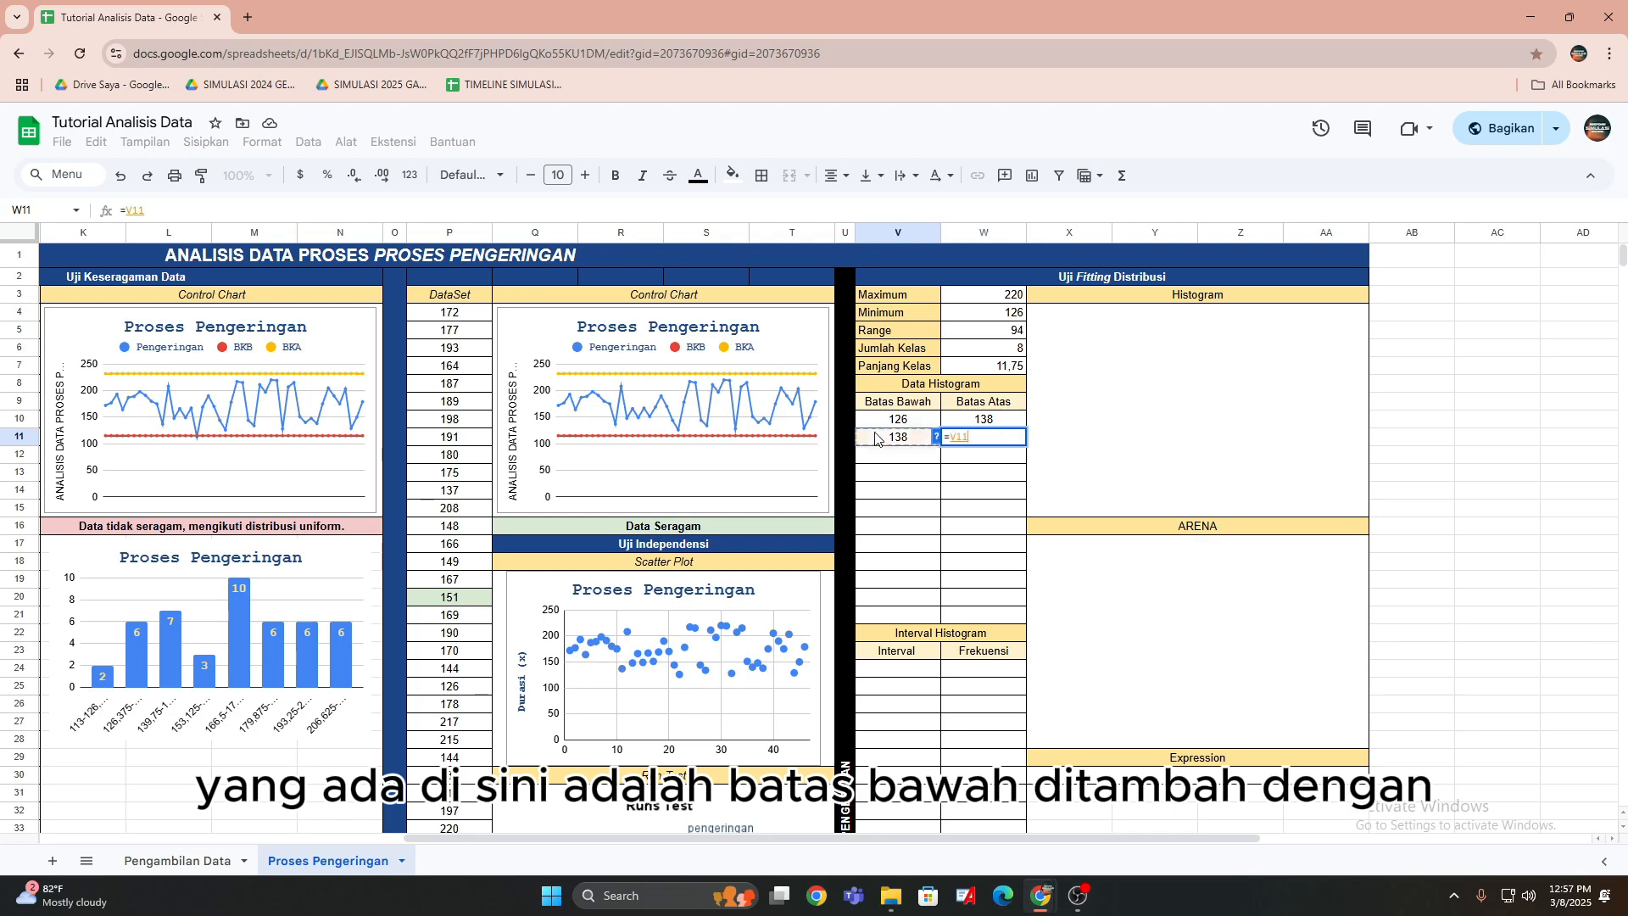
pyautogui.click(987, 365)
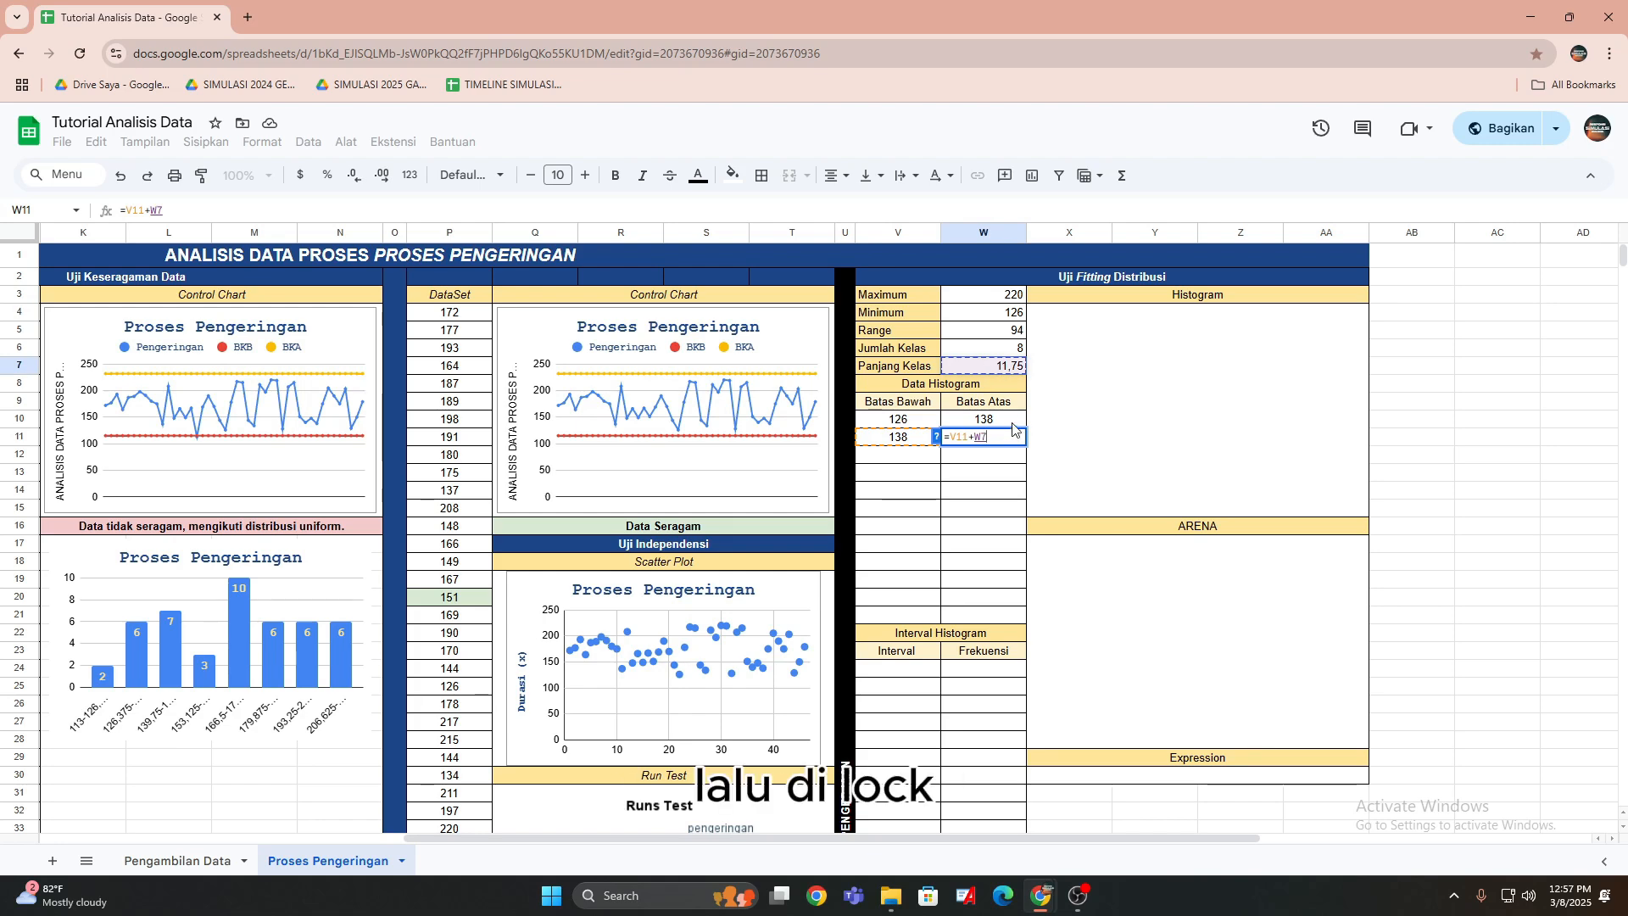
pyautogui.press('F4')
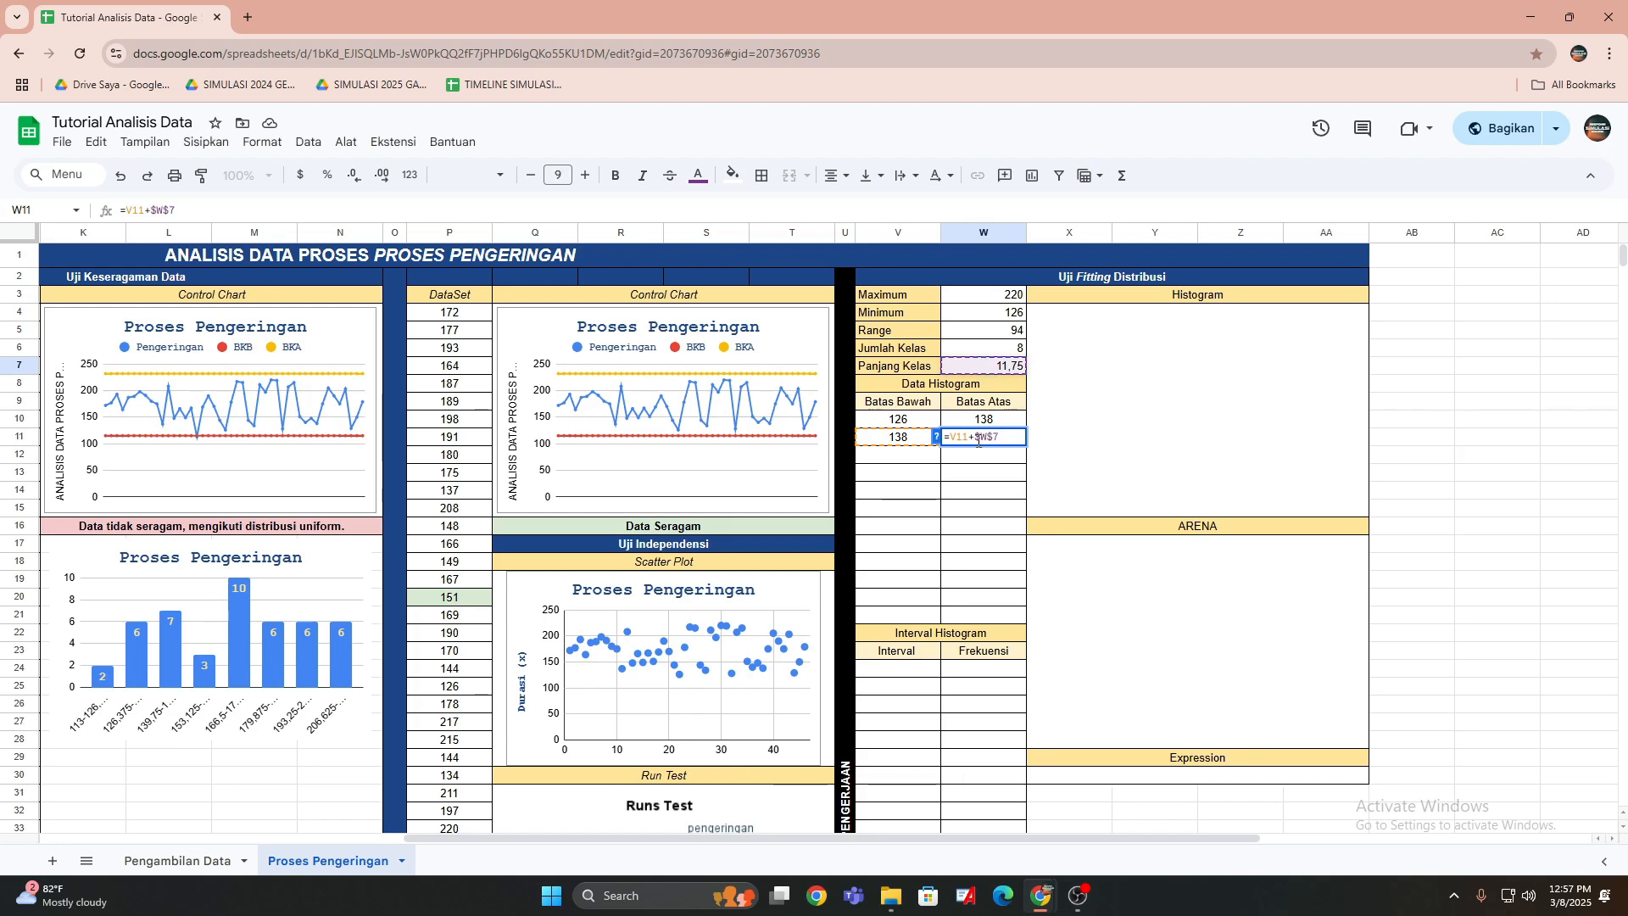
pyautogui.press('Tab')
# Fill the Batas Bawah formula from V11 and the Batas Atas formula from W11 down to row 18.
pyautogui.click(879, 440)
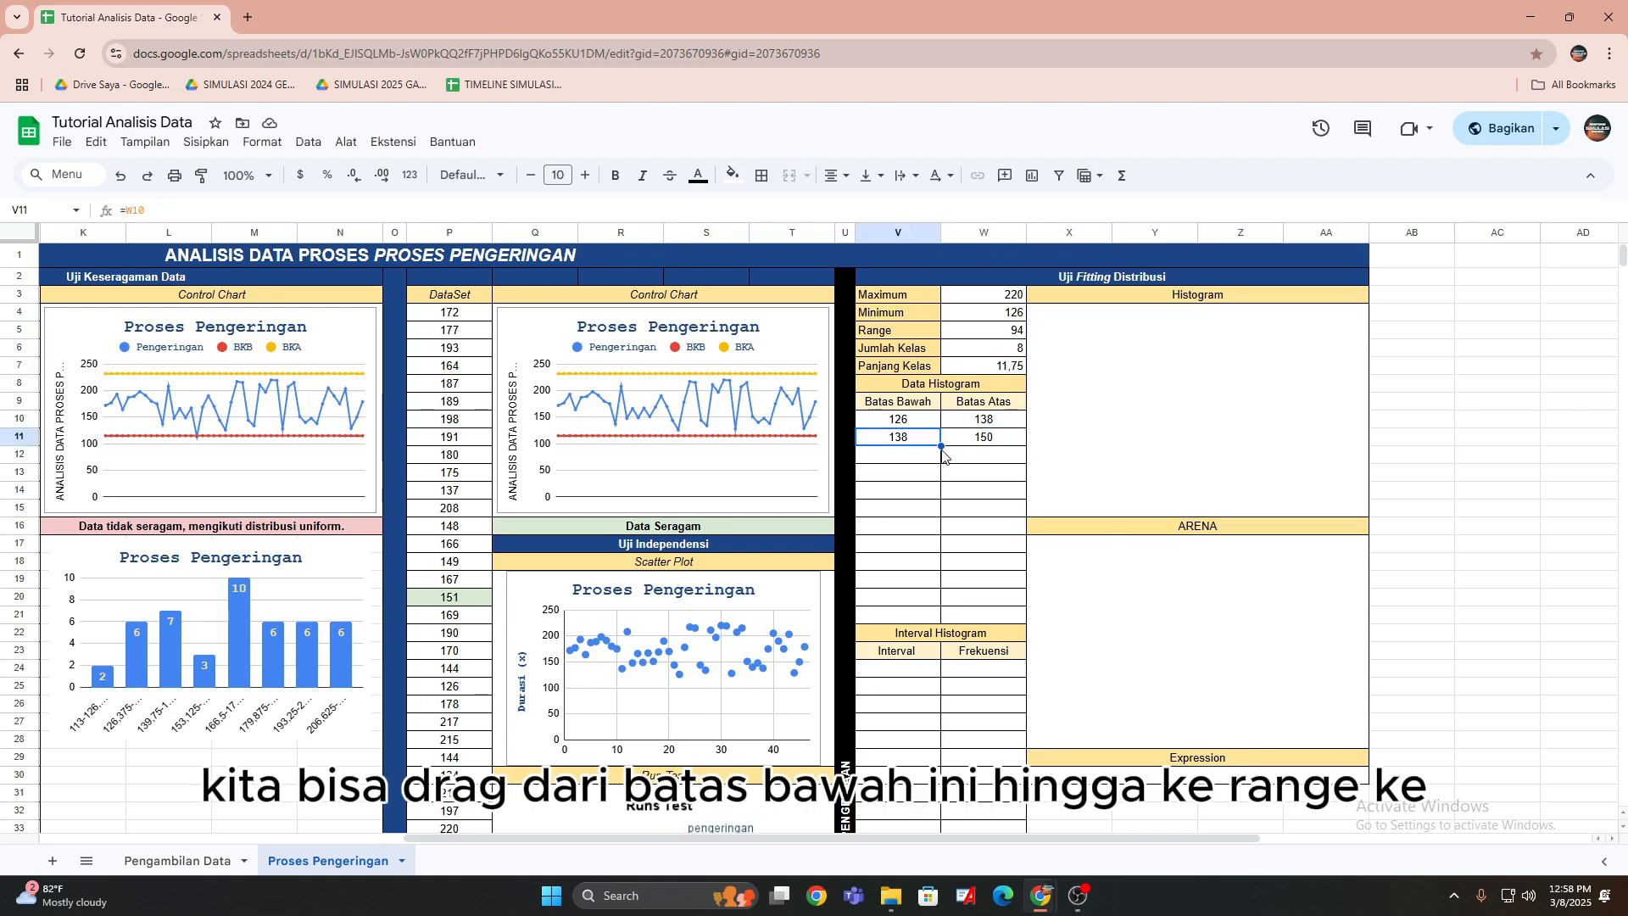
pyautogui.moveTo(941, 444); pyautogui.dragTo(935, 551)
pyautogui.click(979, 471)
pyautogui.click(998, 440)
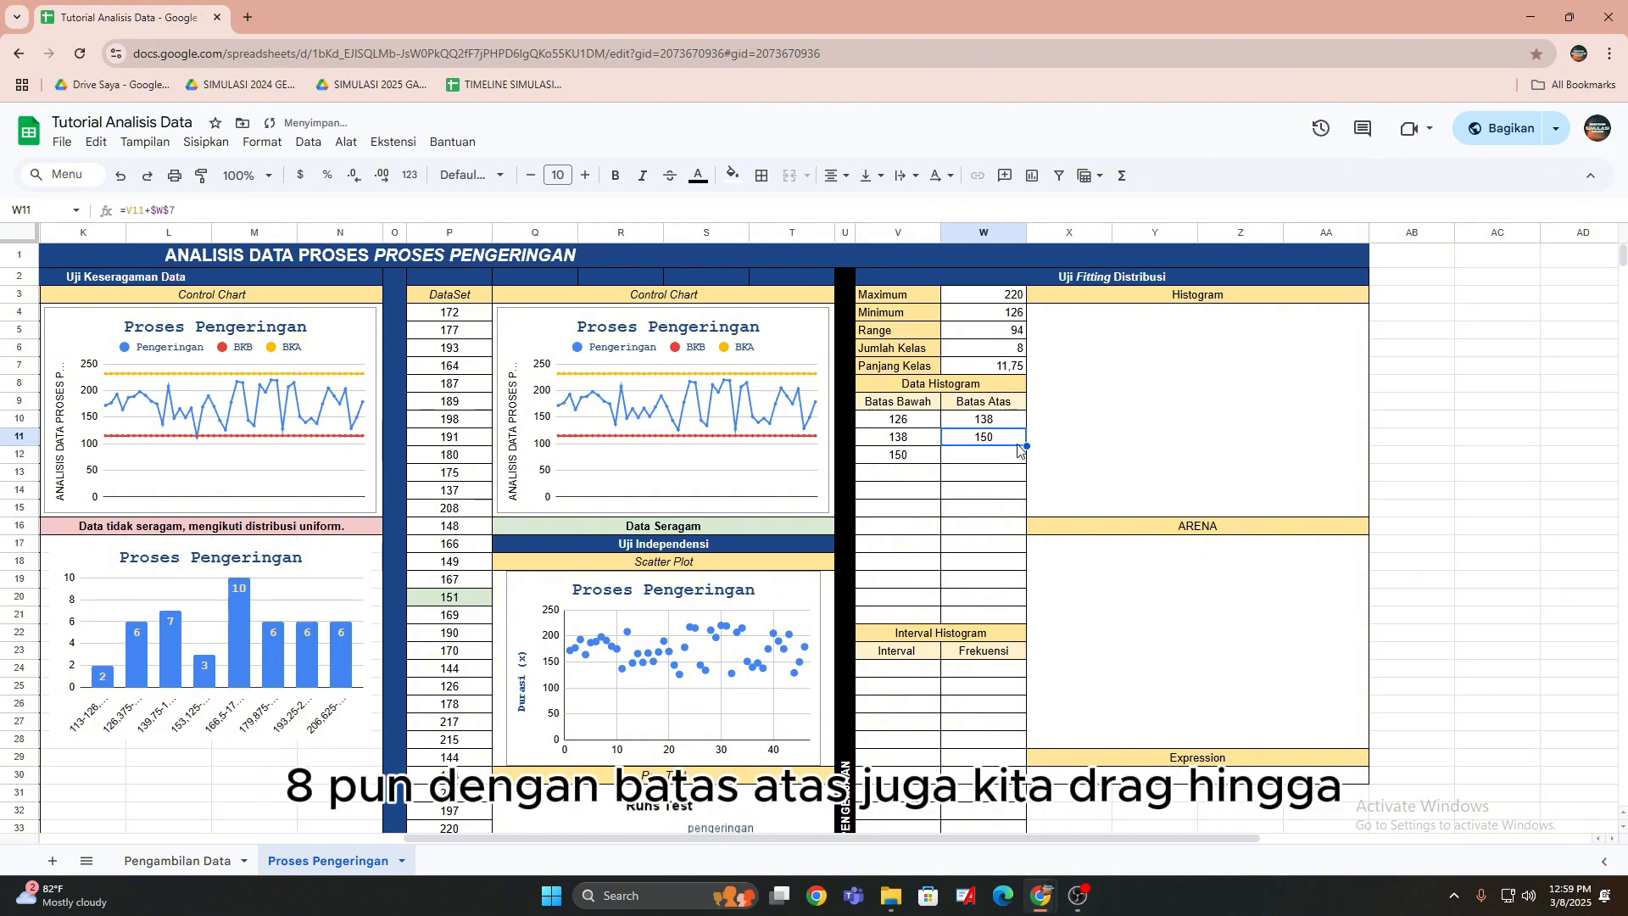
pyautogui.moveTo(1025, 438); pyautogui.dragTo(1017, 571)
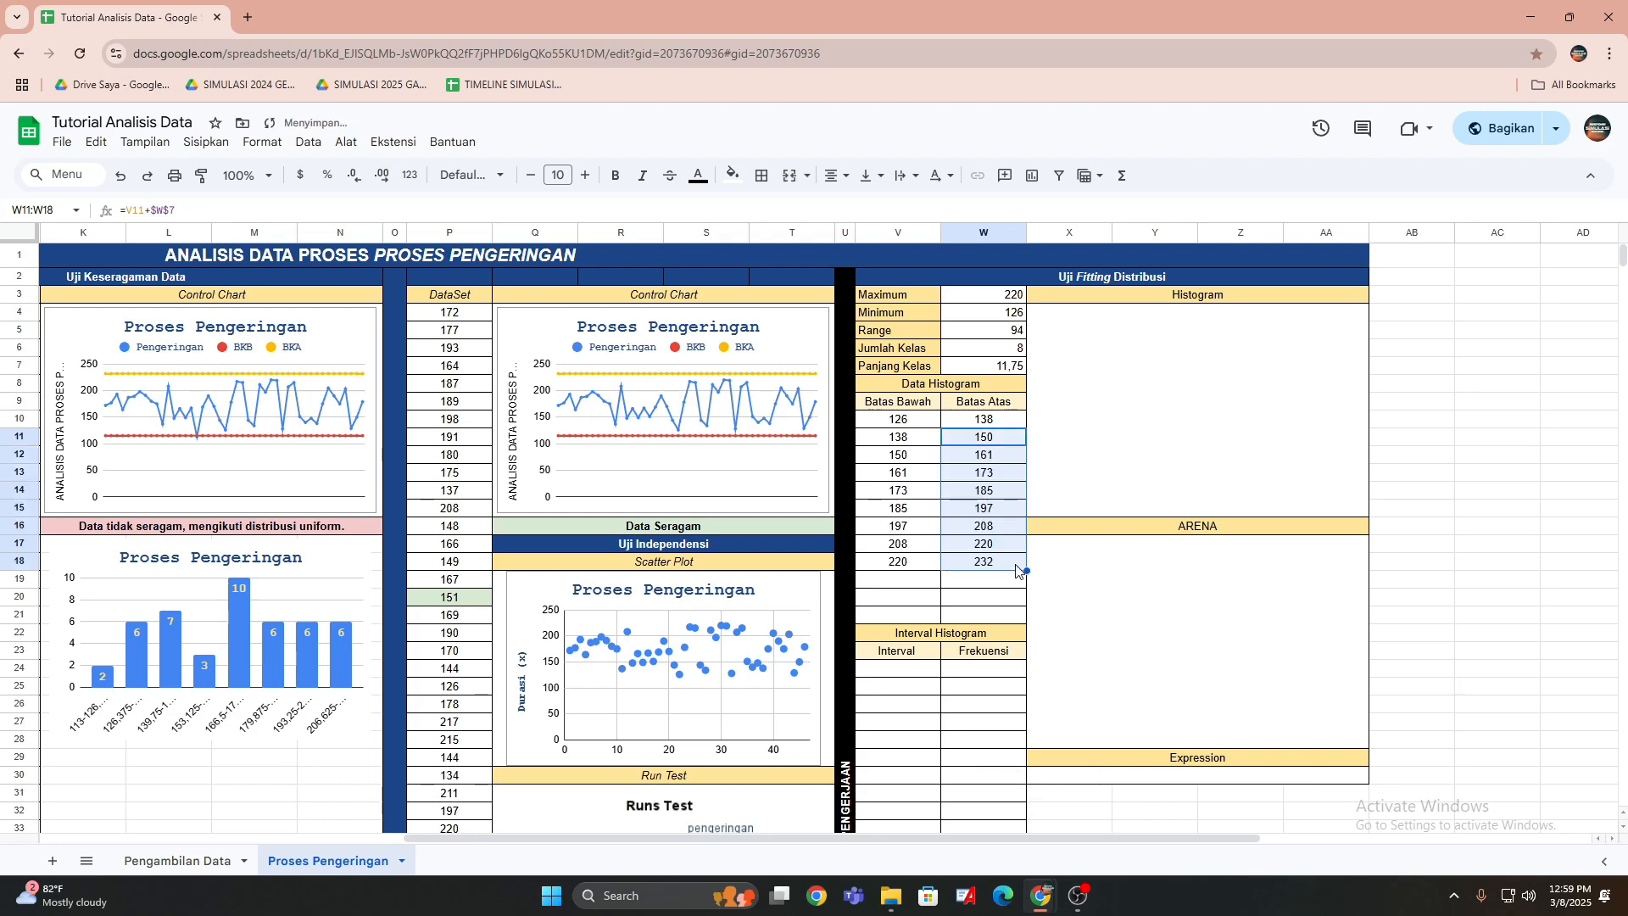
# Delete the extra class limits in W18 and V18 of the Data Histogram table.
pyautogui.click(980, 566)
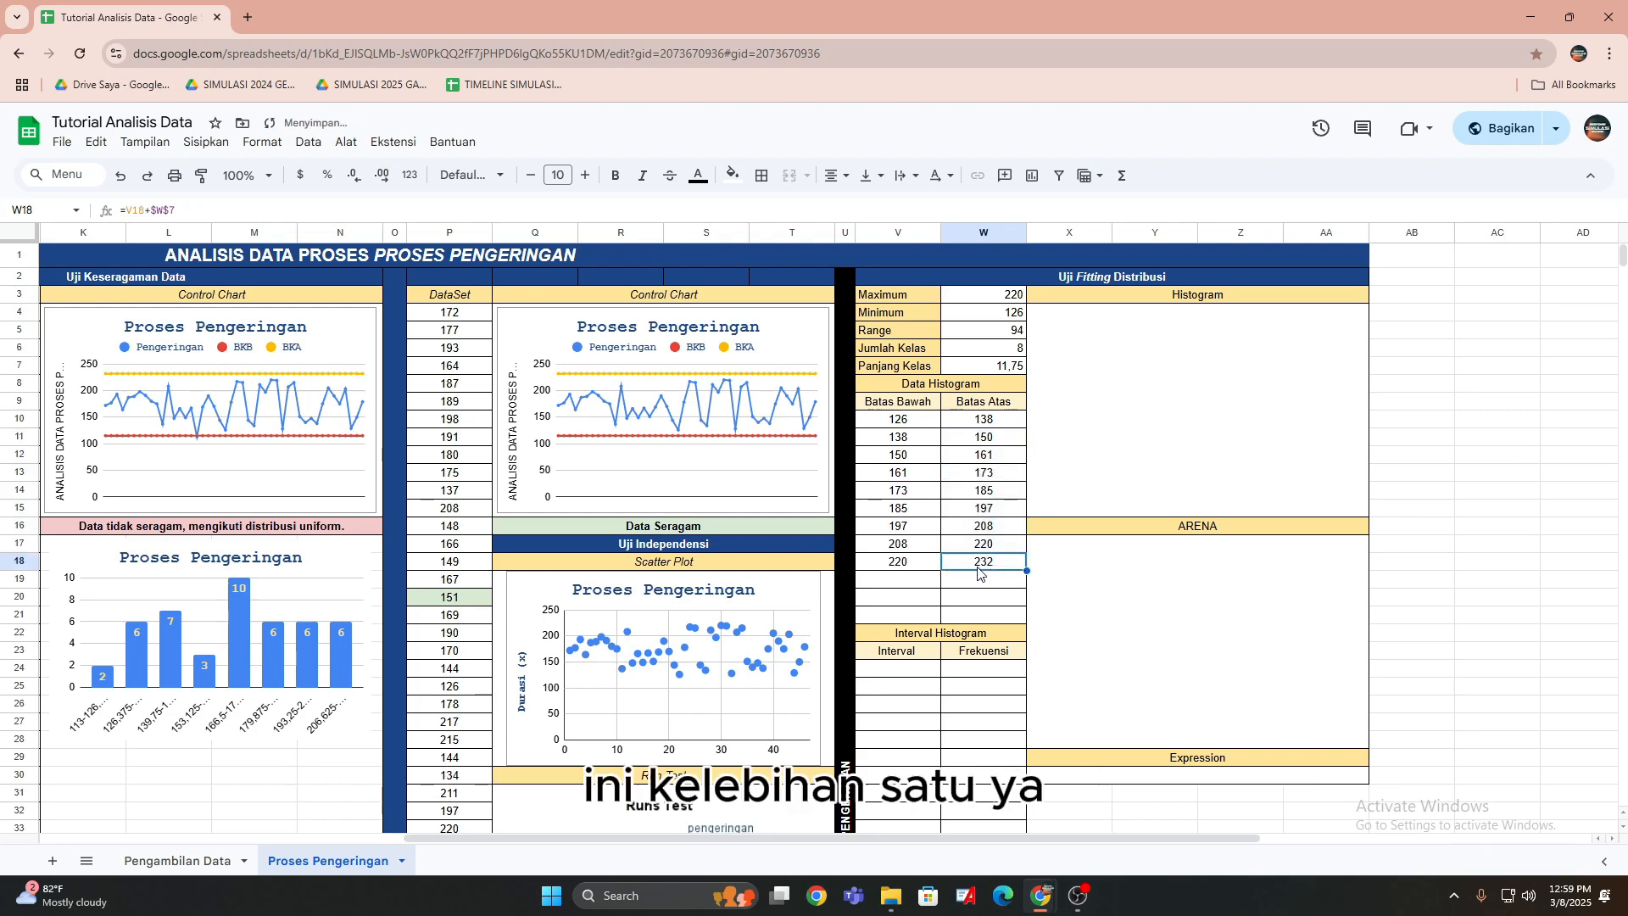
pyautogui.press('Delete')
pyautogui.click(895, 562)
pyautogui.press('Delete')
pyautogui.click(1120, 527)
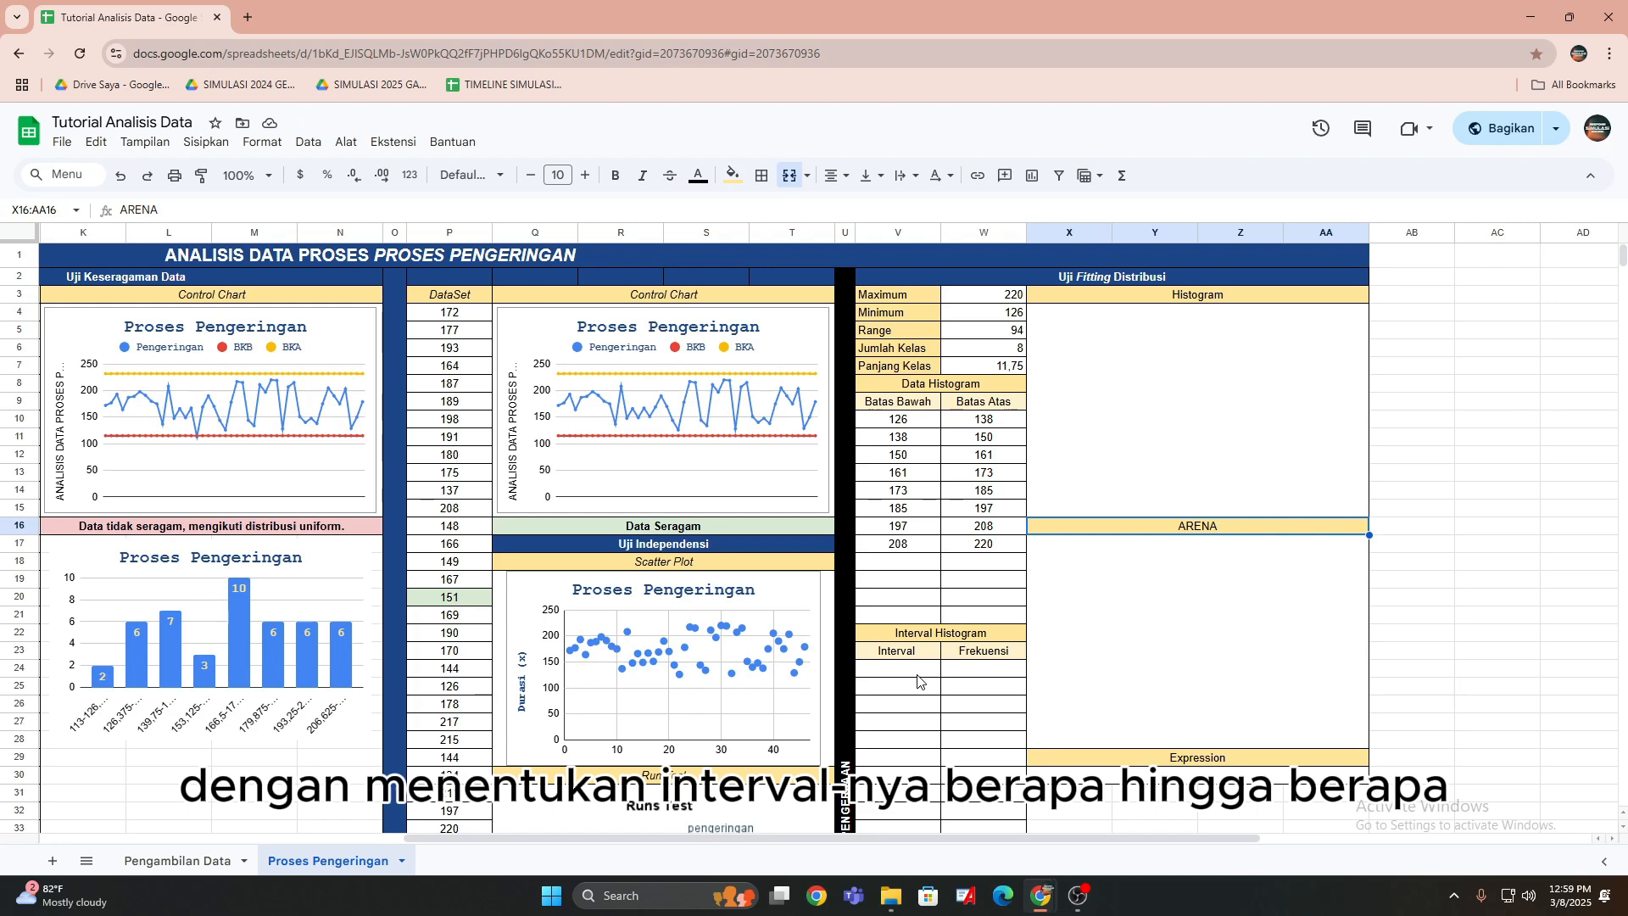
# Build the first Interval label in V24 of the Interval Histogram table with the formula =V10&"-"&W10.
pyautogui.click(917, 674)
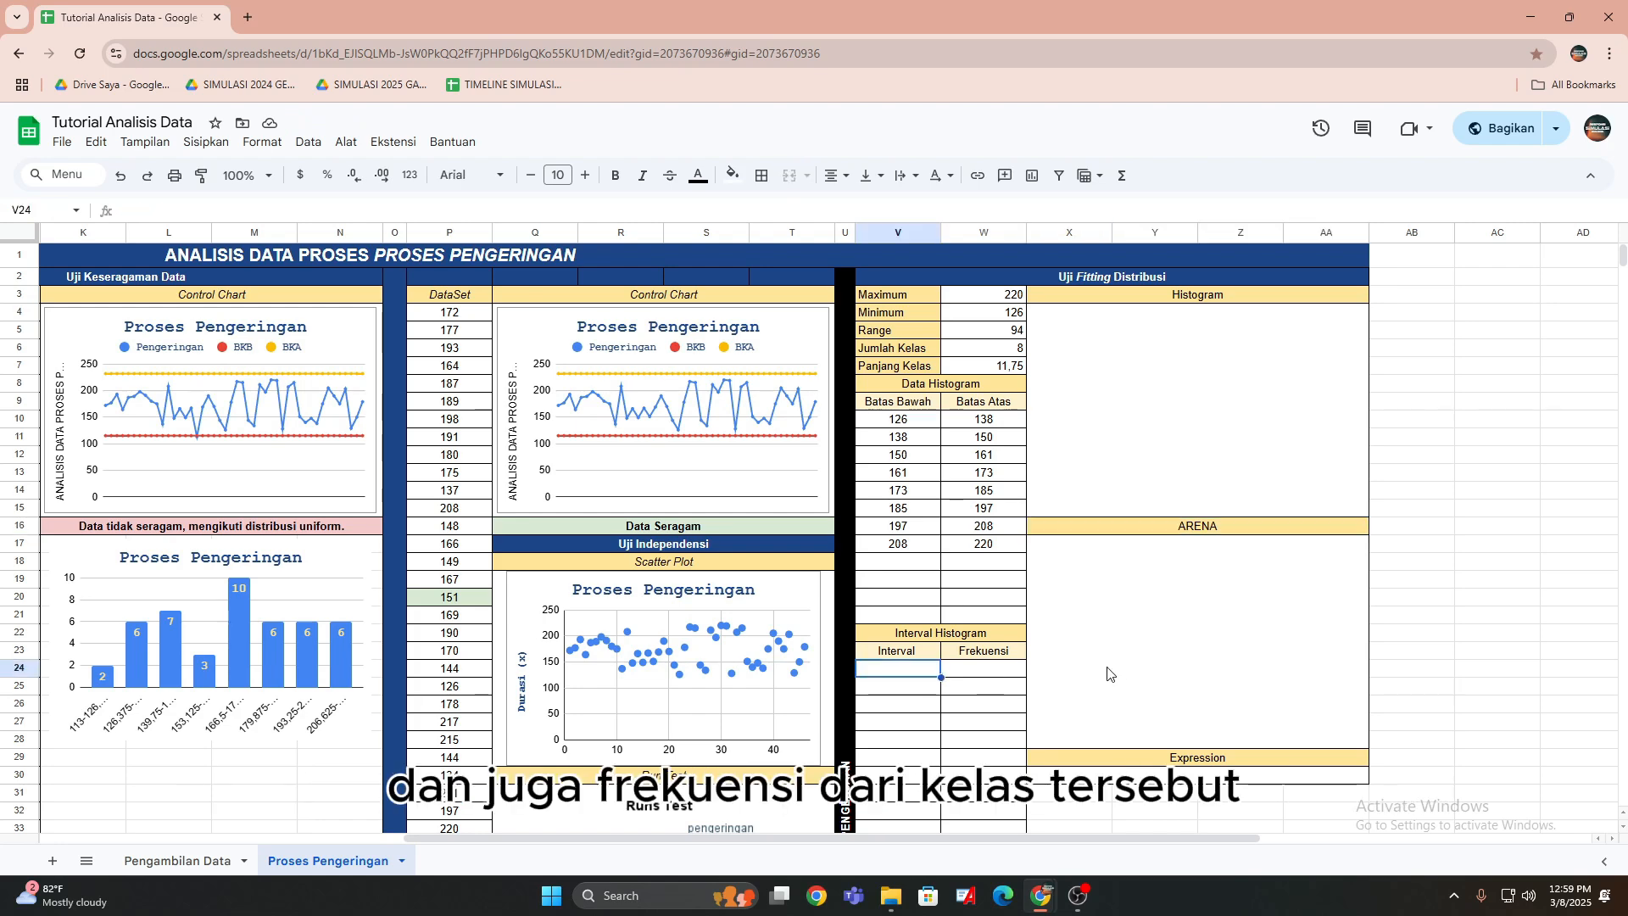
pyautogui.scroll(-2, 1077, 677)
pyautogui.click(922, 571)
pyautogui.scroll(1, 933, 599)
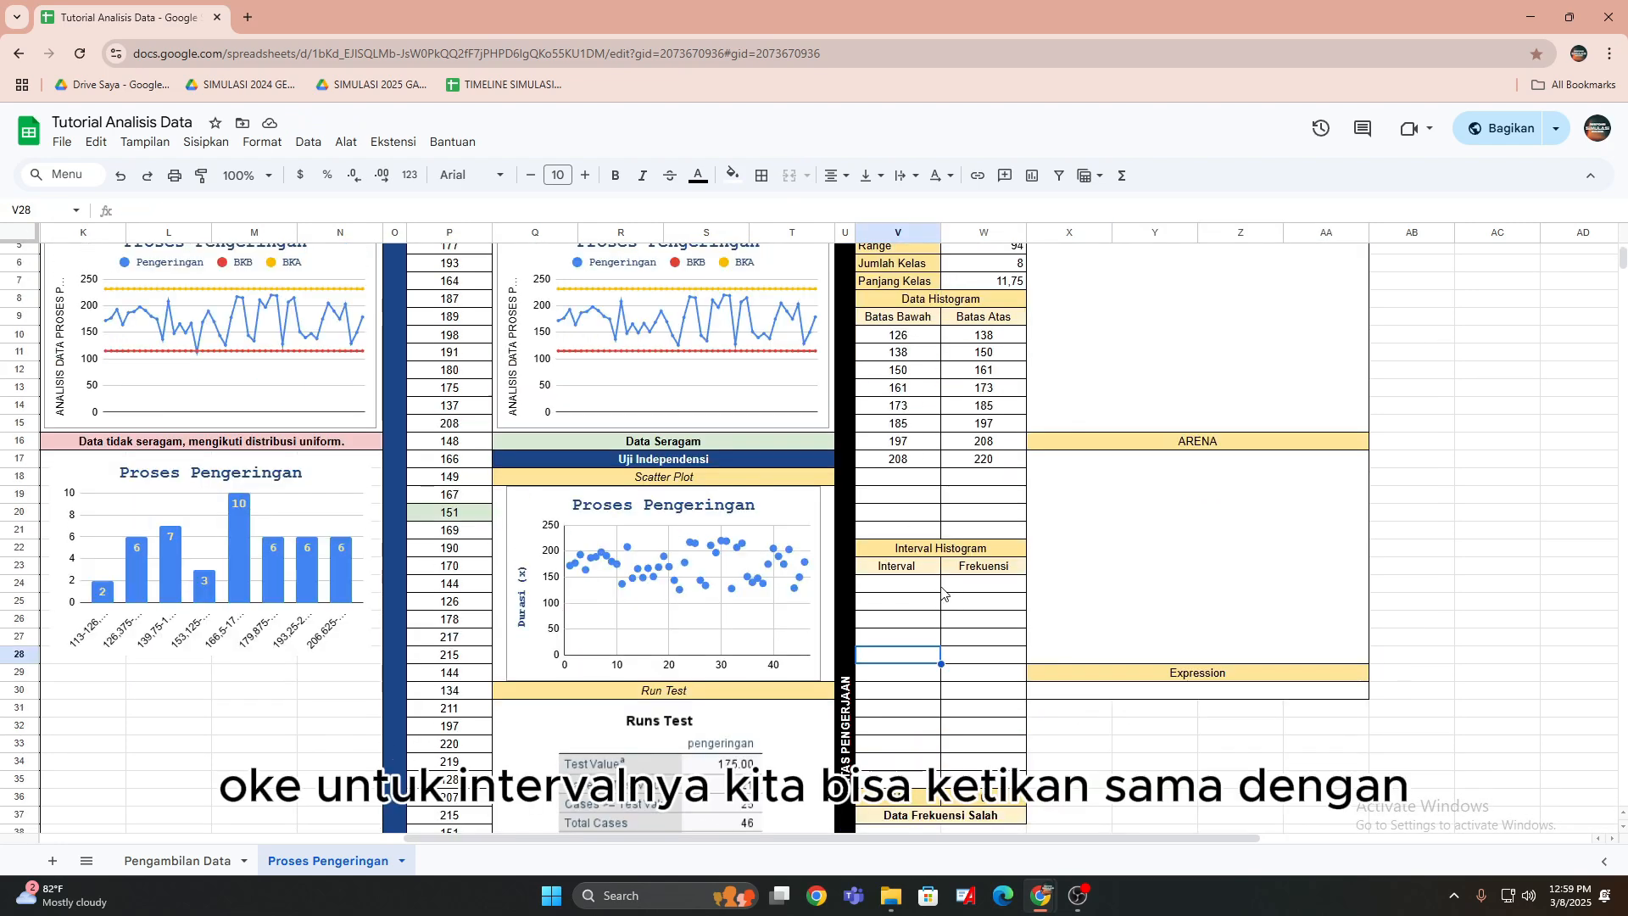
pyautogui.click(915, 586)
pyautogui.write('=')
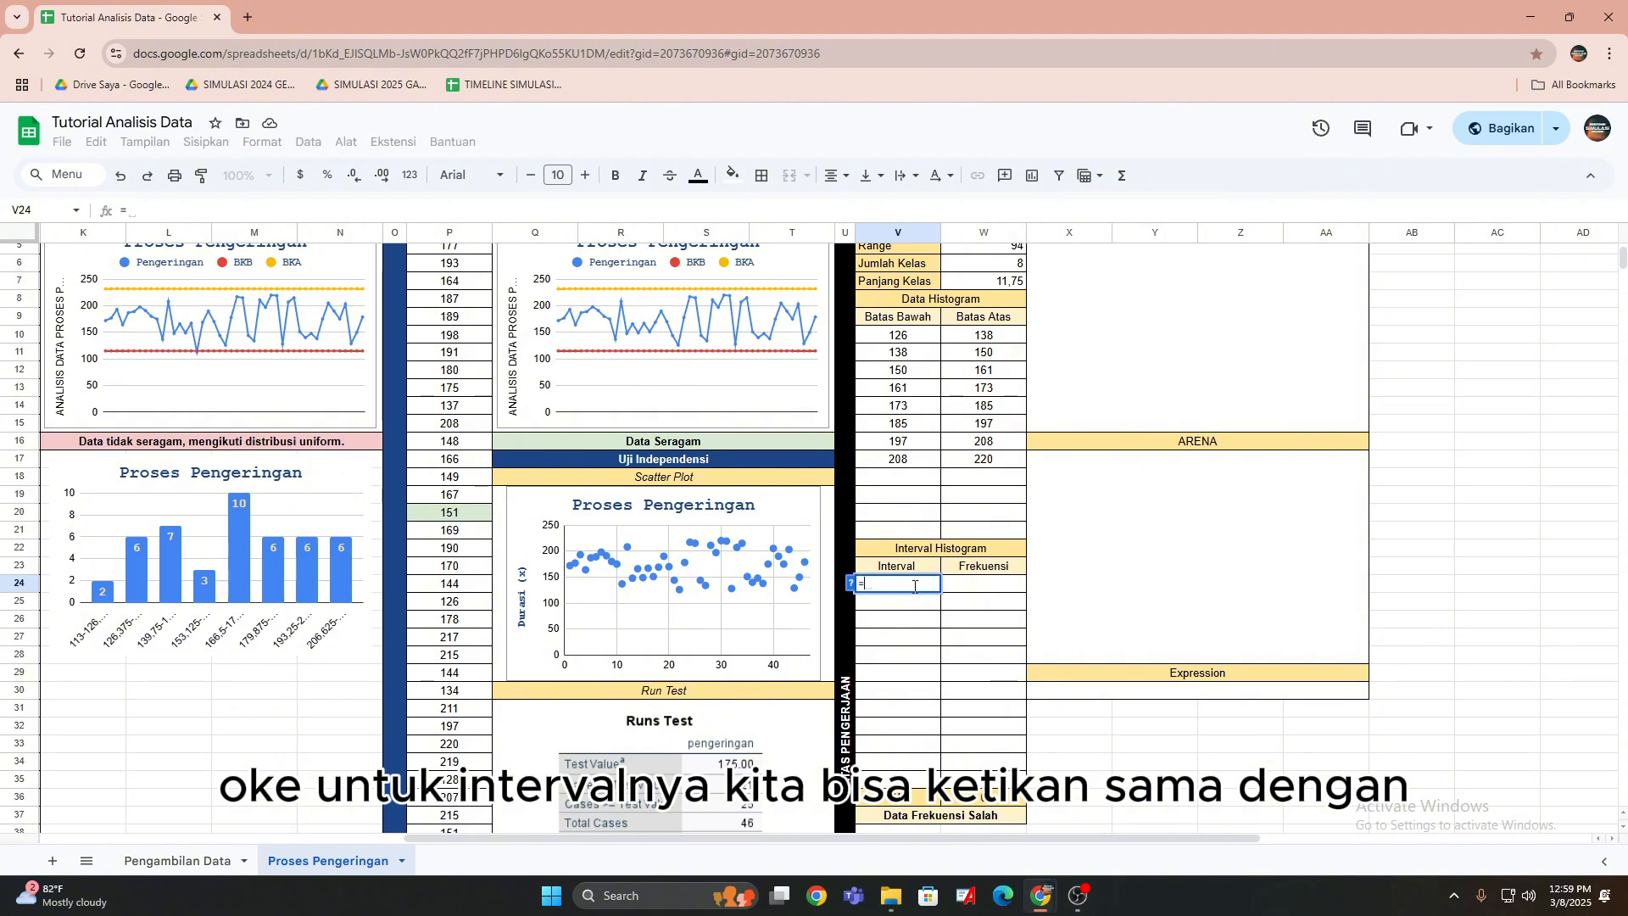
pyautogui.click(897, 339)
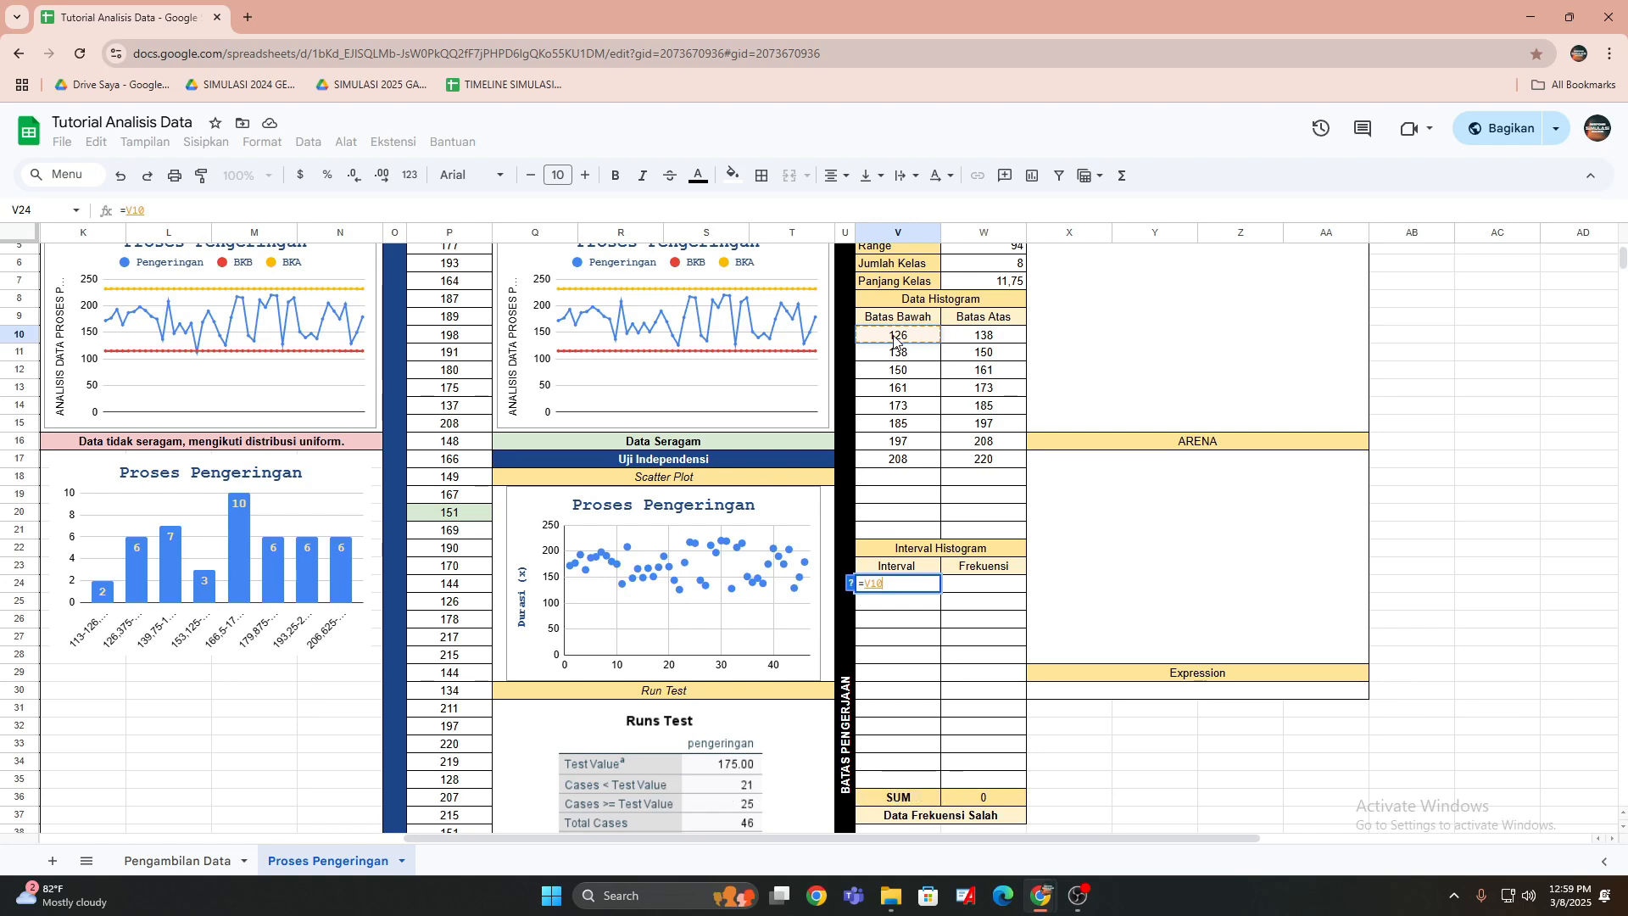
pyautogui.write('&"')
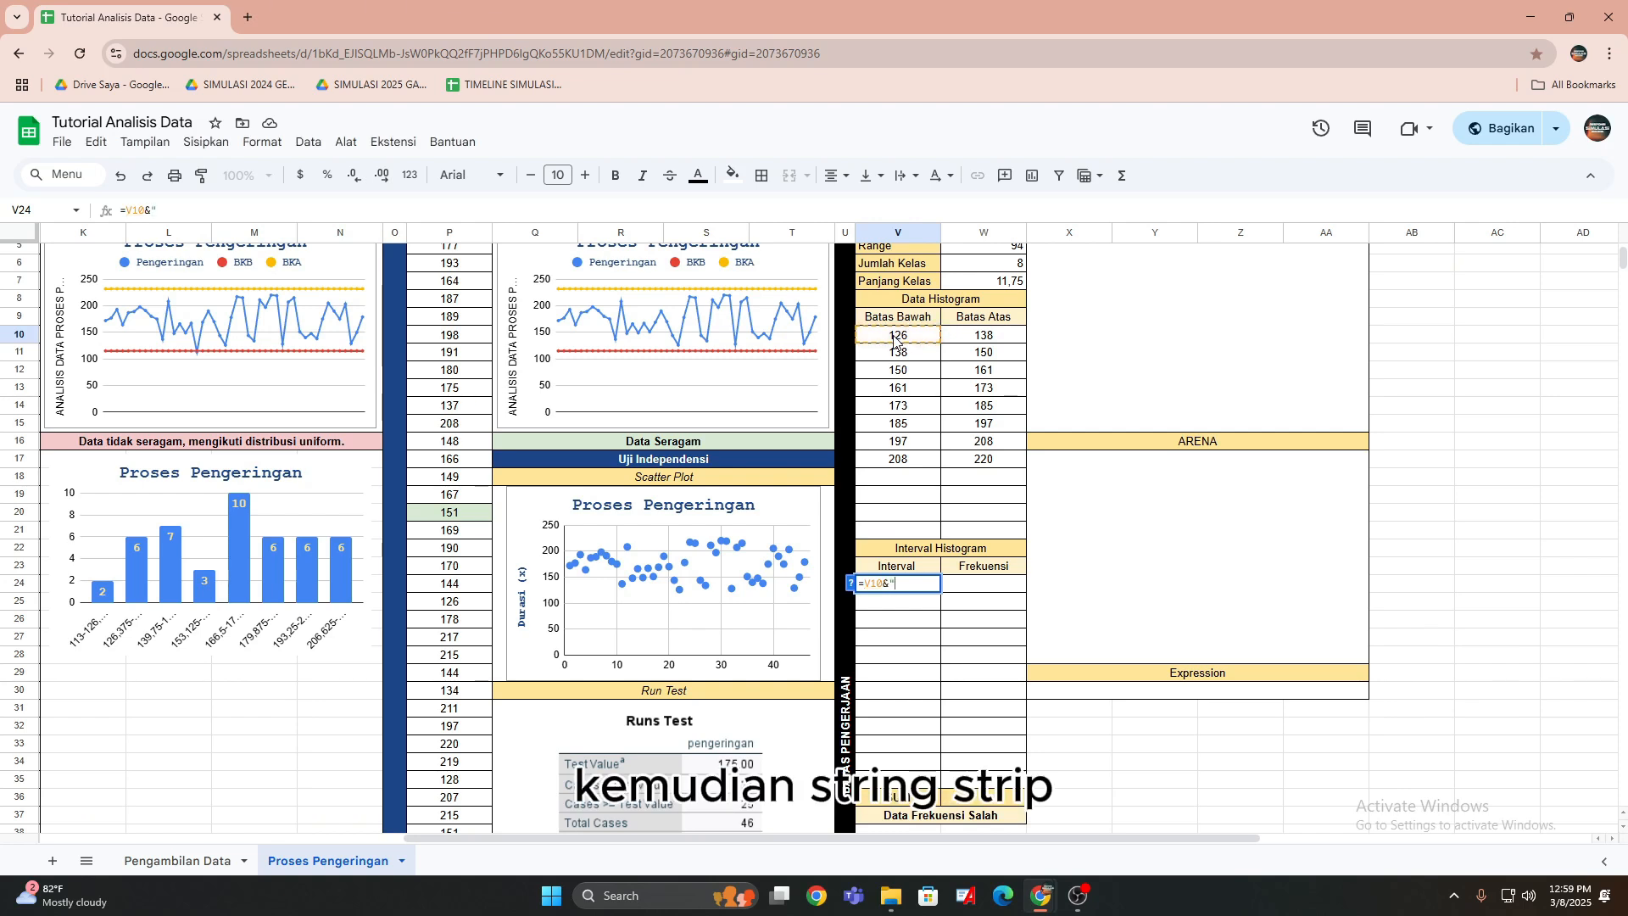
pyautogui.write('-"')
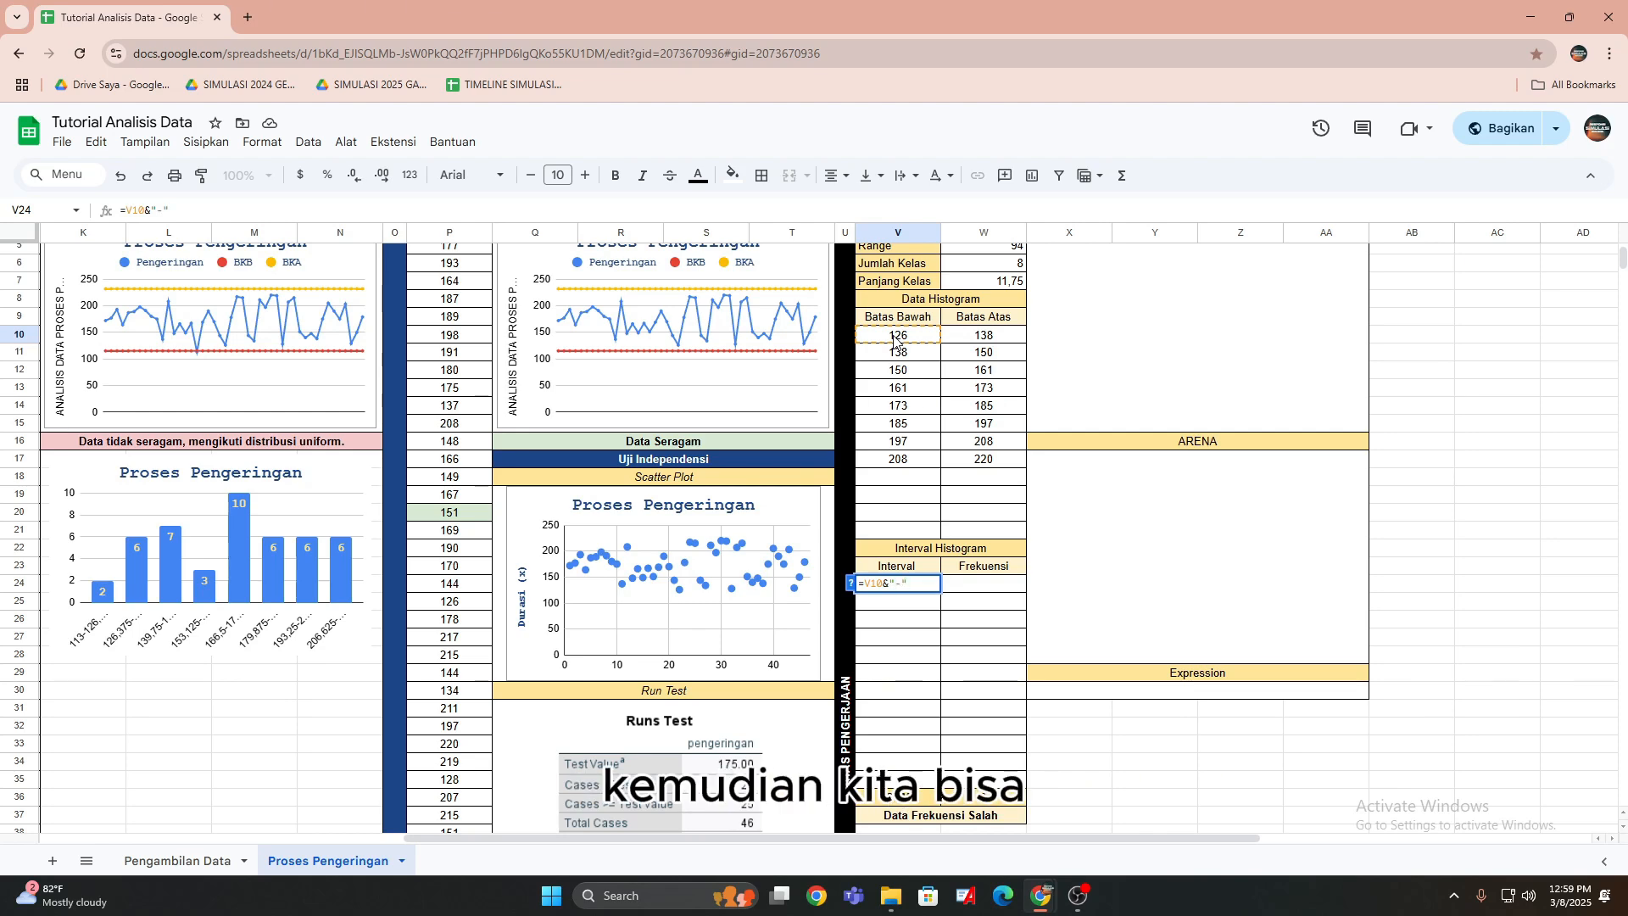
pyautogui.write('&')
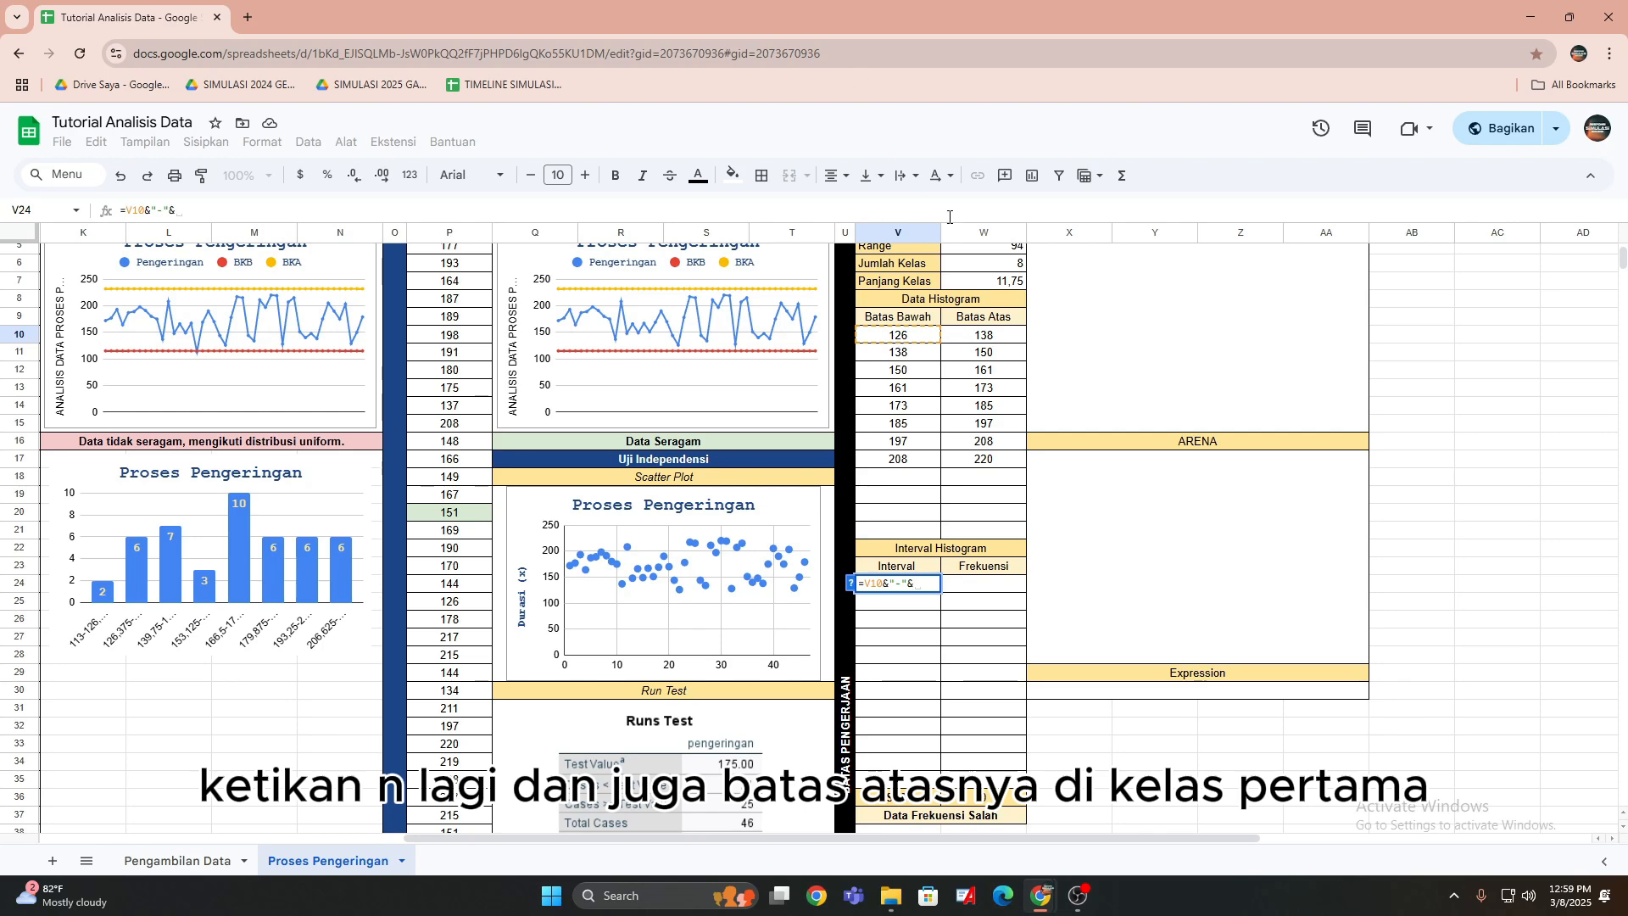
pyautogui.click(1001, 343)
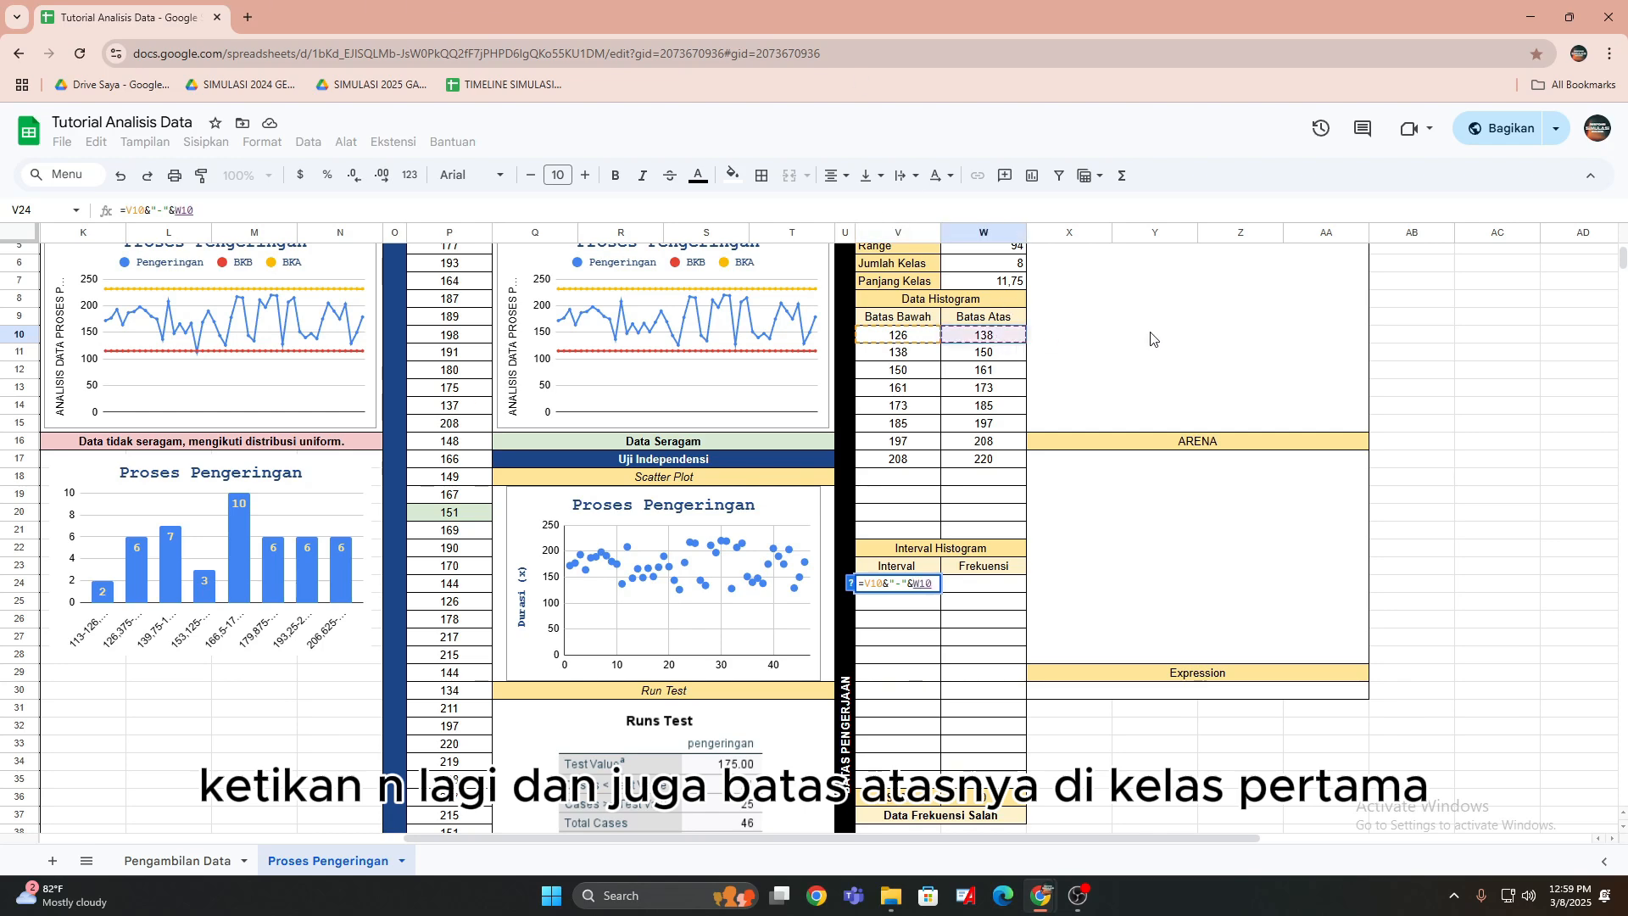
pyautogui.press('Return')
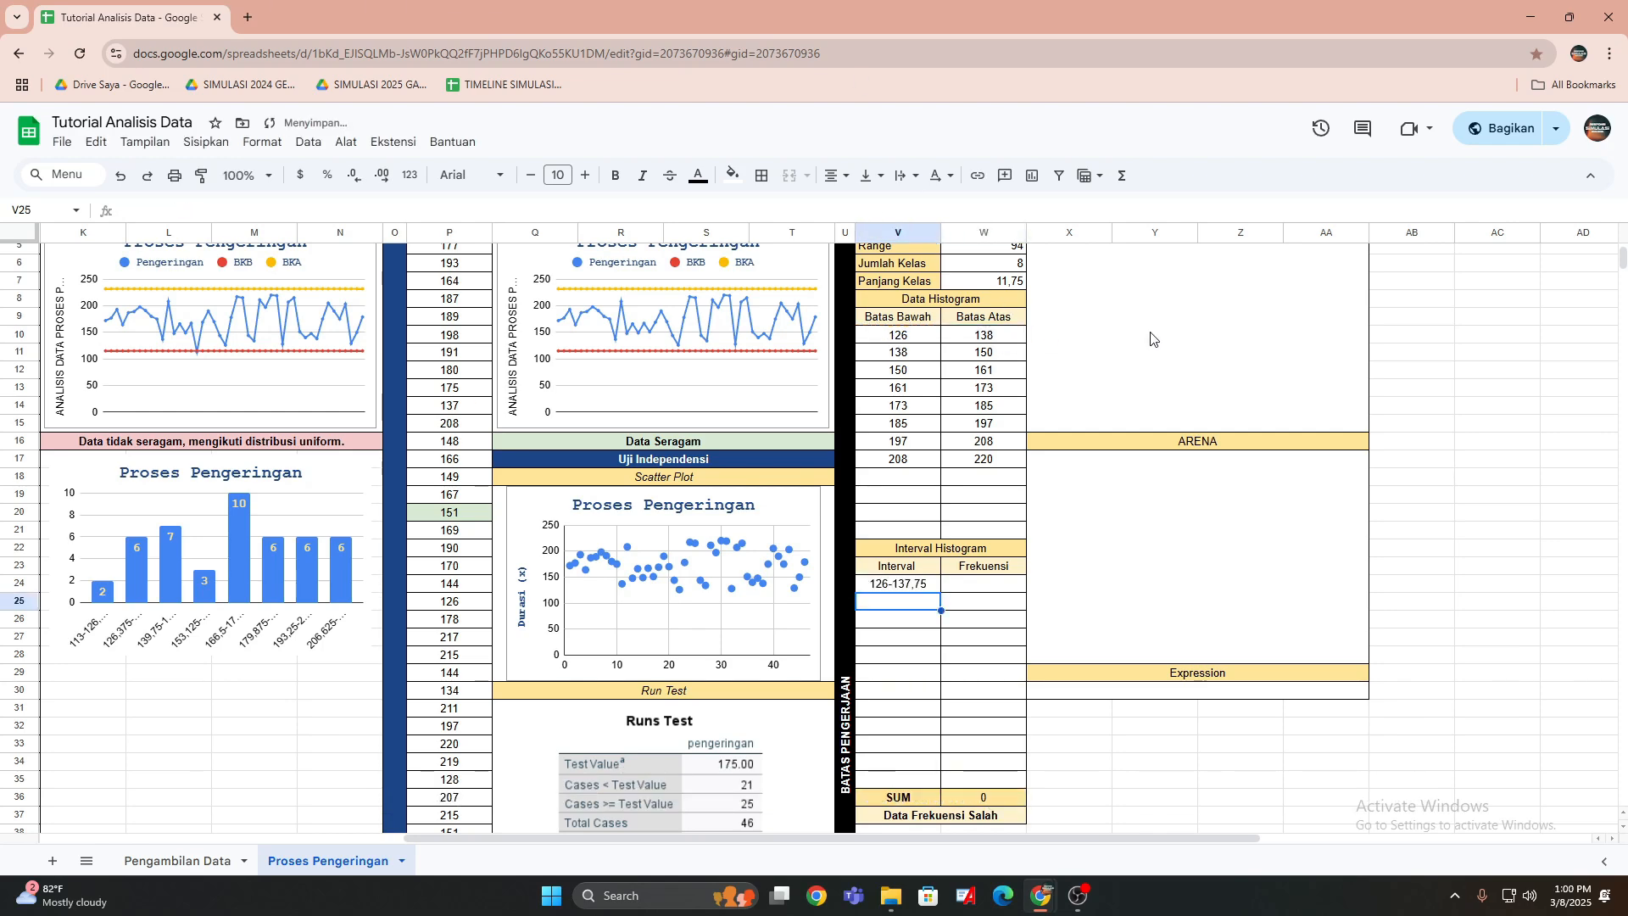
# Fill the Interval formula from V24 down to V31 to cover all eight classes.
pyautogui.click(937, 588)
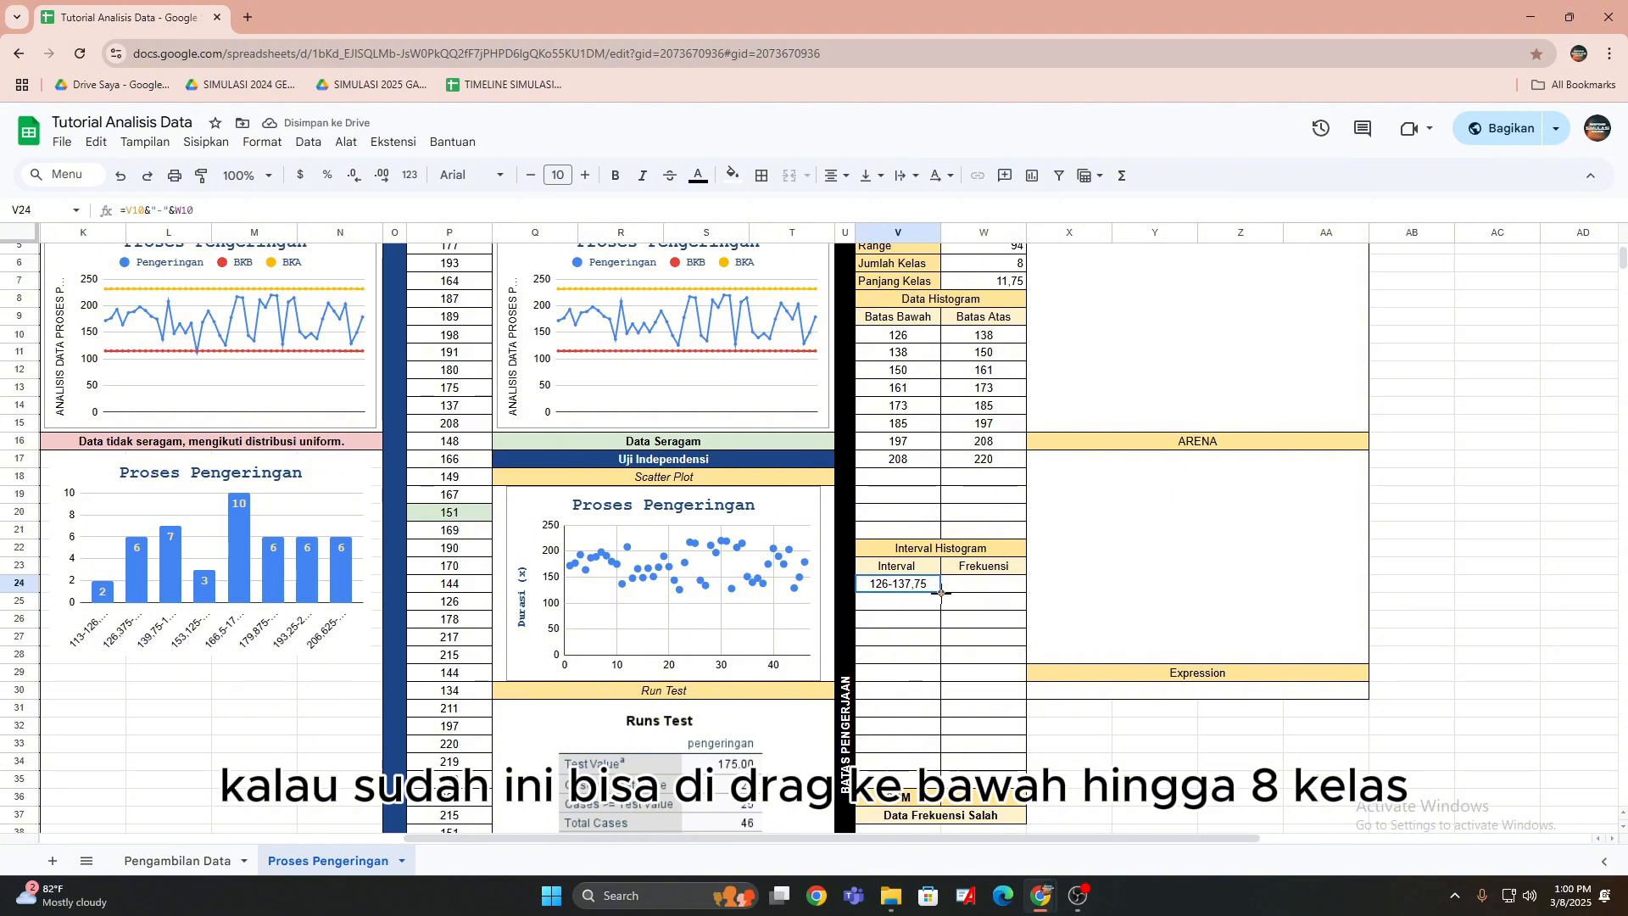
pyautogui.moveTo(941, 592); pyautogui.dragTo(938, 718)
pyautogui.click(1068, 726)
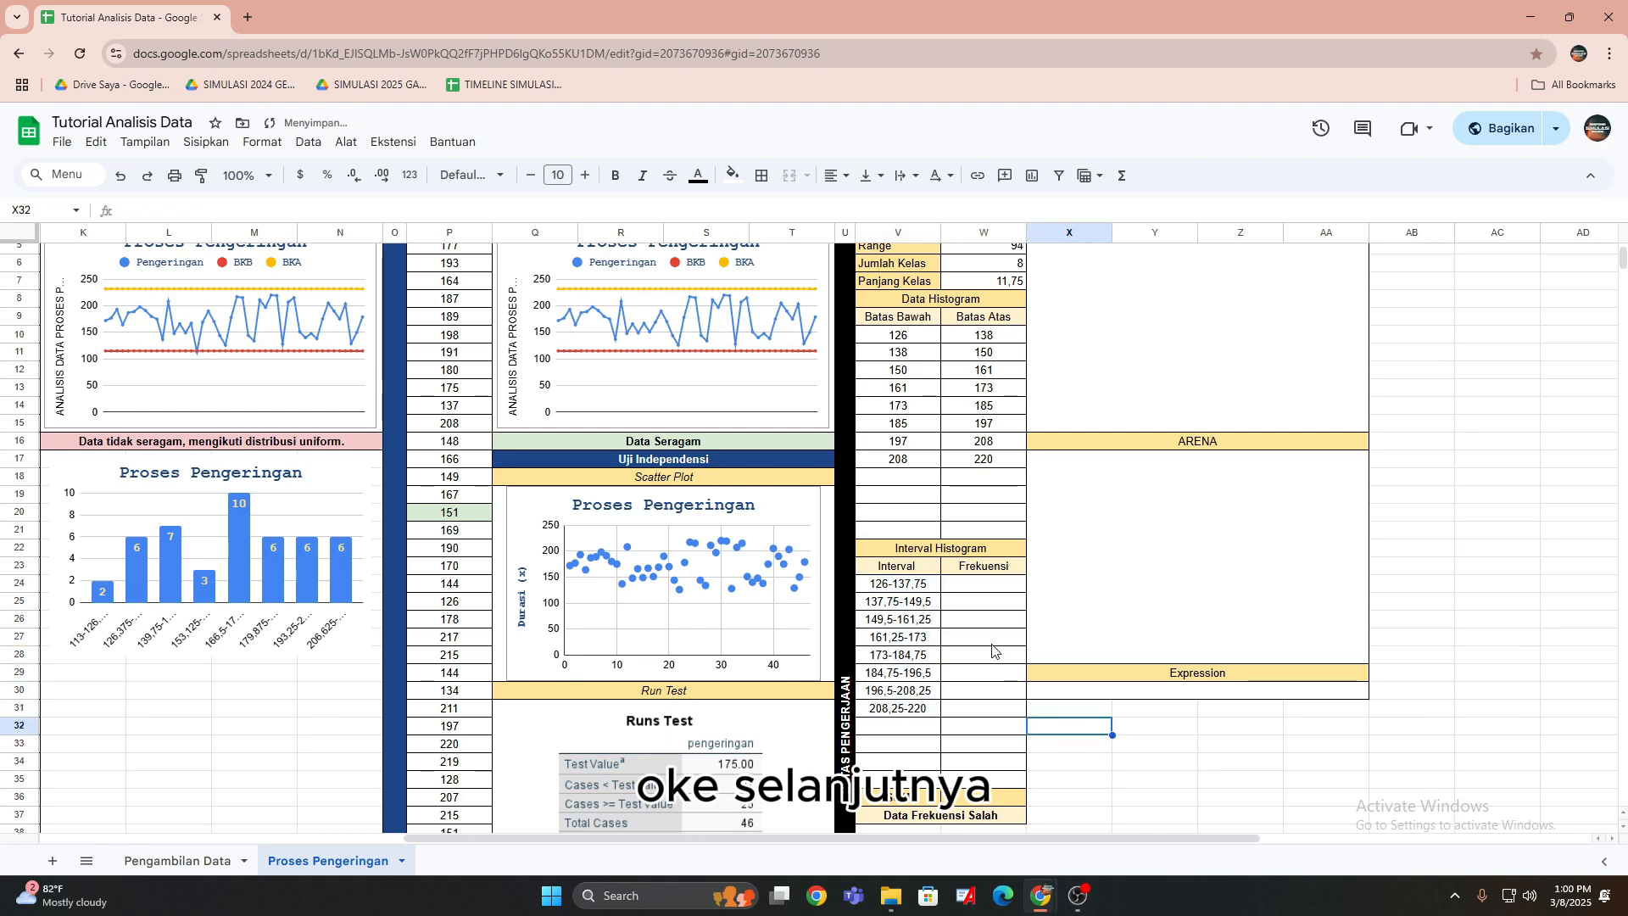
# Start a COUNTIFS formula in Frekuensi cell W24 with the DataSet values P4:P49 as the first criteria range.
pyautogui.click(978, 587)
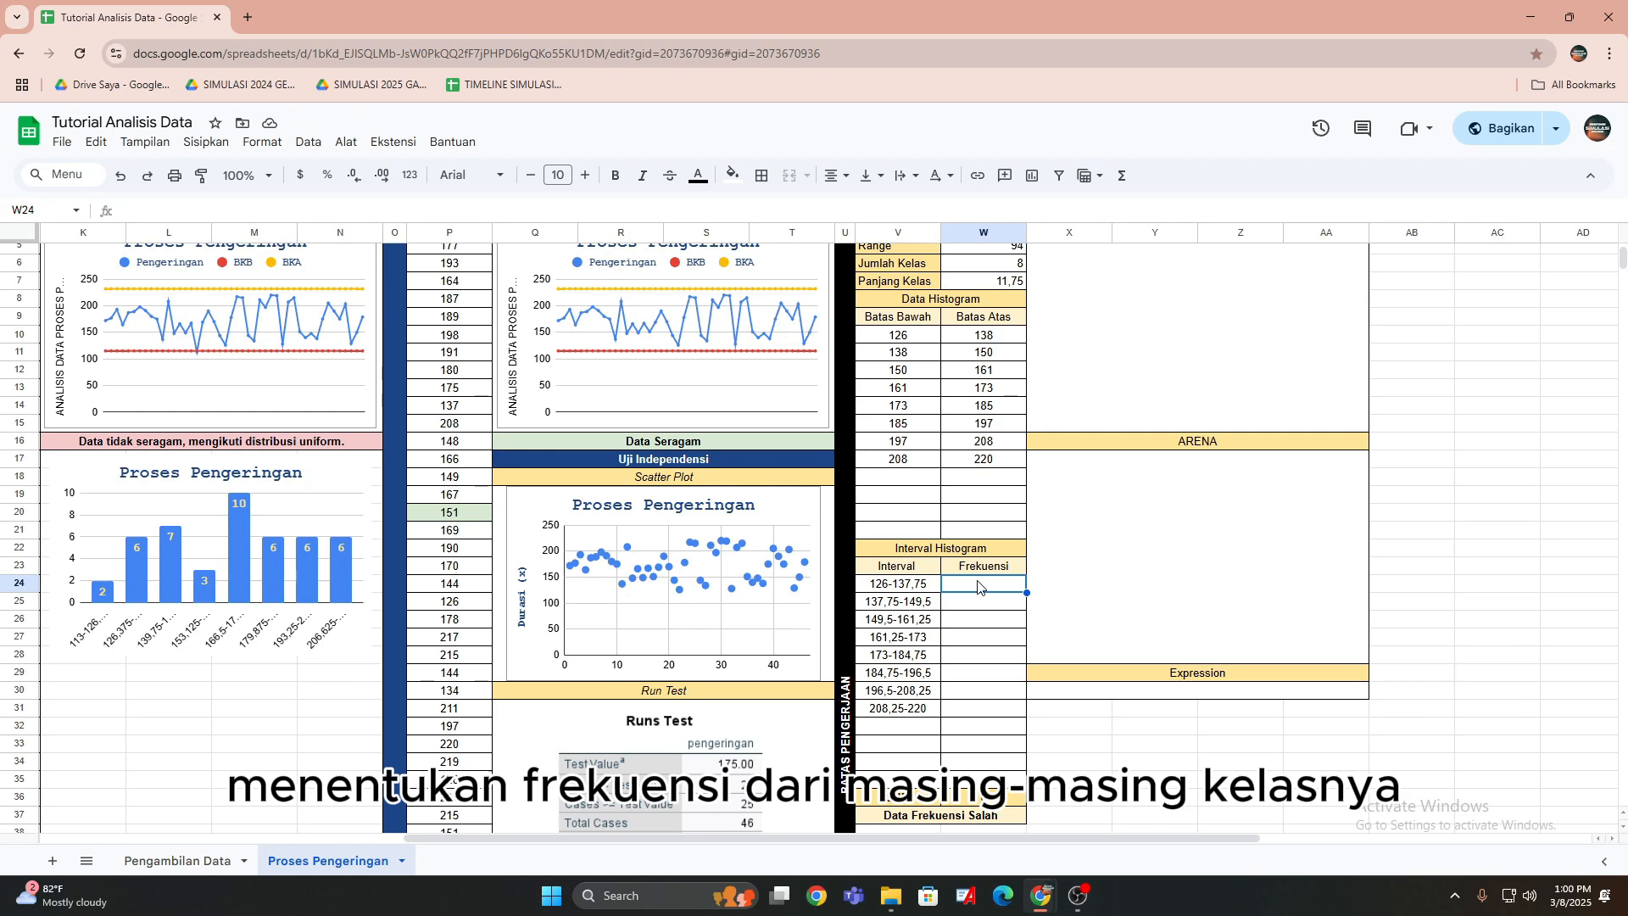
pyautogui.doubleClick(979, 585)
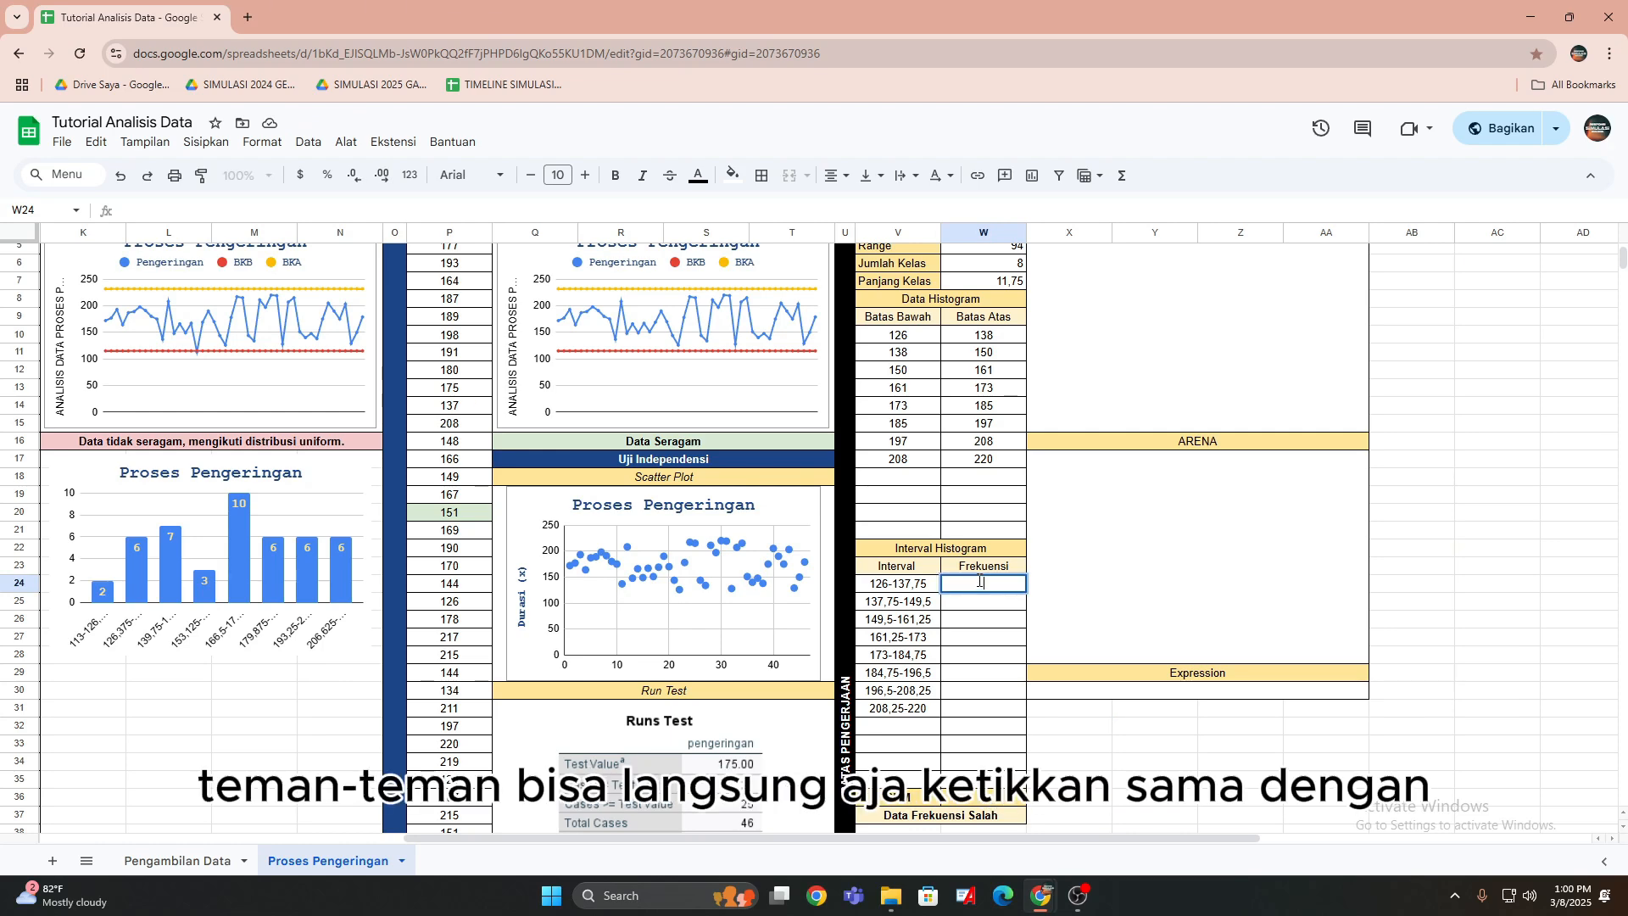
pyautogui.write('=cou')
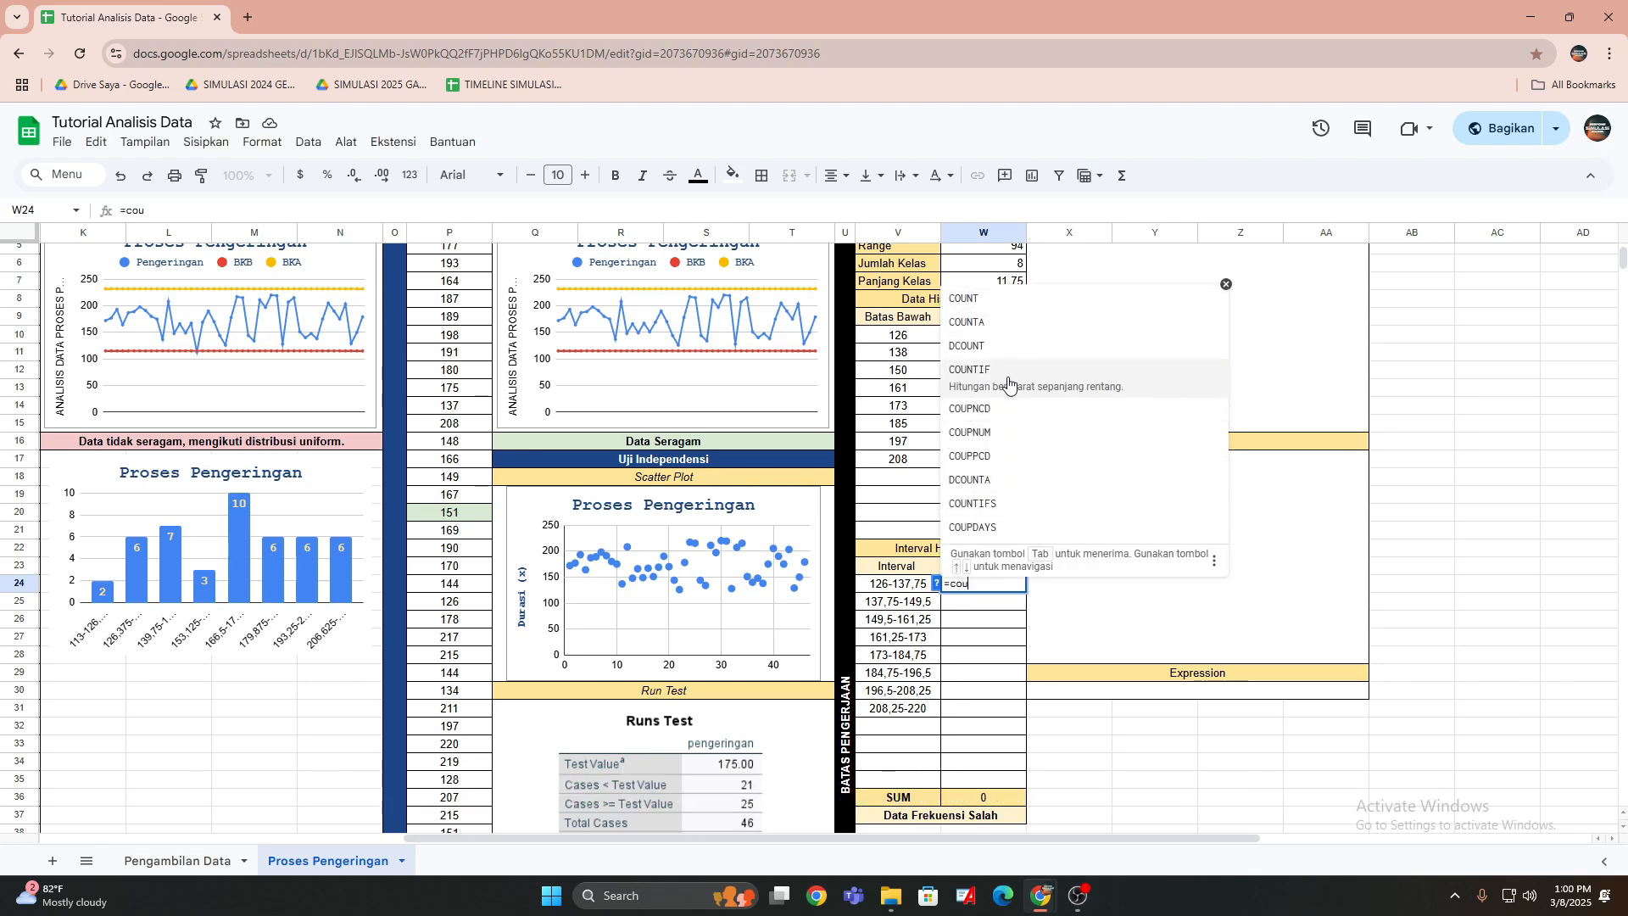
pyautogui.click(1008, 503)
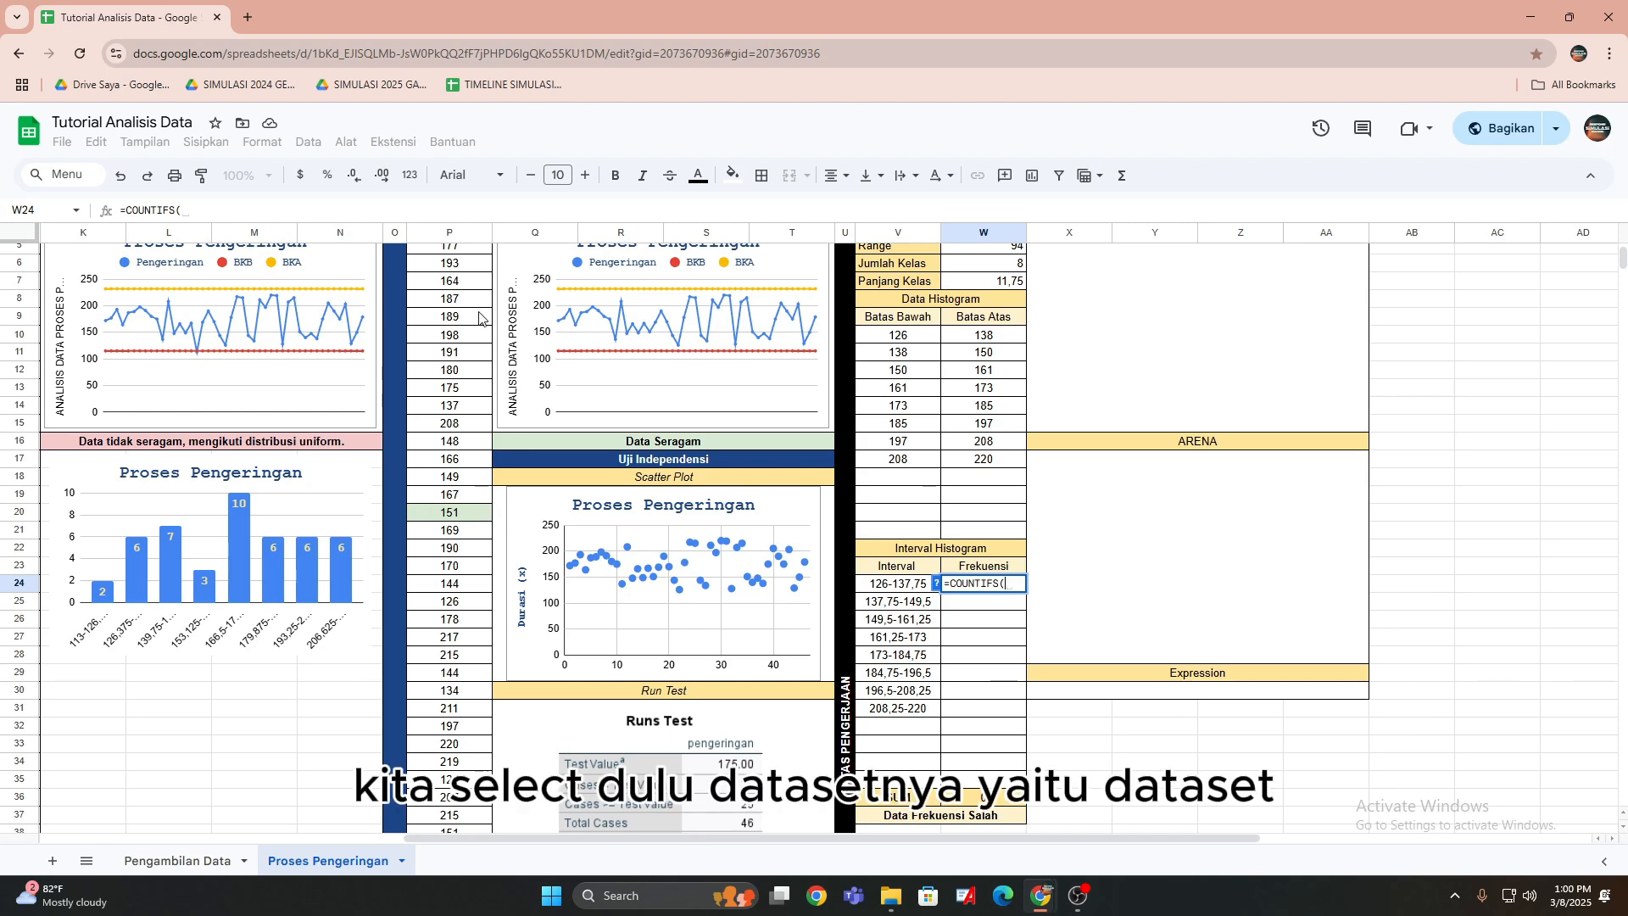
pyautogui.scroll(2, 438, 270)
pyautogui.moveTo(458, 315); pyautogui.dragTo(450, 673)
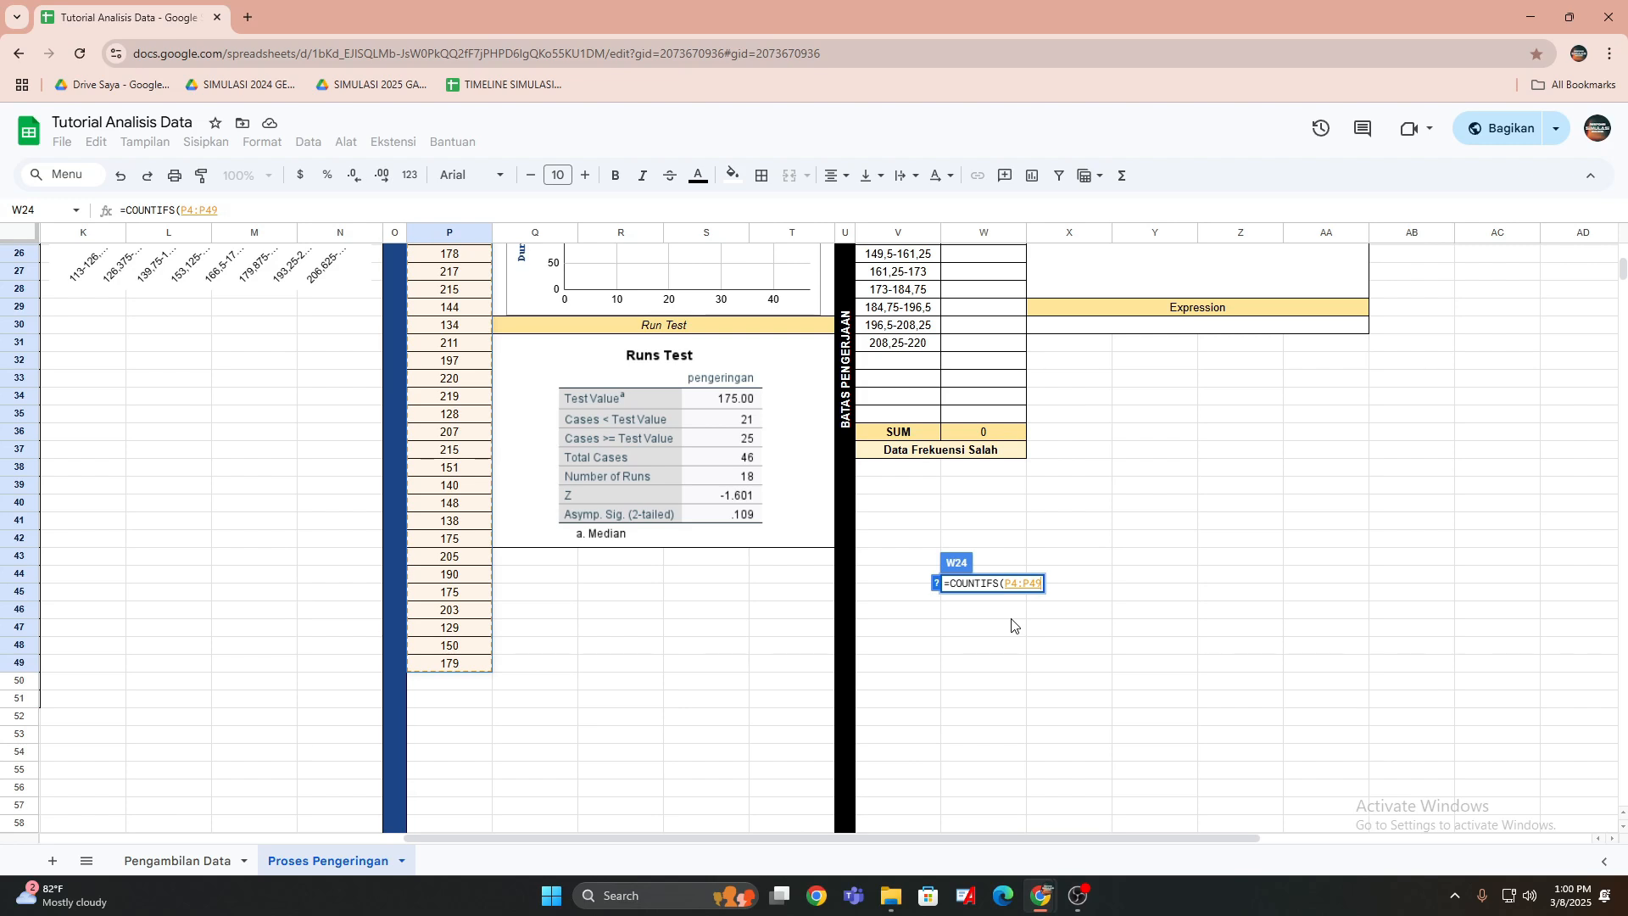
# Add the first COUNTIFS criterion ">="&V10 in W24, using the first class's Batas Bawah as the lower limit.
pyautogui.write(';')
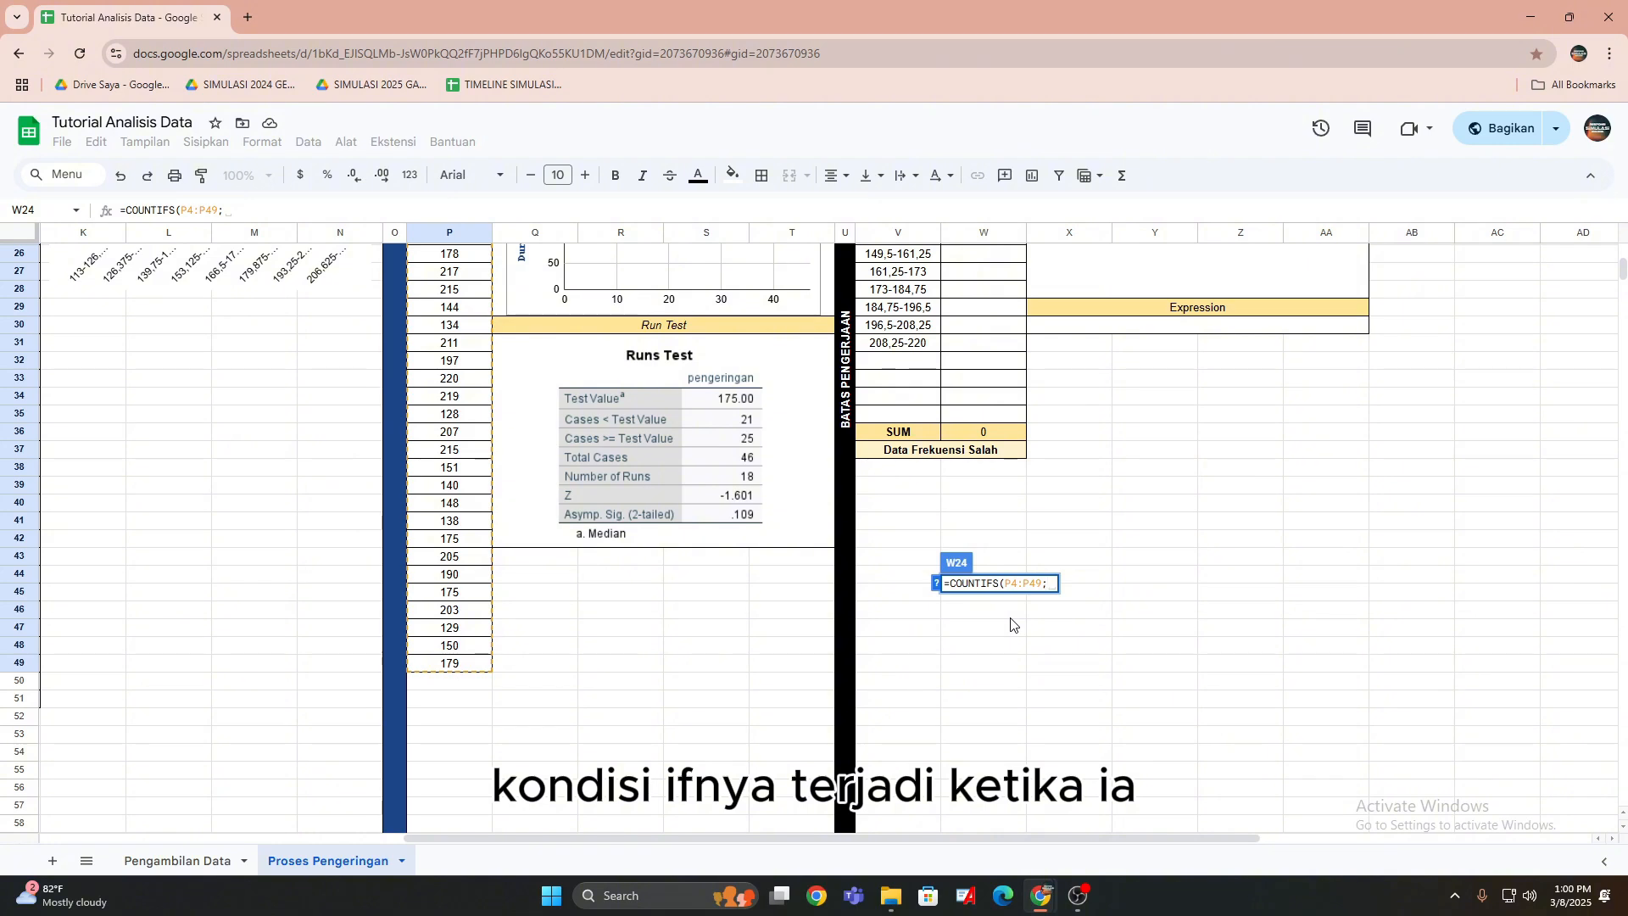
pyautogui.write('"')
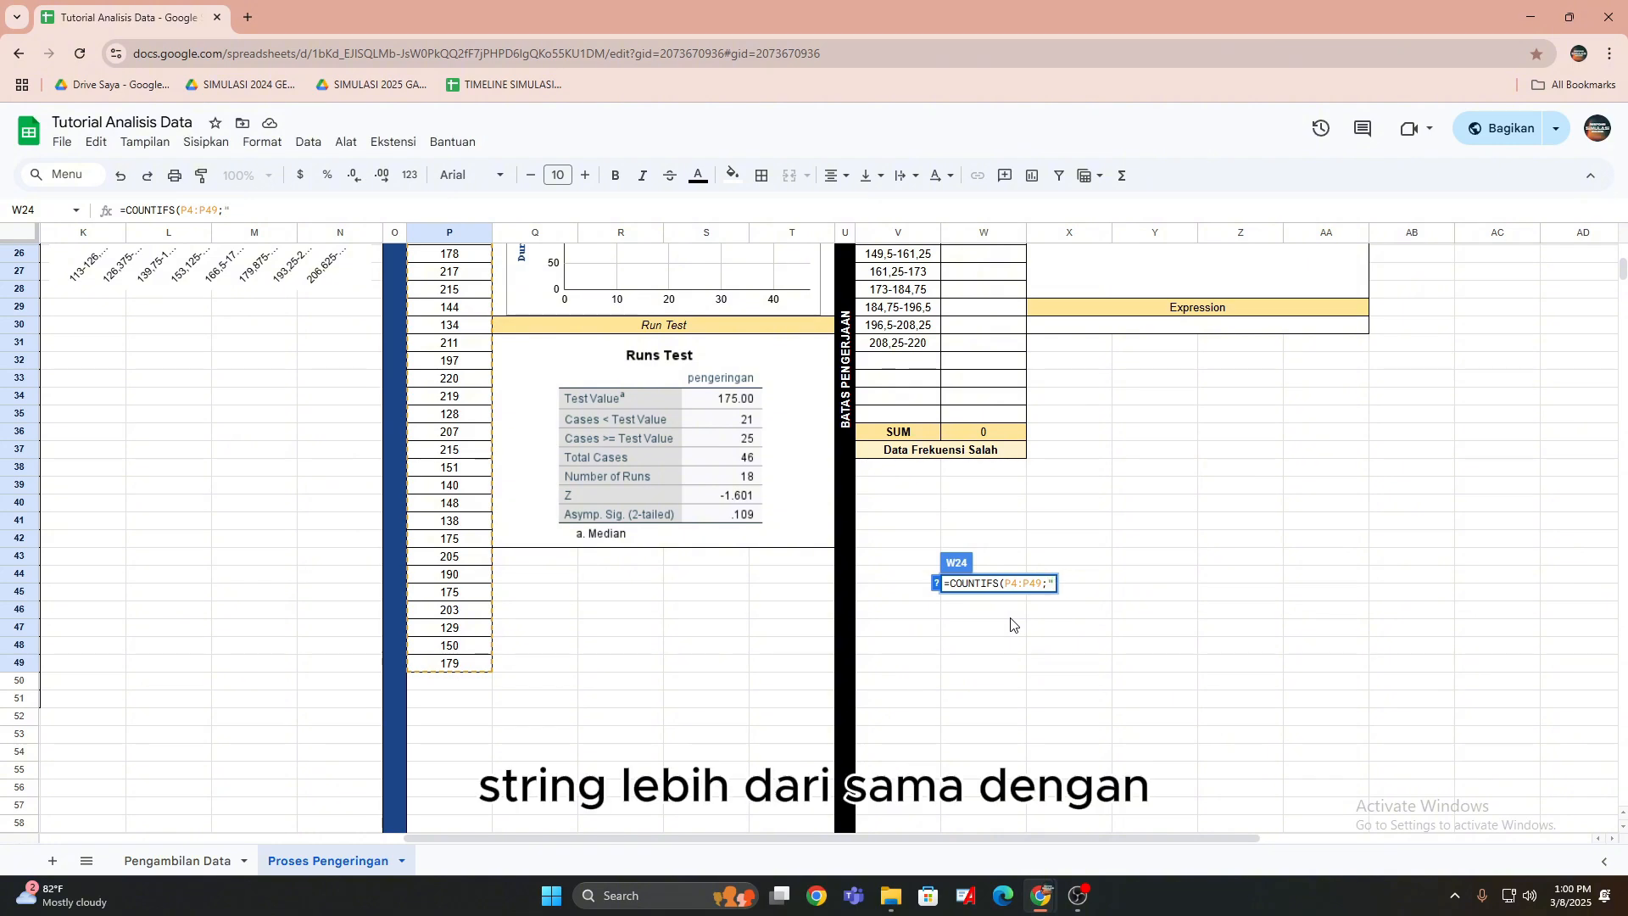
pyautogui.write('>=')
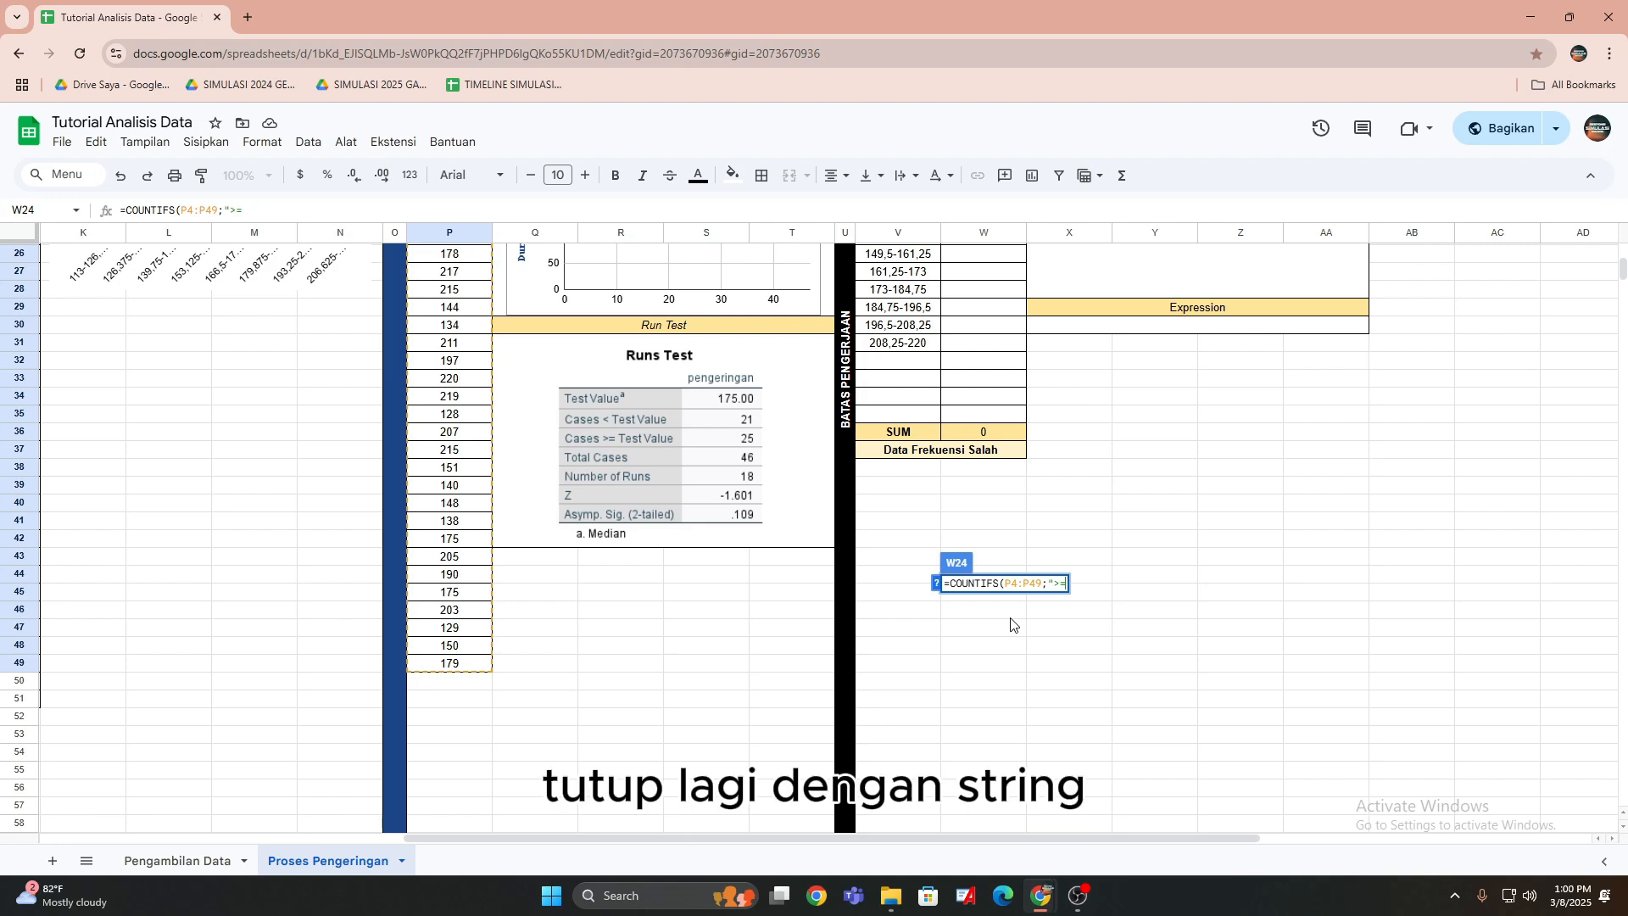
pyautogui.write('"')
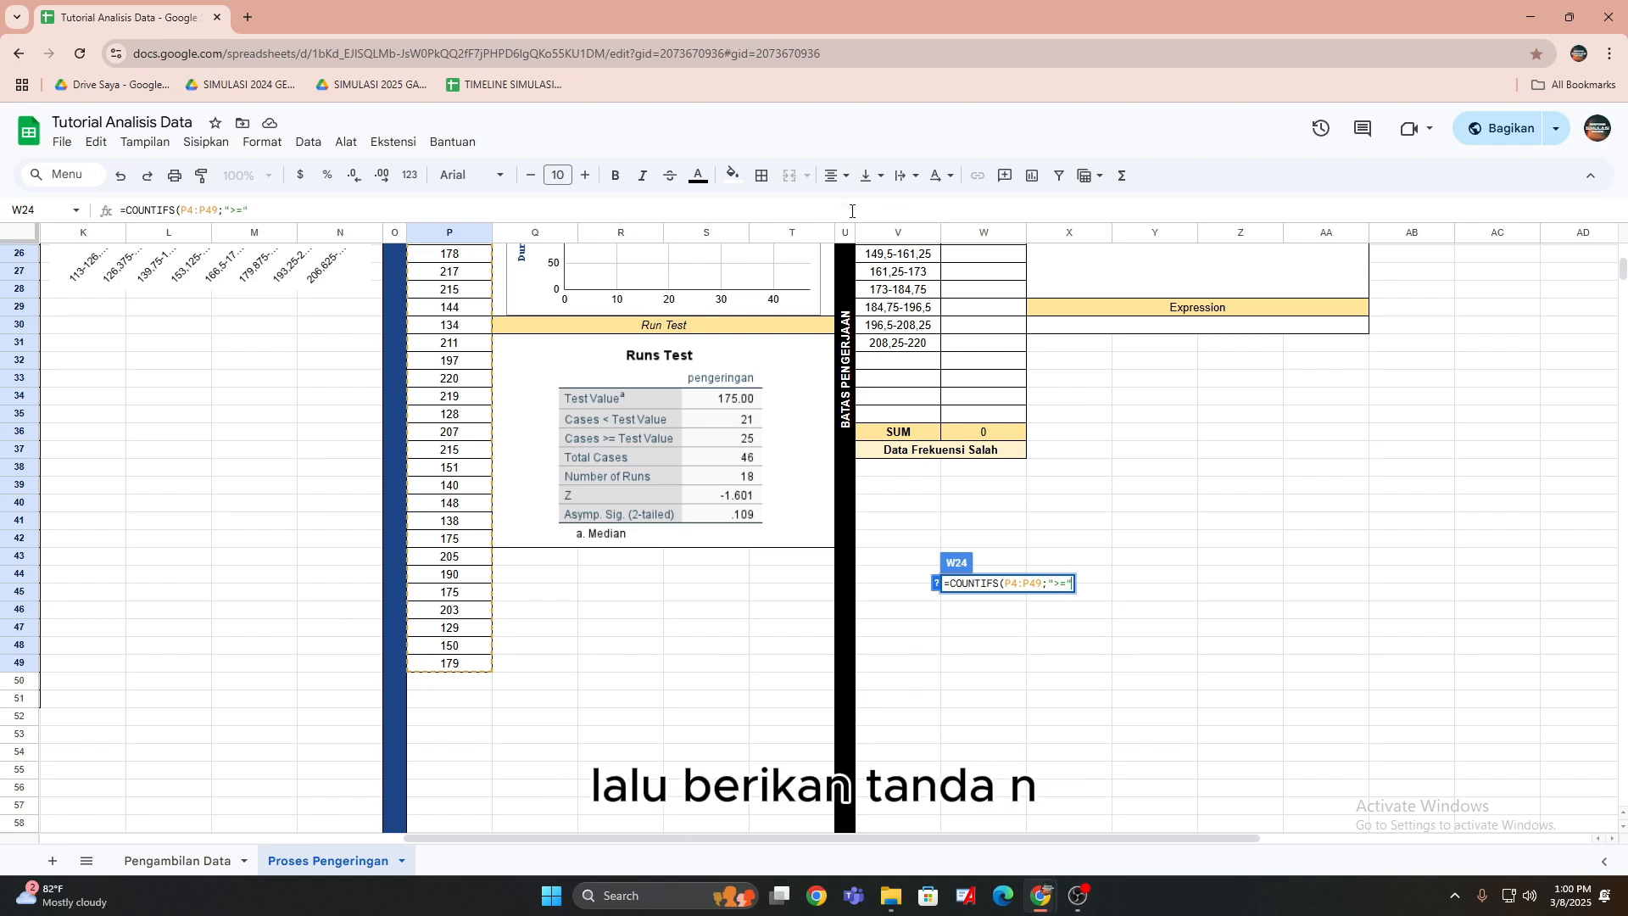
pyautogui.write('&')
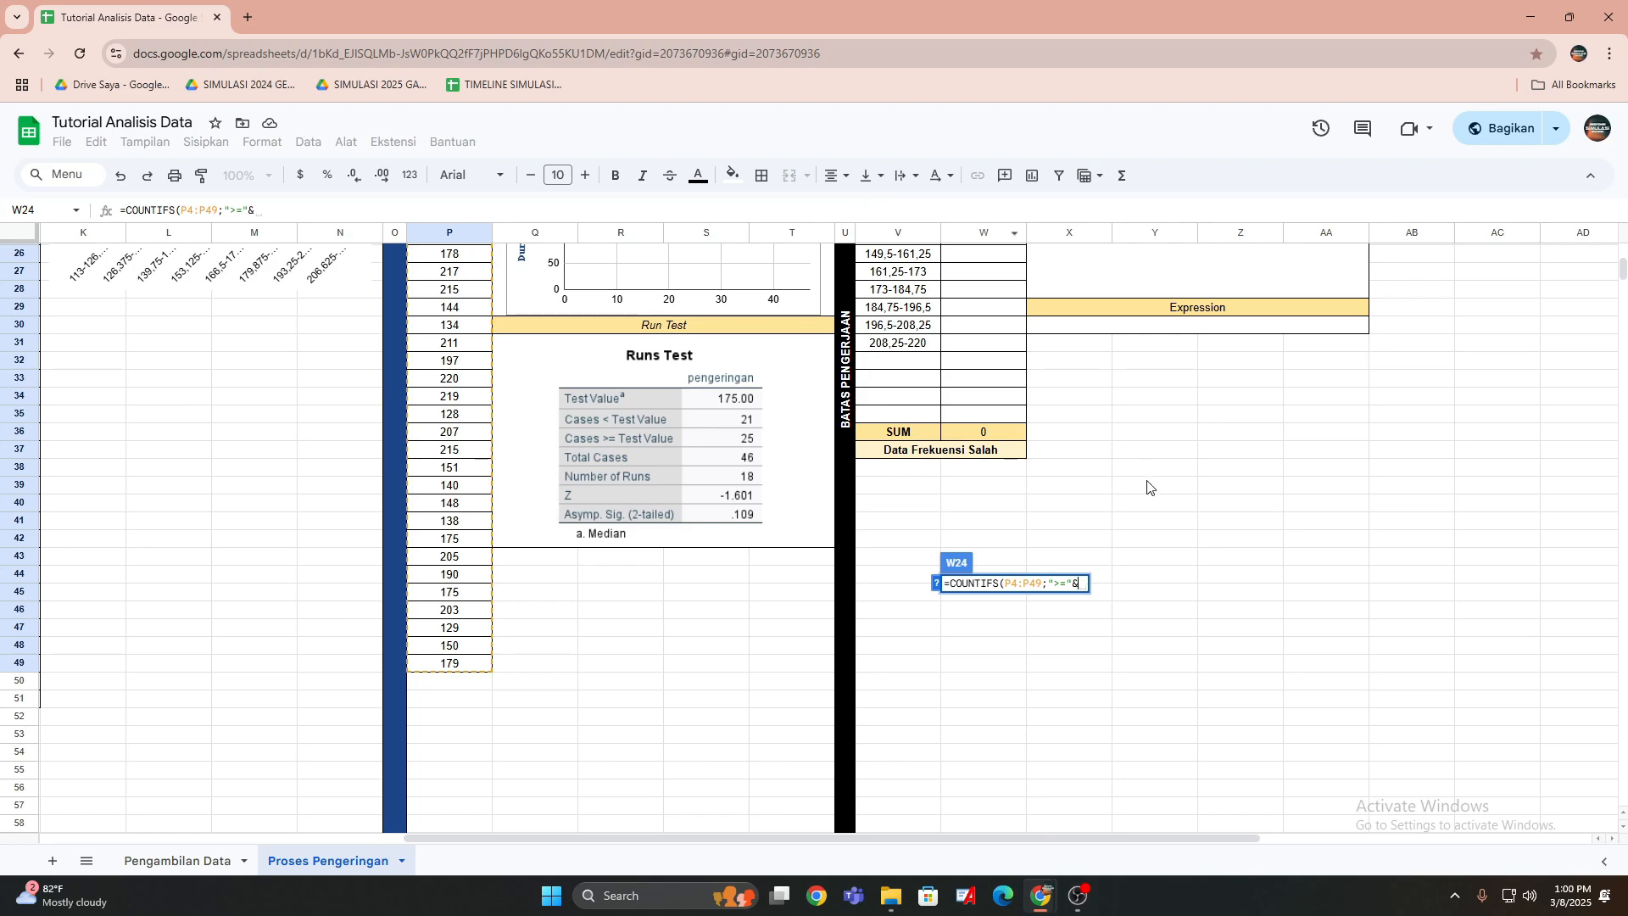
pyautogui.scroll(5, 1148, 488)
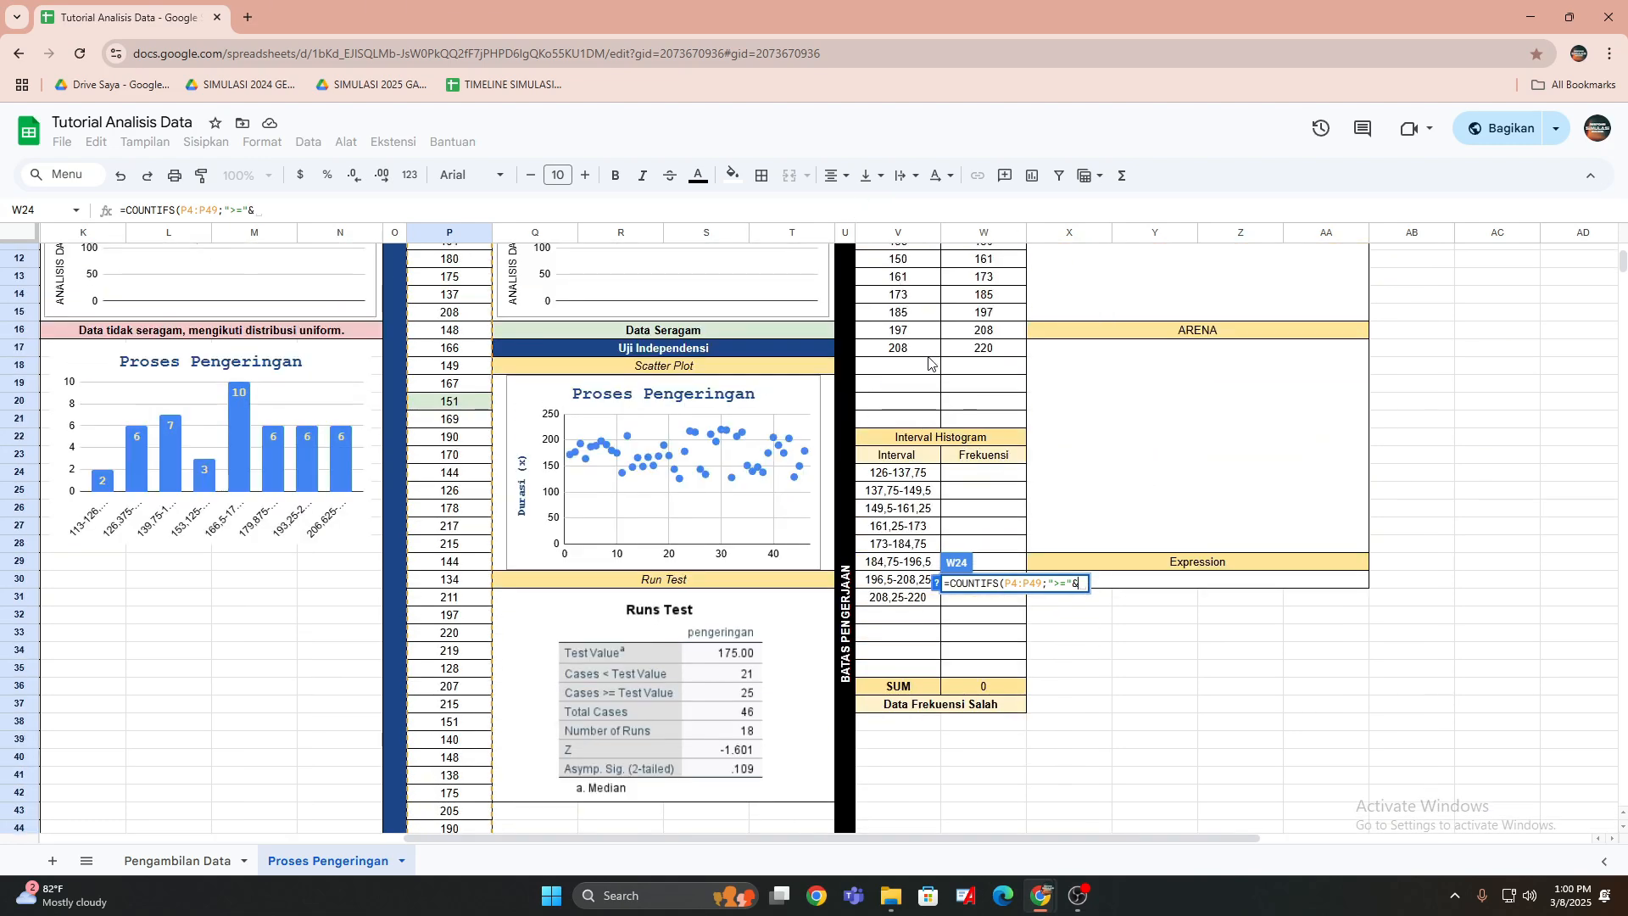
pyautogui.scroll(2, 929, 363)
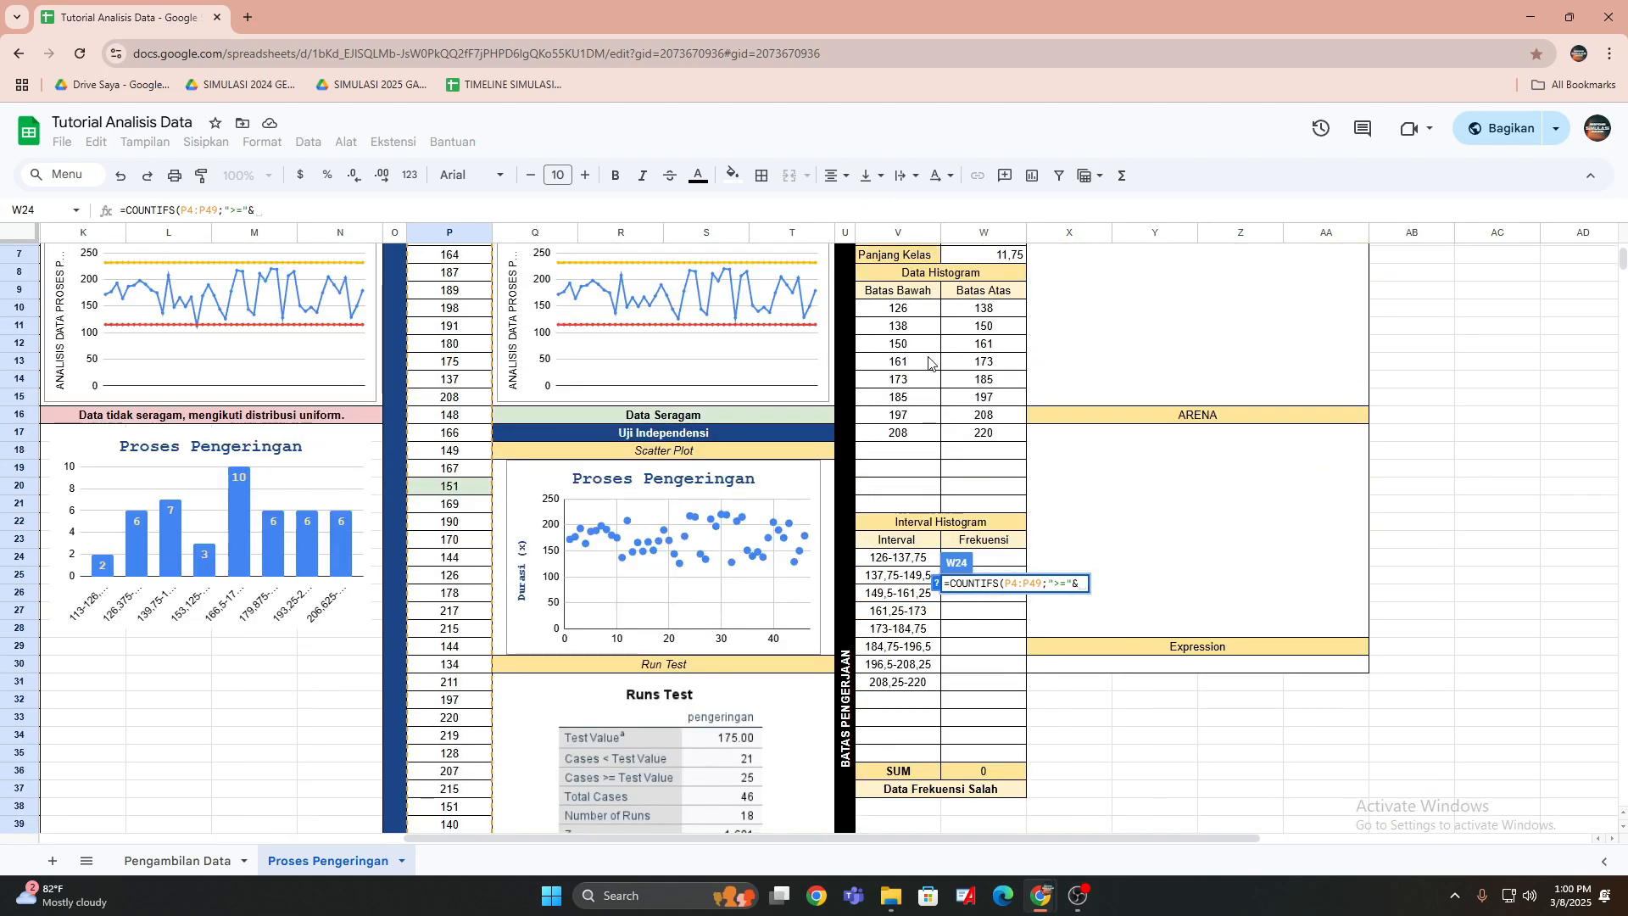
pyautogui.click(890, 315)
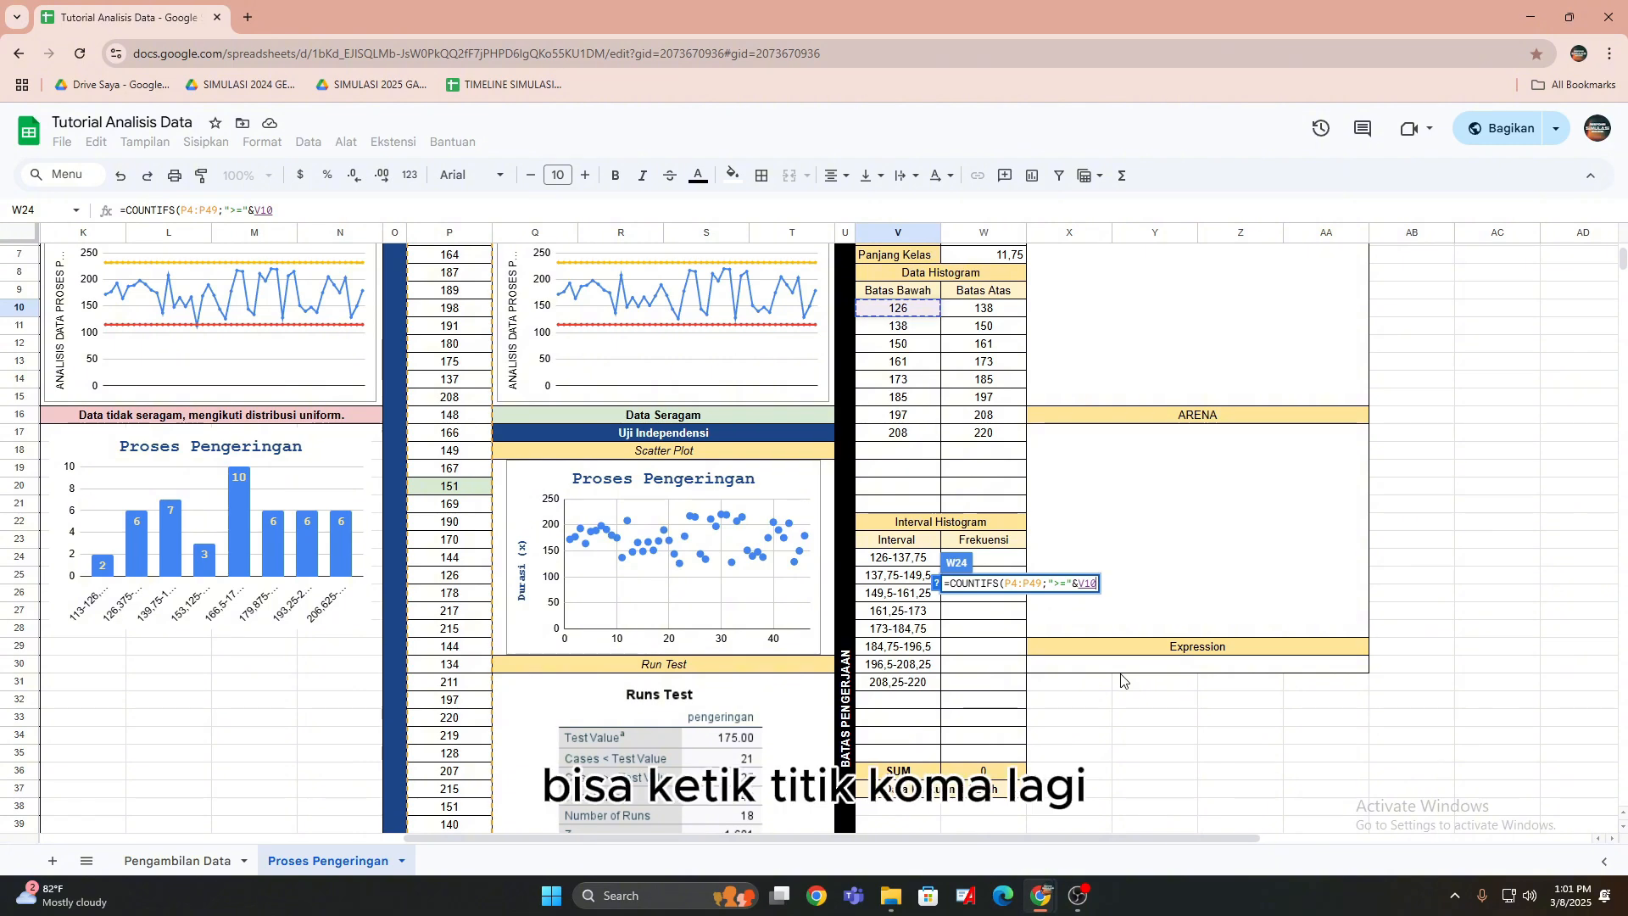
# Complete the W24 COUNTIFS formula with P4:P49 as the second range and "<"&W10 as its upper-limit criterion.
pyautogui.write(';')
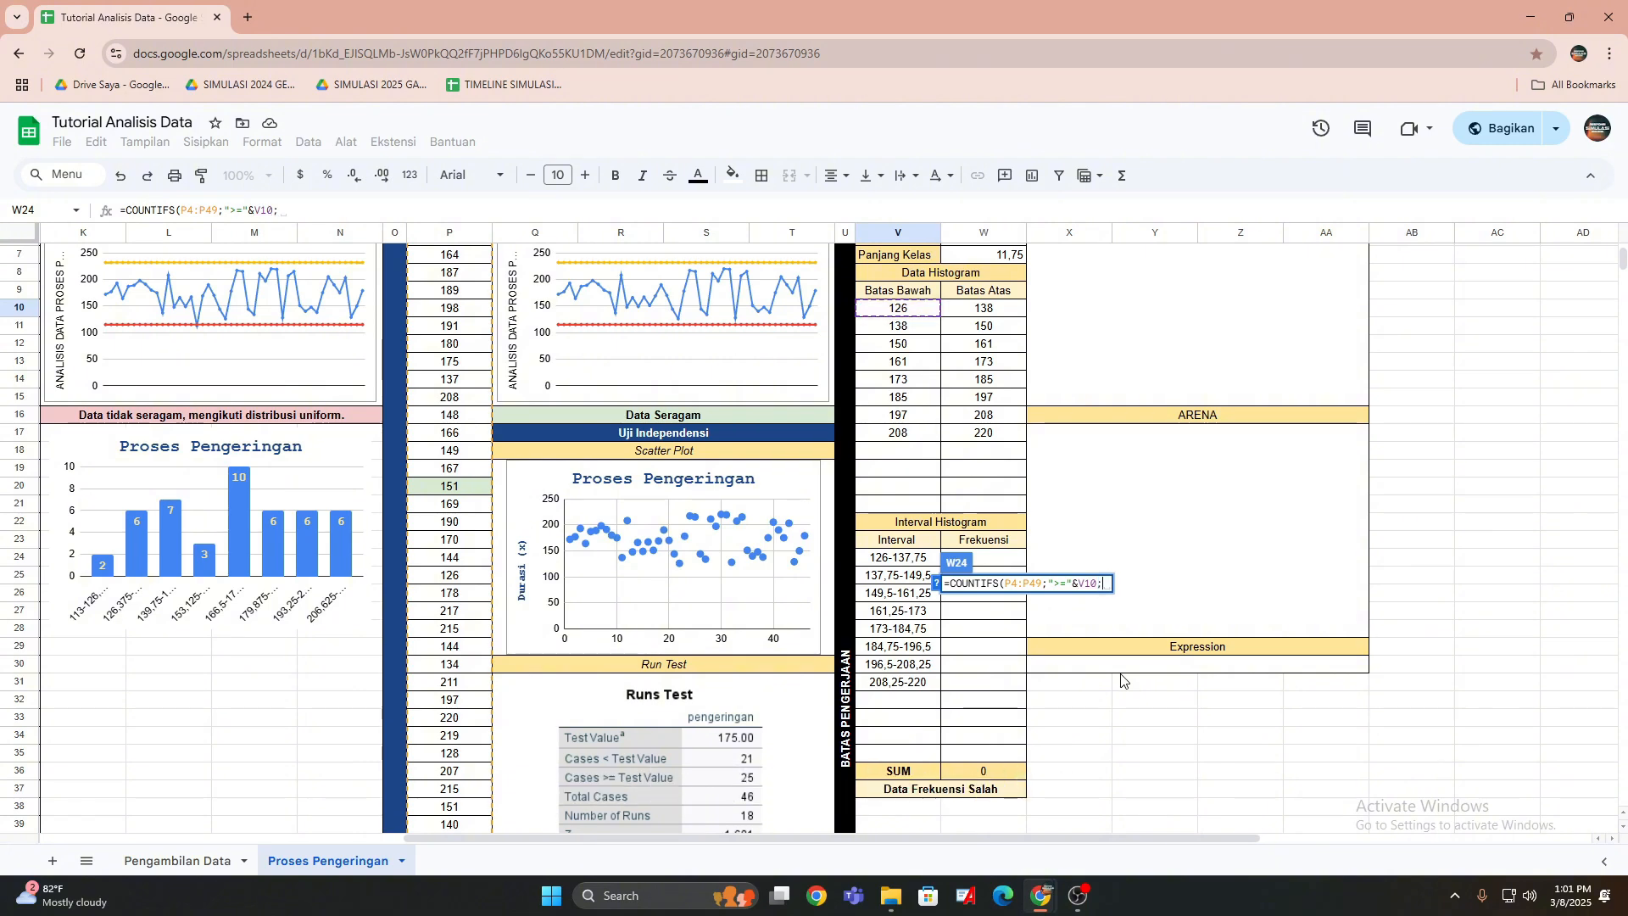
pyautogui.scroll(2, 475, 357)
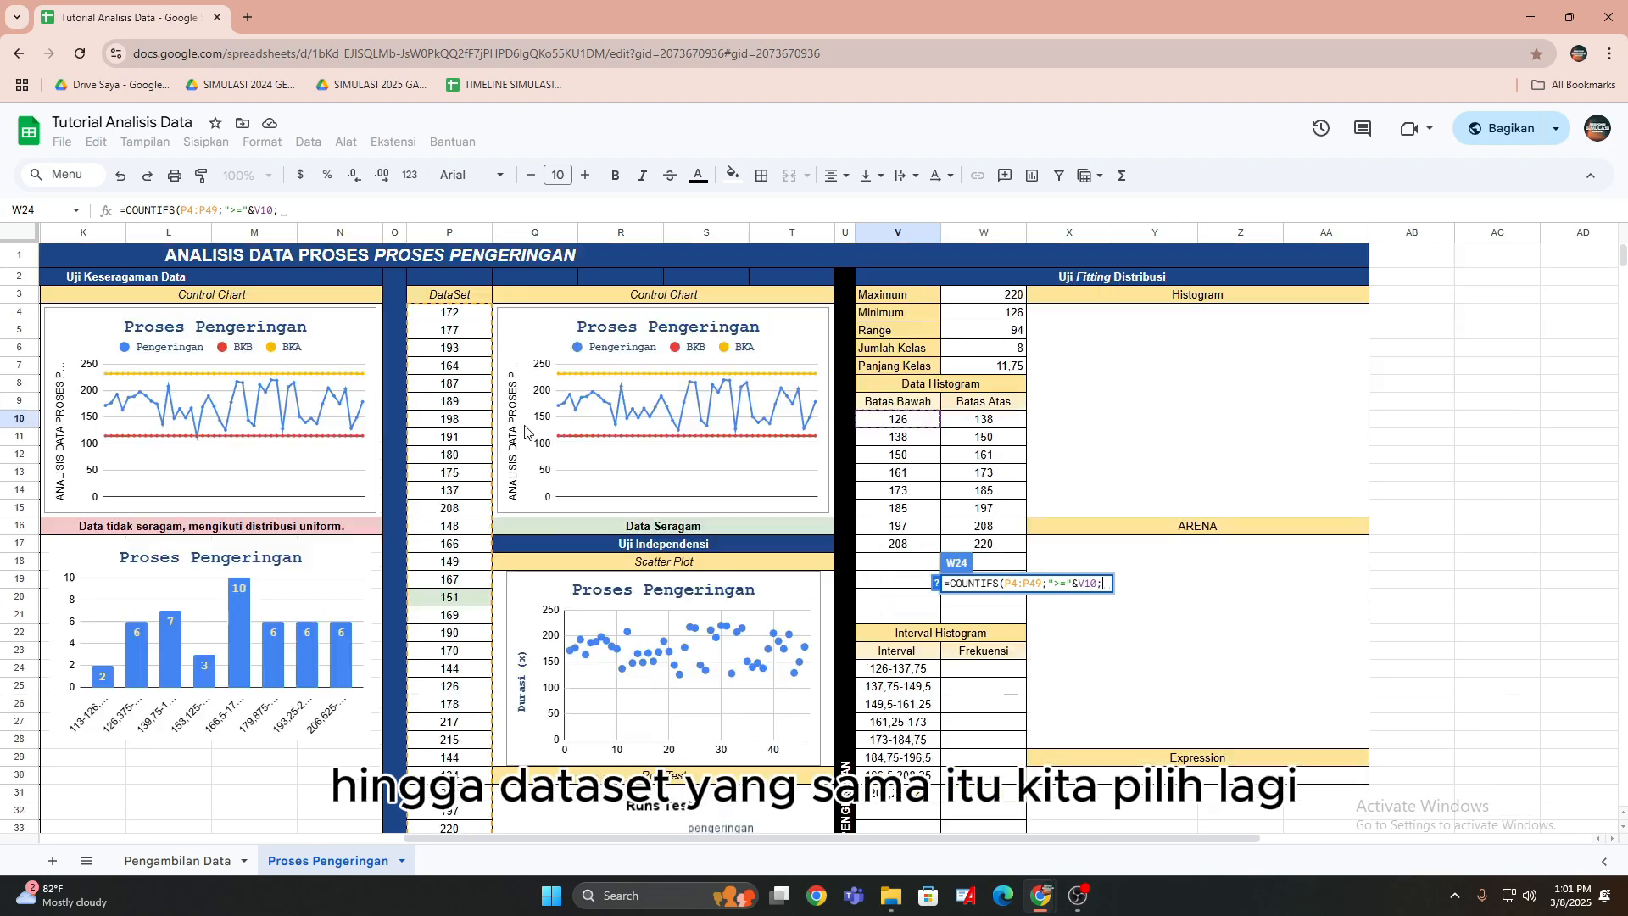
pyautogui.click(464, 302)
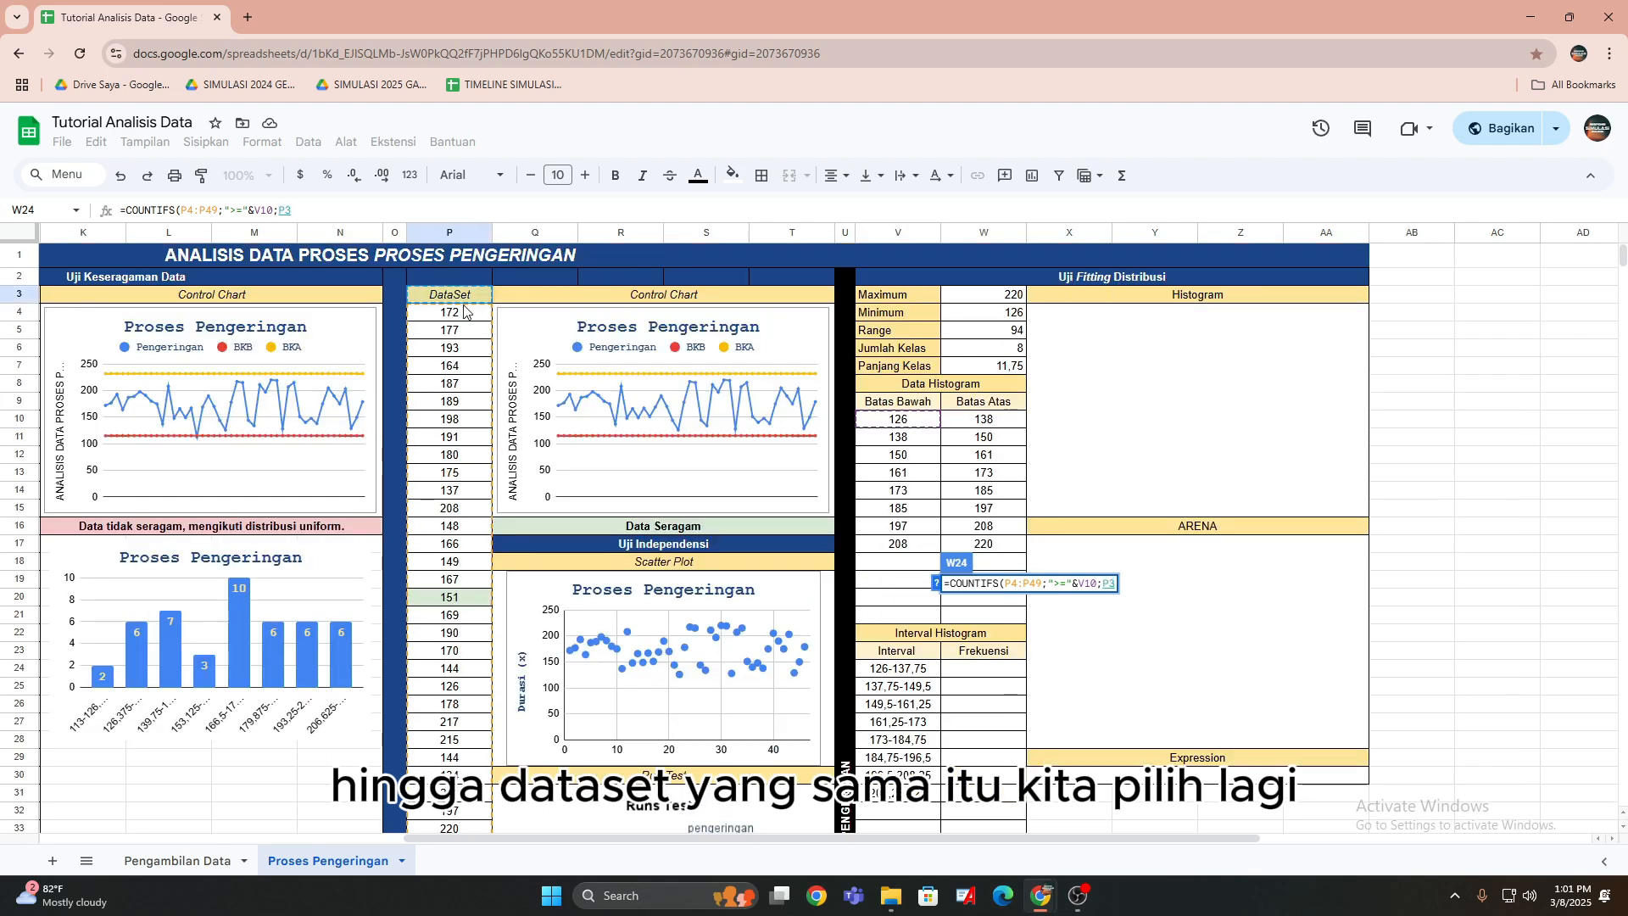
pyautogui.moveTo(464, 311); pyautogui.dragTo(432, 543)
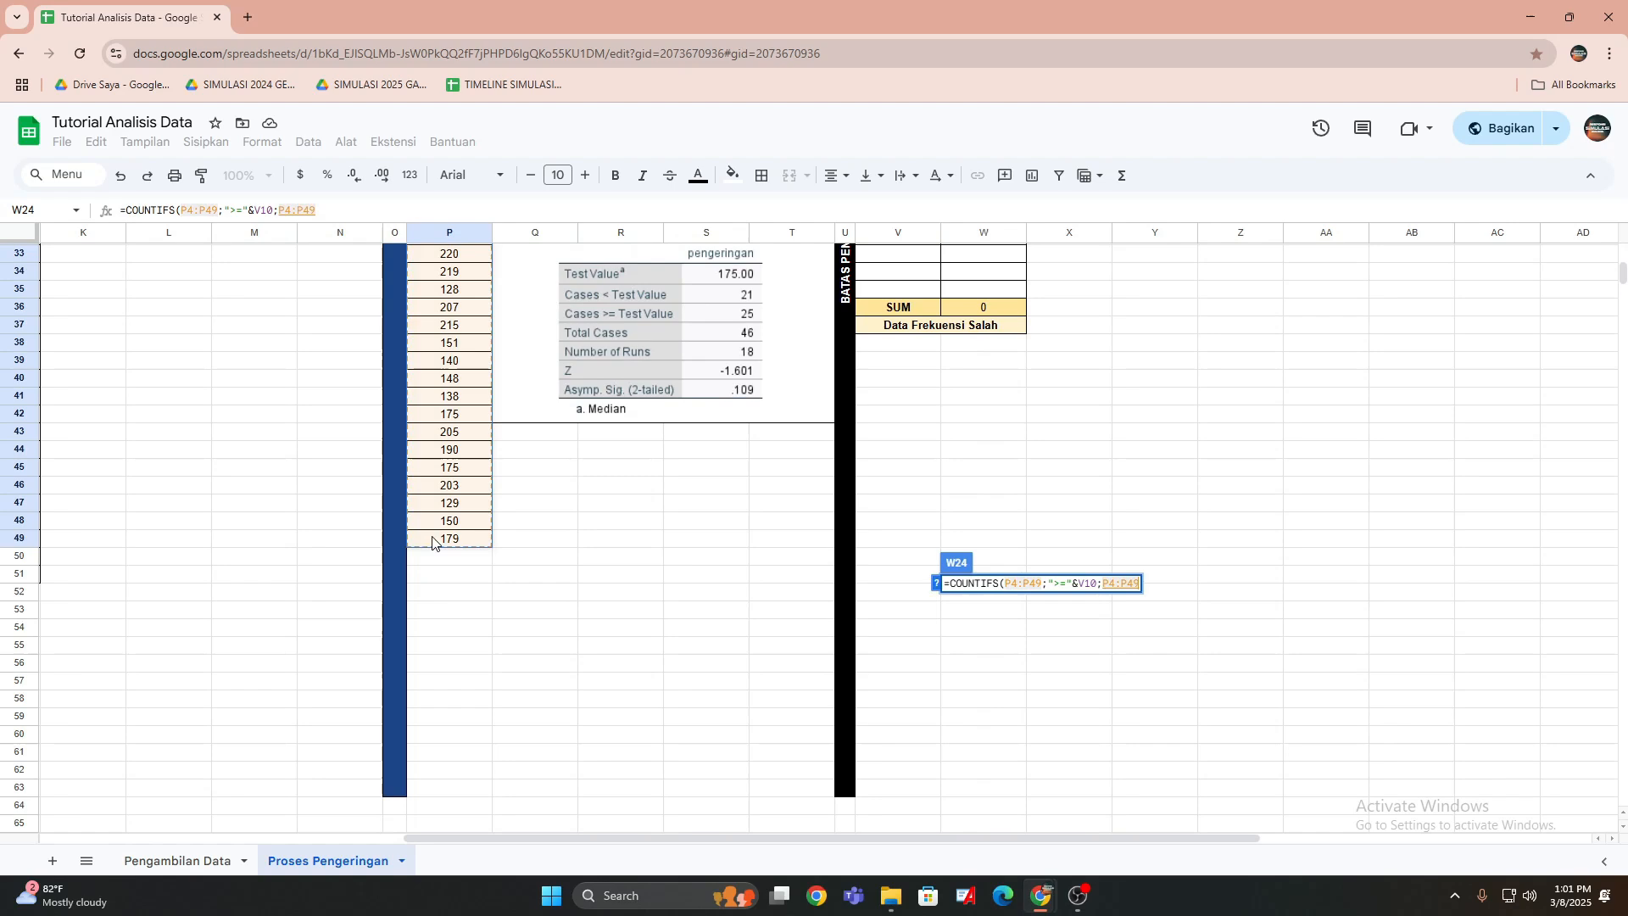
pyautogui.scroll(8, 905, 429)
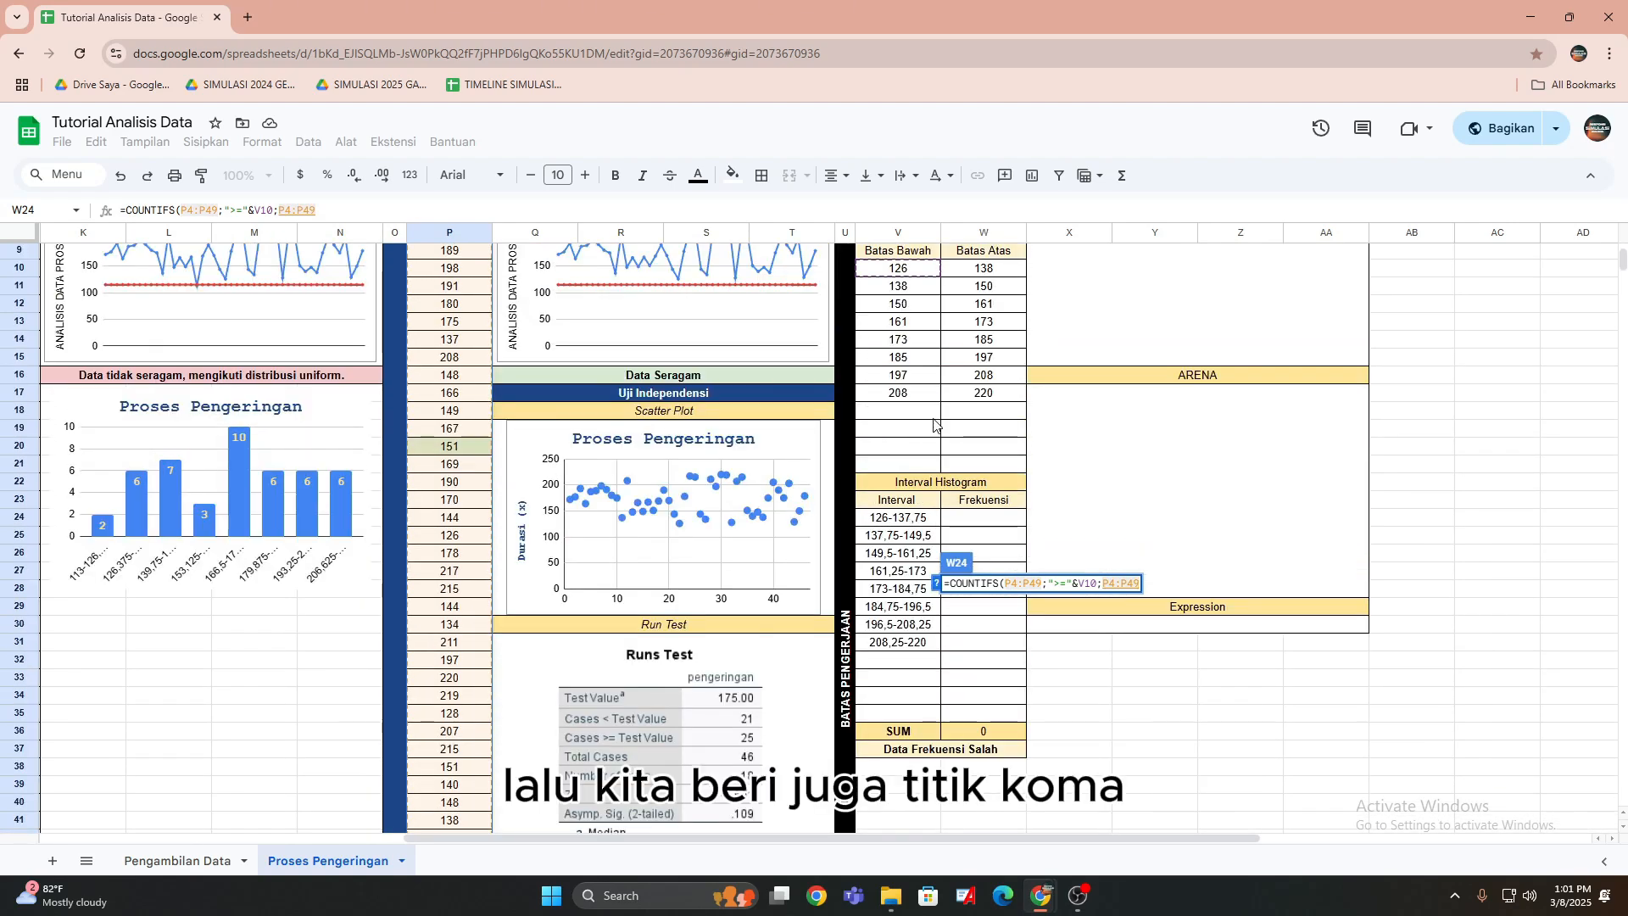
pyautogui.write(';"')
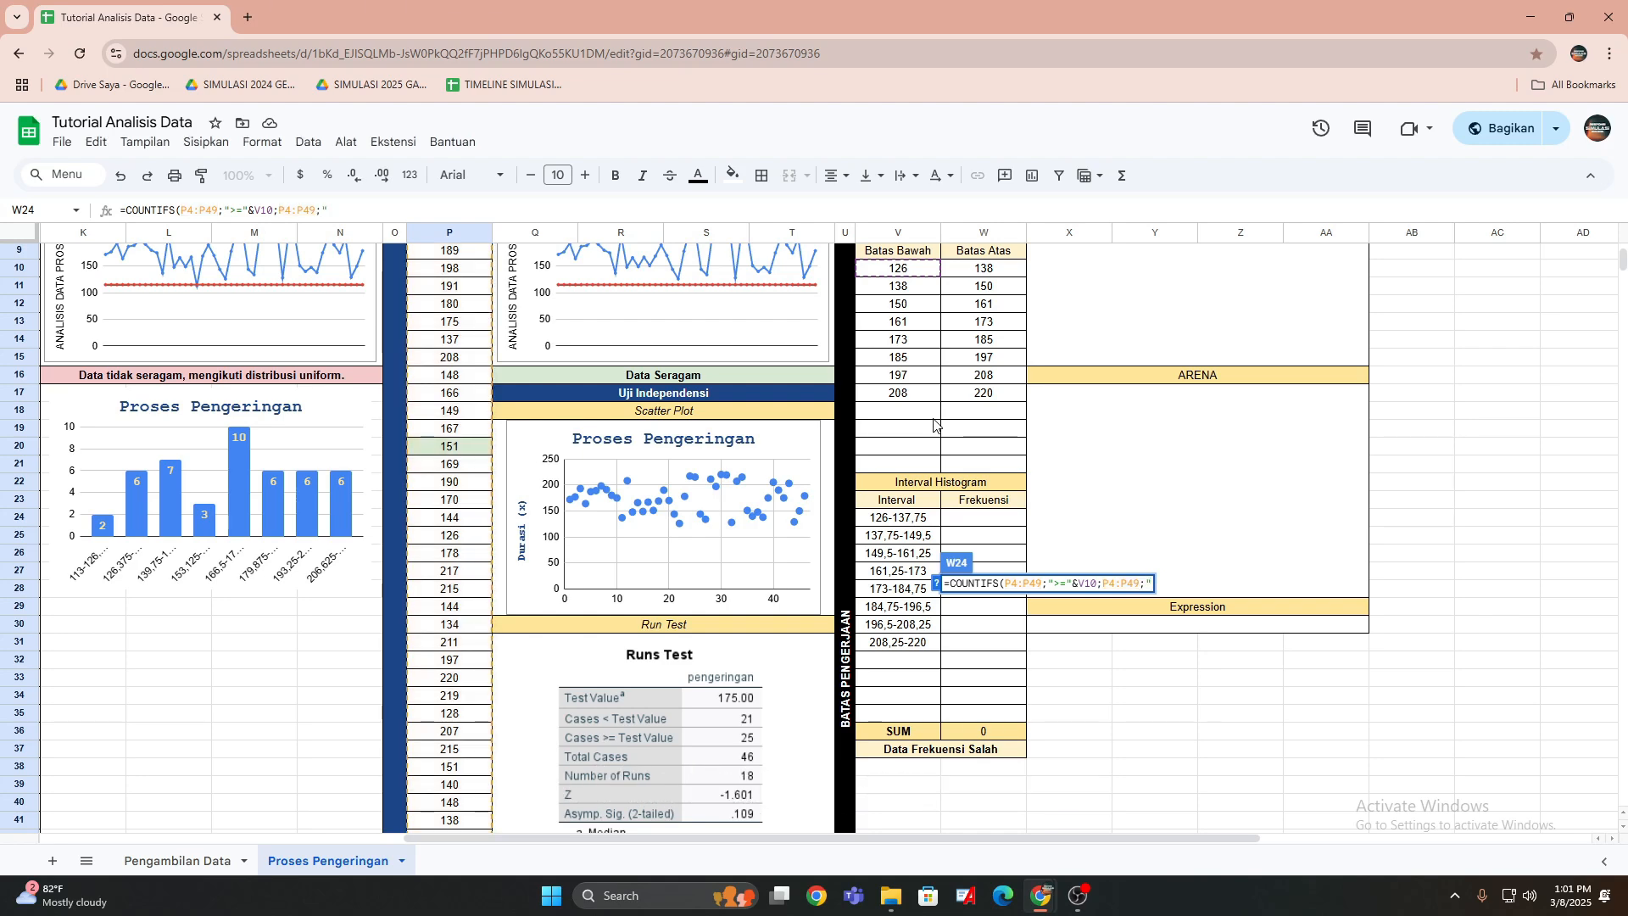
pyautogui.write('<"&')
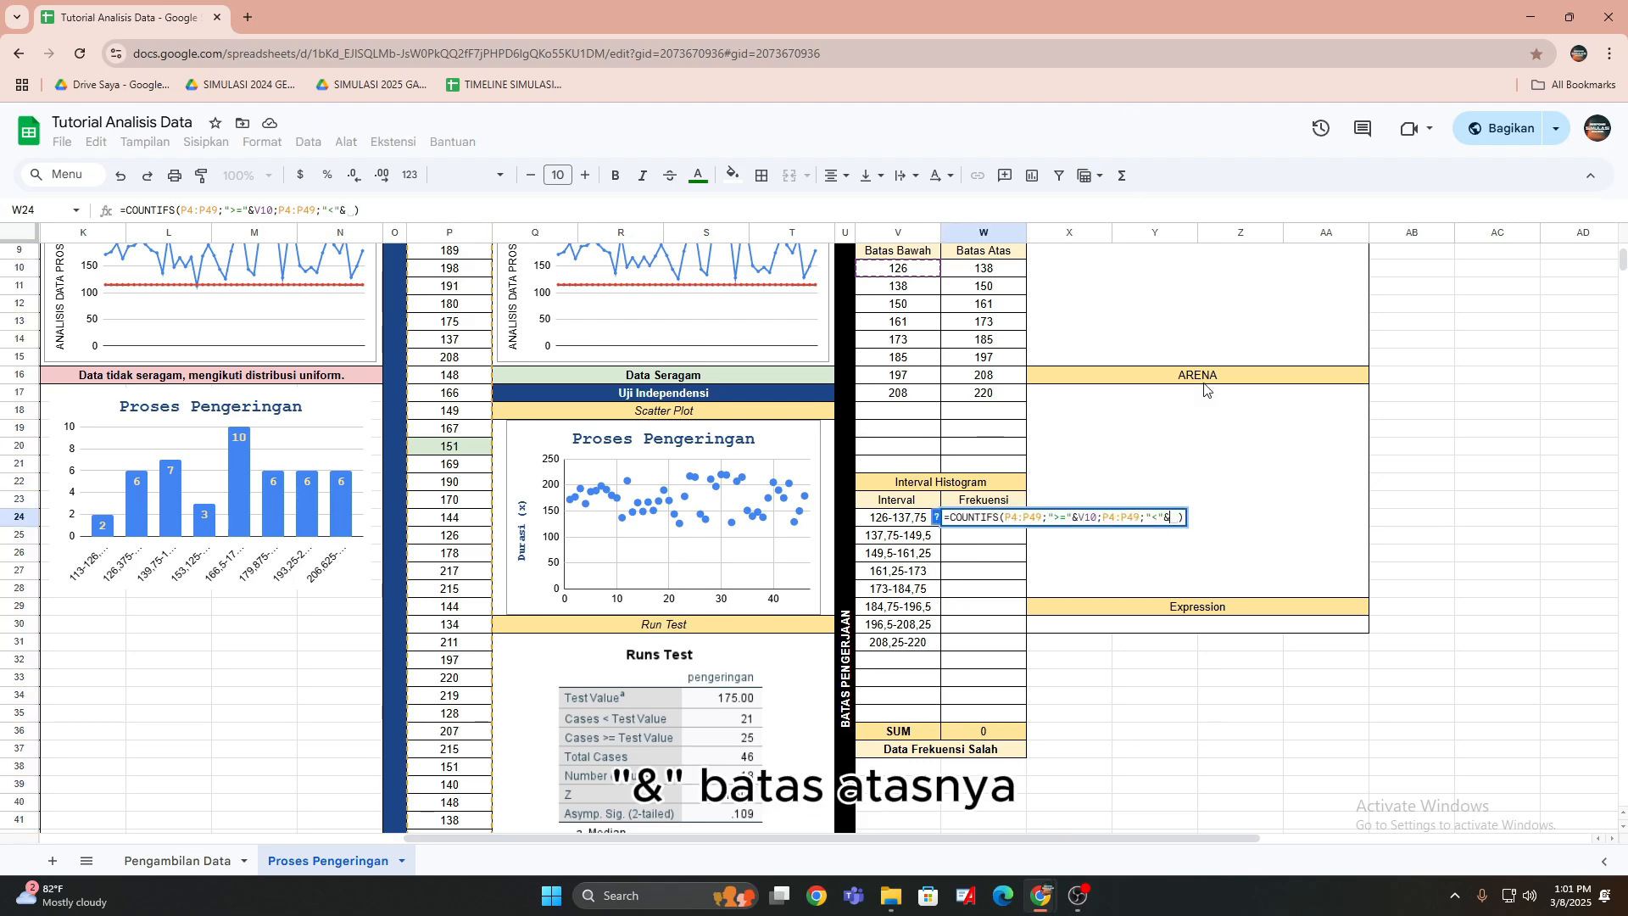
pyautogui.click(953, 270)
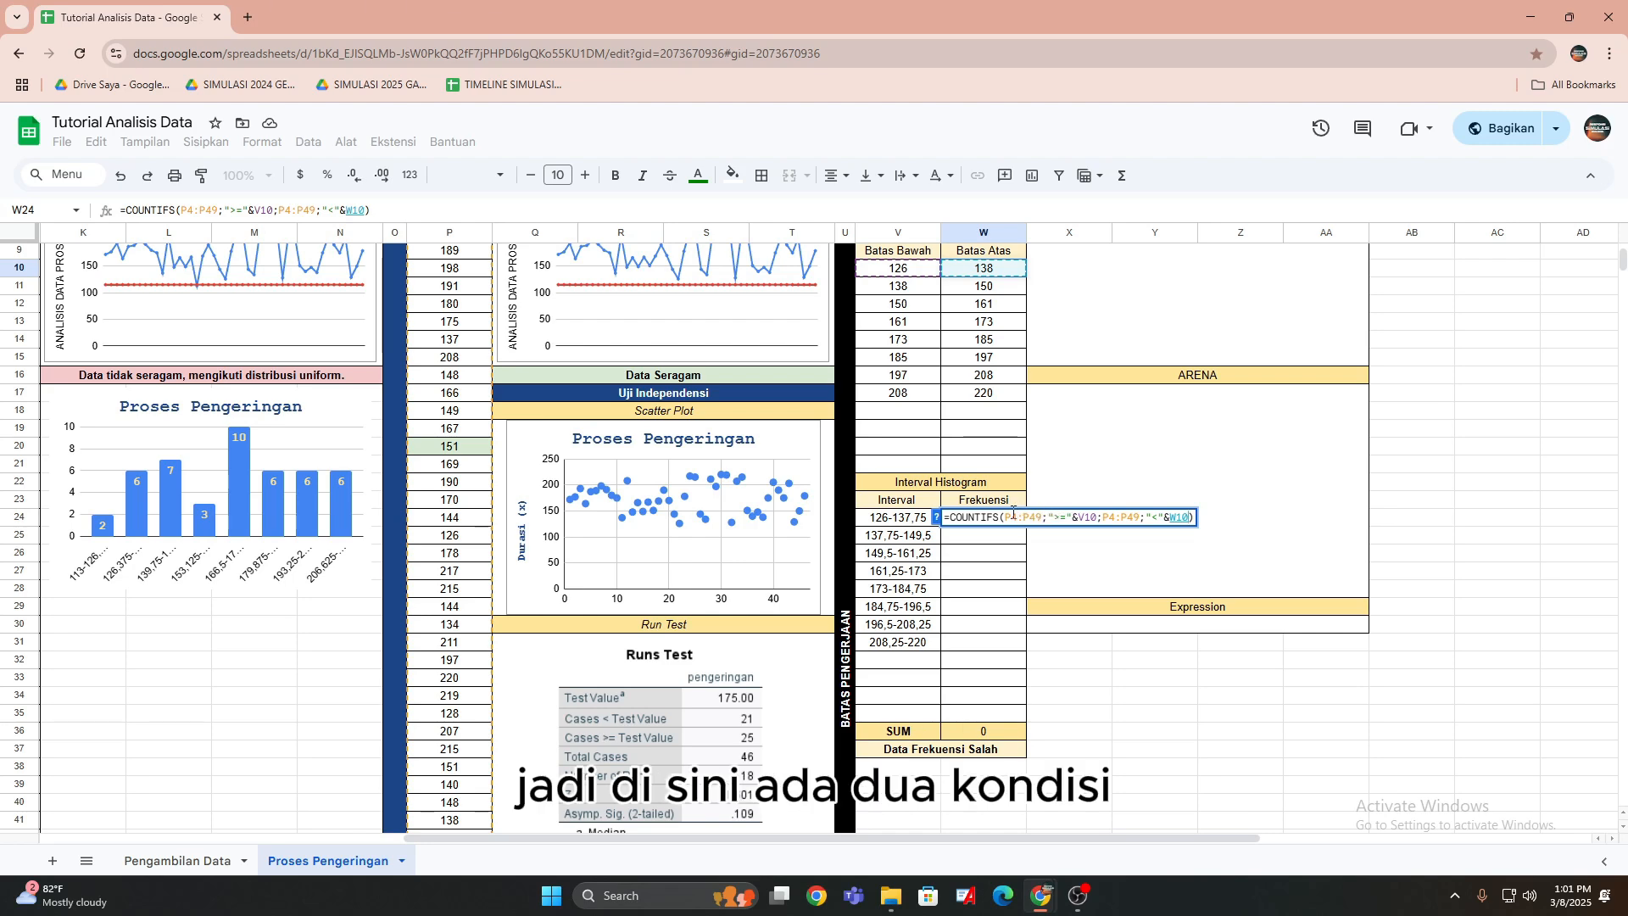
pyautogui.moveTo(1001, 517); pyautogui.dragTo(1094, 513)
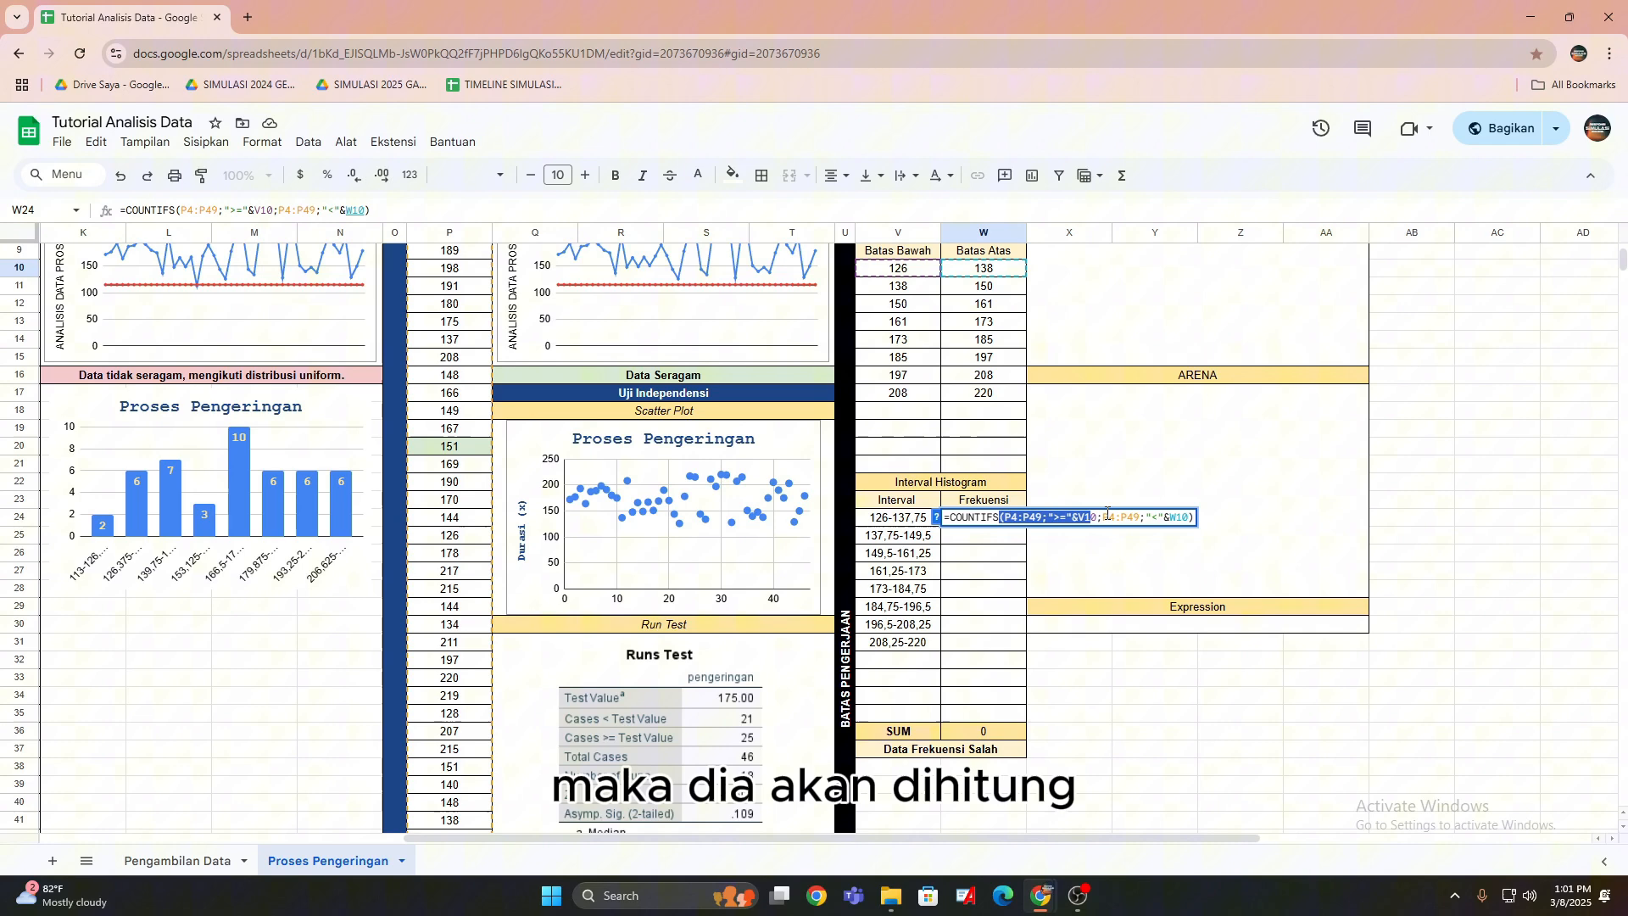
pyautogui.click(1107, 513)
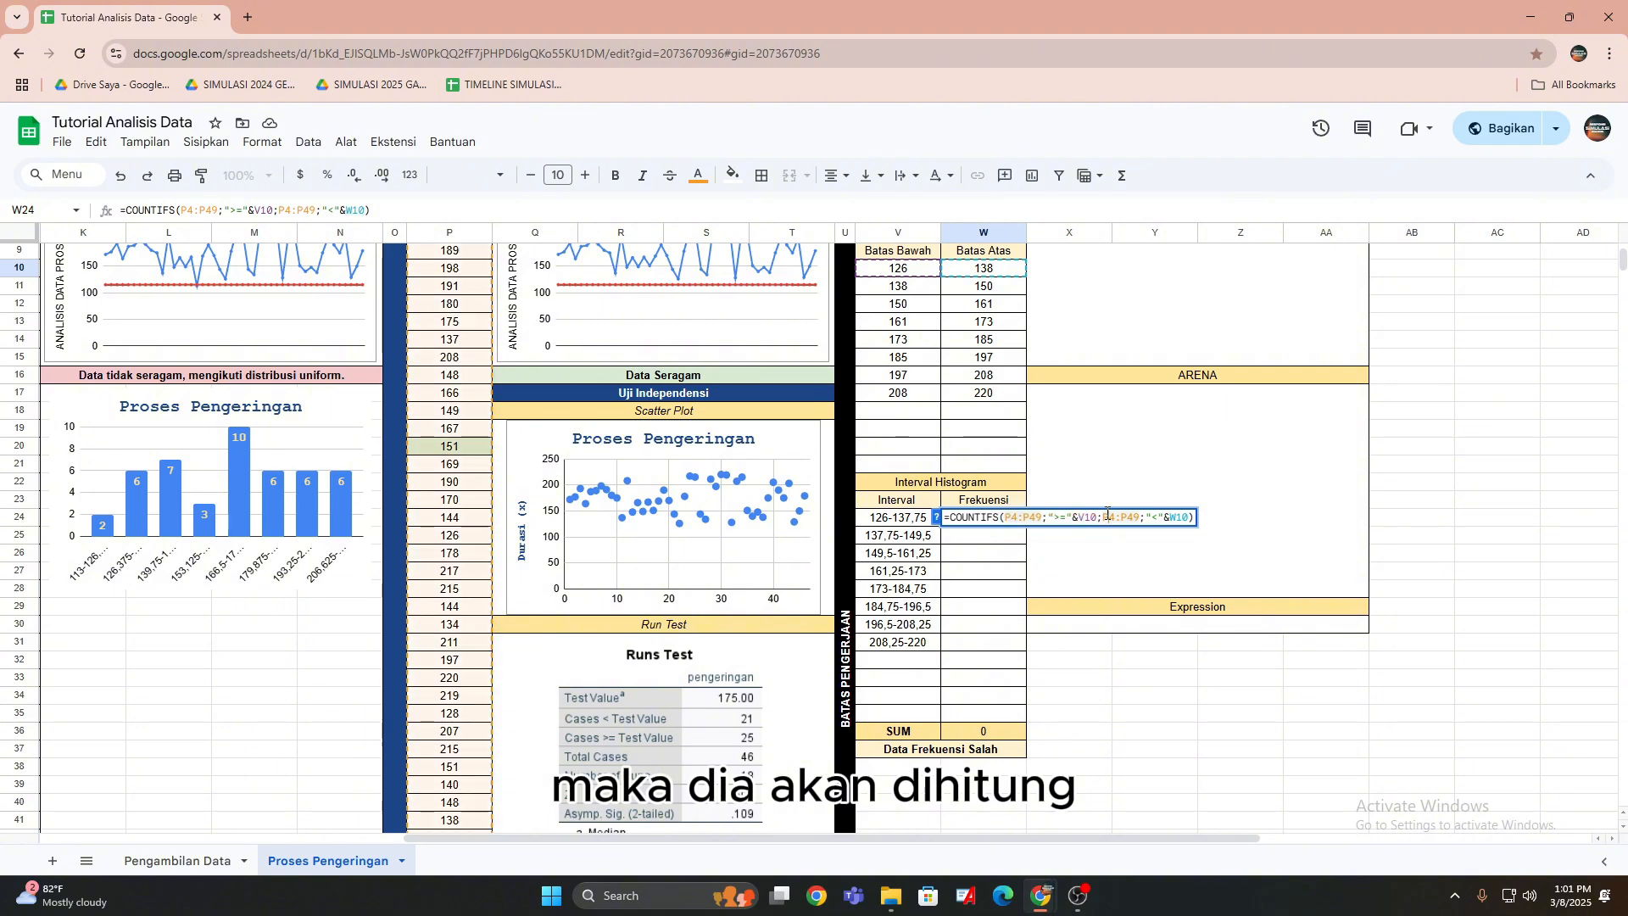
pyautogui.press('Return')
# Lock both DataSet ranges in the W24 COUNTIFS formula as absolute references $P$4:$P$49.
pyautogui.click(992, 522)
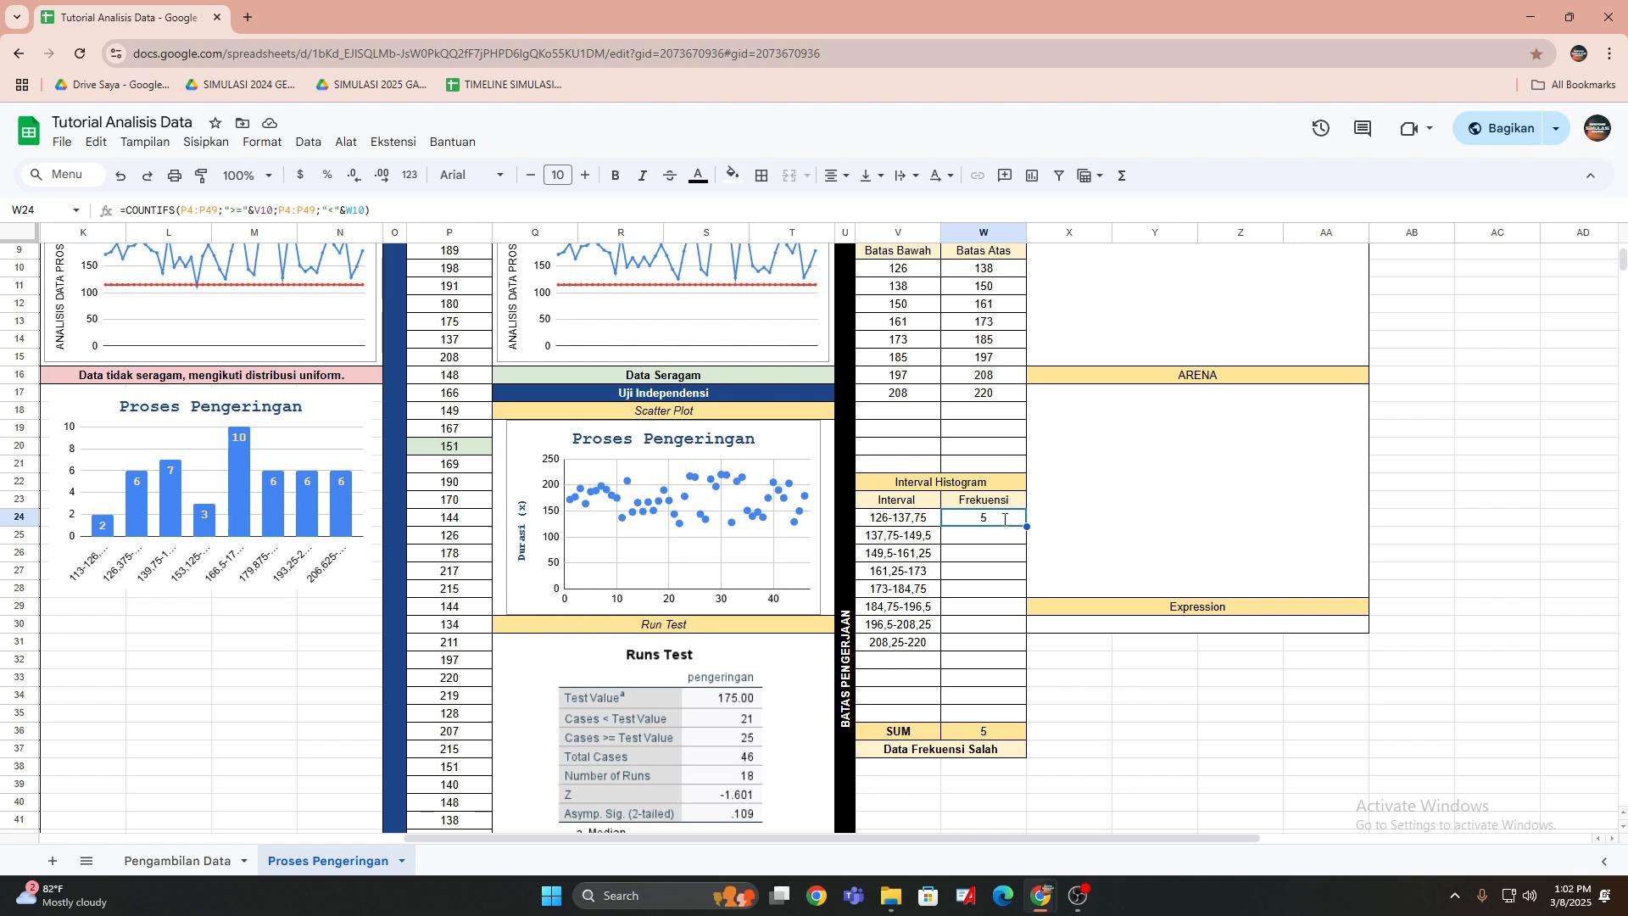
pyautogui.doubleClick(1005, 519)
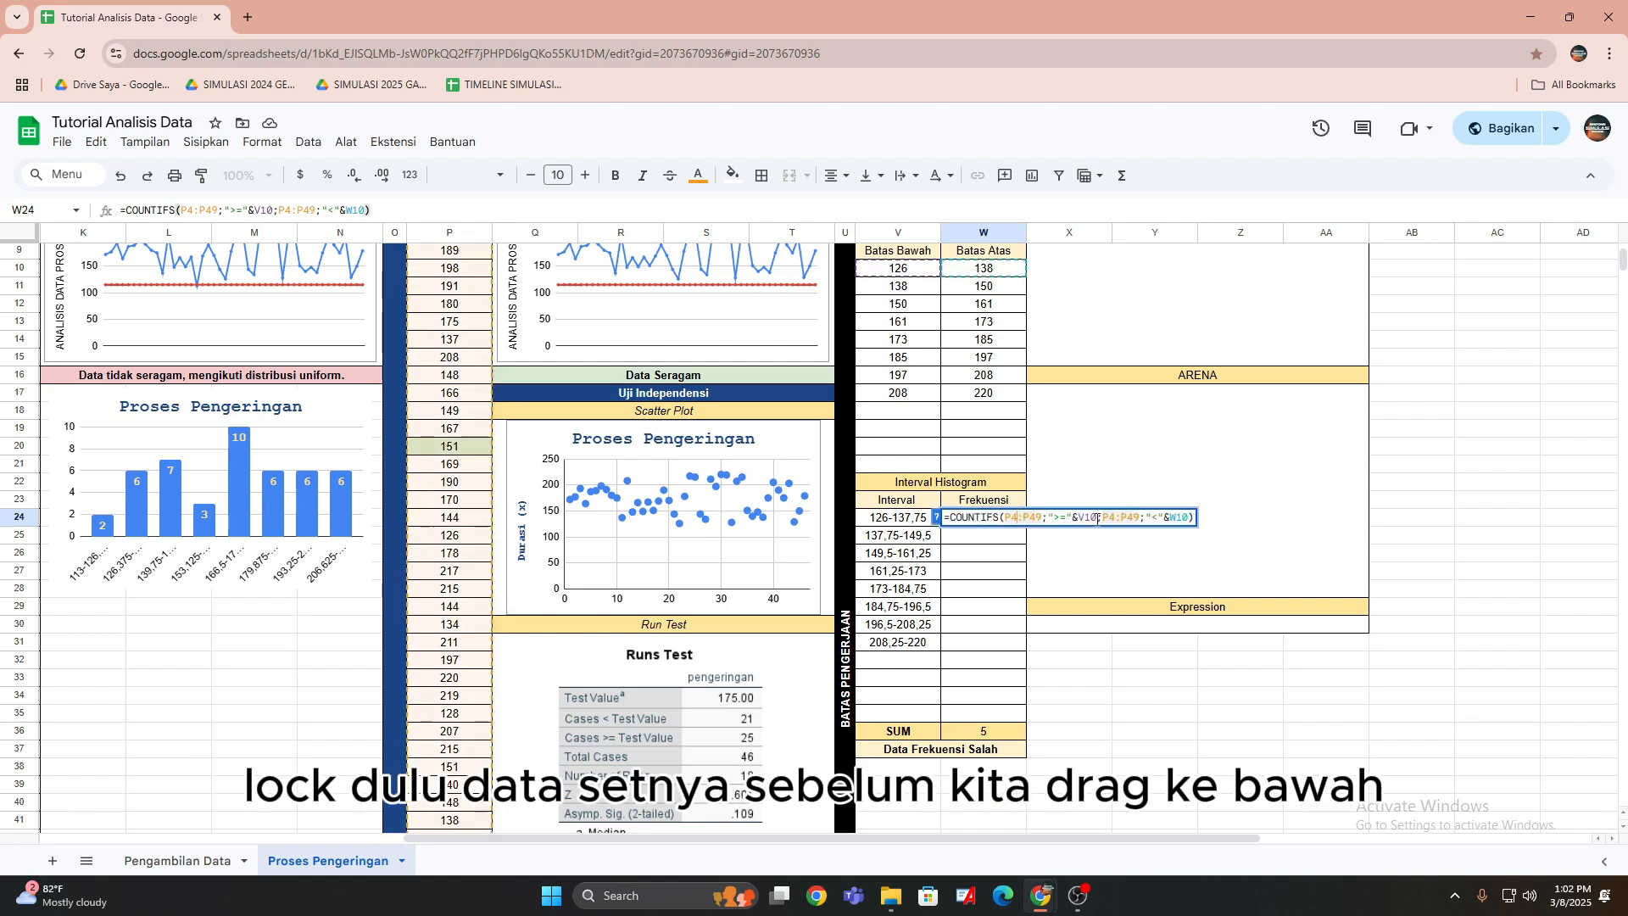
pyautogui.press('F4')
pyautogui.click(1137, 518)
pyautogui.press('F4')
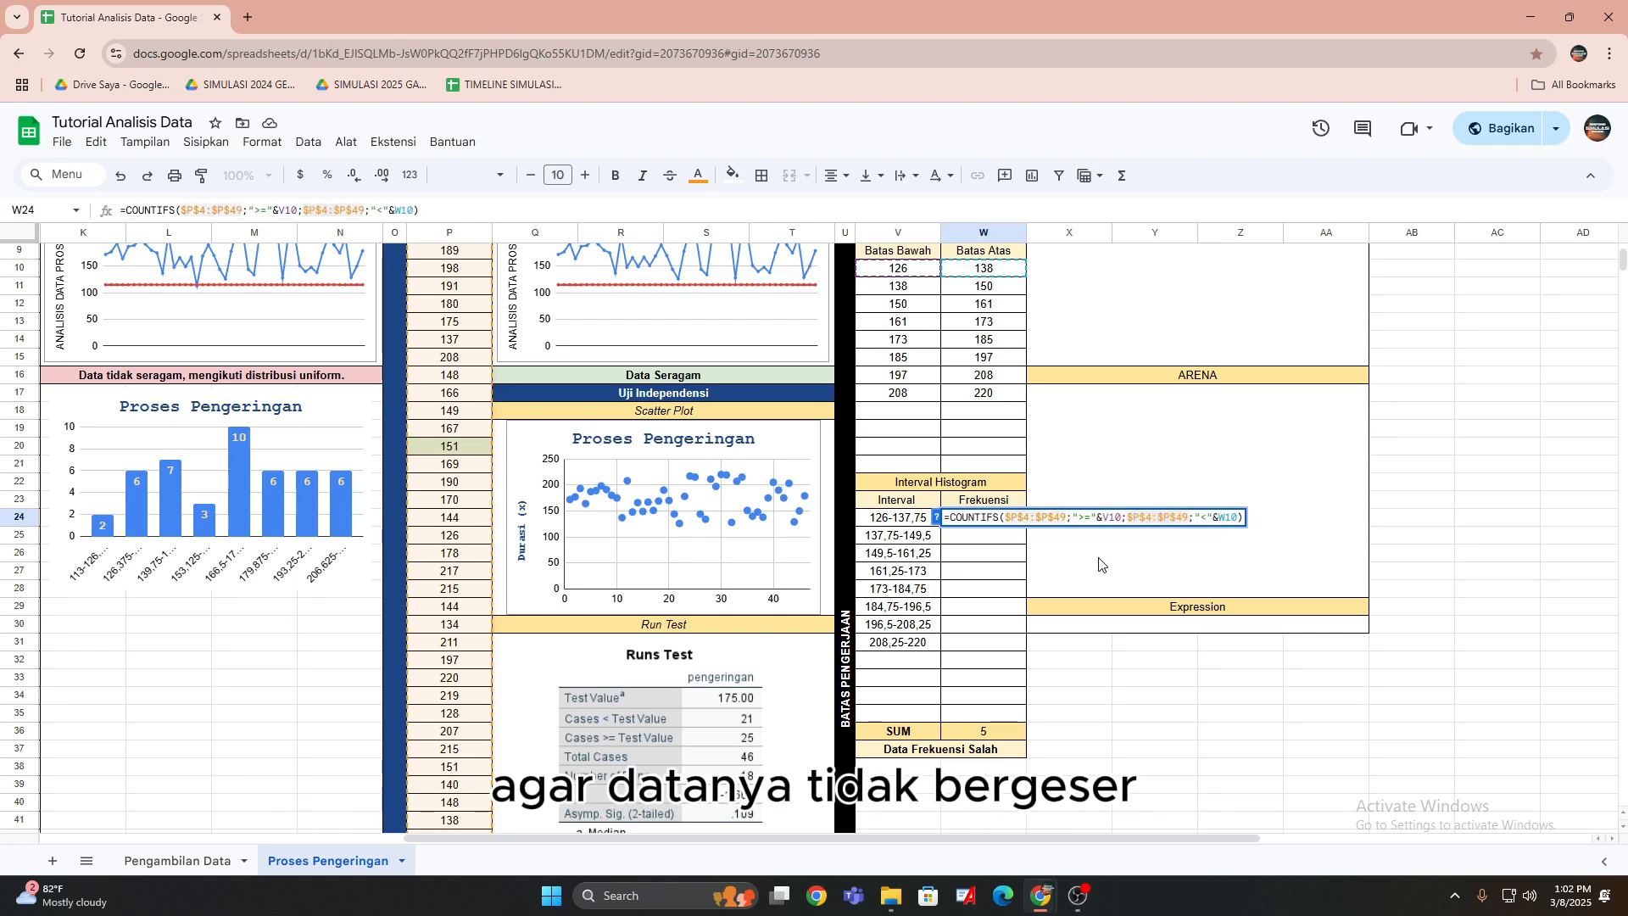
pyautogui.press('Return')
# Fill the Frekuensi formula from W24 down to W31 and check the frequency validation cell below the SUM row.
pyautogui.click(1020, 521)
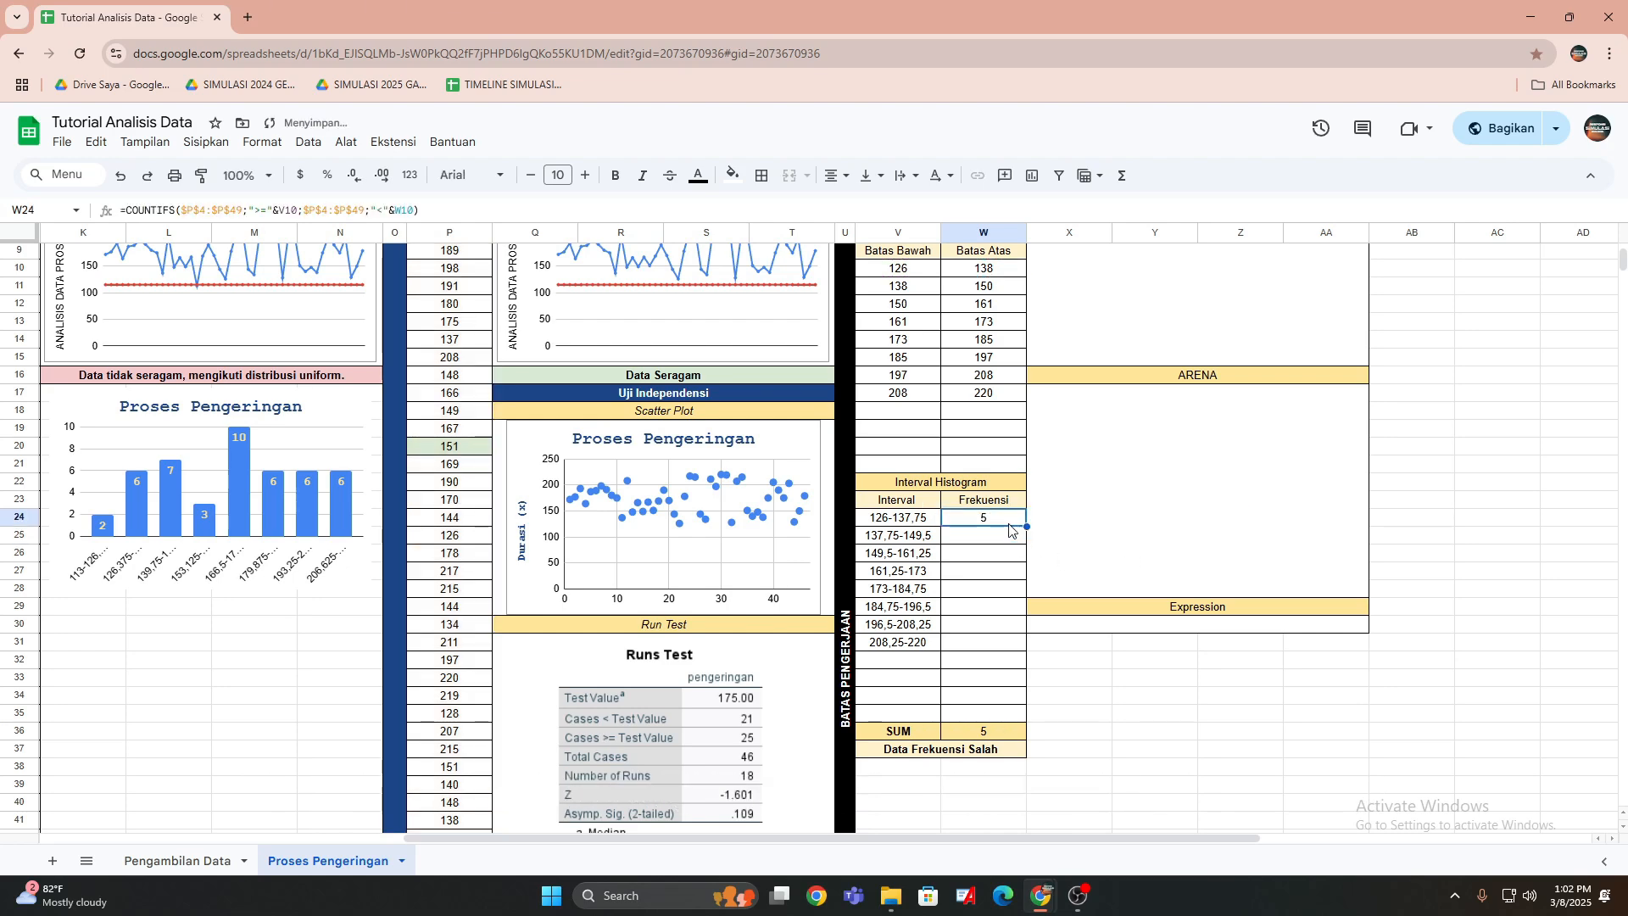
pyautogui.moveTo(1026, 526); pyautogui.dragTo(1027, 646)
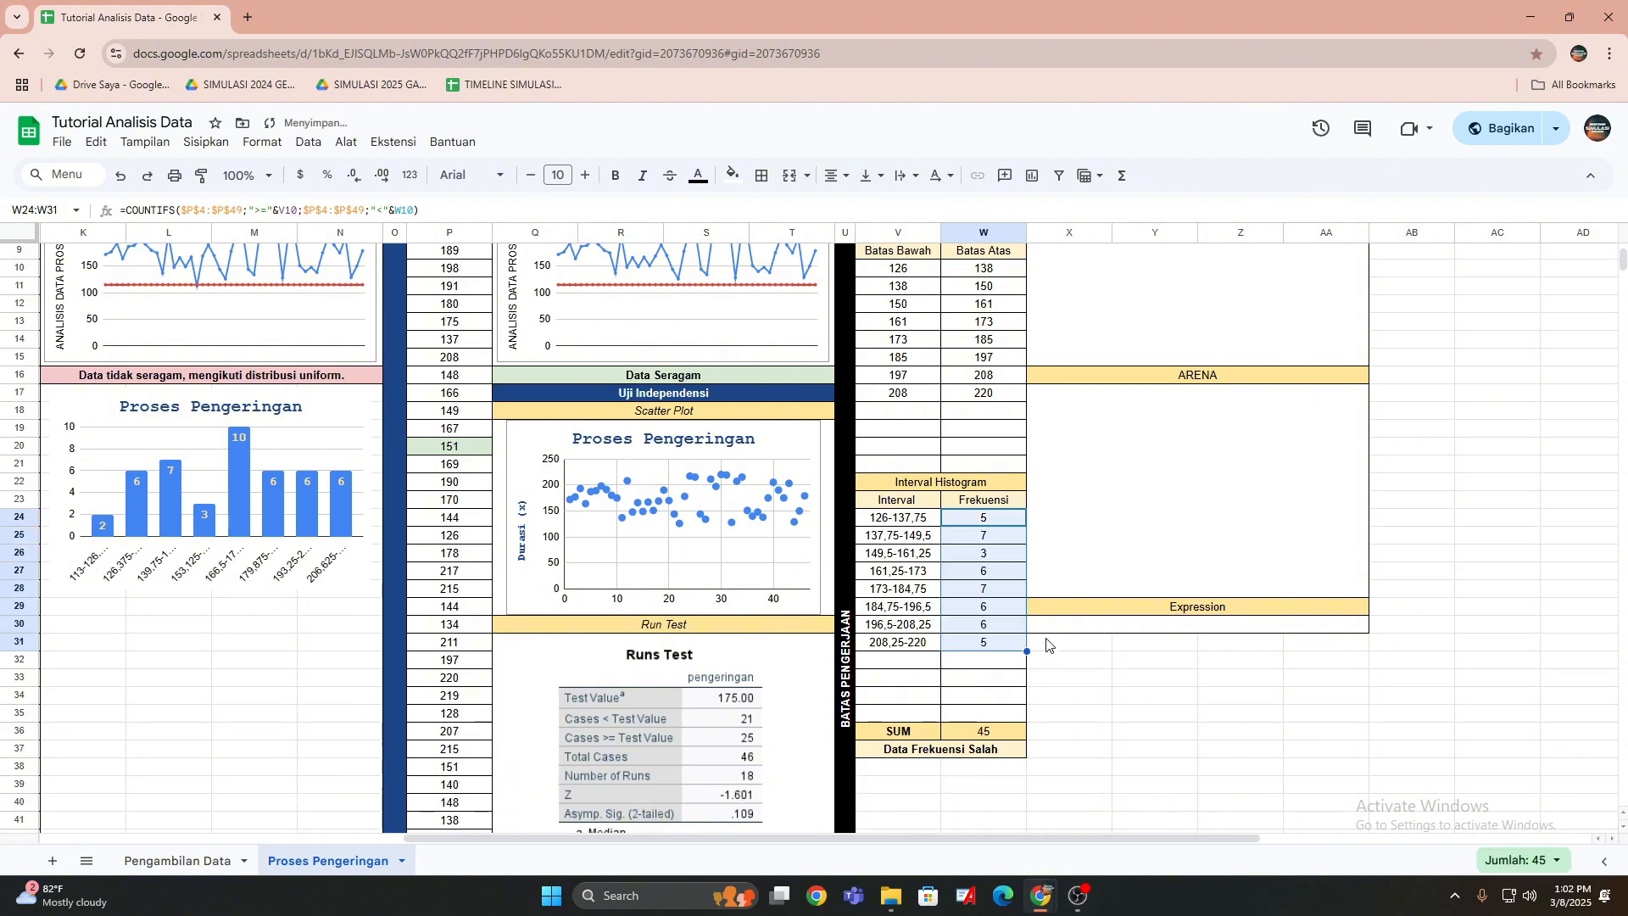
pyautogui.click(1009, 748)
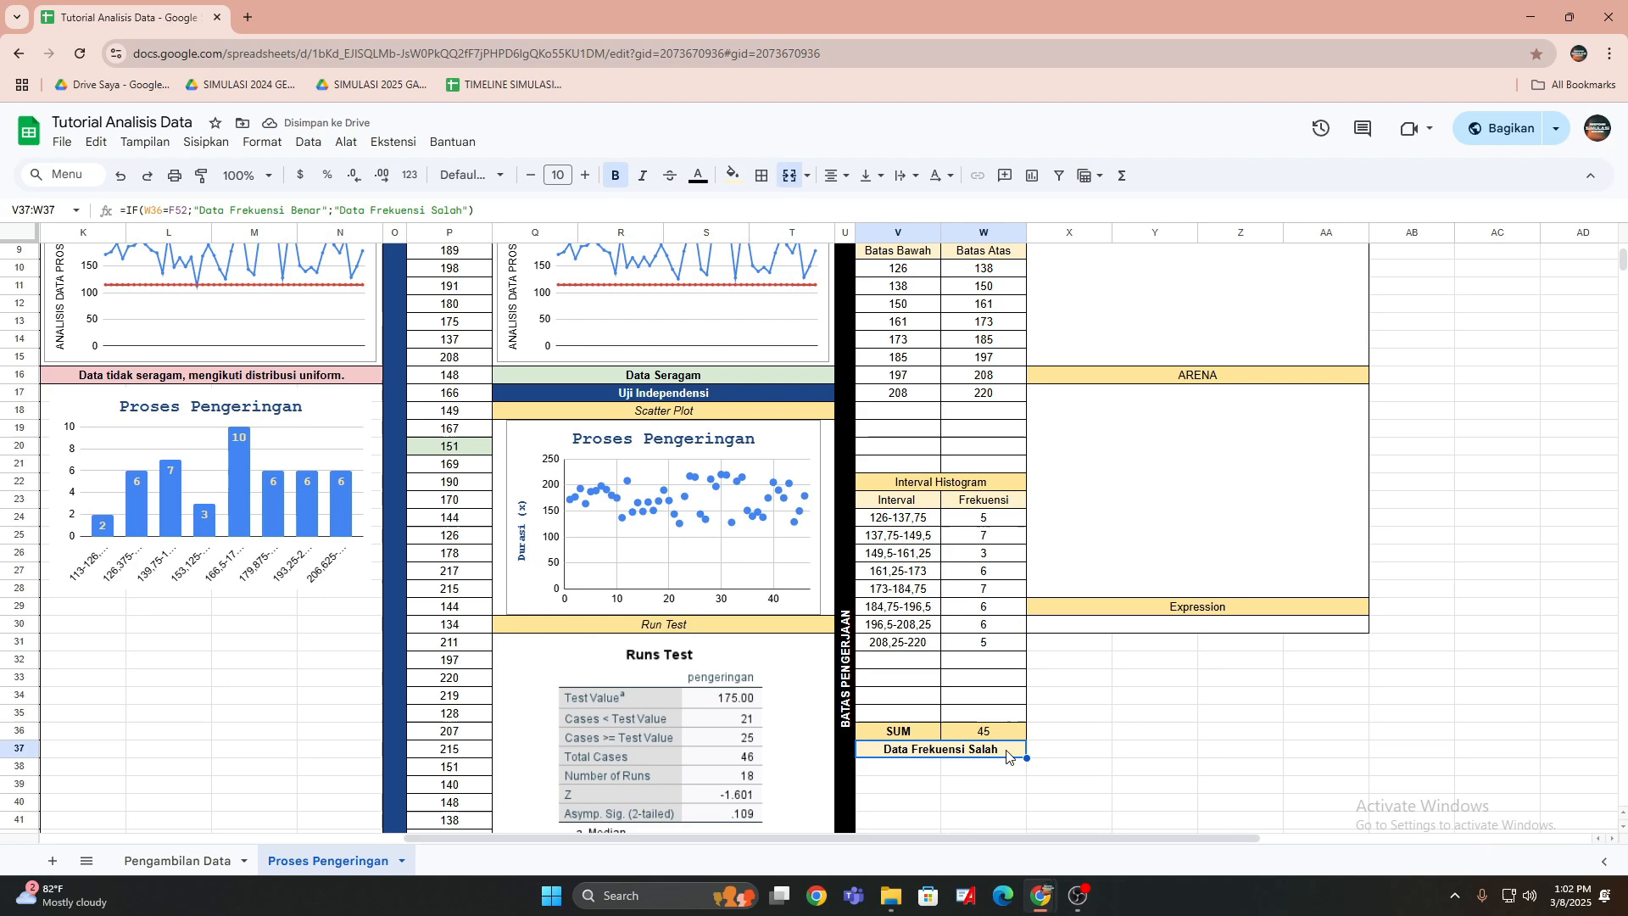
pyautogui.click(1062, 751)
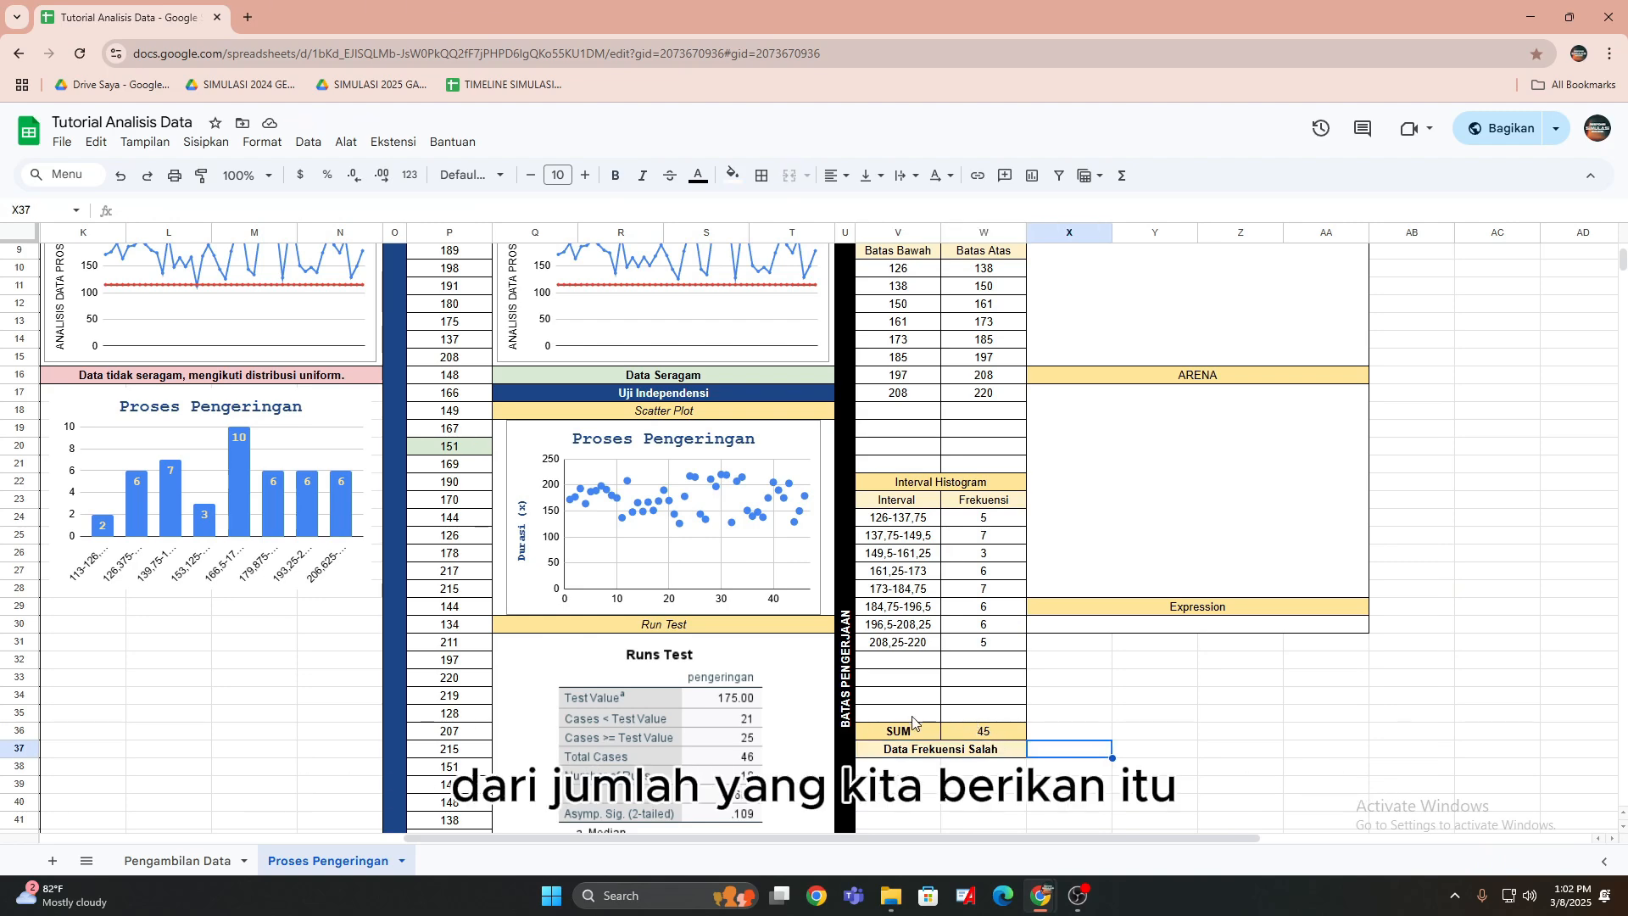
pyautogui.scroll(-5, 946, 751)
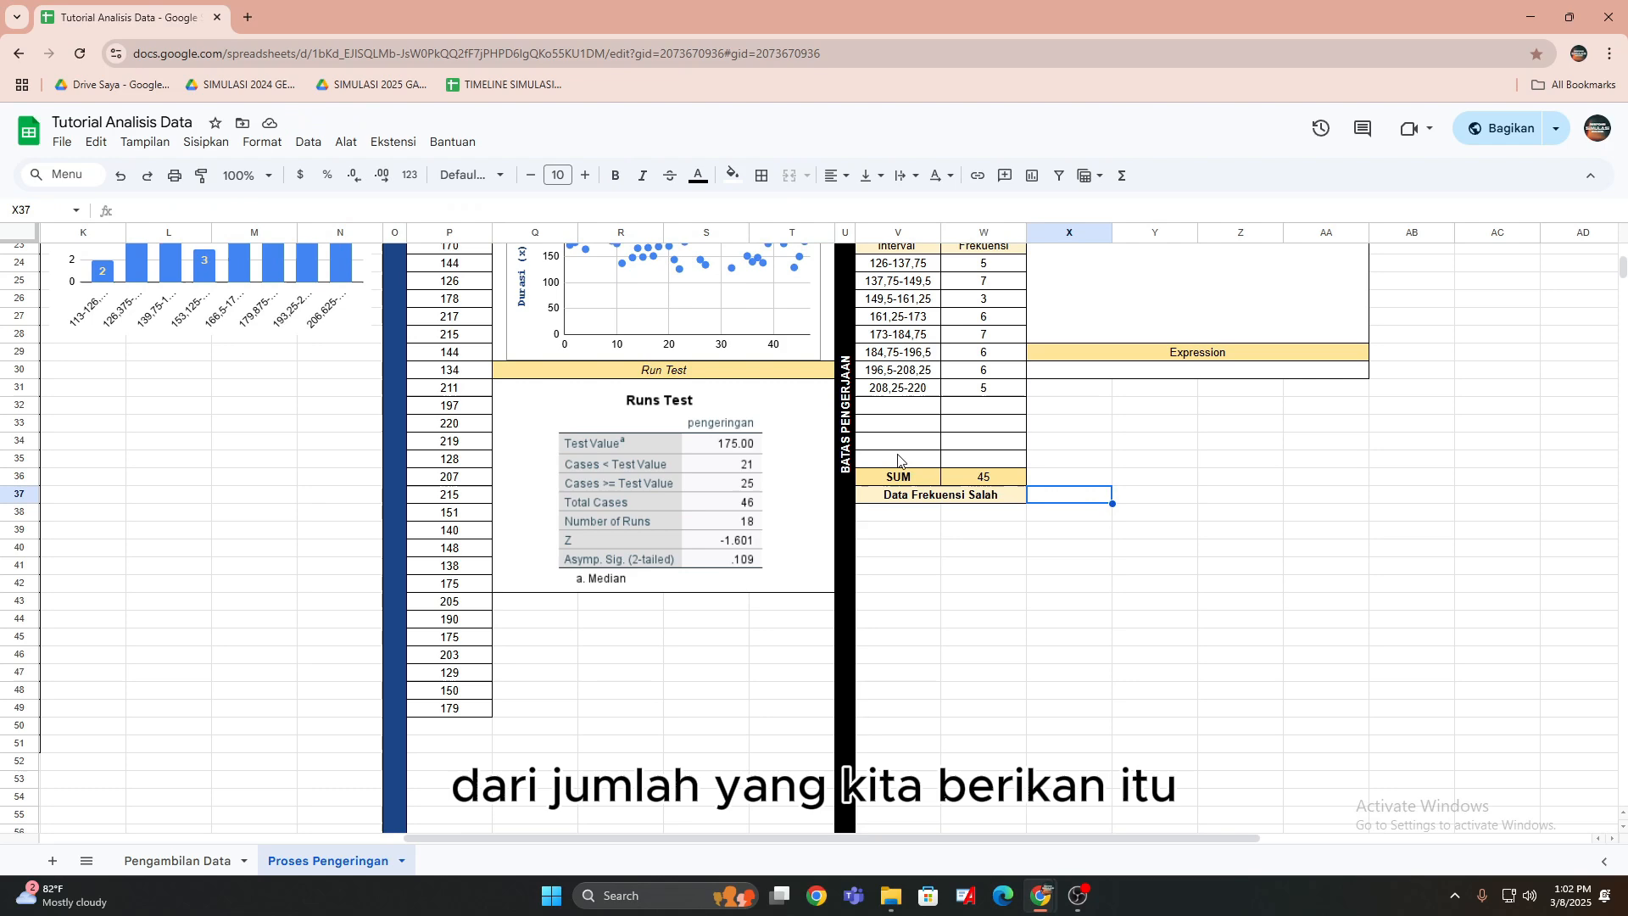
pyautogui.scroll(5, 994, 511)
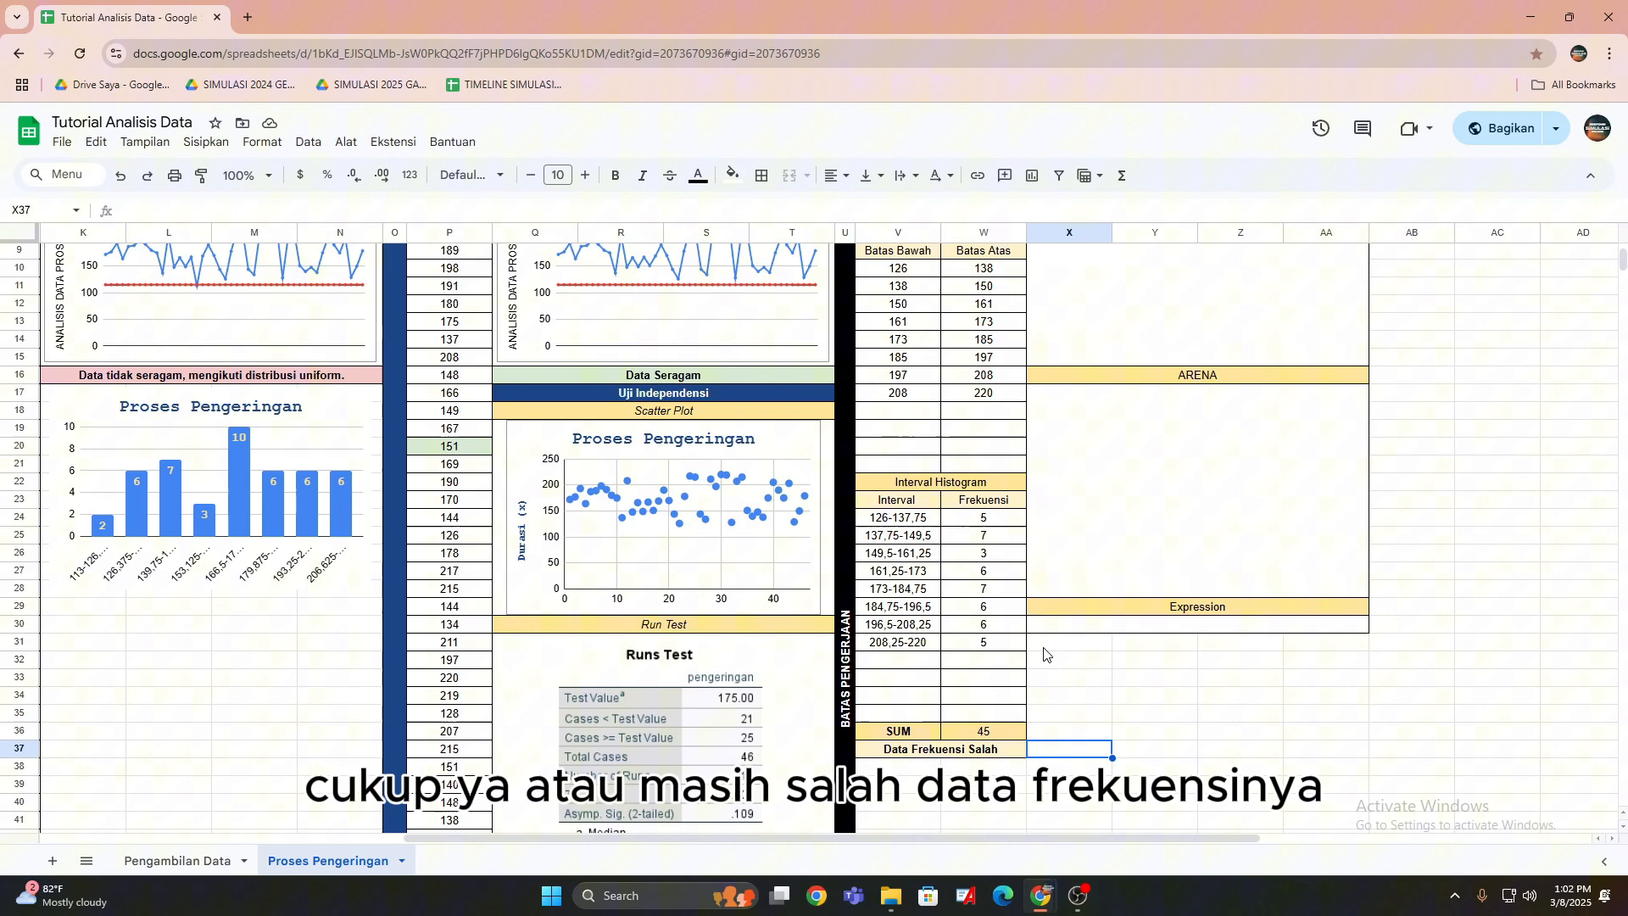
# Change the upper-limit criterion of the last class's COUNTIFS formula in W31 to "<="&W17.
pyautogui.click(999, 647)
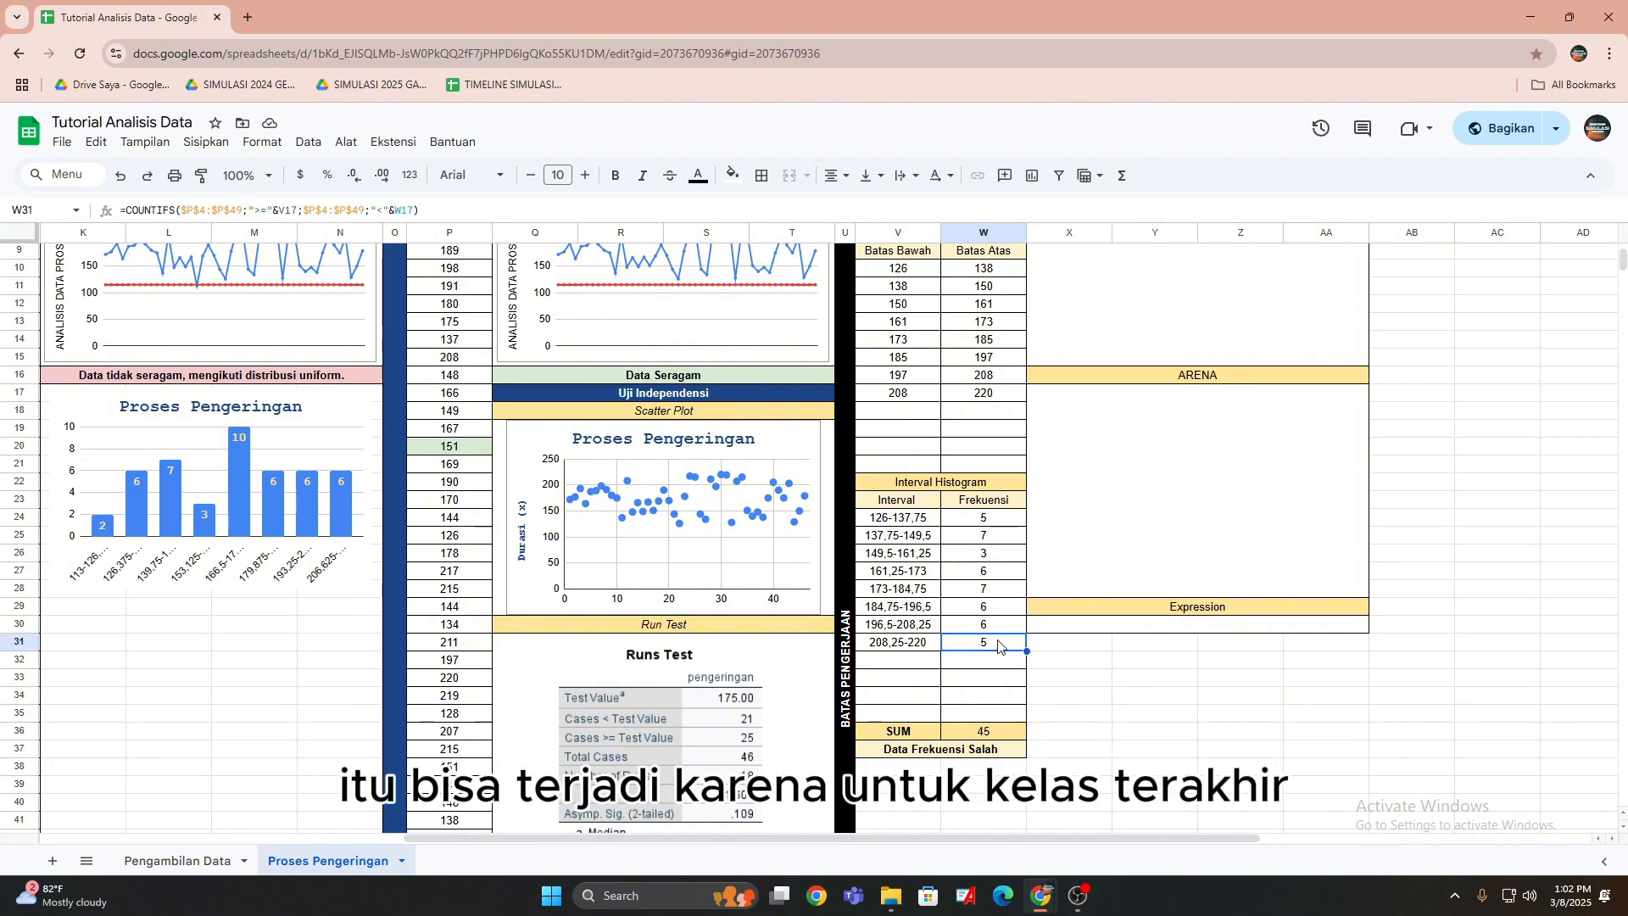
pyautogui.doubleClick(999, 647)
pyautogui.click(1210, 642)
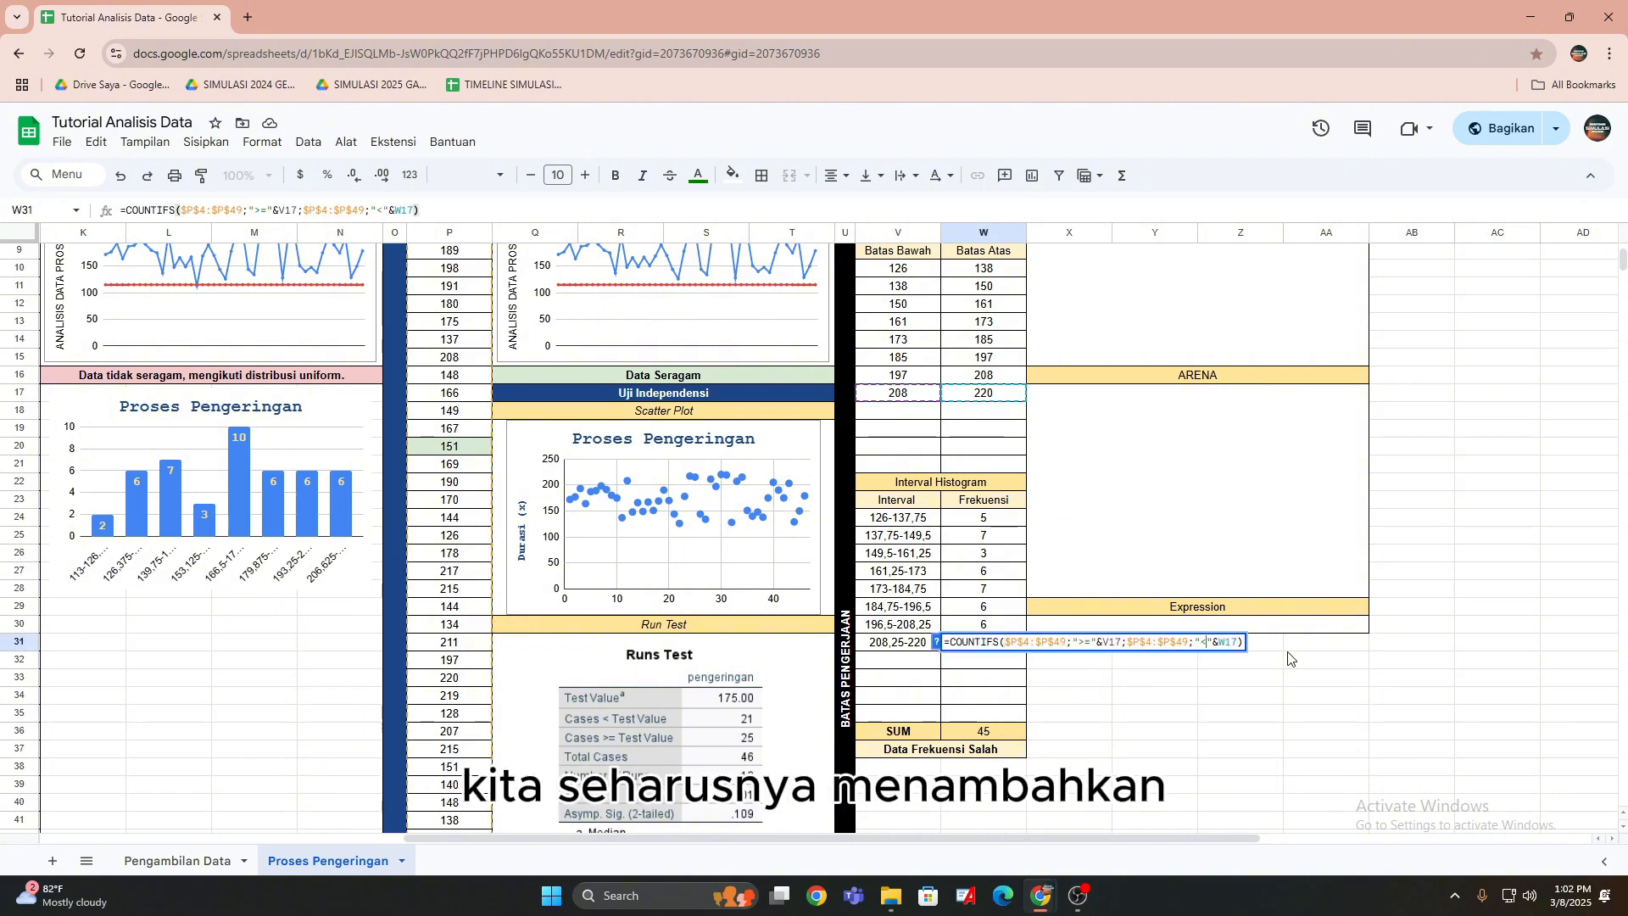
pyautogui.write('=')
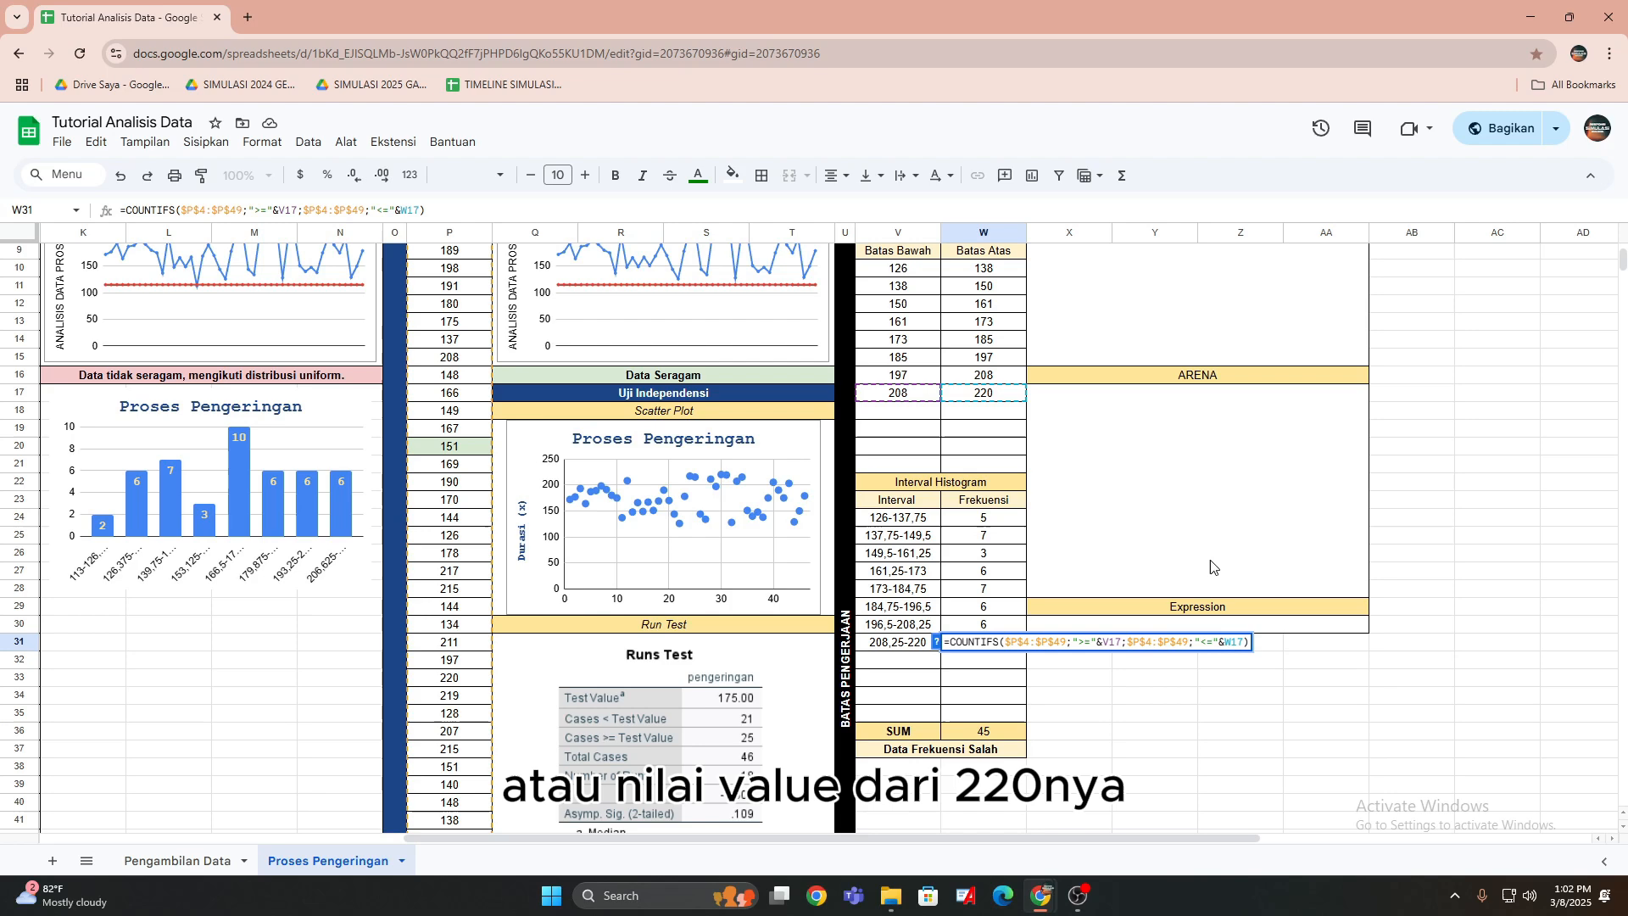
pyautogui.press('Return')
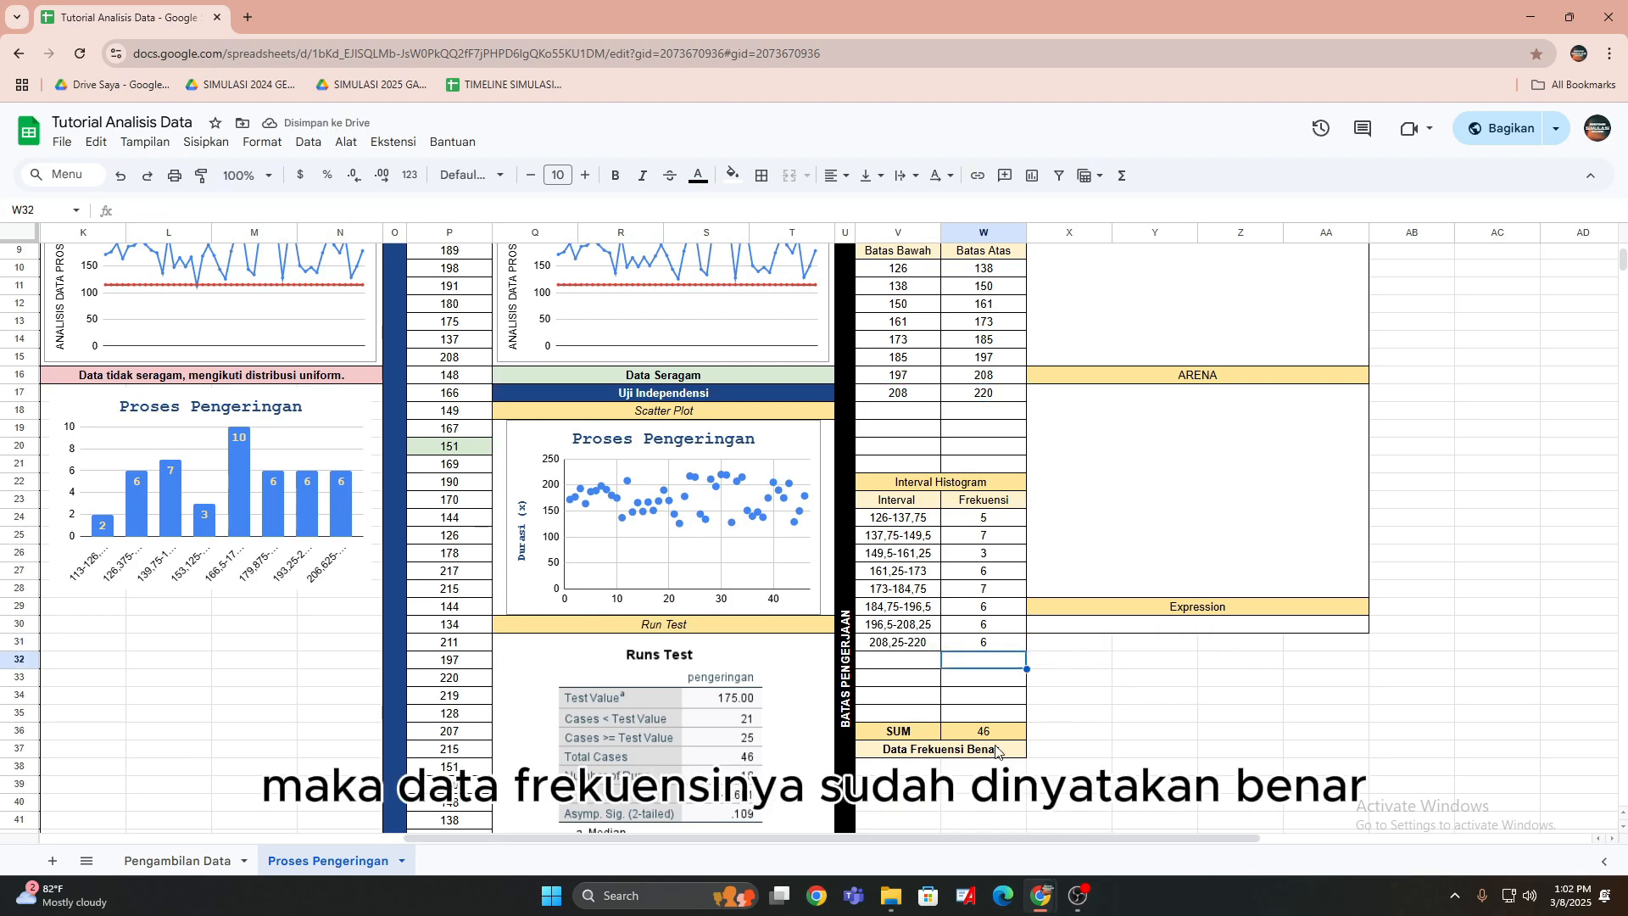
# Insert a column chart from the class intervals and frequencies in V24:W31.
pyautogui.scroll(3, 1191, 675)
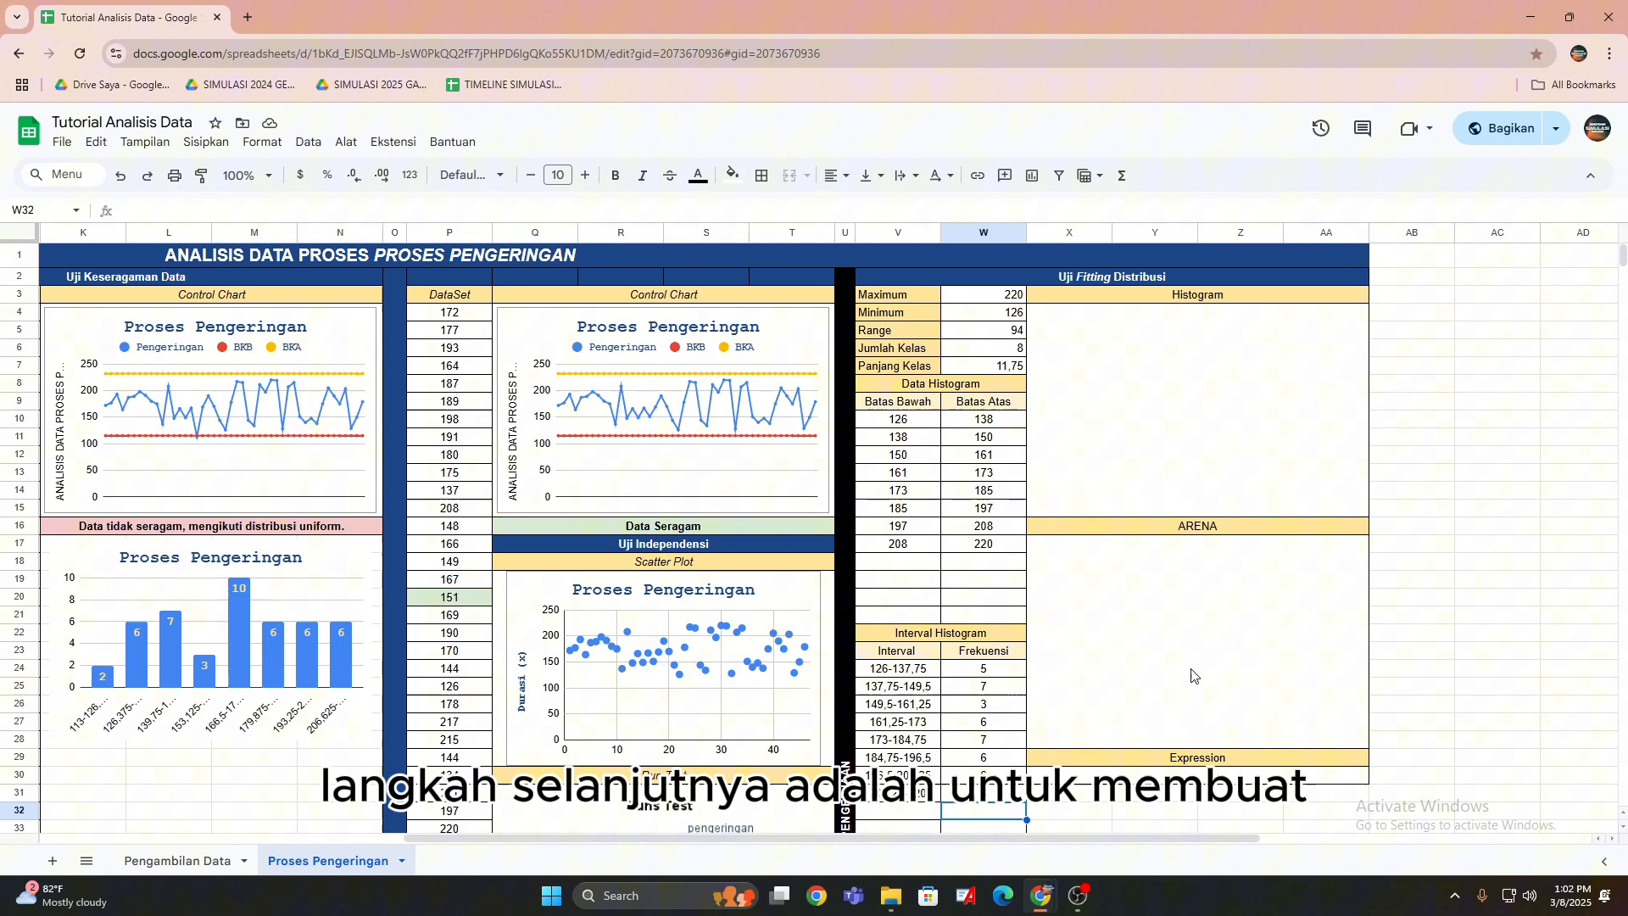
pyautogui.moveTo(899, 676); pyautogui.dragTo(989, 802)
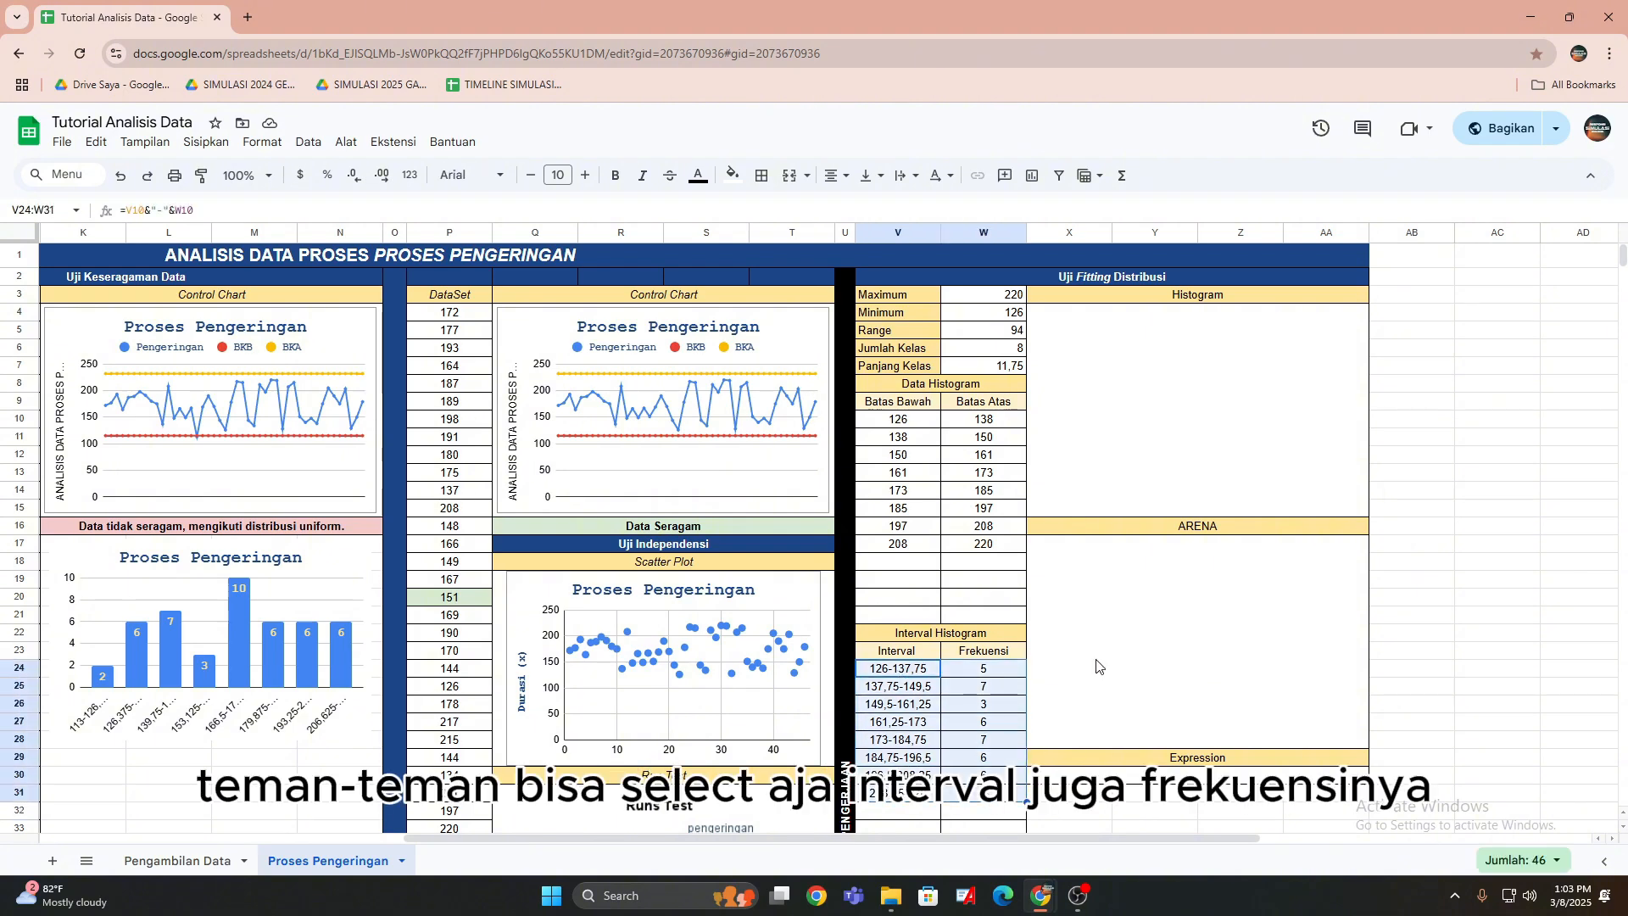
pyautogui.scroll(-2, 1096, 665)
pyautogui.scroll(1, 1096, 666)
pyautogui.scroll(2, 1096, 665)
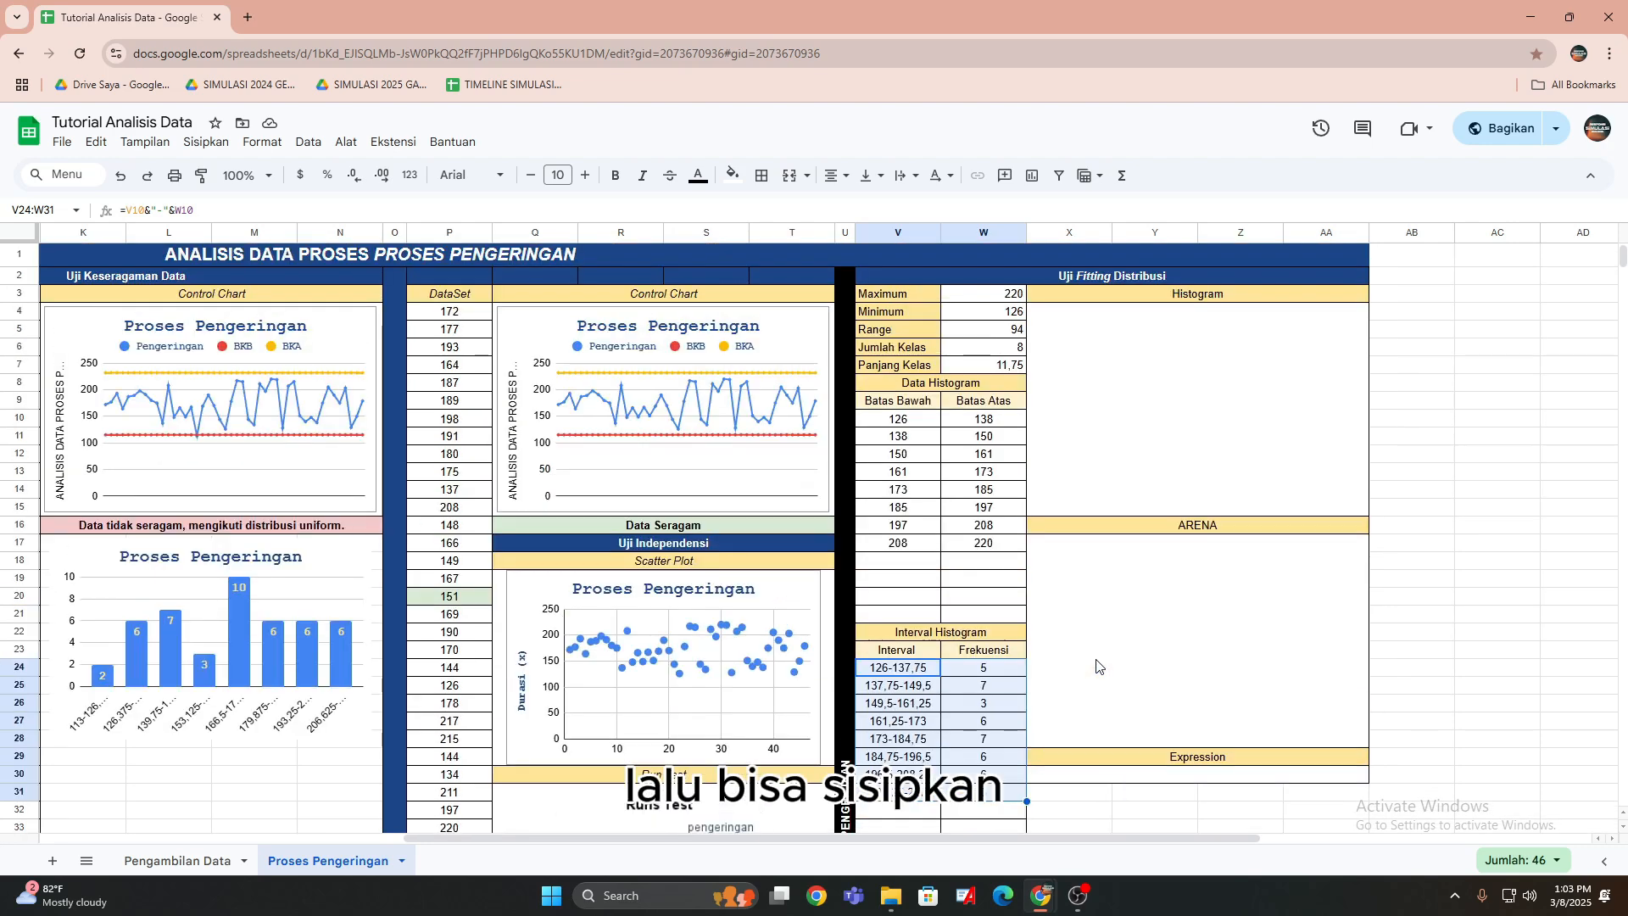
pyautogui.click(206, 141)
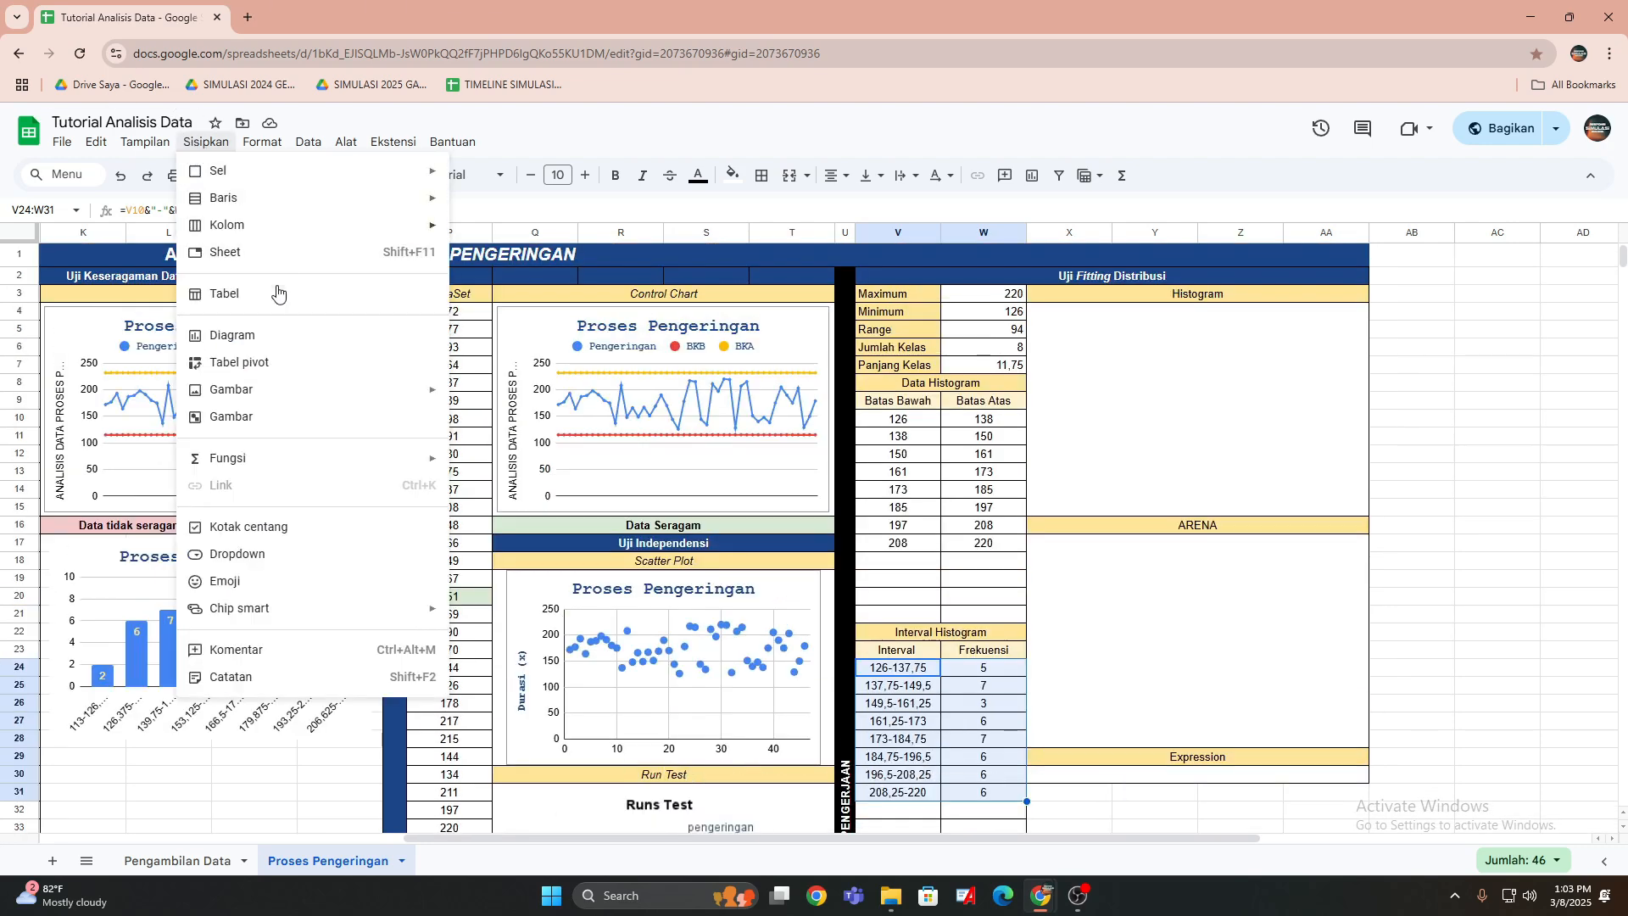
pyautogui.click(280, 333)
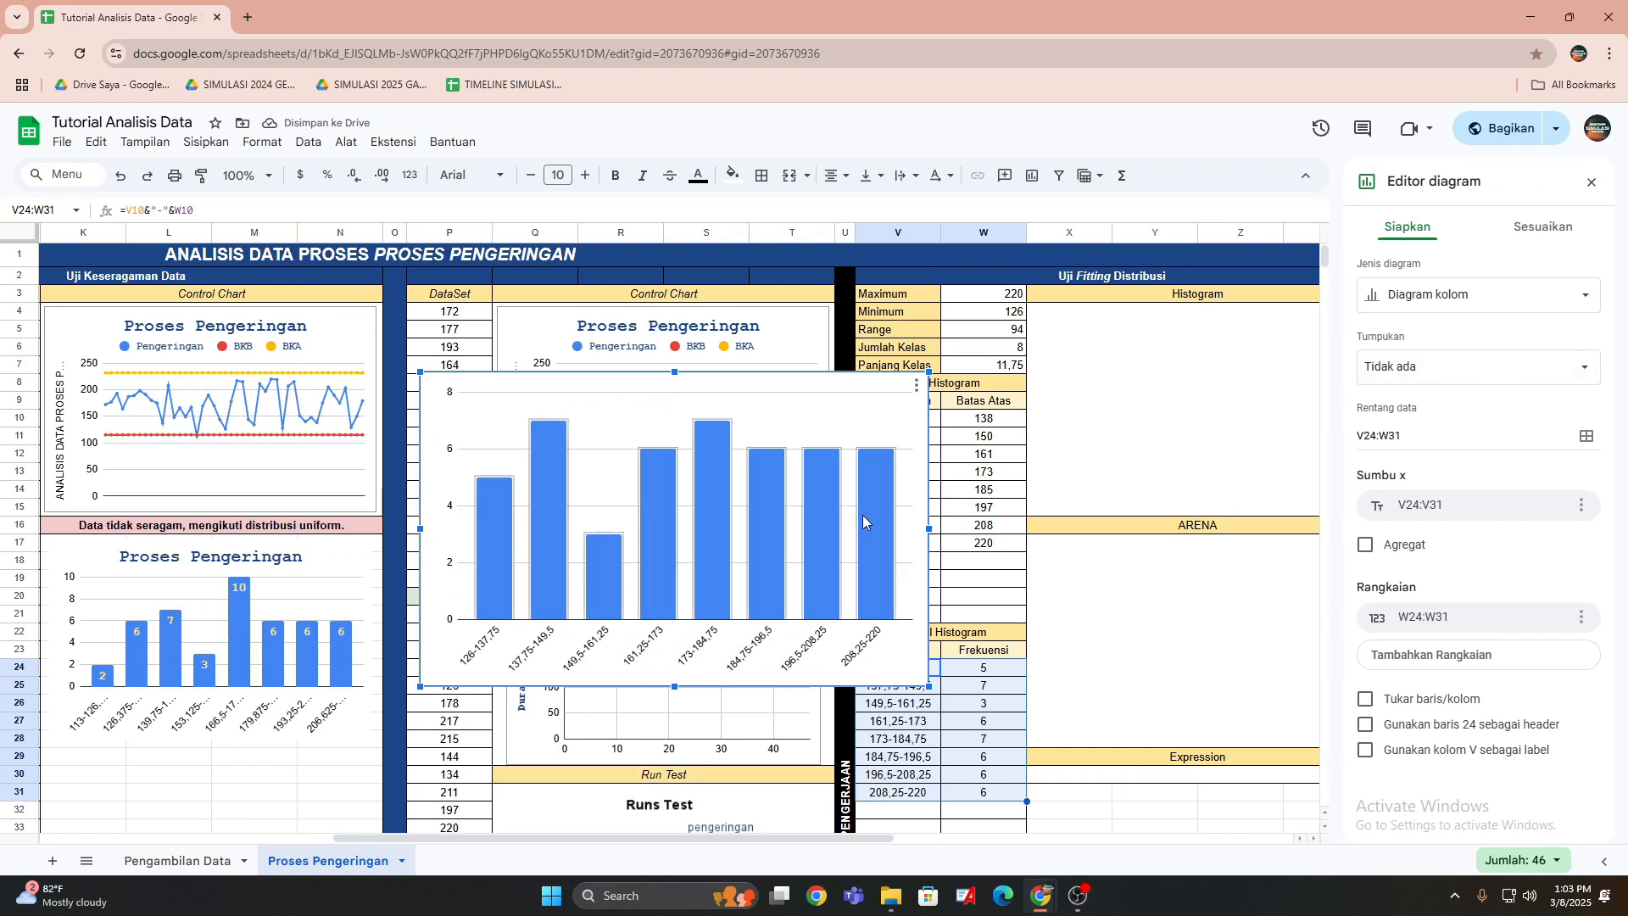
# Add the chart title "Proses Pengeringan" to the new column chart.
pyautogui.click(1548, 231)
pyautogui.click(1399, 323)
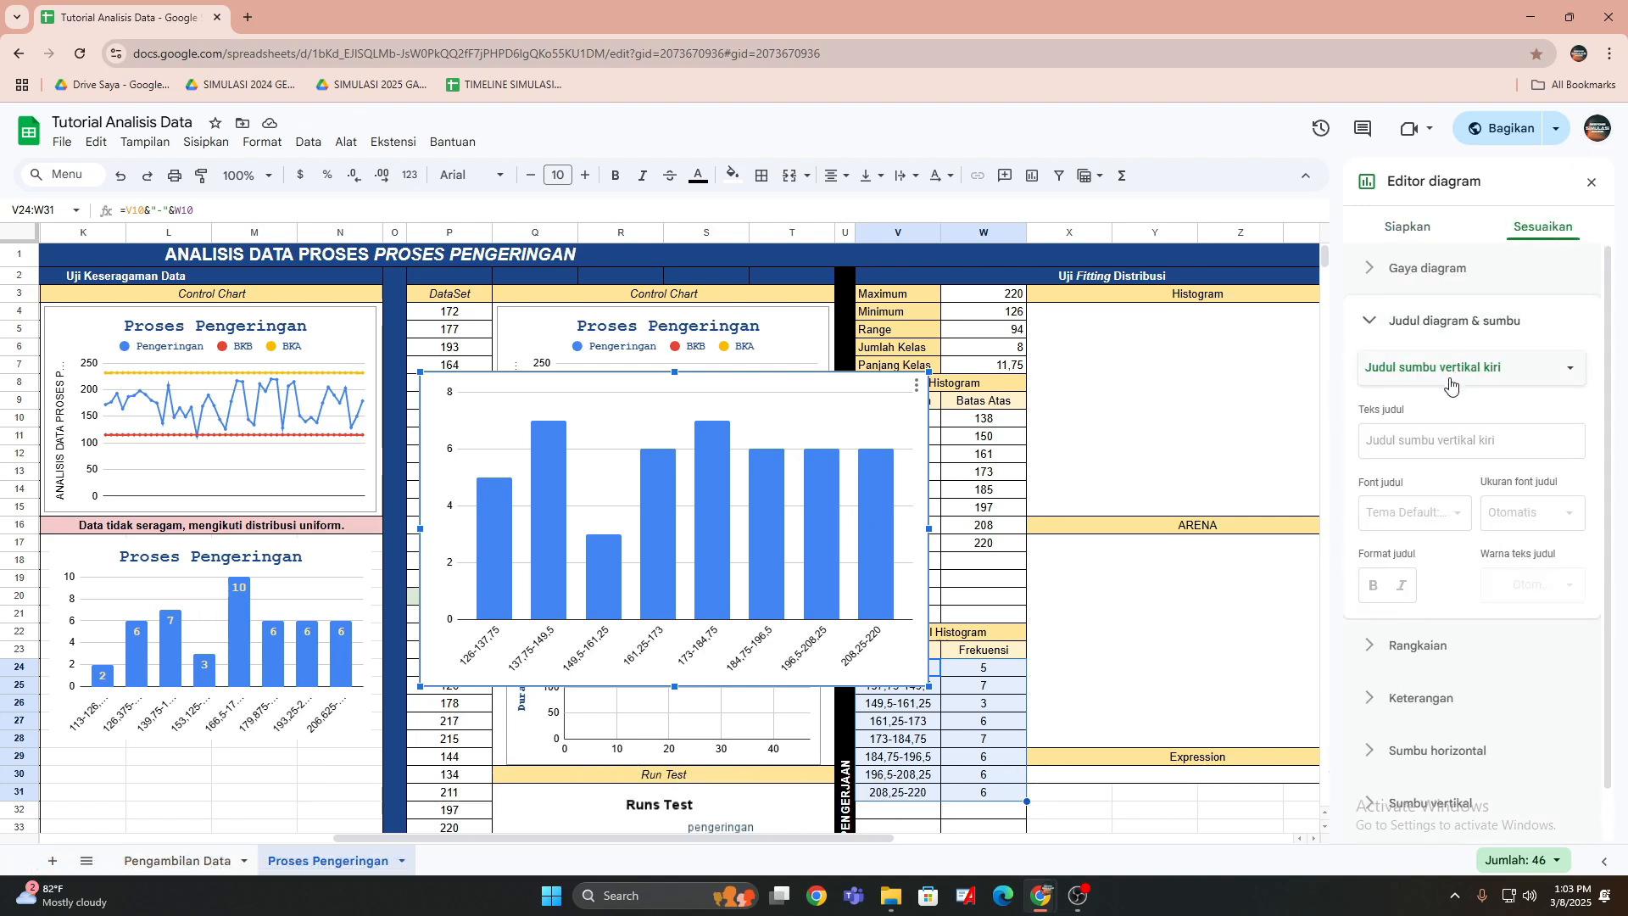
pyautogui.click(1450, 384)
pyautogui.click(1484, 281)
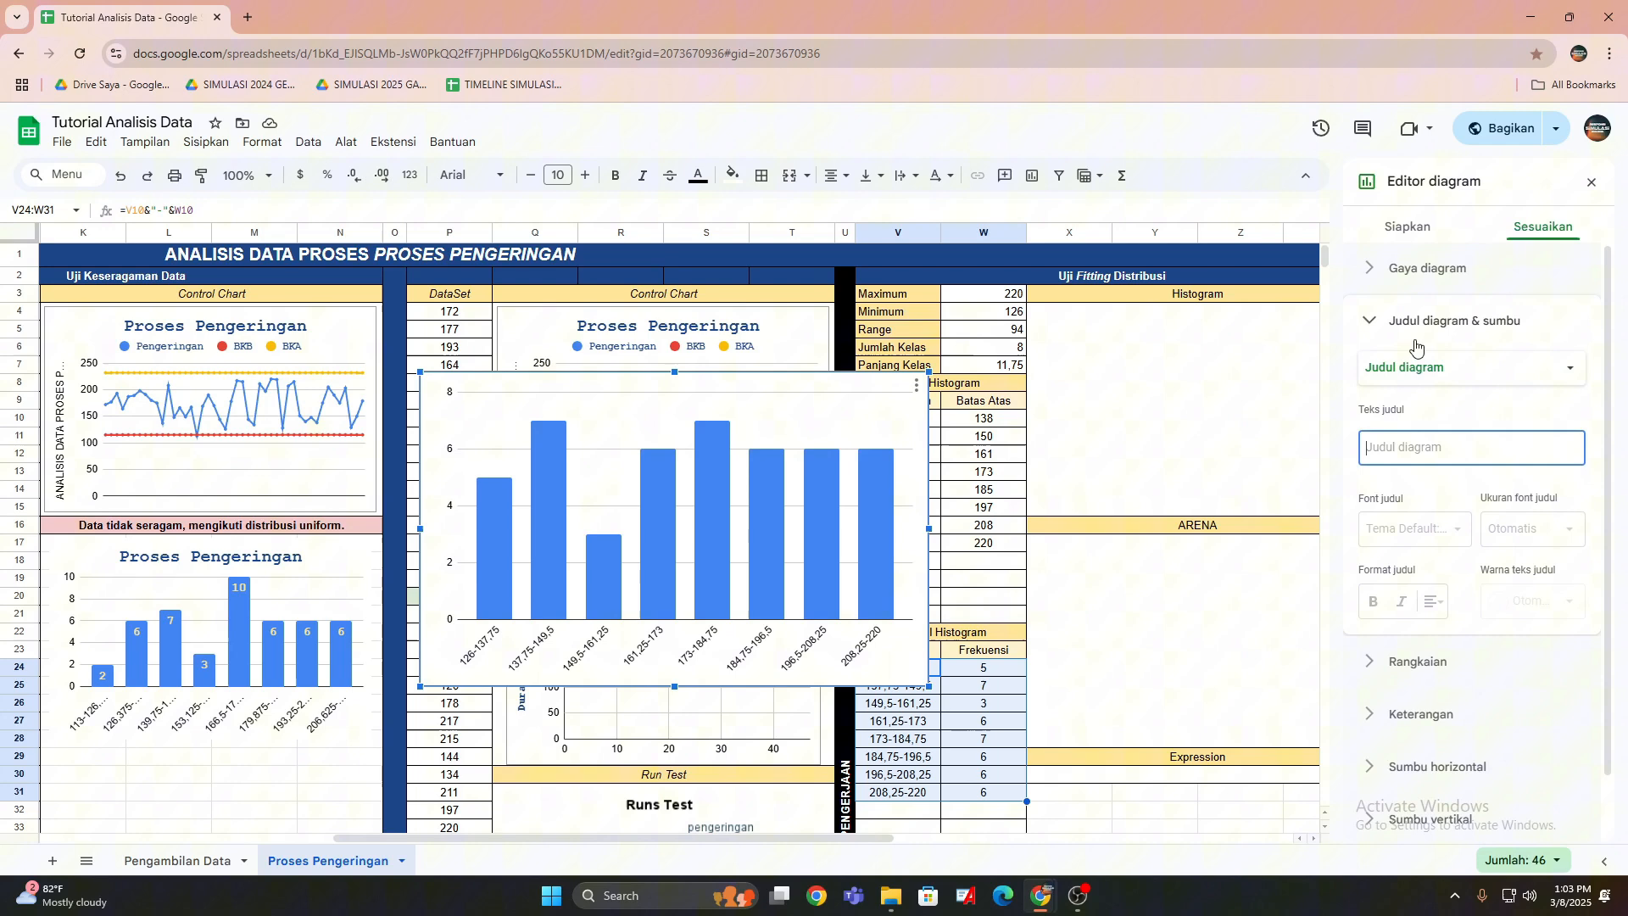
pyautogui.write('Proses P')
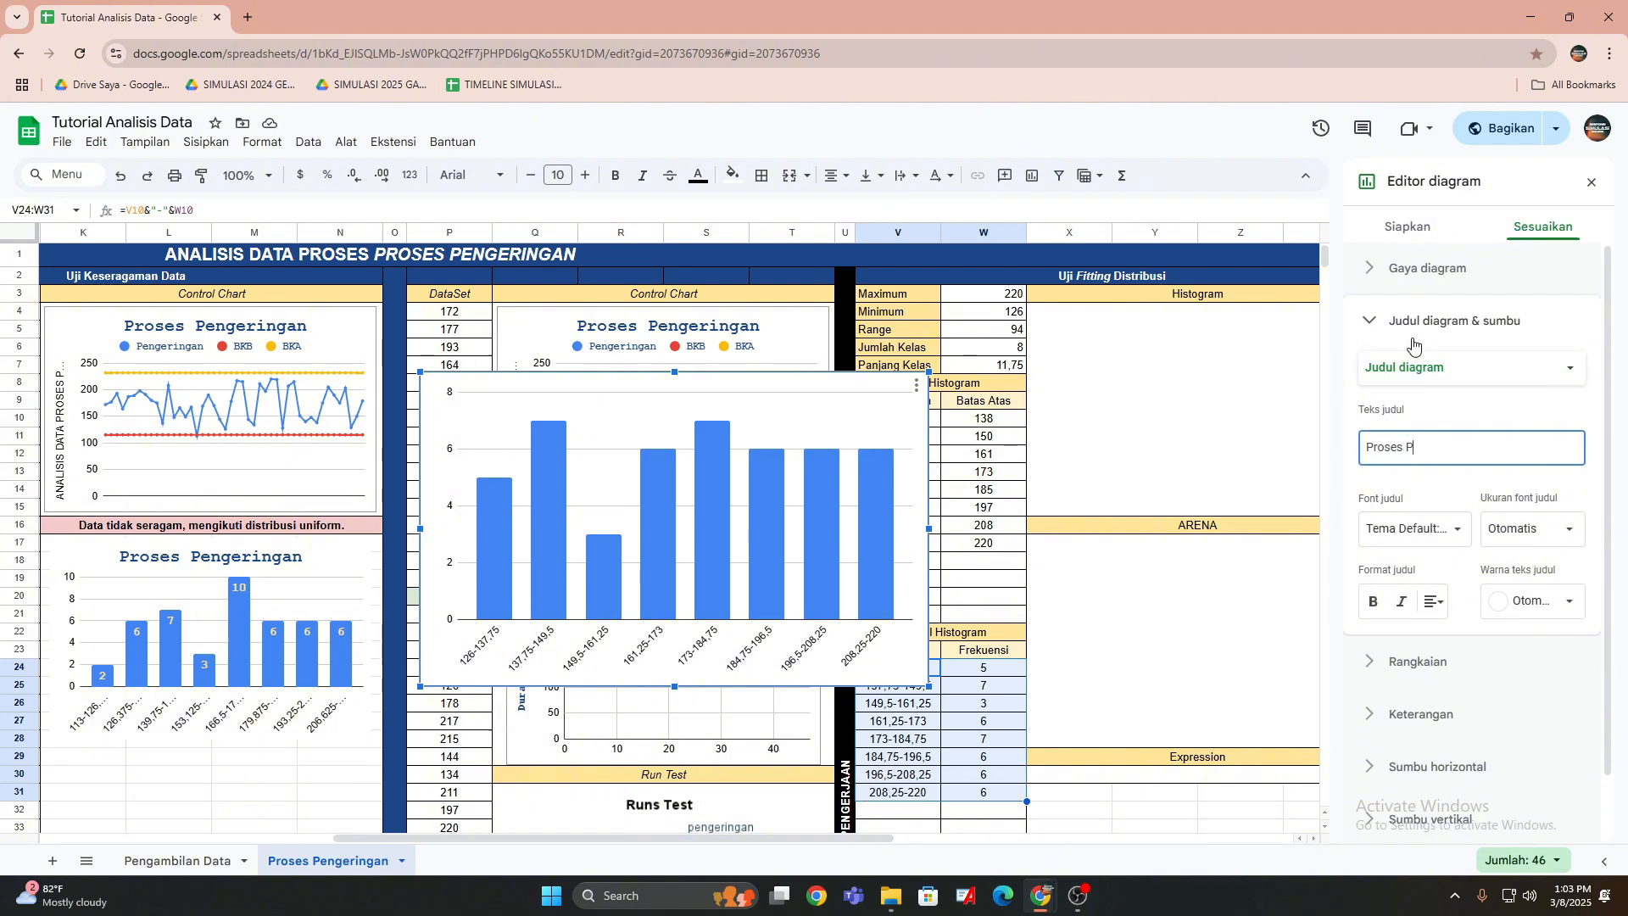
pyautogui.write('engeringan')
# Format the chart title as bold Courier New, centred, in dark blue.
pyautogui.click(1441, 530)
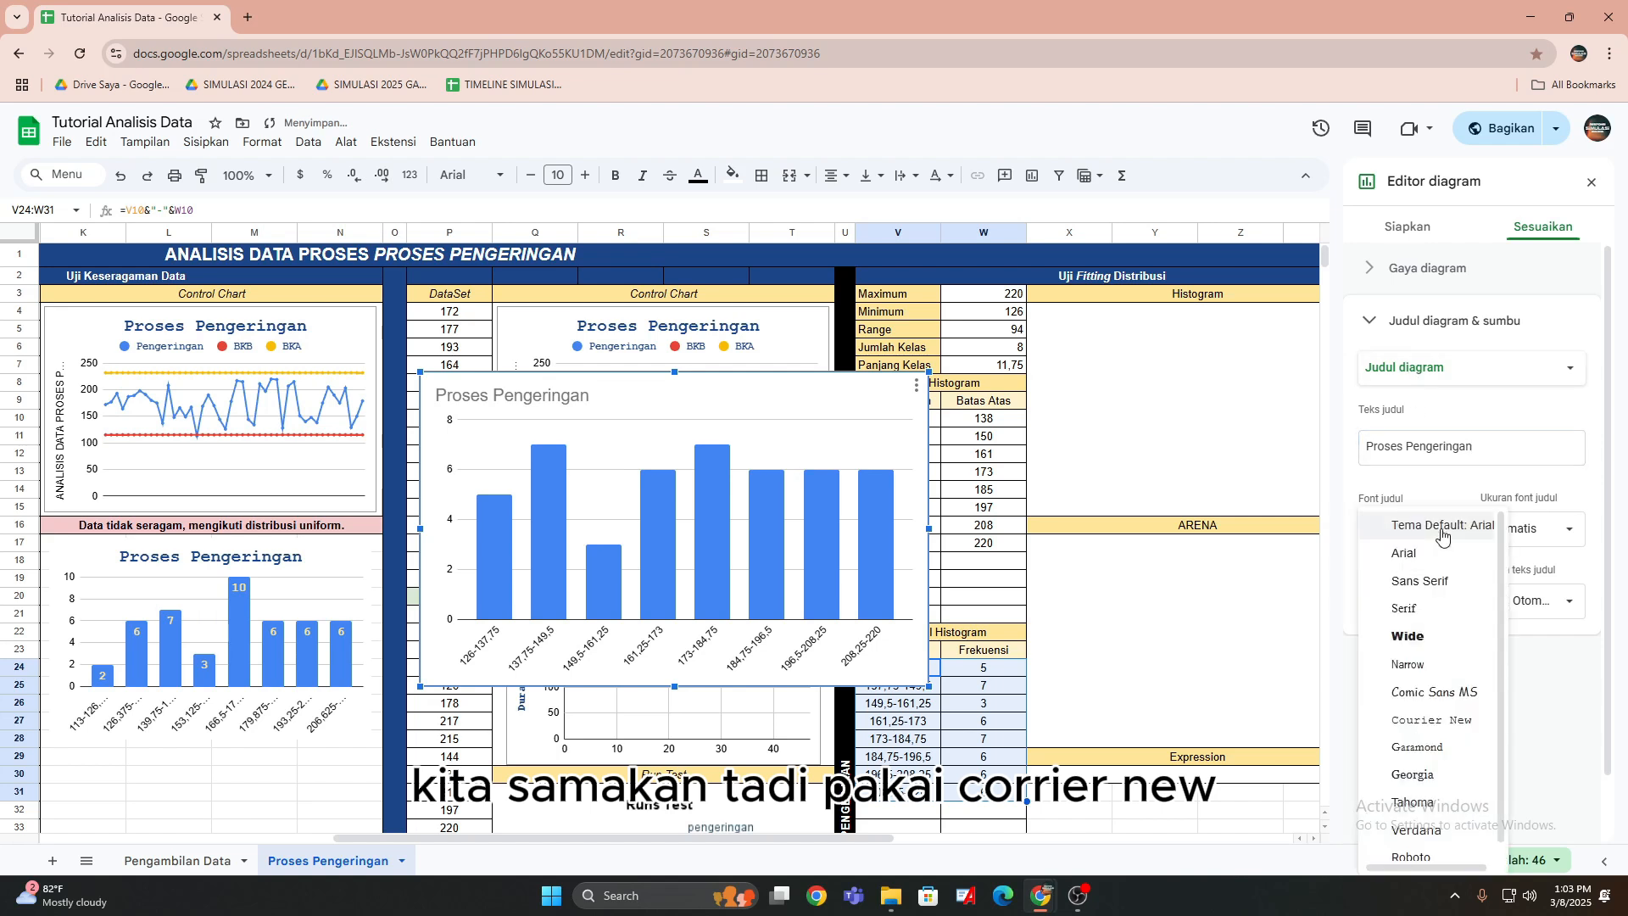
pyautogui.click(1433, 720)
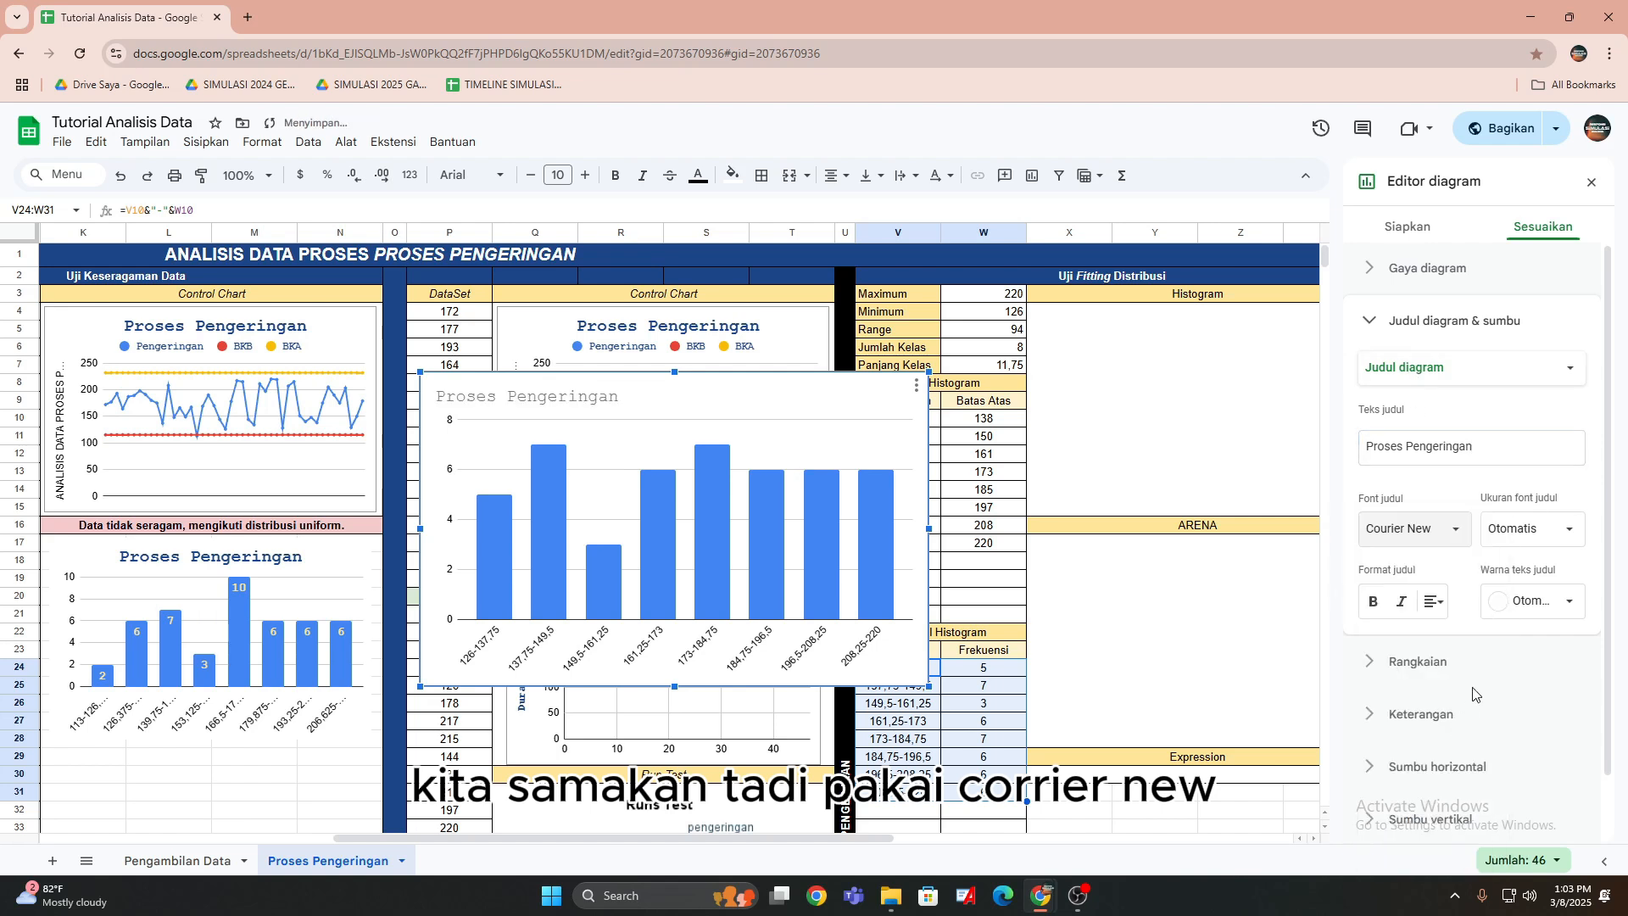
pyautogui.click(1373, 603)
pyautogui.click(1433, 602)
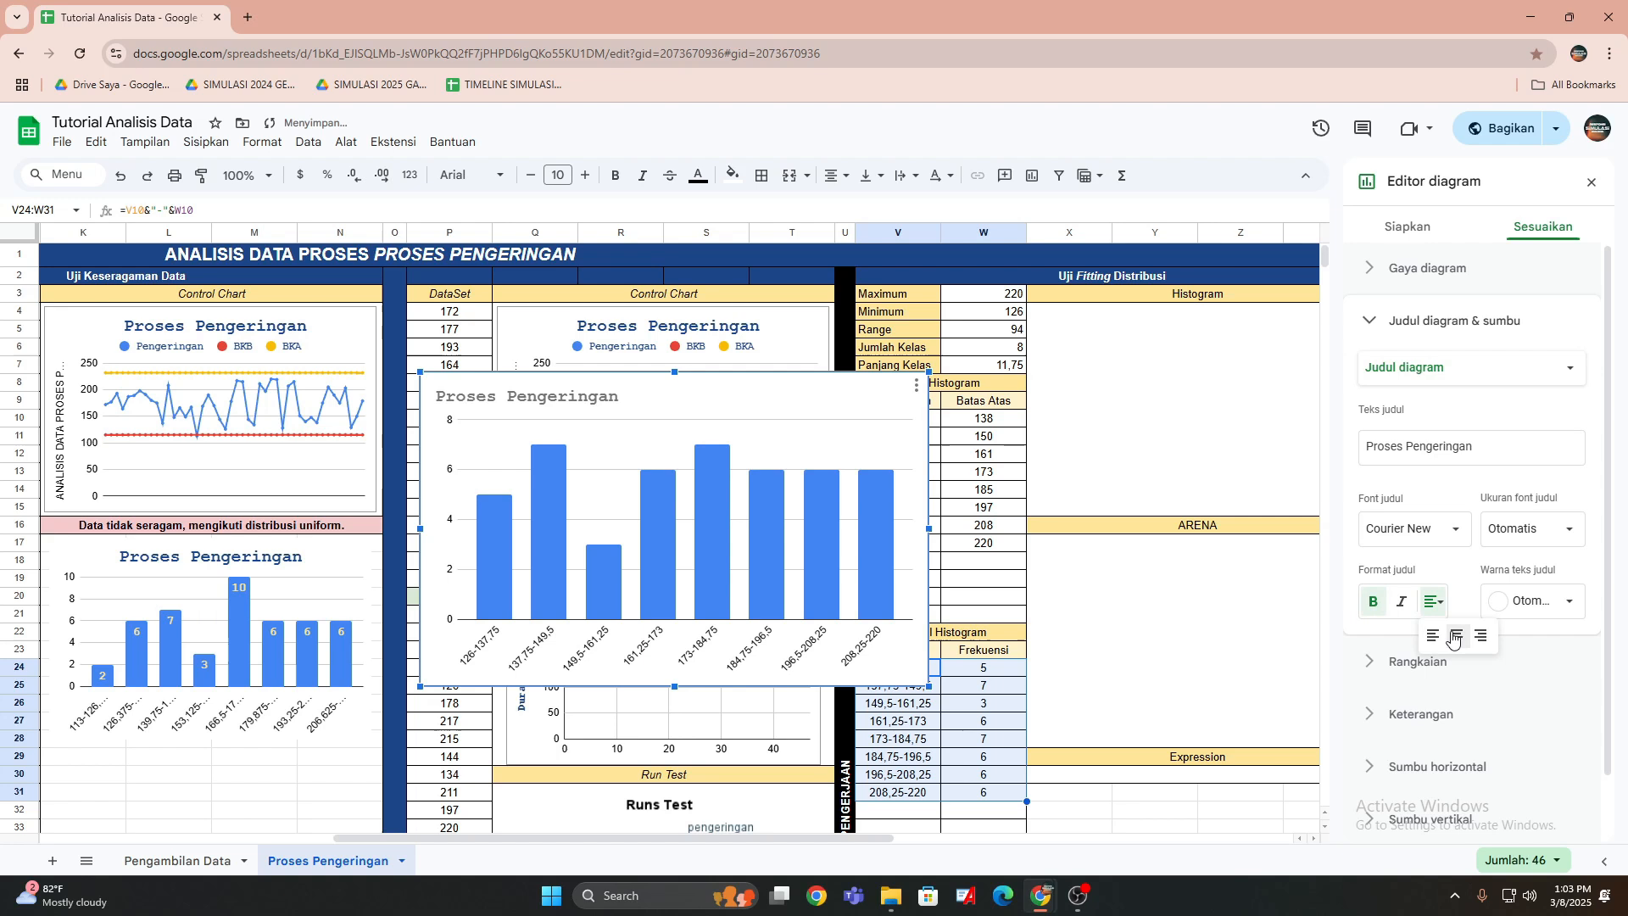
pyautogui.click(1453, 637)
pyautogui.click(1533, 601)
pyautogui.click(1526, 484)
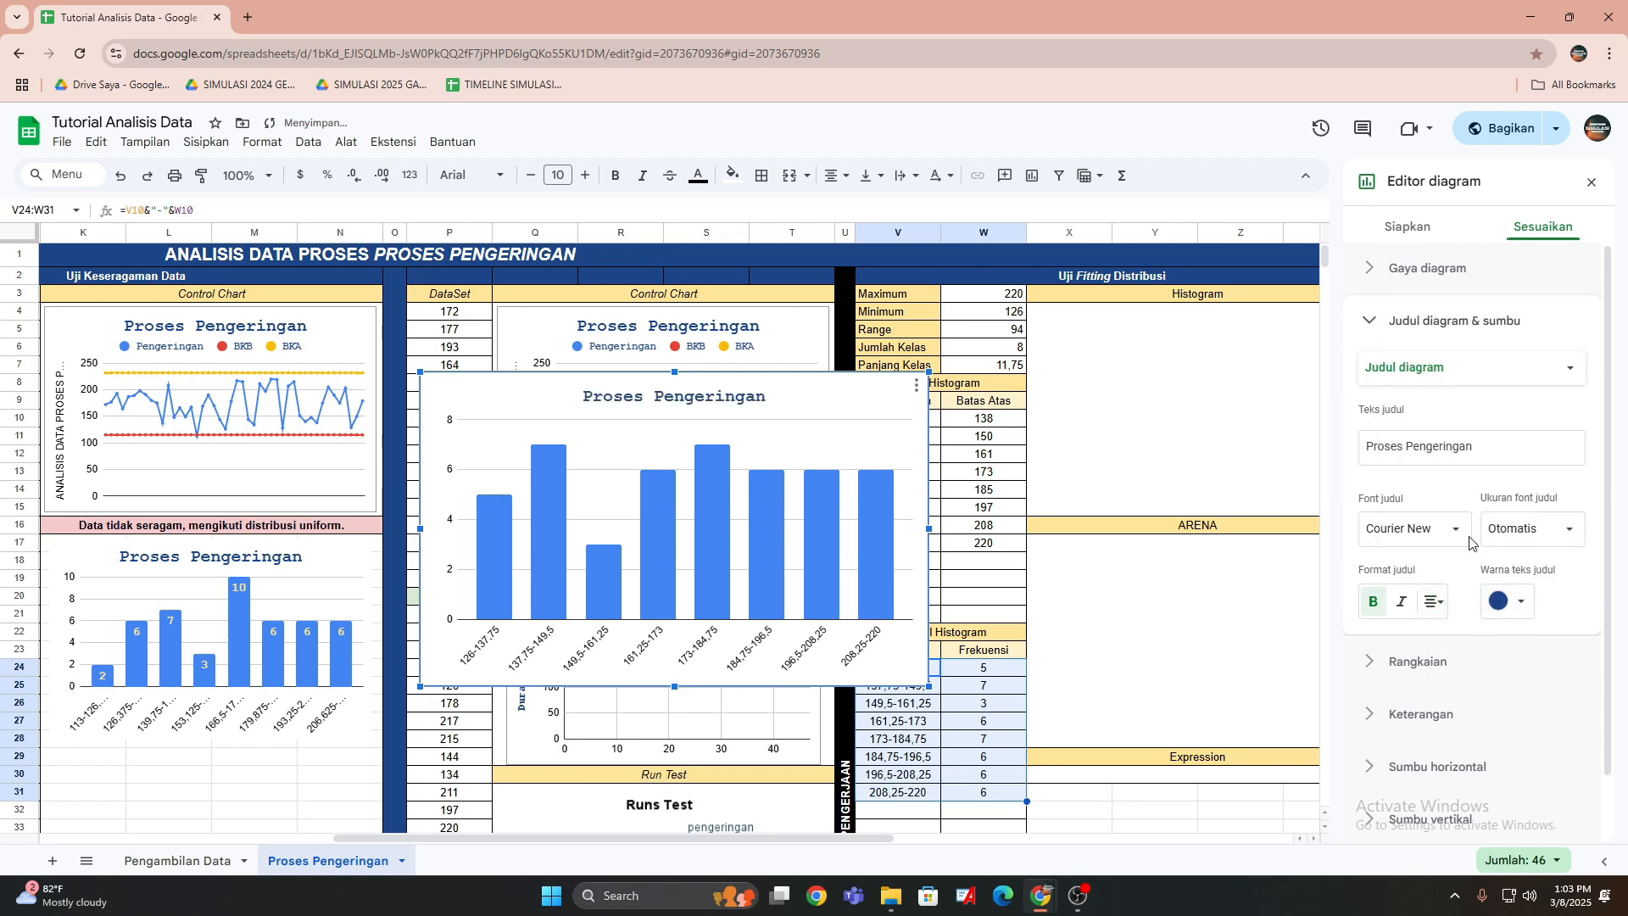
# Turn on data labels for the chart's frequency series.
pyautogui.click(1433, 320)
pyautogui.click(1414, 372)
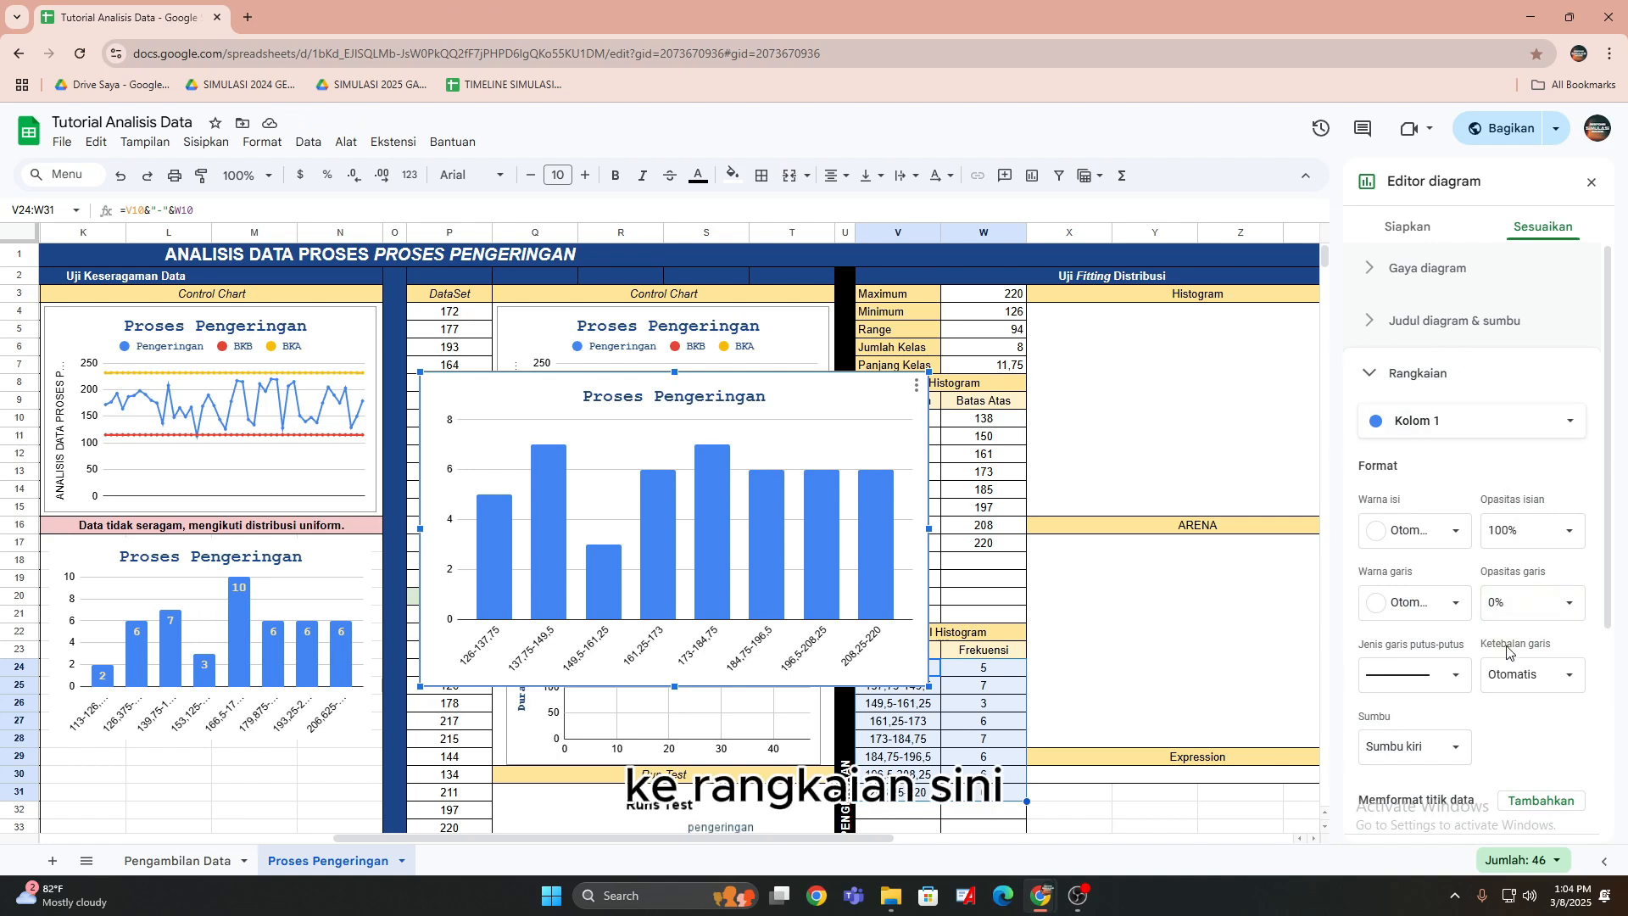
pyautogui.scroll(-2, 1463, 645)
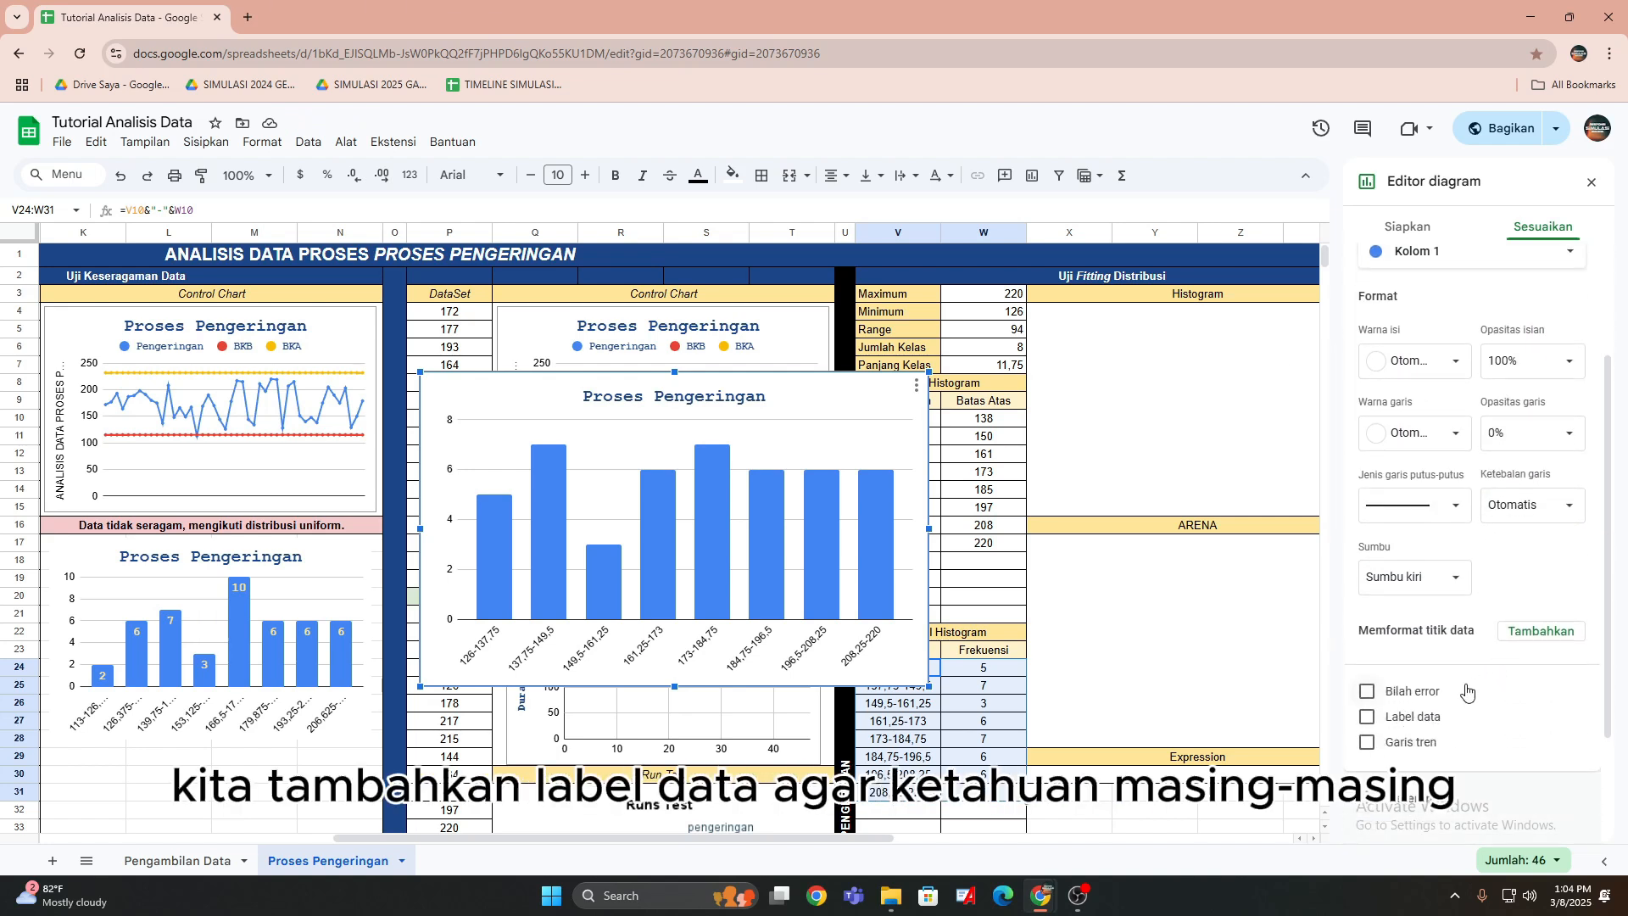
pyautogui.click(1367, 717)
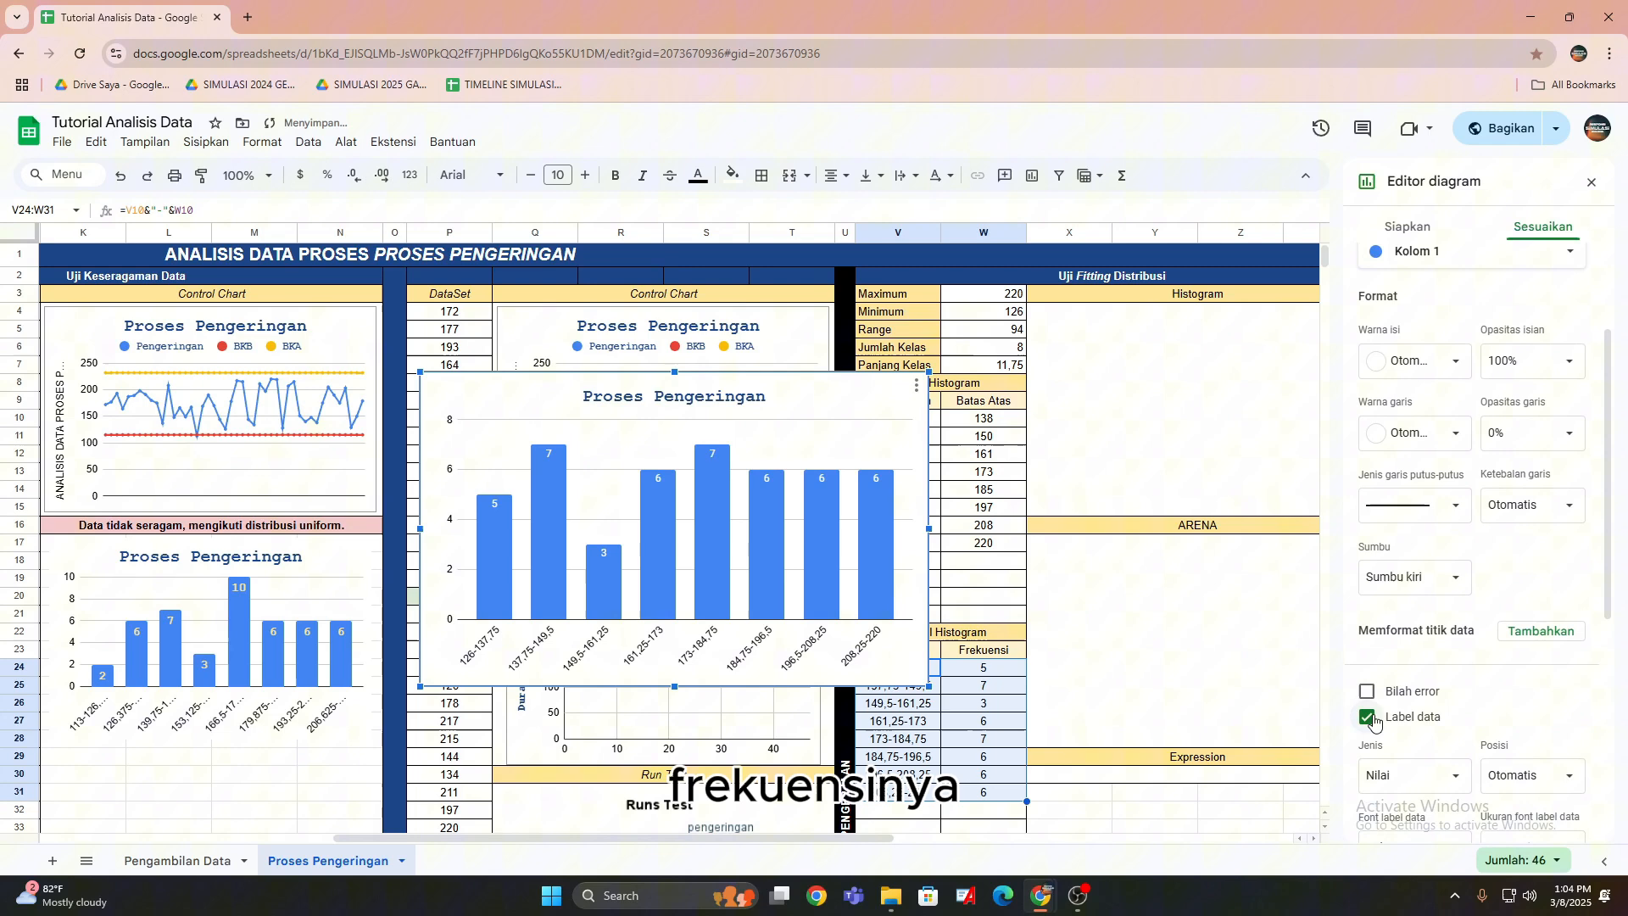
# Format the series' data labels as bold Courier New, size 16, in light yellow.
pyautogui.scroll(-3, 1454, 697)
pyautogui.scroll(-1, 1455, 697)
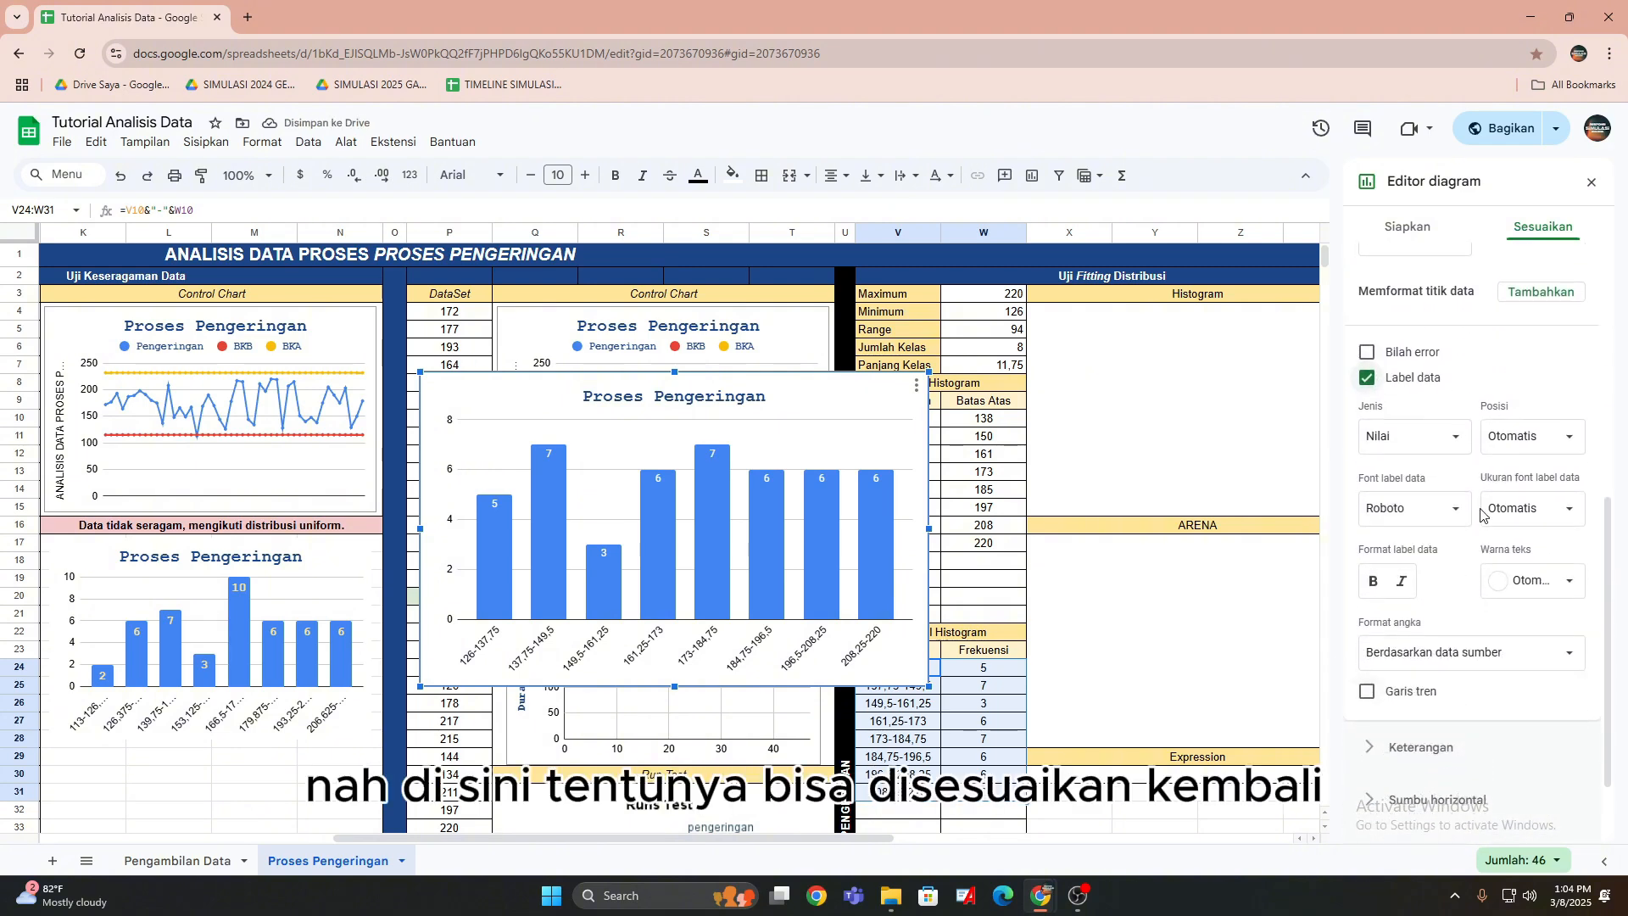
pyautogui.click(1433, 508)
pyautogui.click(1433, 366)
pyautogui.click(1374, 581)
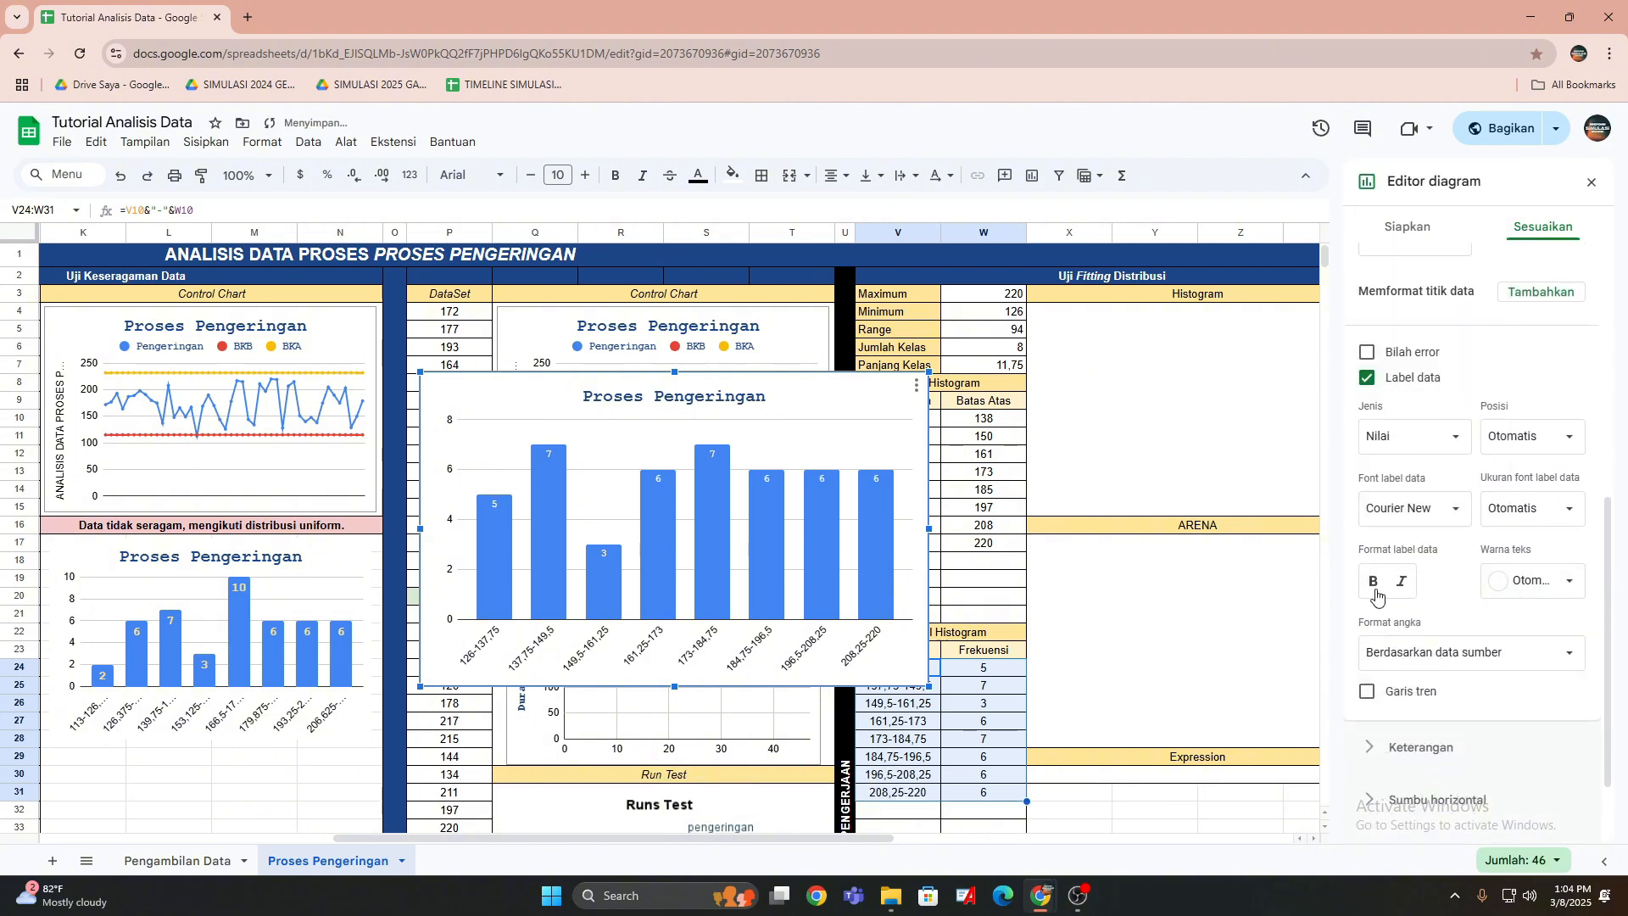
pyautogui.click(1547, 592)
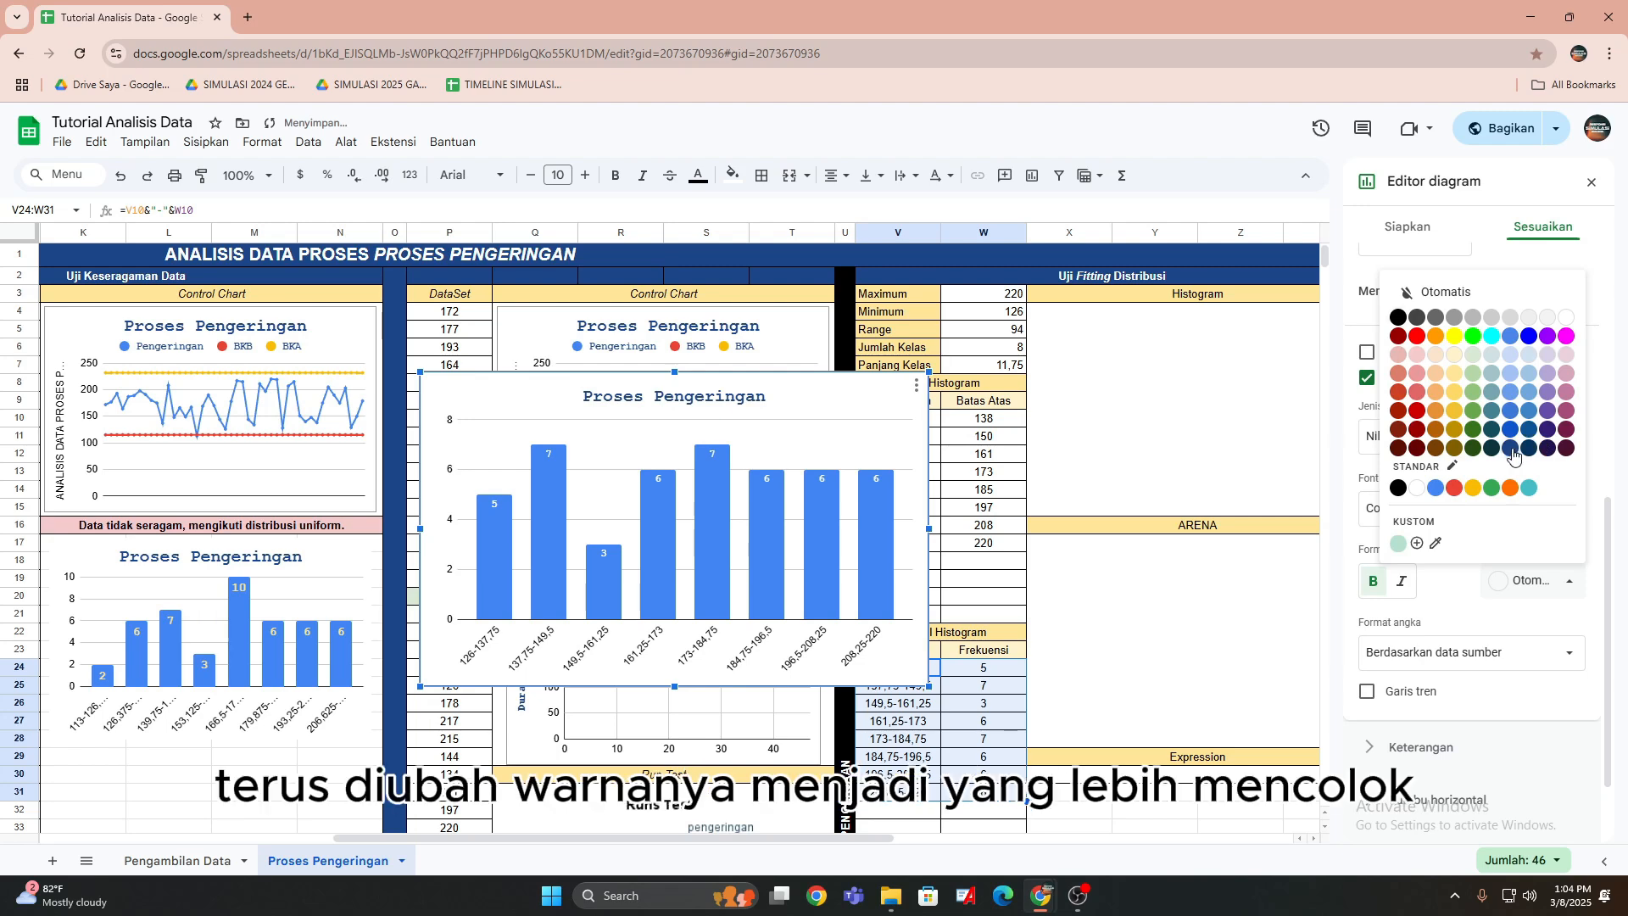
pyautogui.click(1512, 448)
pyautogui.click(1515, 584)
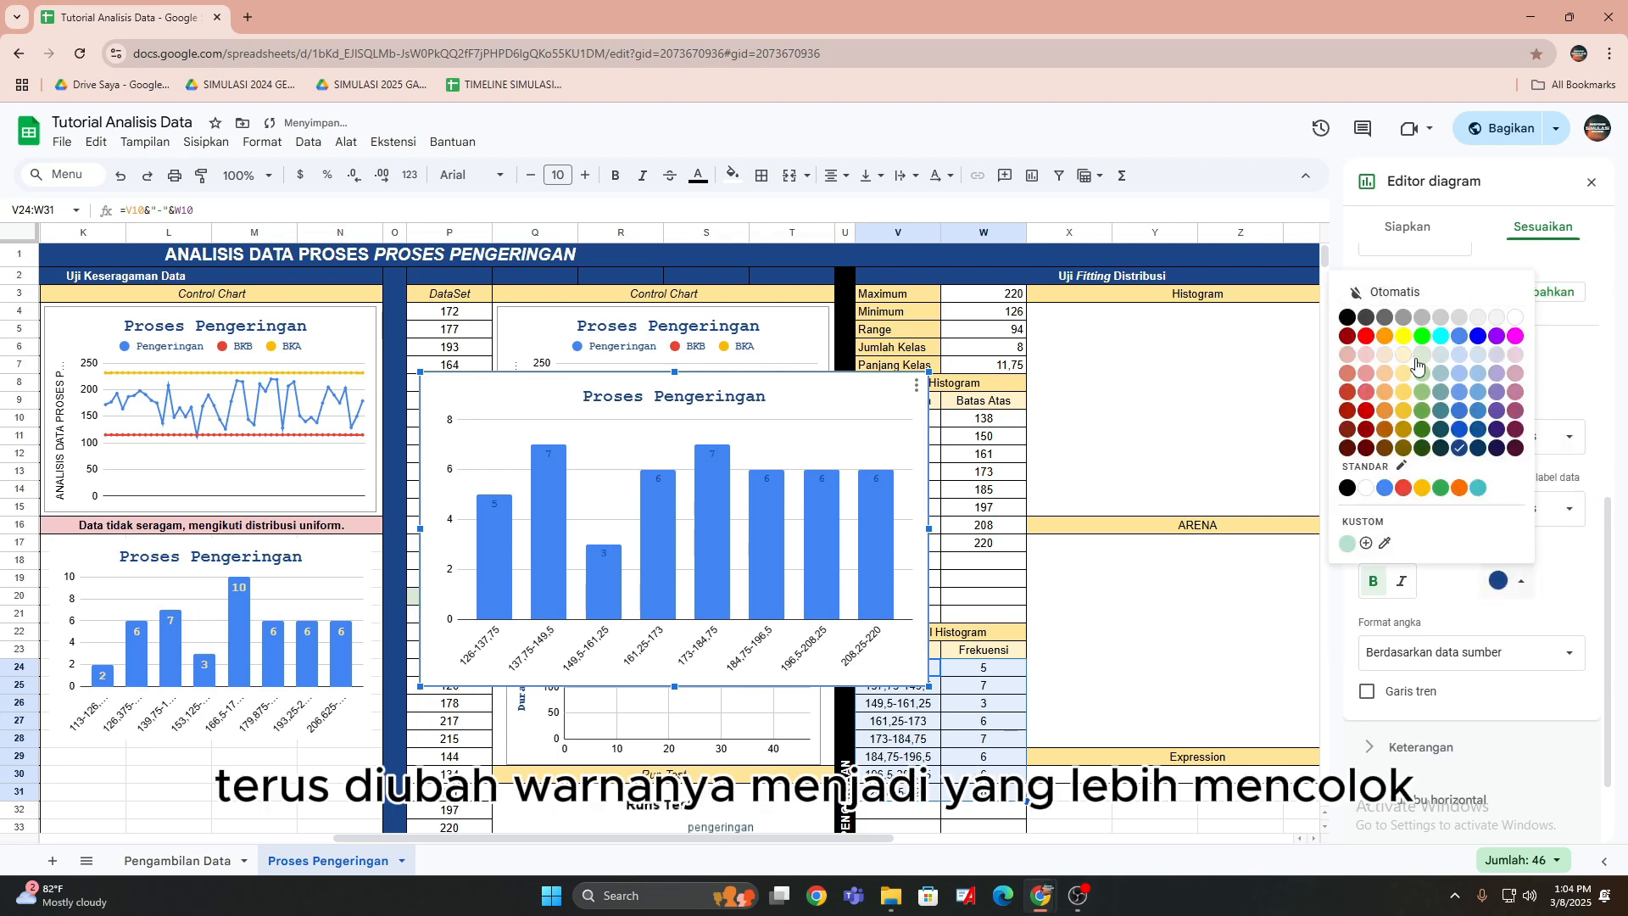
pyautogui.click(1409, 388)
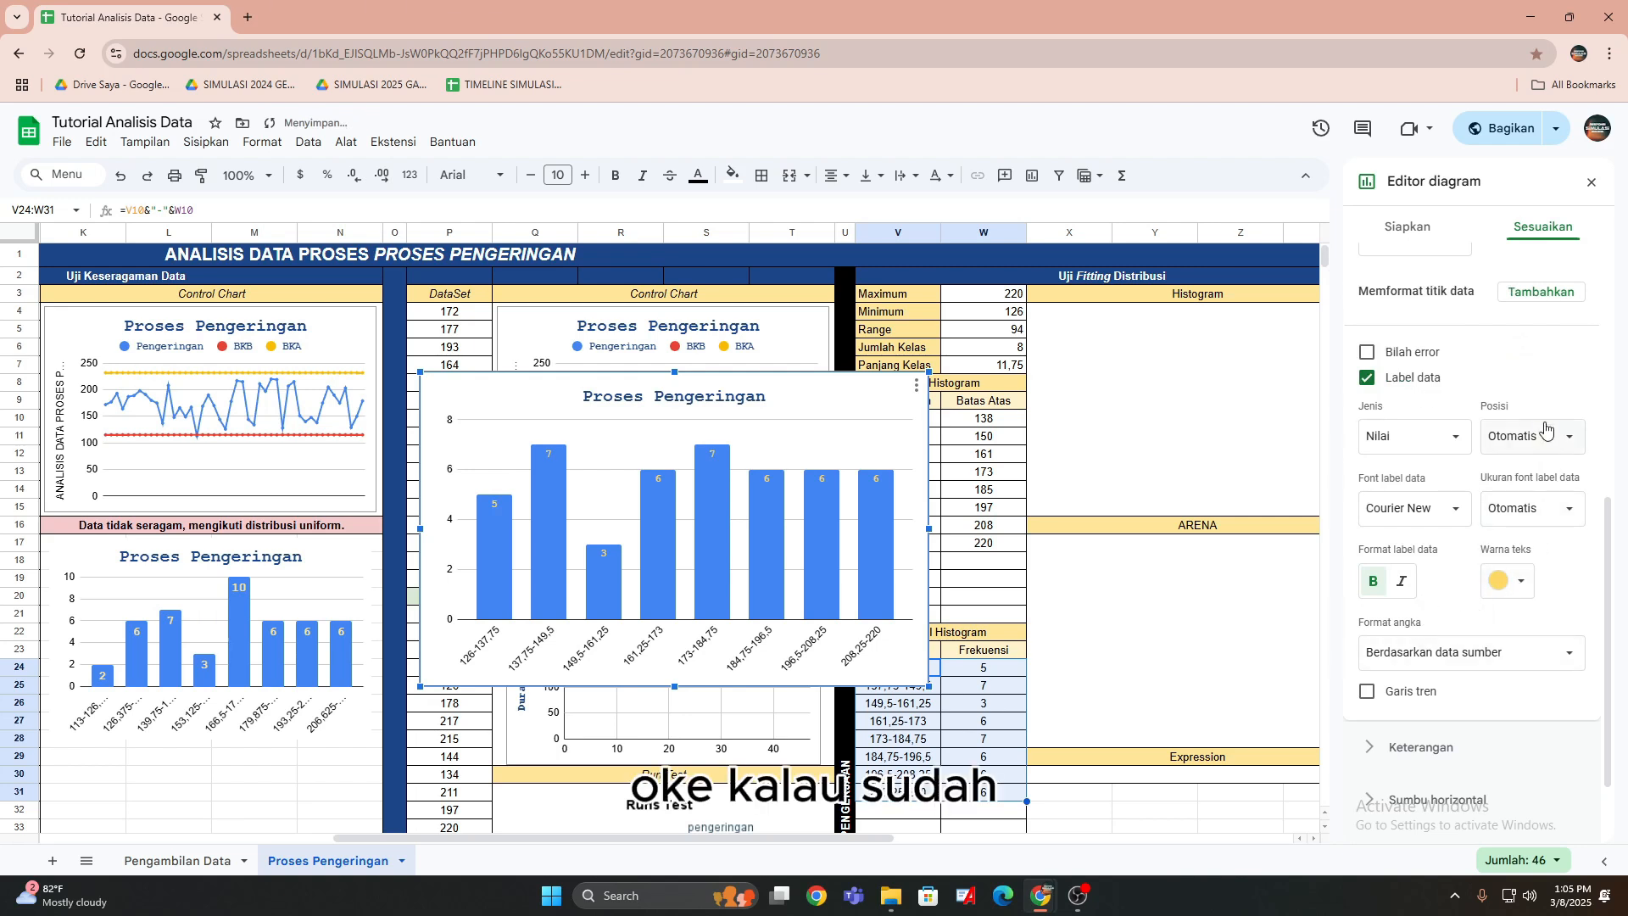
pyautogui.click(1530, 508)
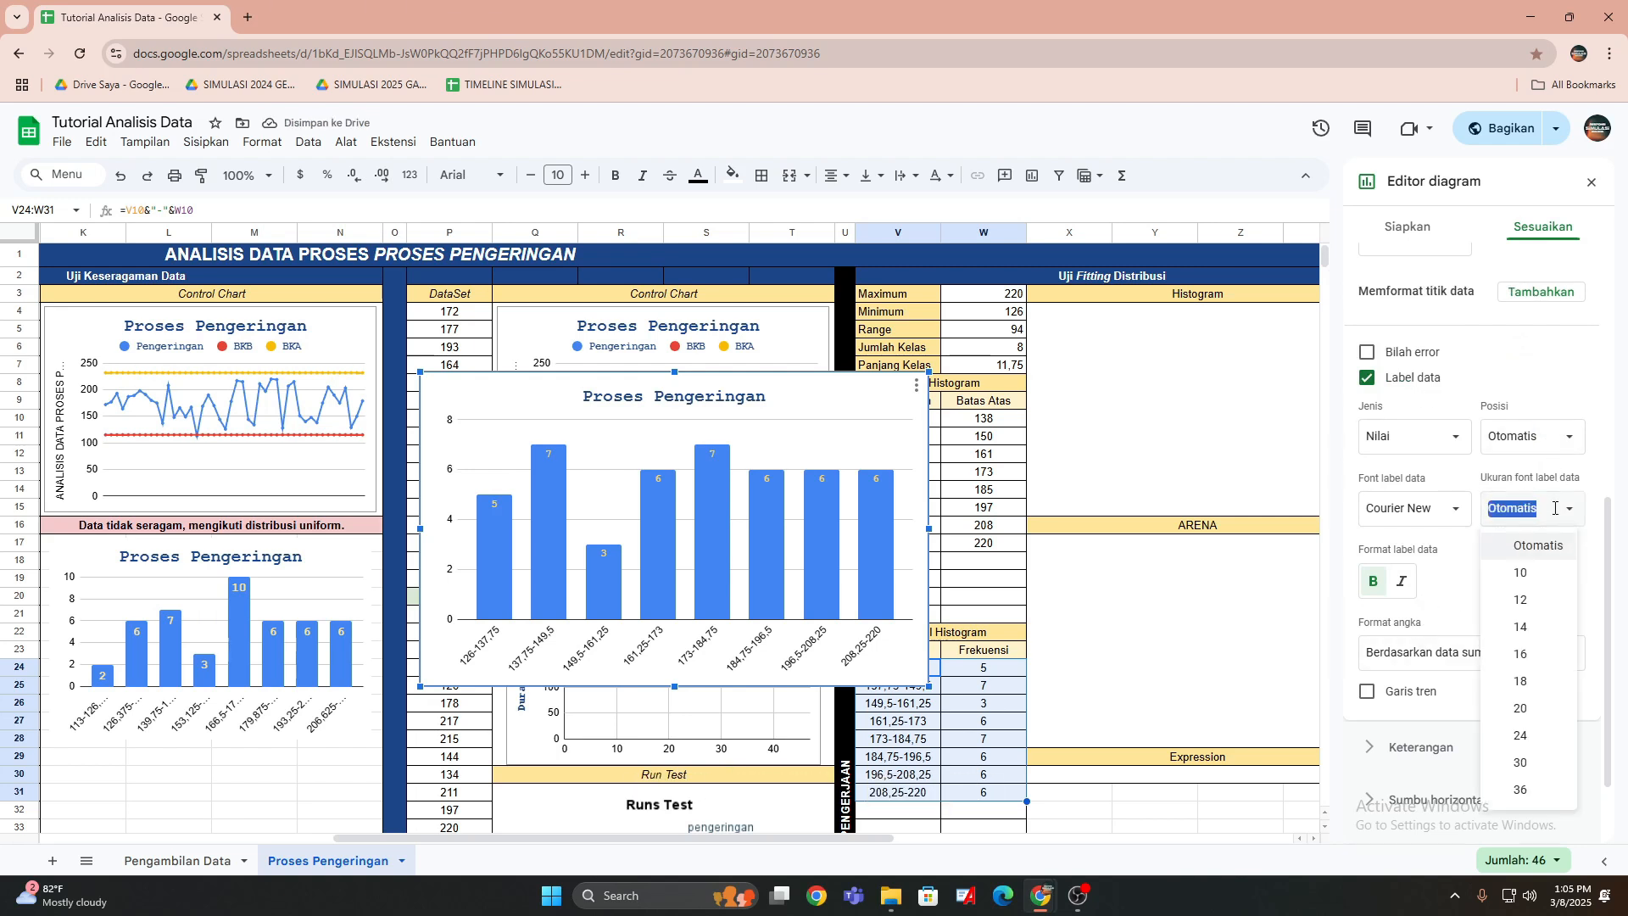
pyautogui.click(1522, 656)
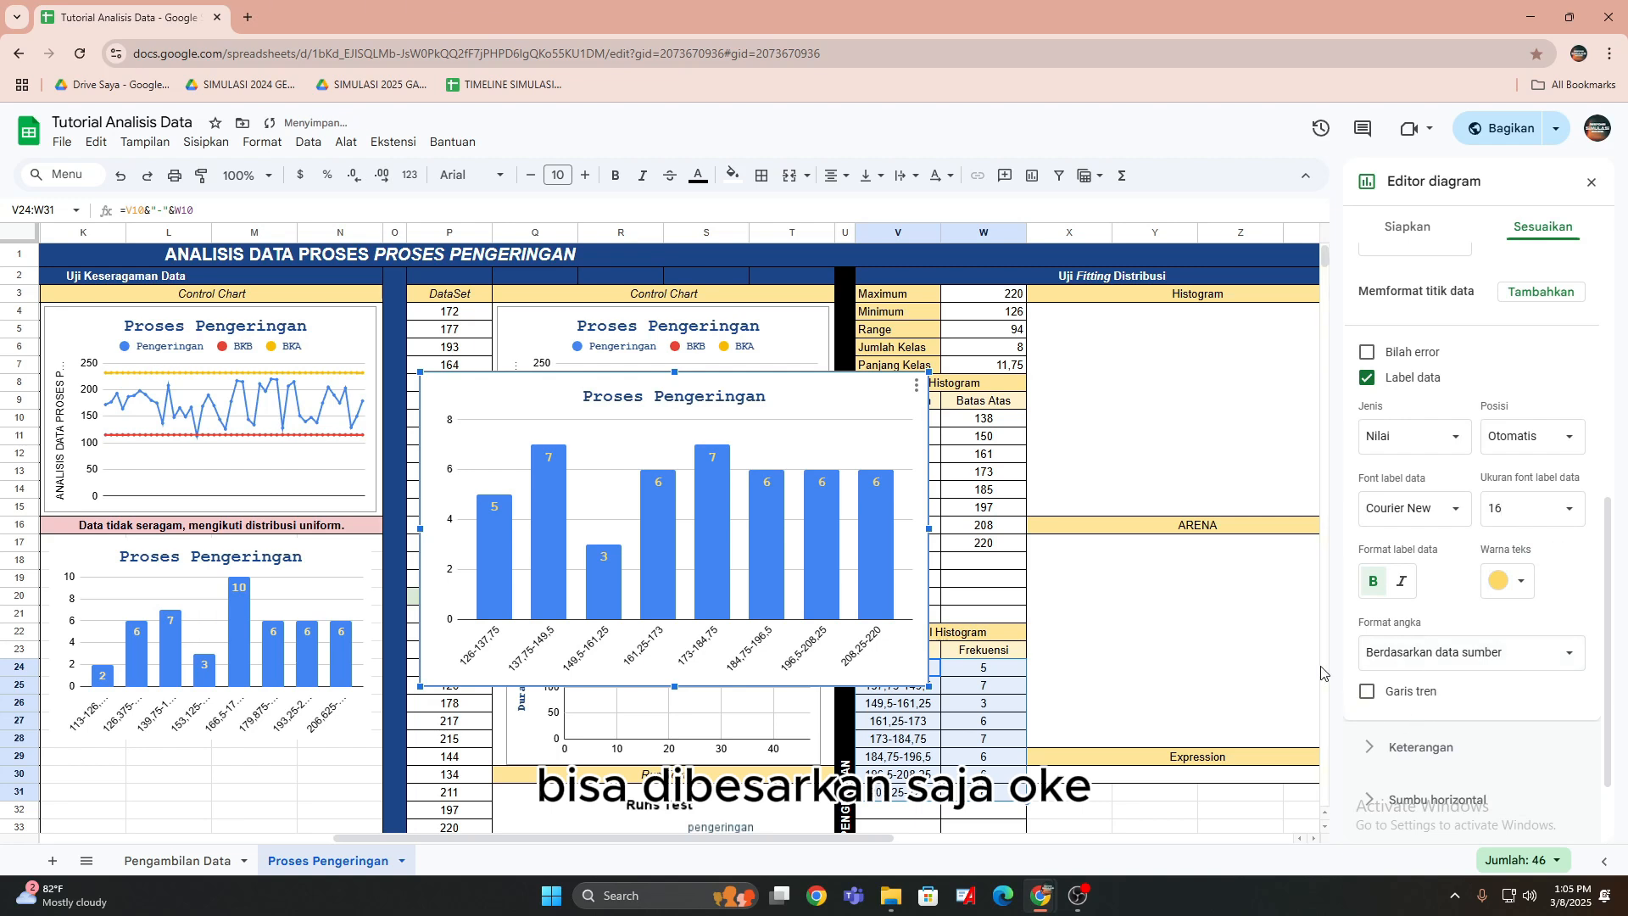
pyautogui.click(1082, 555)
# Shrink the new column chart and fit it into the empty area under the Histogram heading in columns X to AA.
pyautogui.click(792, 433)
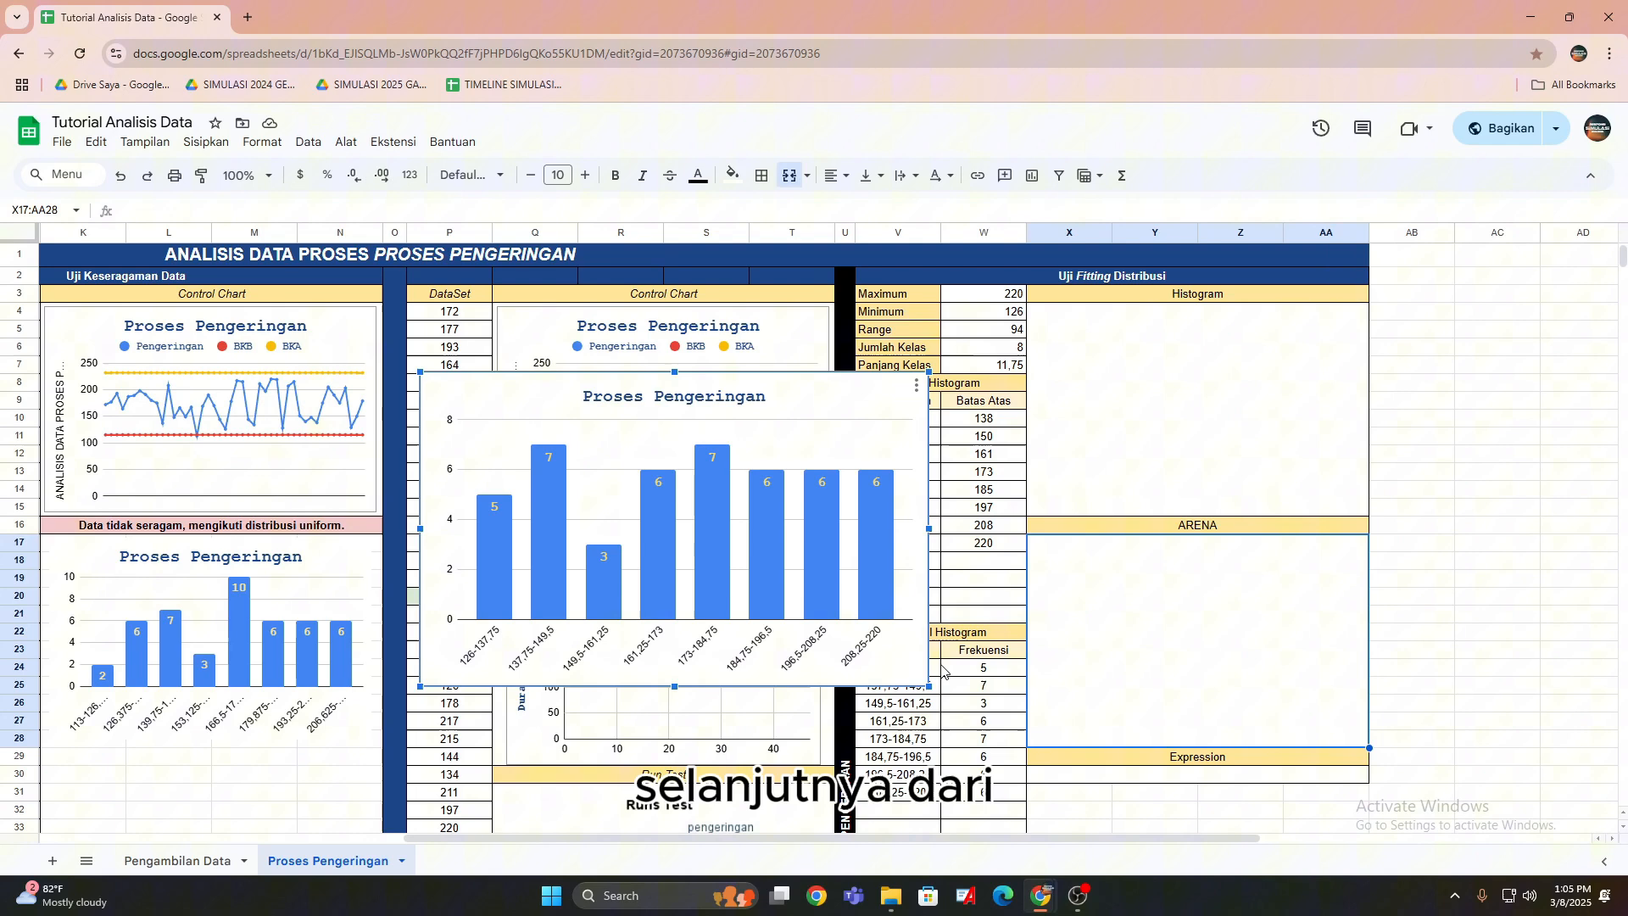
pyautogui.moveTo(926, 681); pyautogui.dragTo(774, 587)
pyautogui.moveTo(703, 438); pyautogui.dragTo(1310, 342)
pyautogui.moveTo(1310, 343); pyautogui.dragTo(1310, 343)
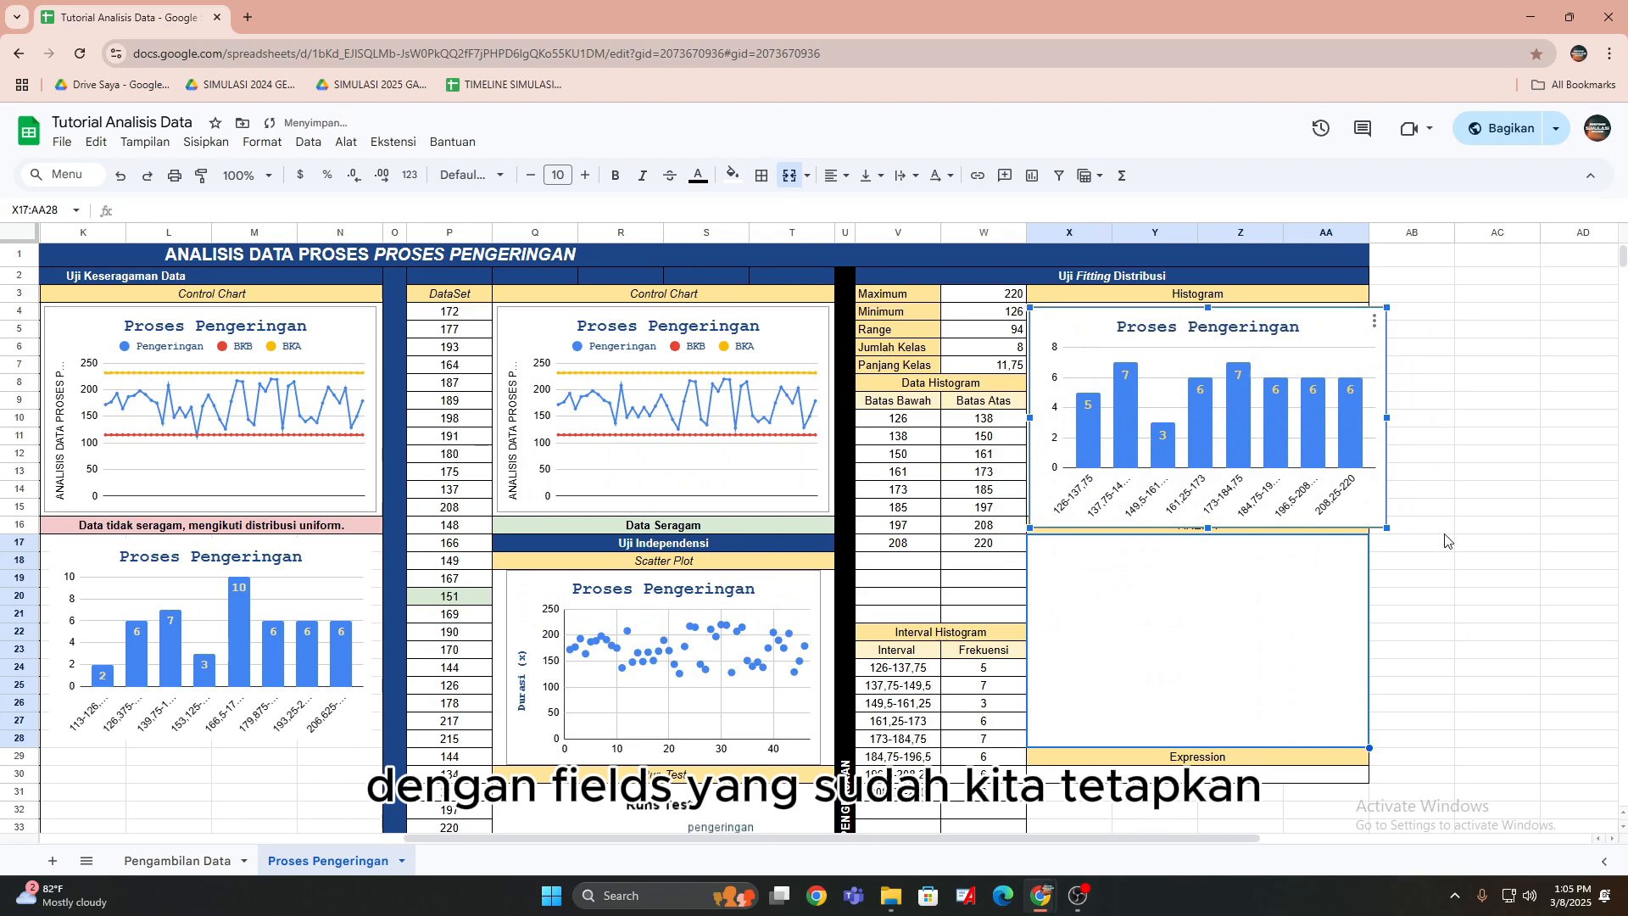
pyautogui.moveTo(1387, 527); pyautogui.dragTo(1357, 509)
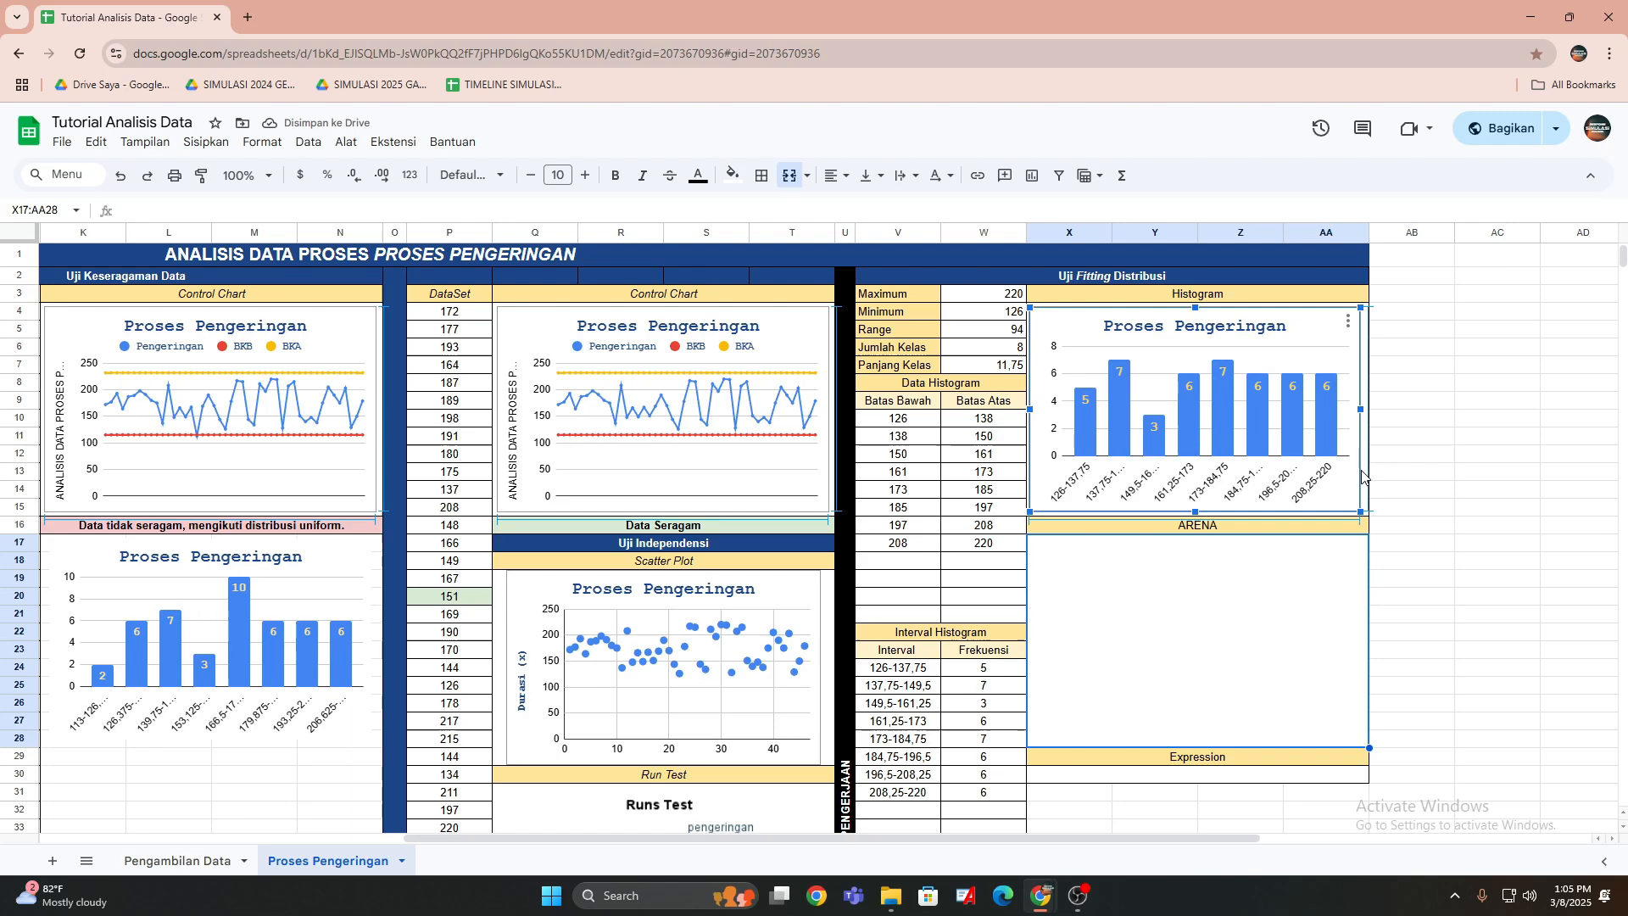
pyautogui.click(1523, 477)
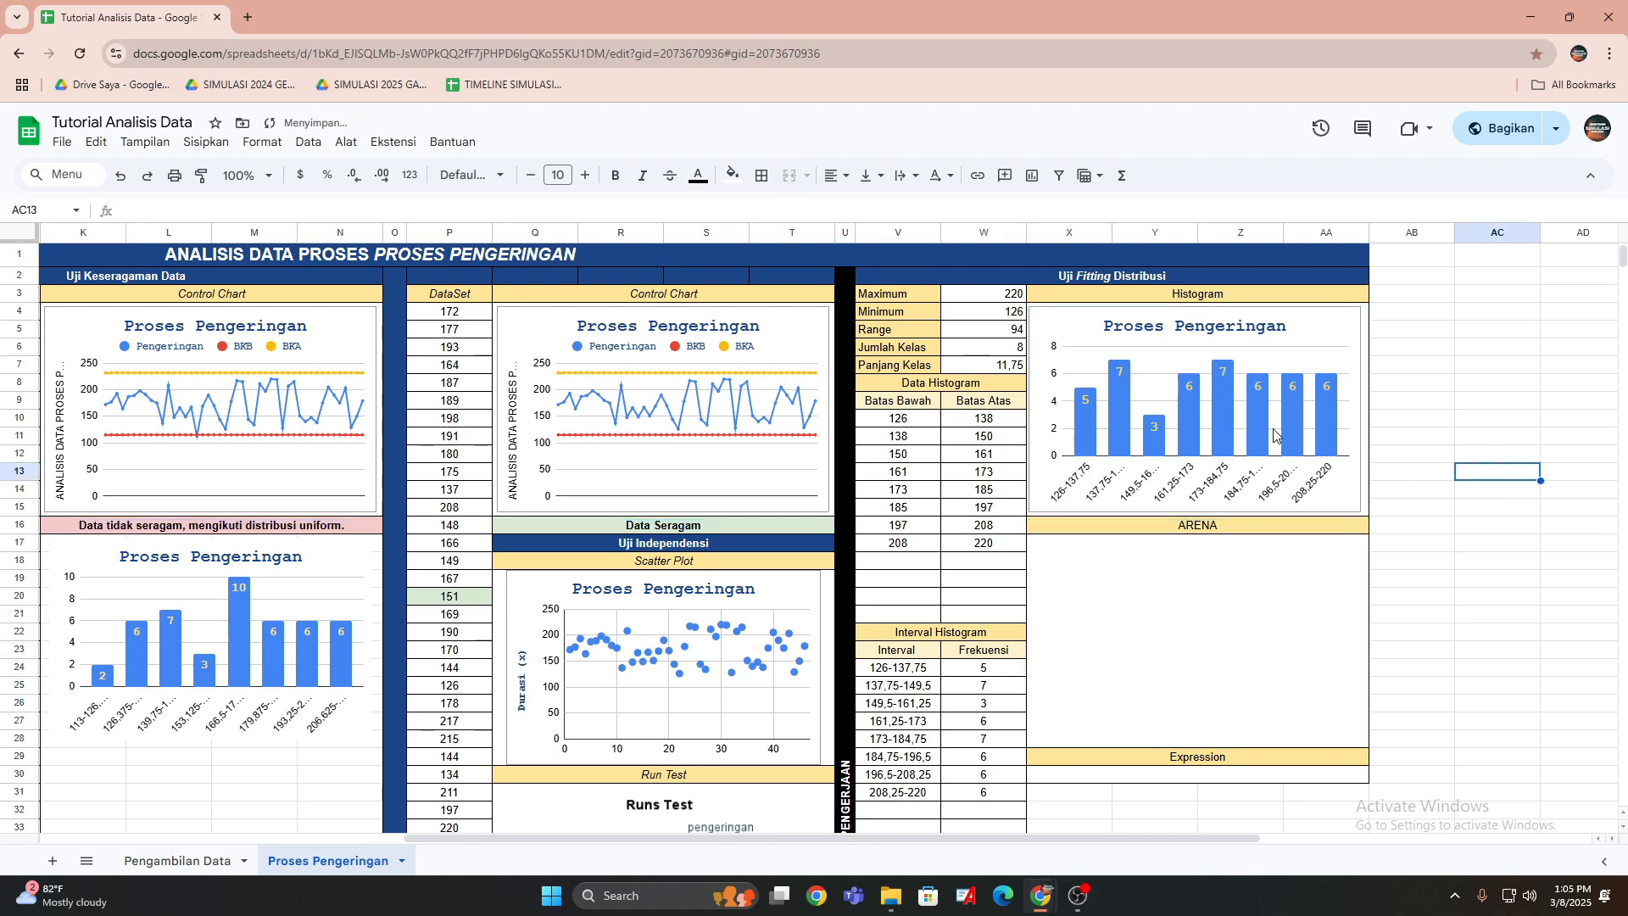
pyautogui.press('Up')
pyautogui.press('Right')
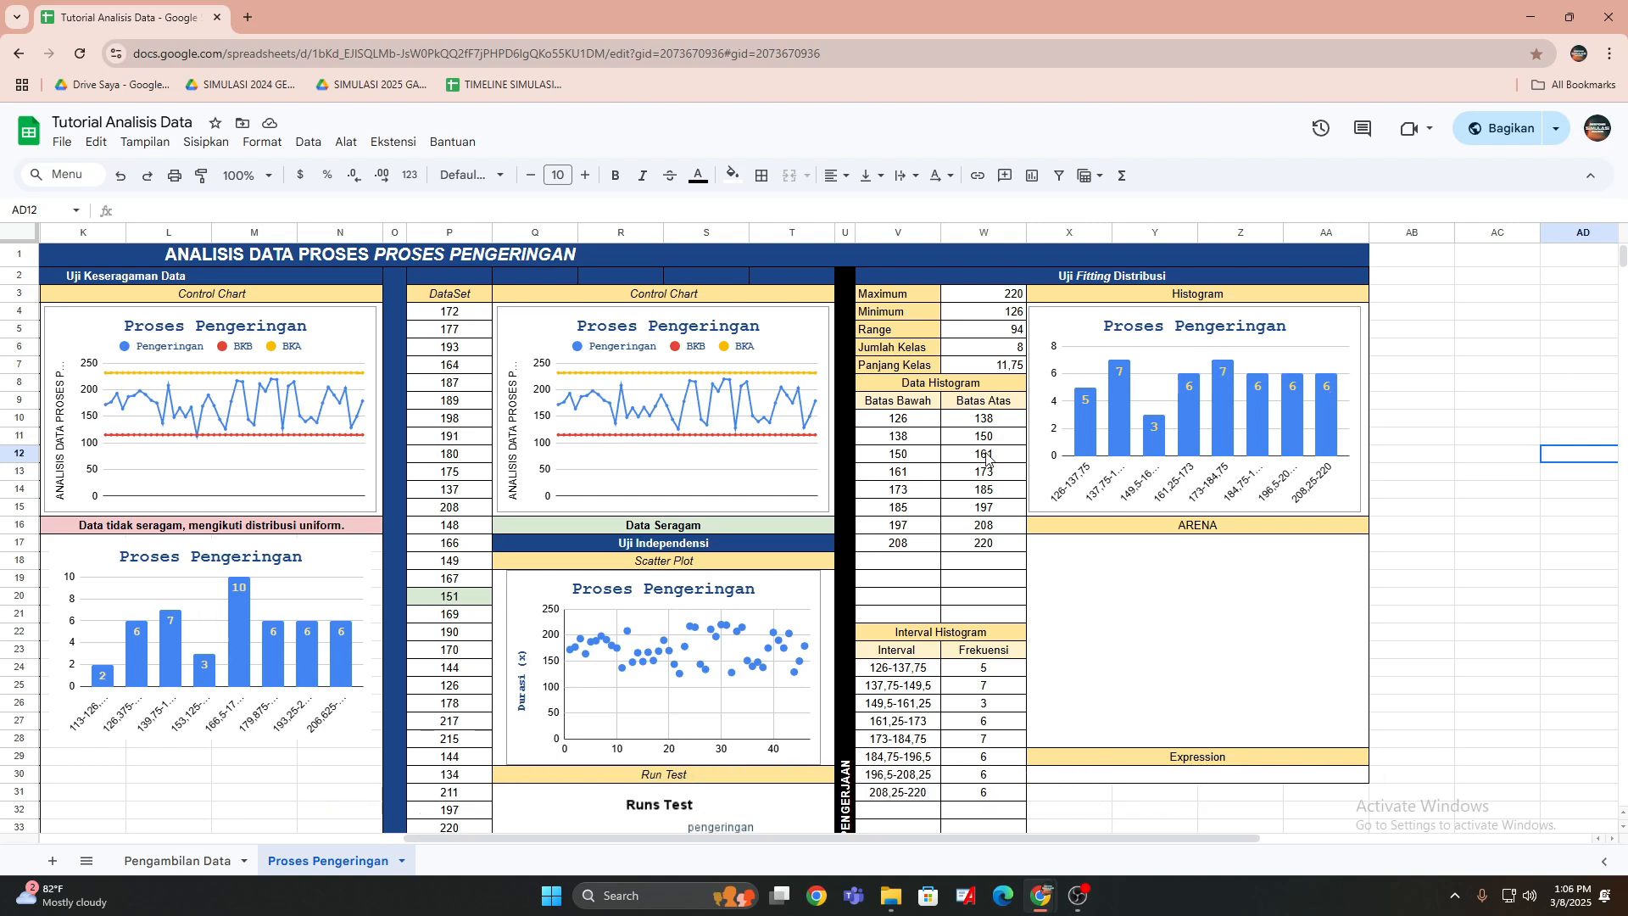
pyautogui.click(1397, 356)
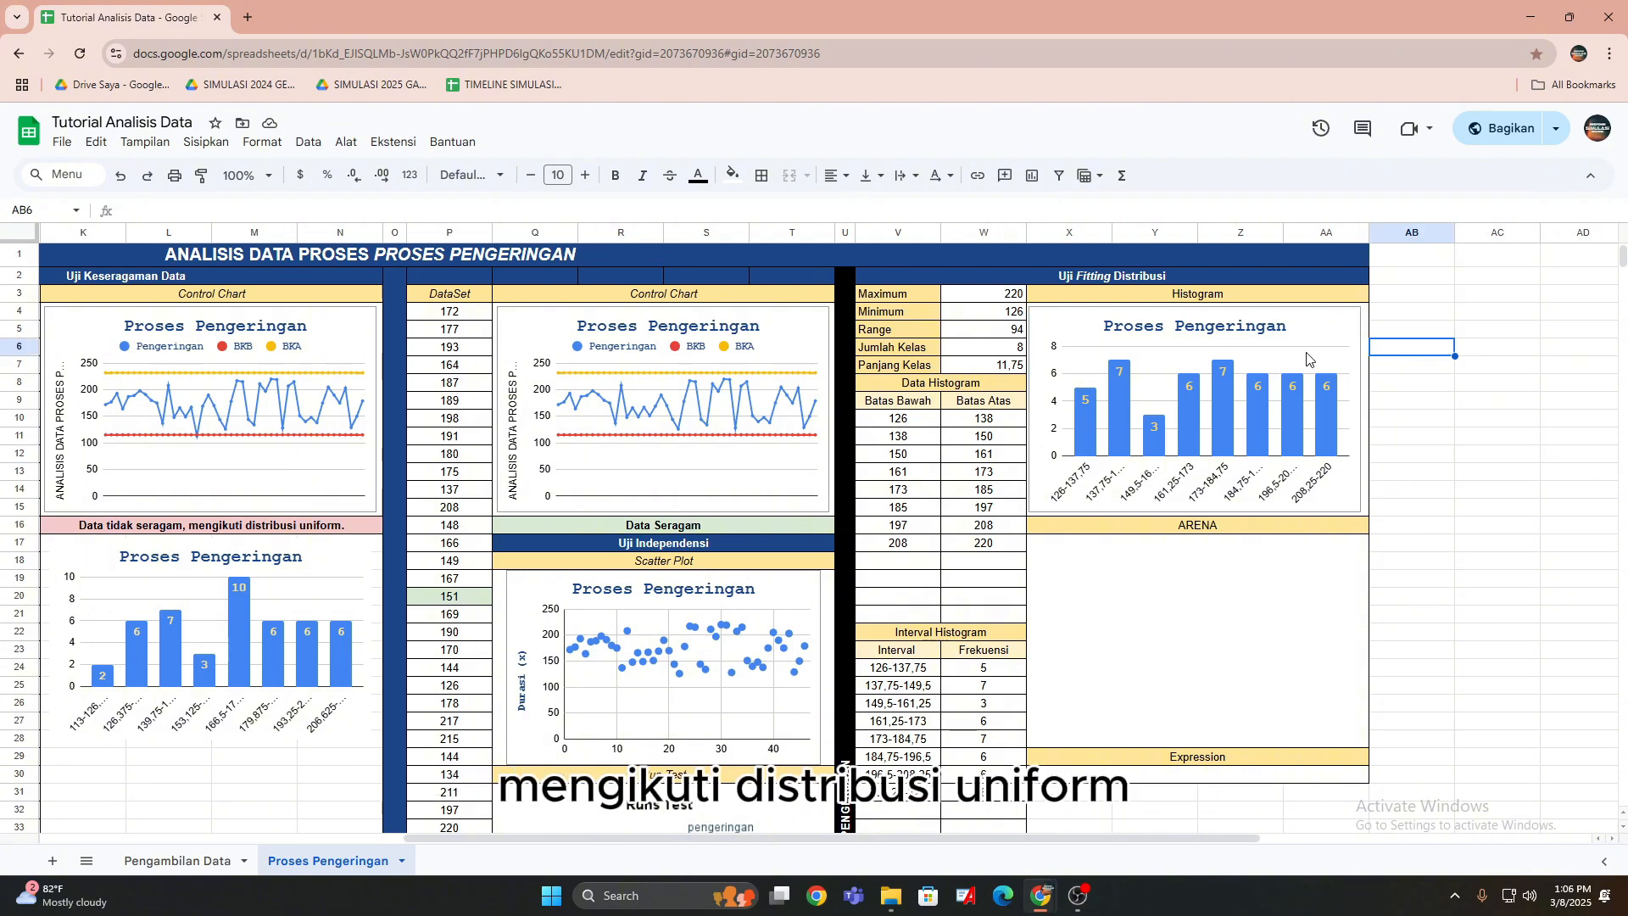
pyautogui.click(1446, 483)
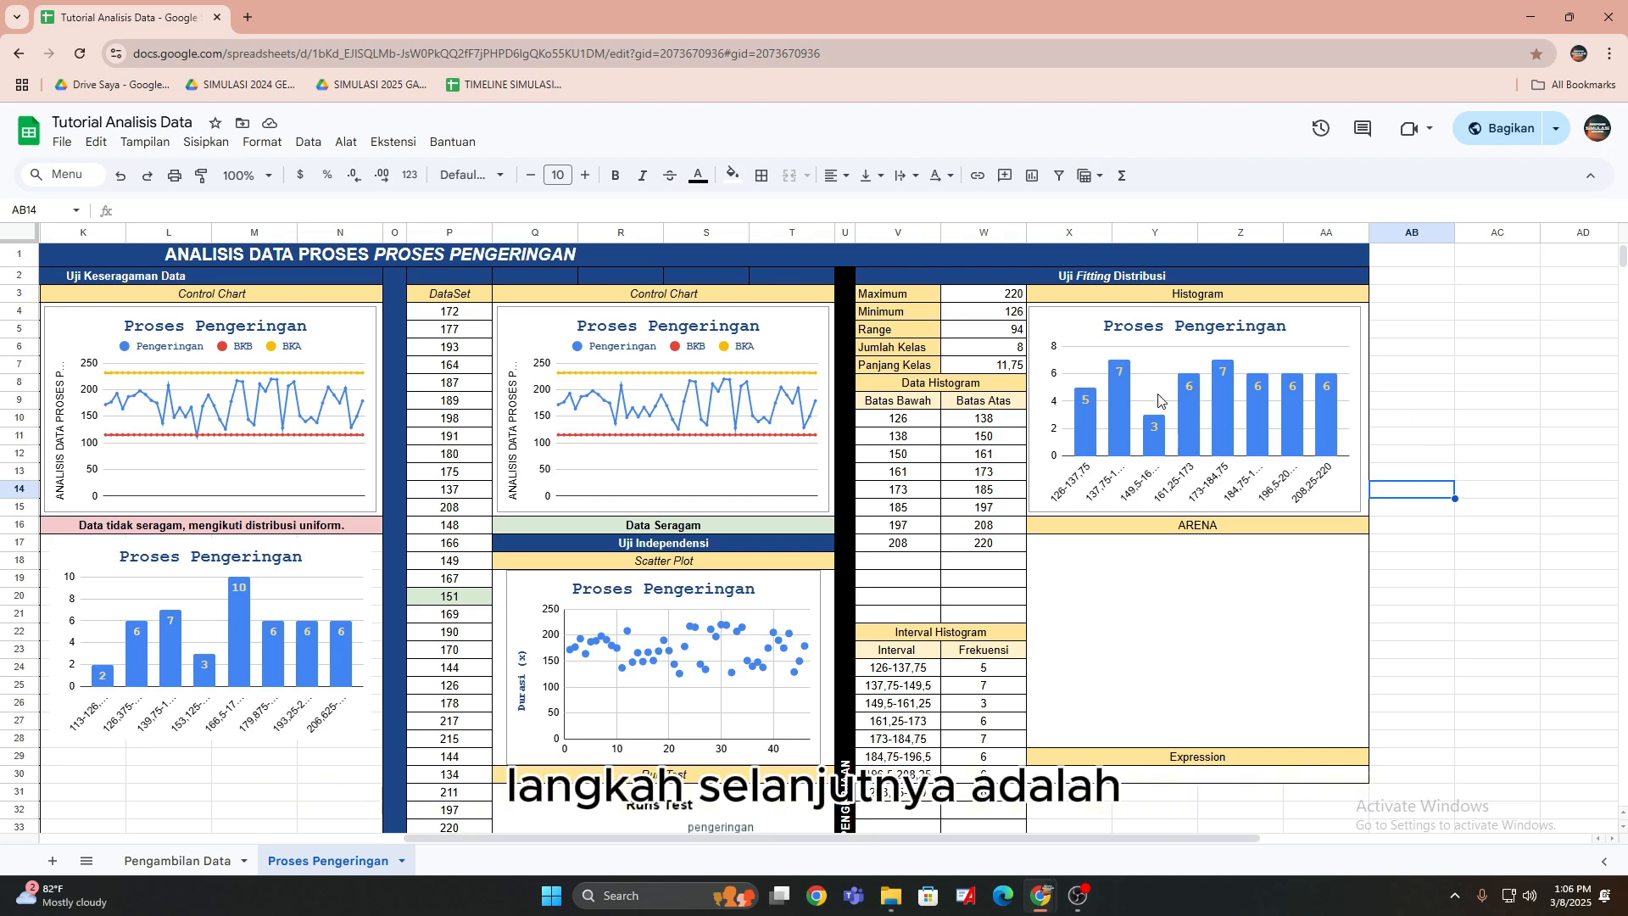
pyautogui.scroll(-1, 1346, 534)
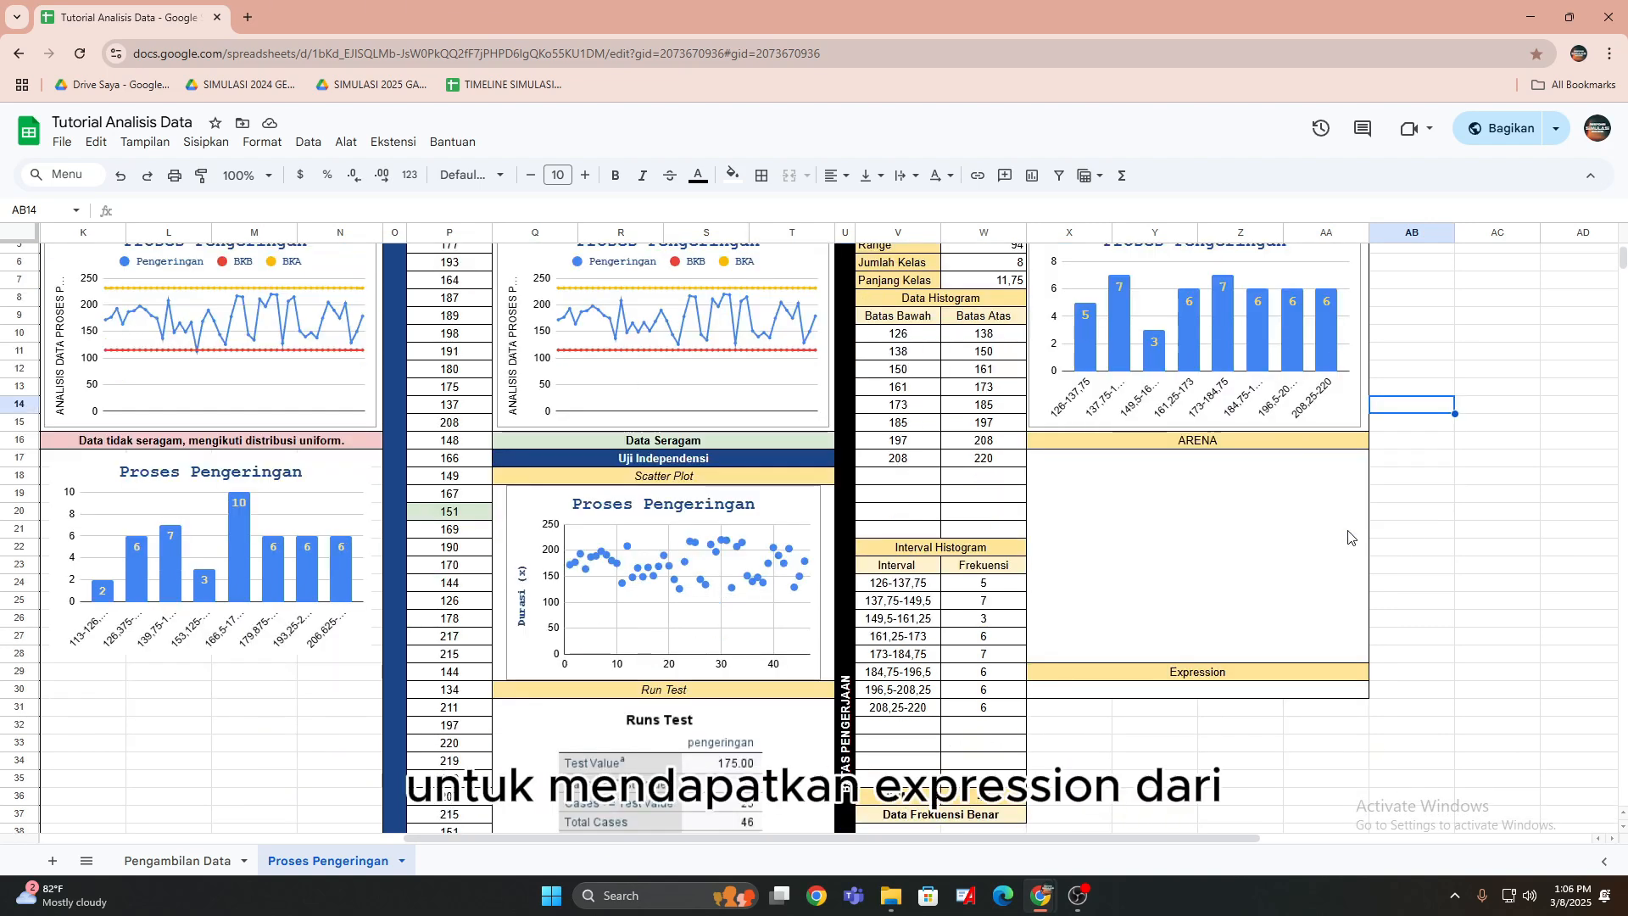
pyautogui.click(1310, 692)
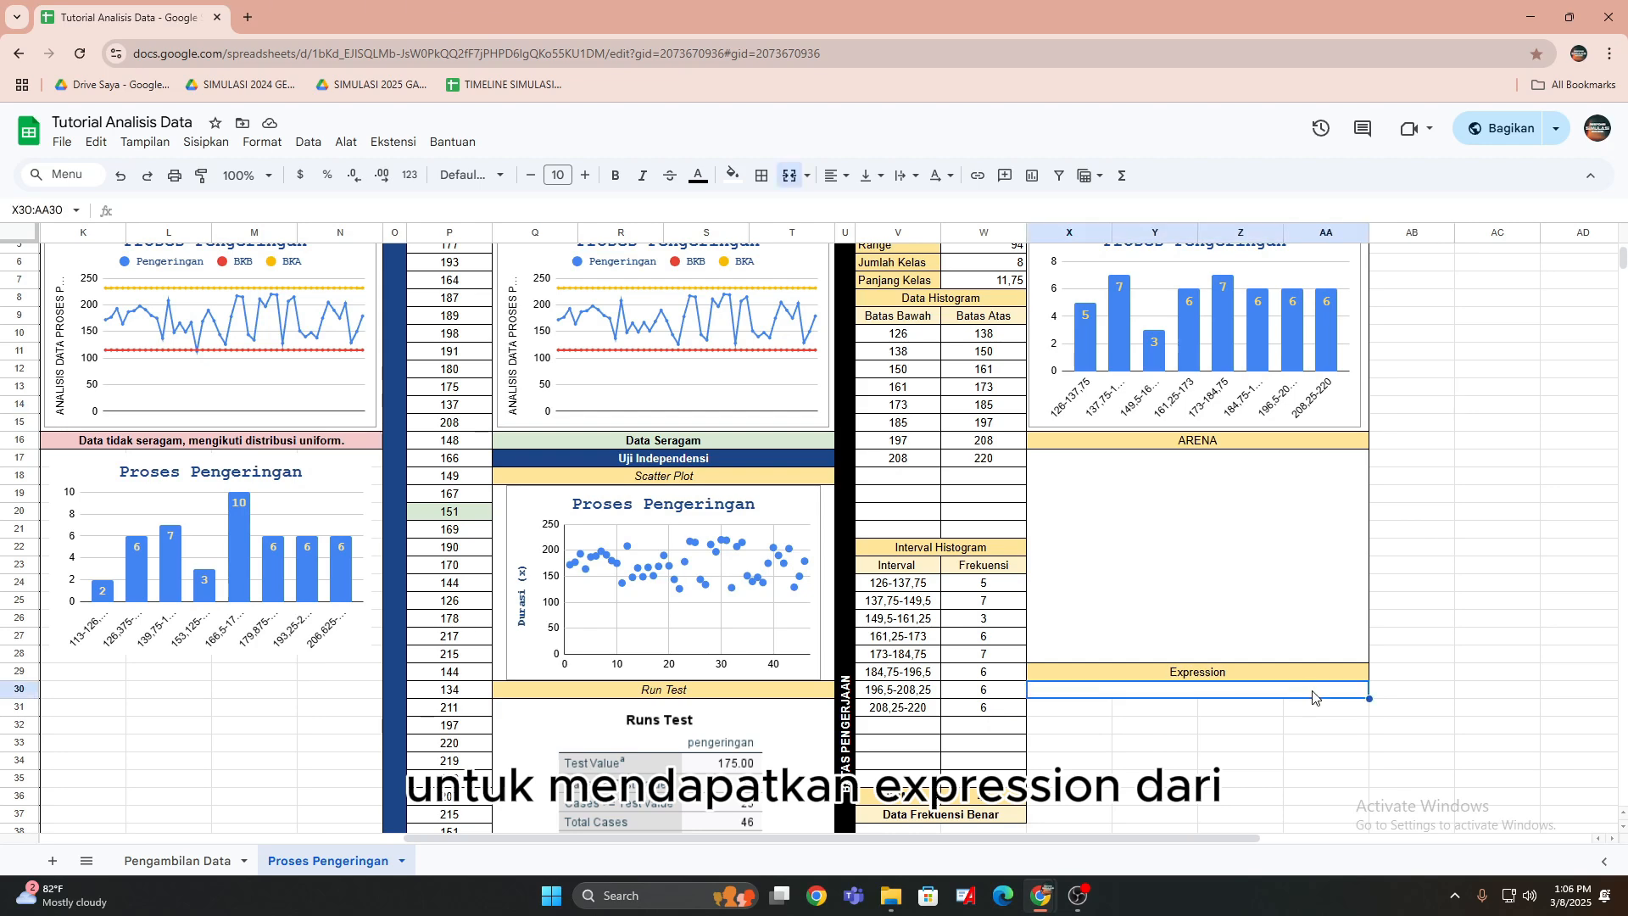
pyautogui.scroll(1, 1338, 594)
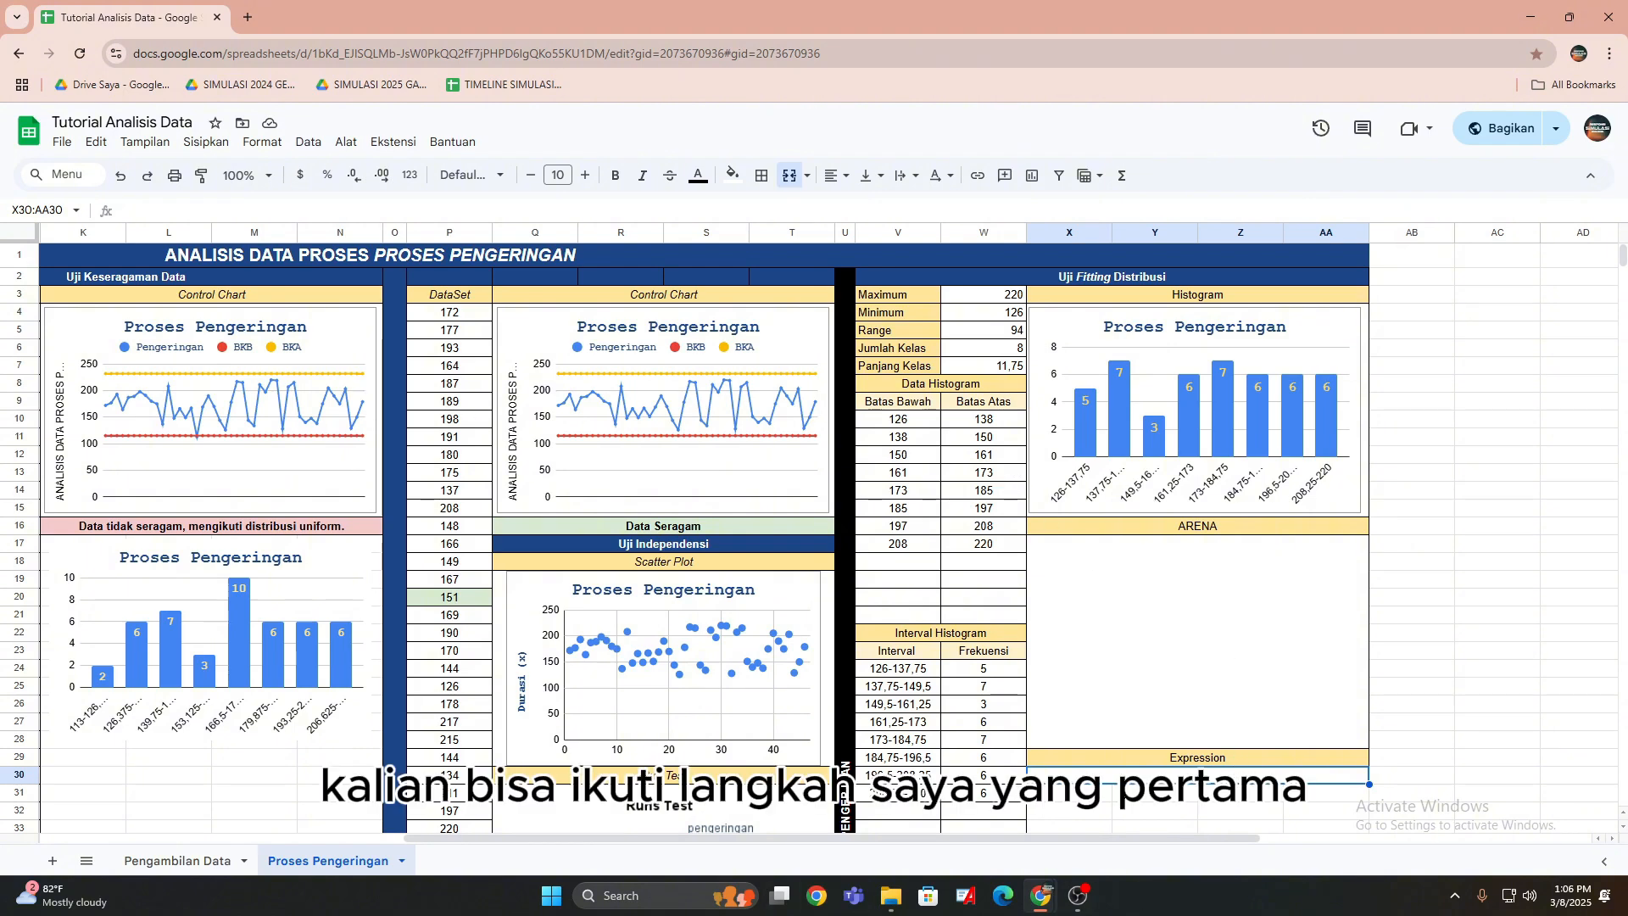
# Find and open Notepad from the Windows search.
pyautogui.click(670, 895)
pyautogui.write('np')
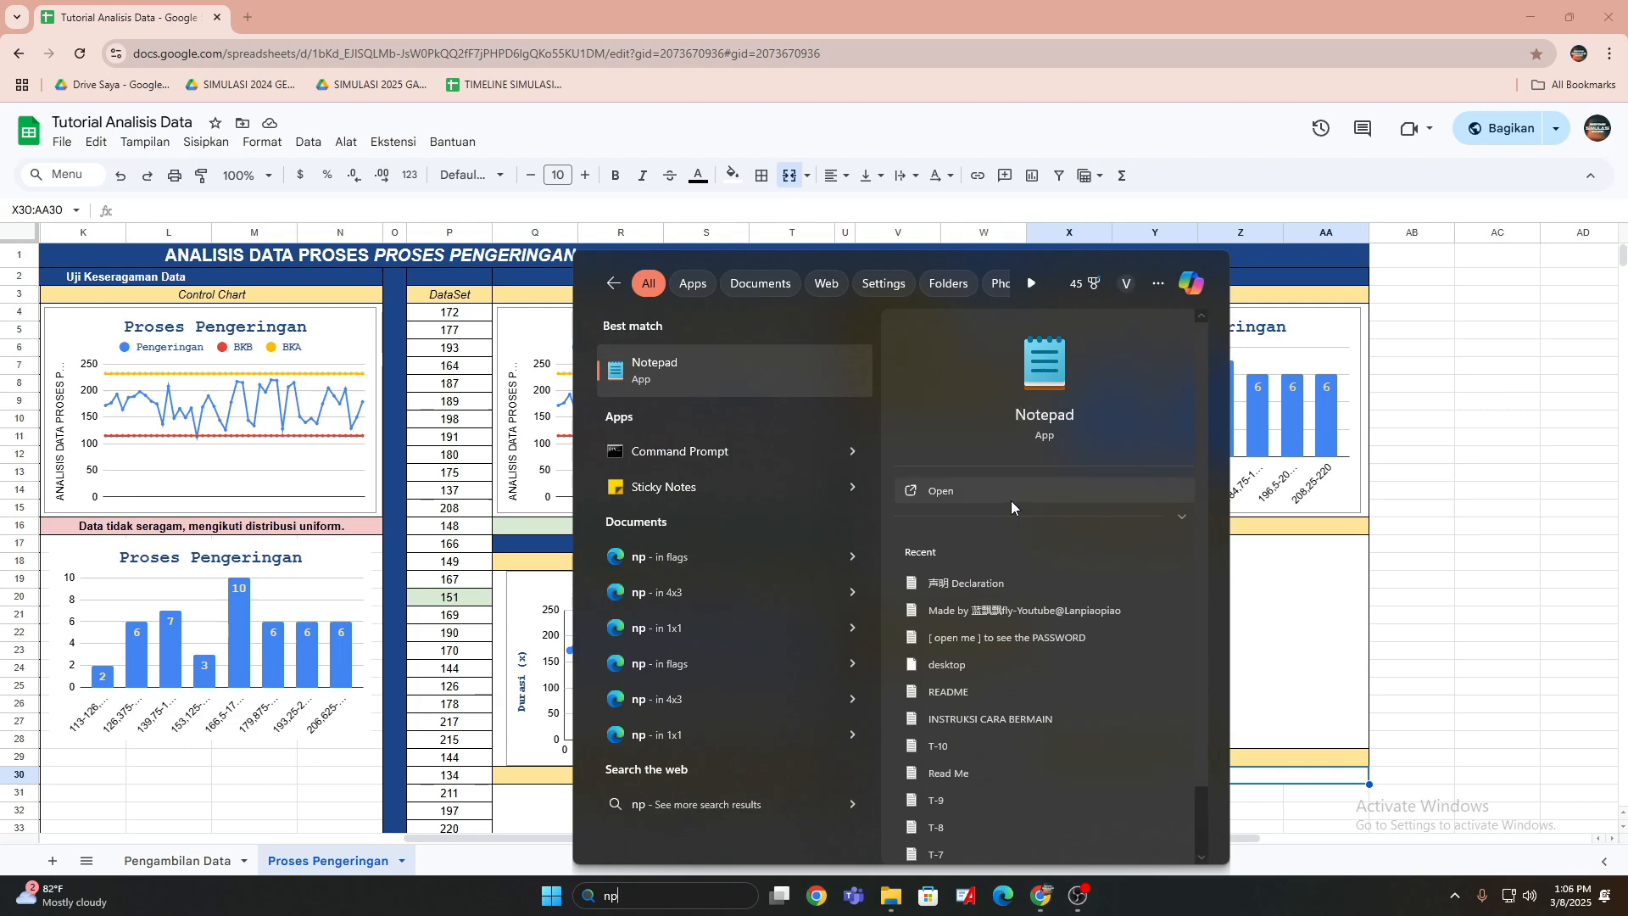
pyautogui.click(1011, 496)
# Copy the DataSet values in P4:P49 from the Proses Pengeringan sheet.
pyautogui.click(472, 314)
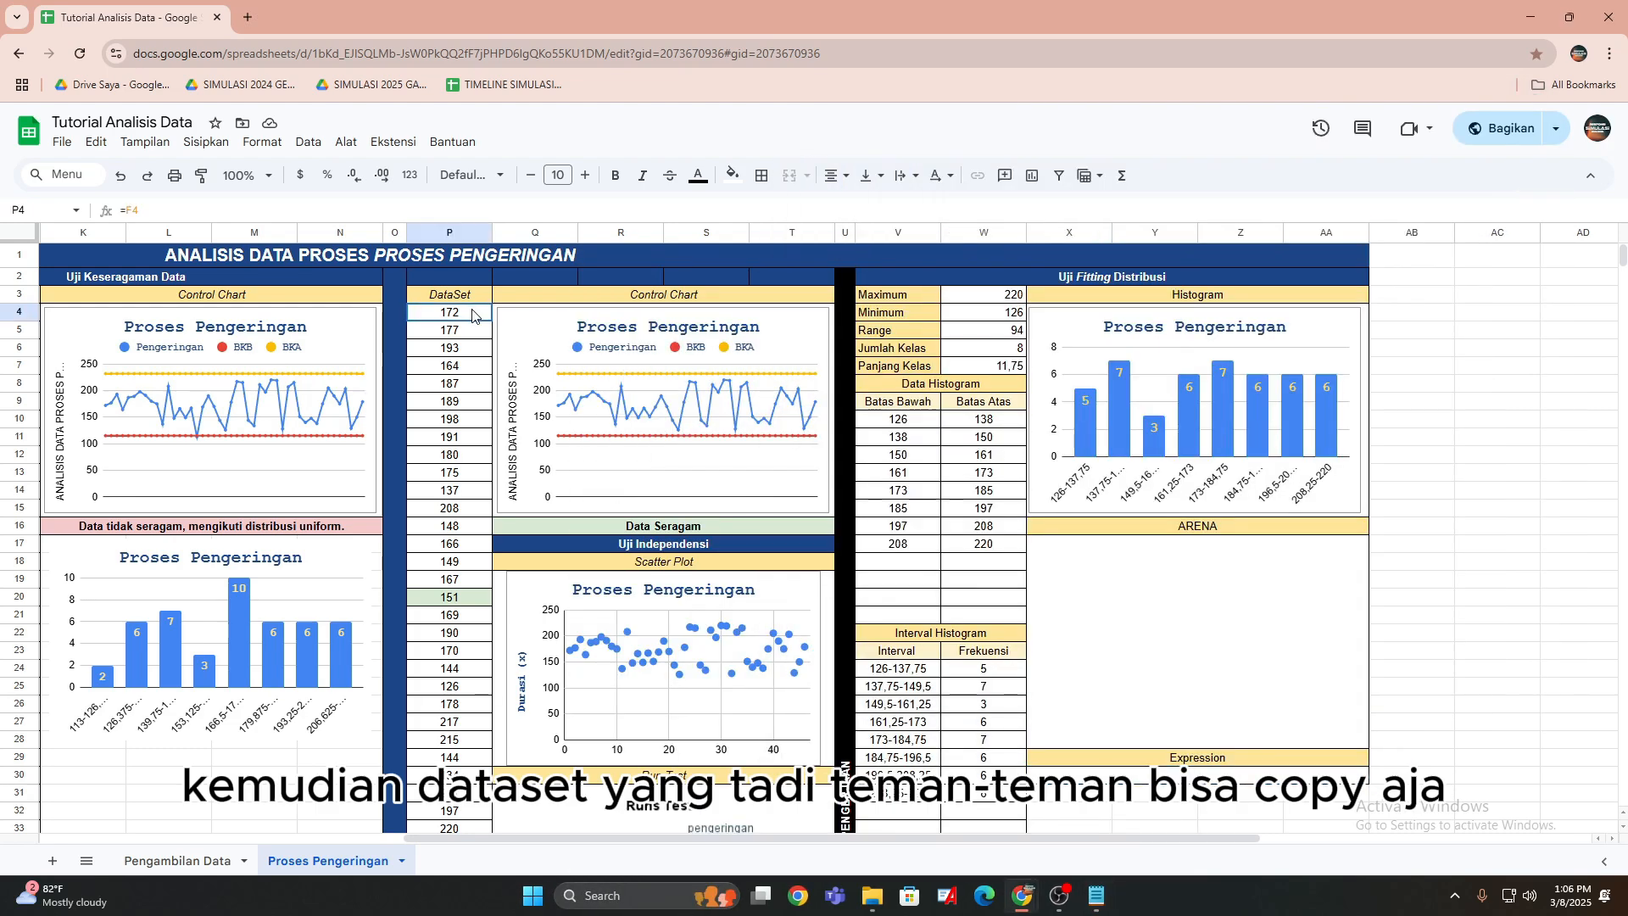
pyautogui.moveTo(473, 314); pyautogui.dragTo(449, 544)
pyautogui.hotkey('ctrl', 'c')
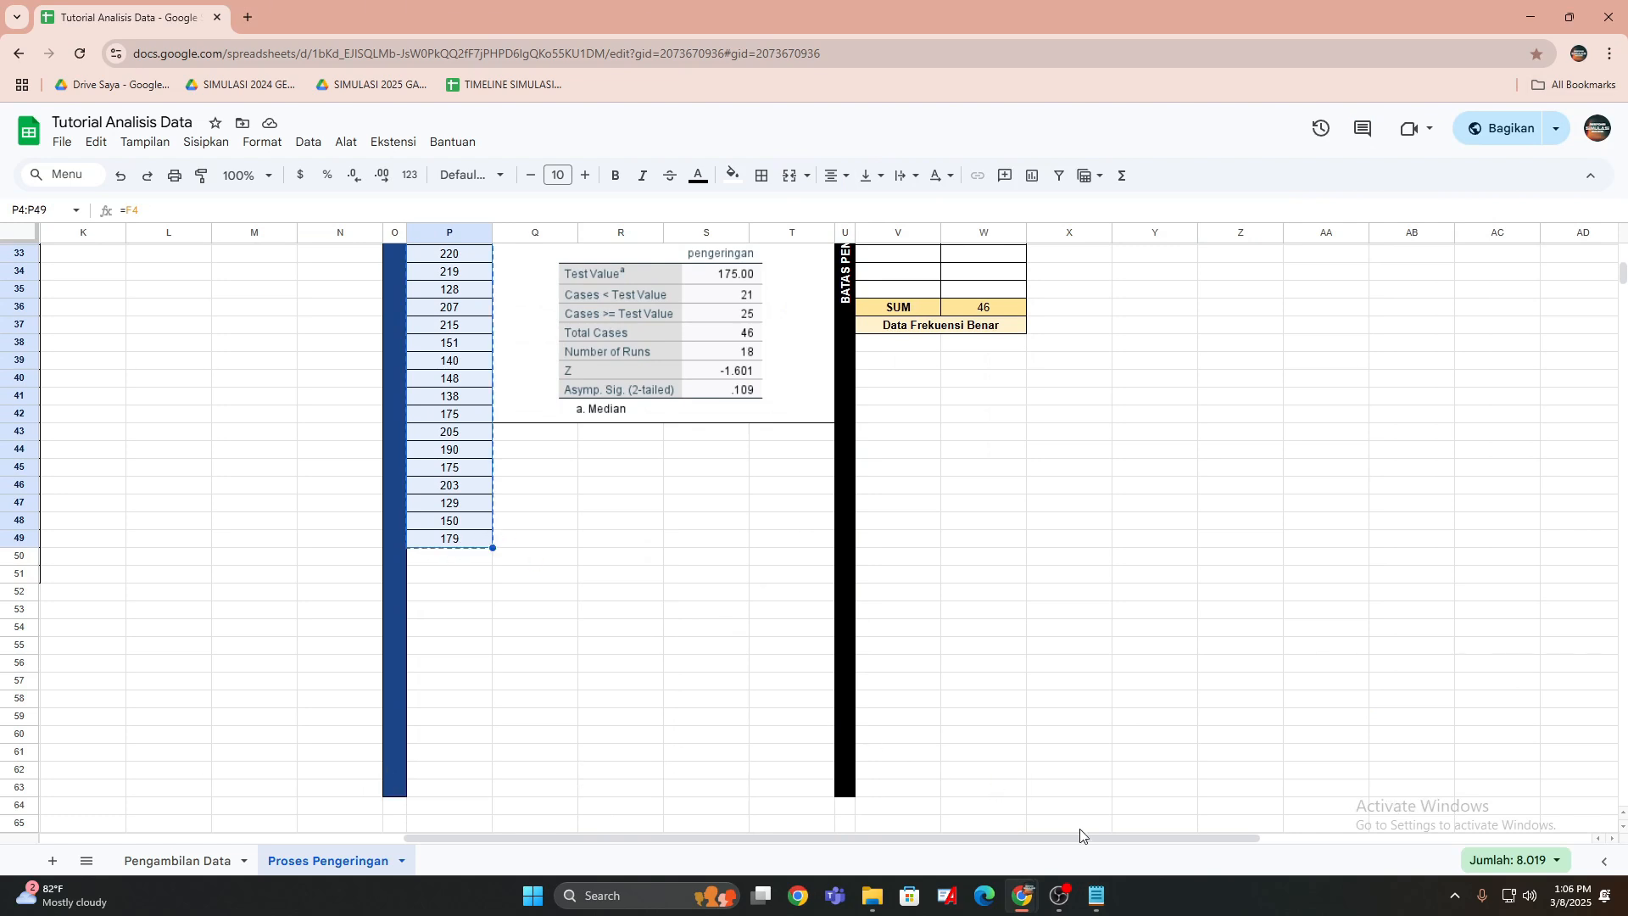
# Paste the copied DataSet values into the blank Notepad document and save it as pengeringan in the fitting arena folder.
pyautogui.click(1108, 847)
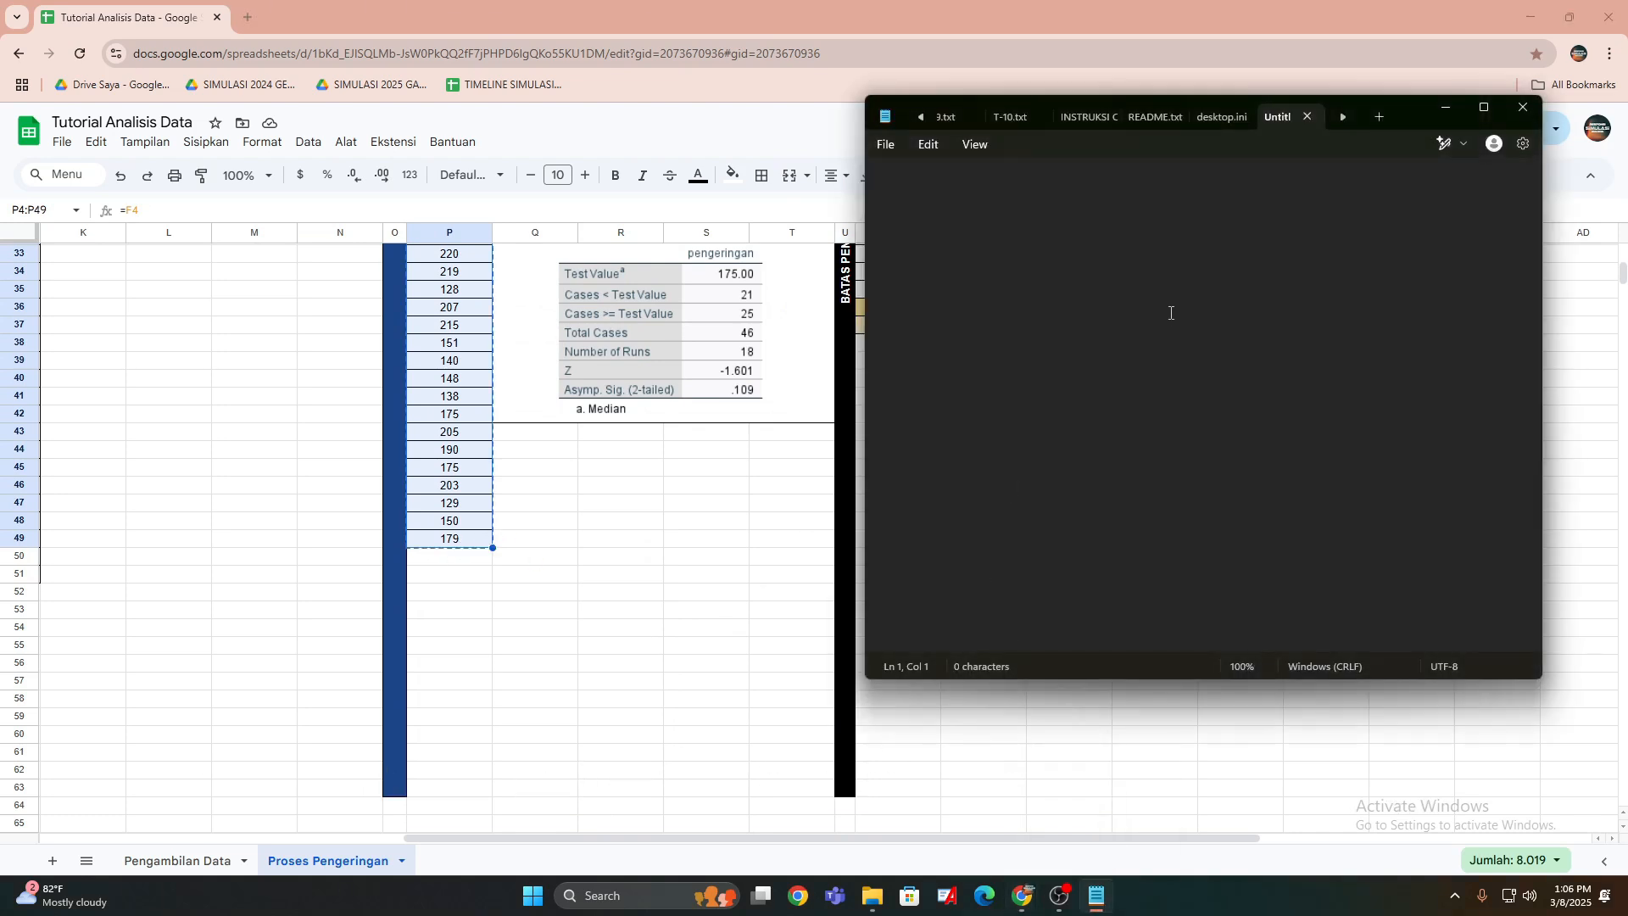
pyautogui.hotkey('ctrl', 'v')
pyautogui.hotkey('ctrl', 's')
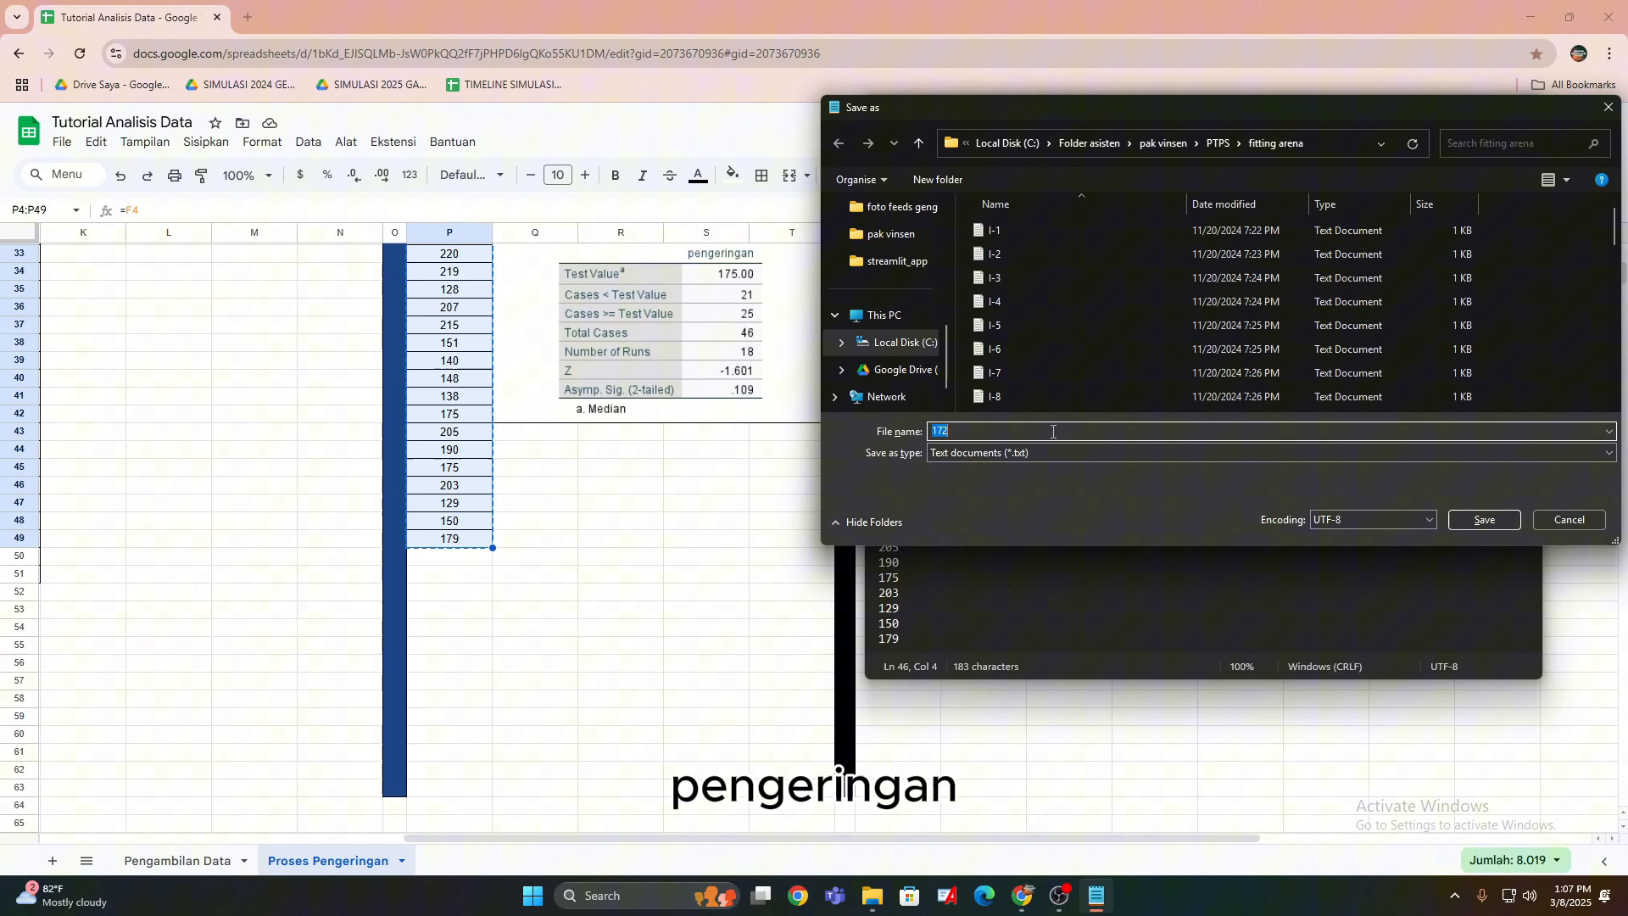
pyautogui.write('pem')
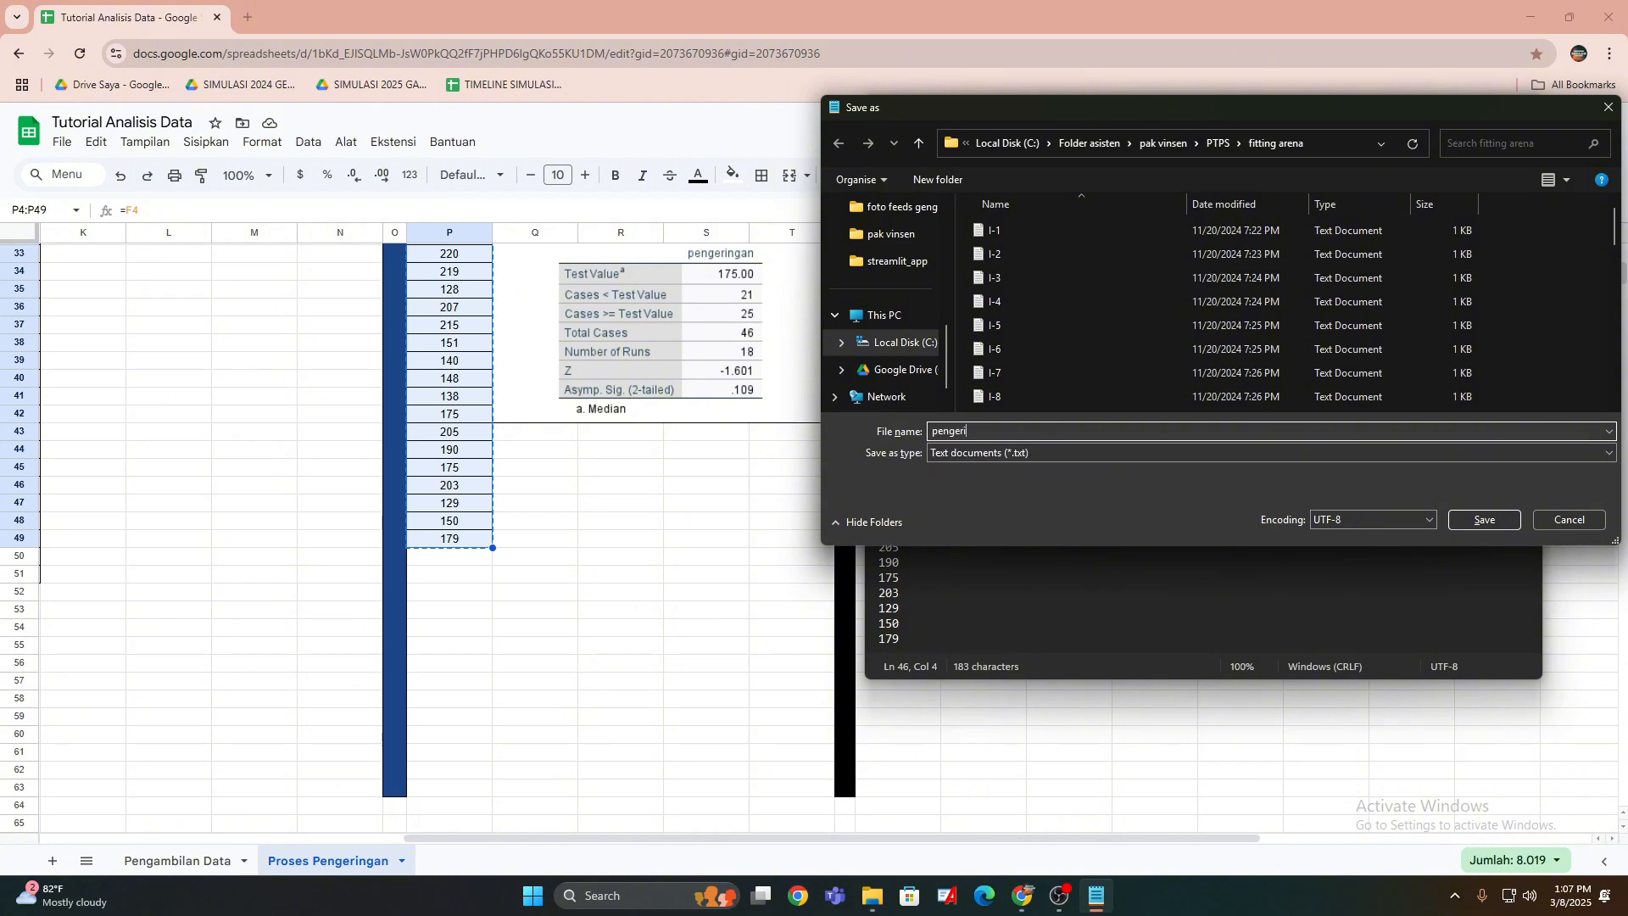
pyautogui.press('Return')
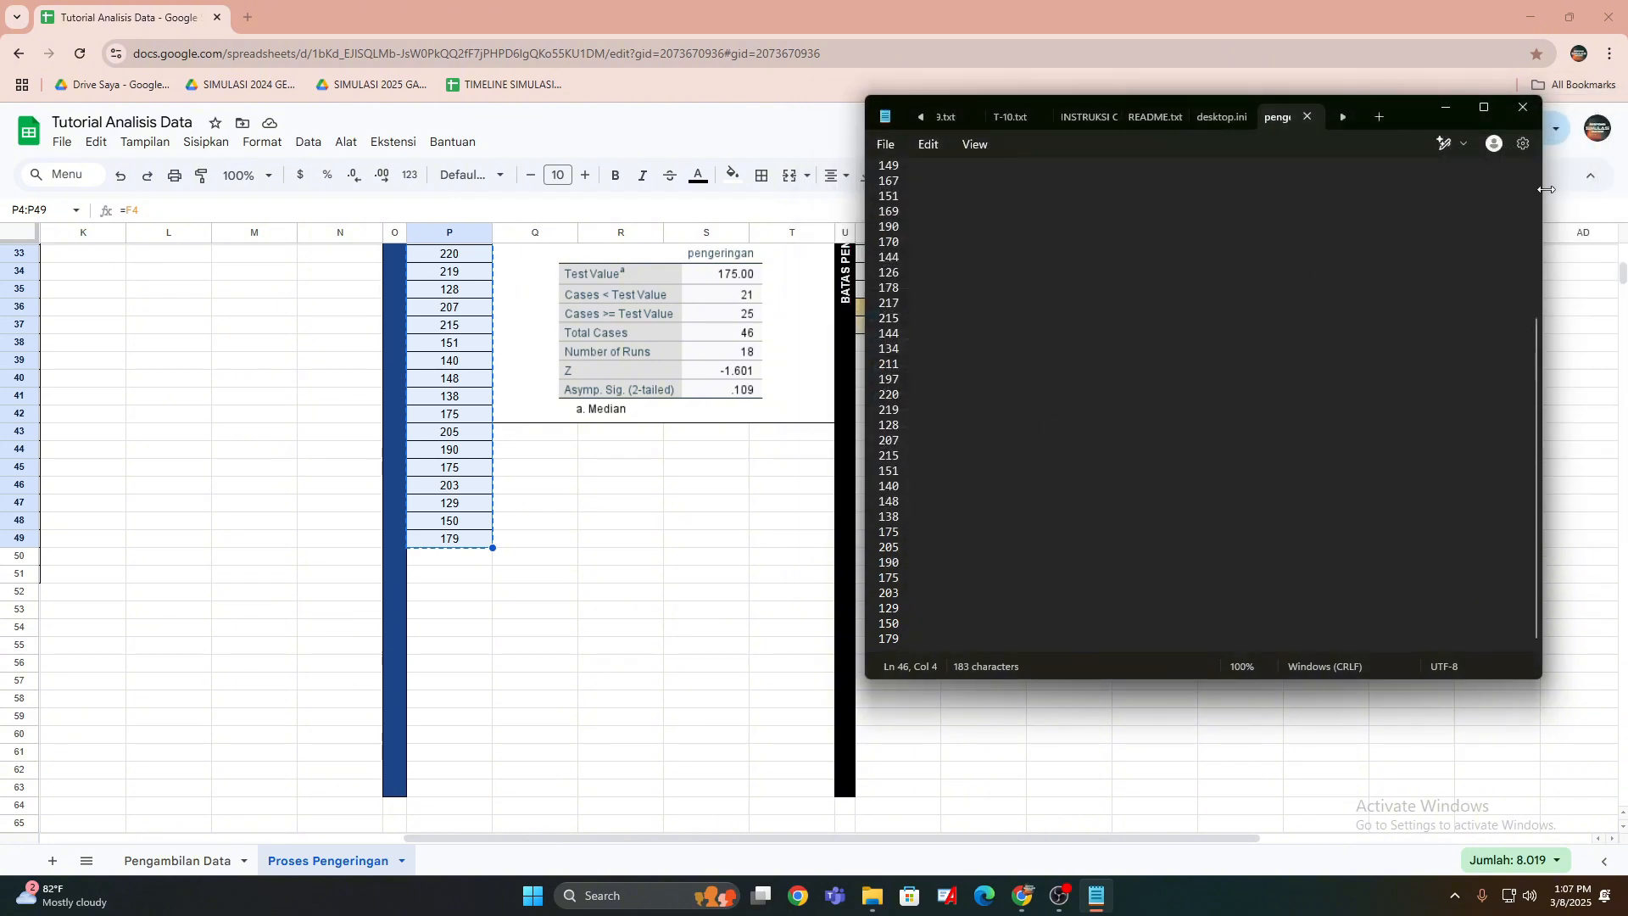
pyautogui.click(1445, 107)
# Switch to Arena and launch its Input Analyzer.
pyautogui.scroll(6, 895, 504)
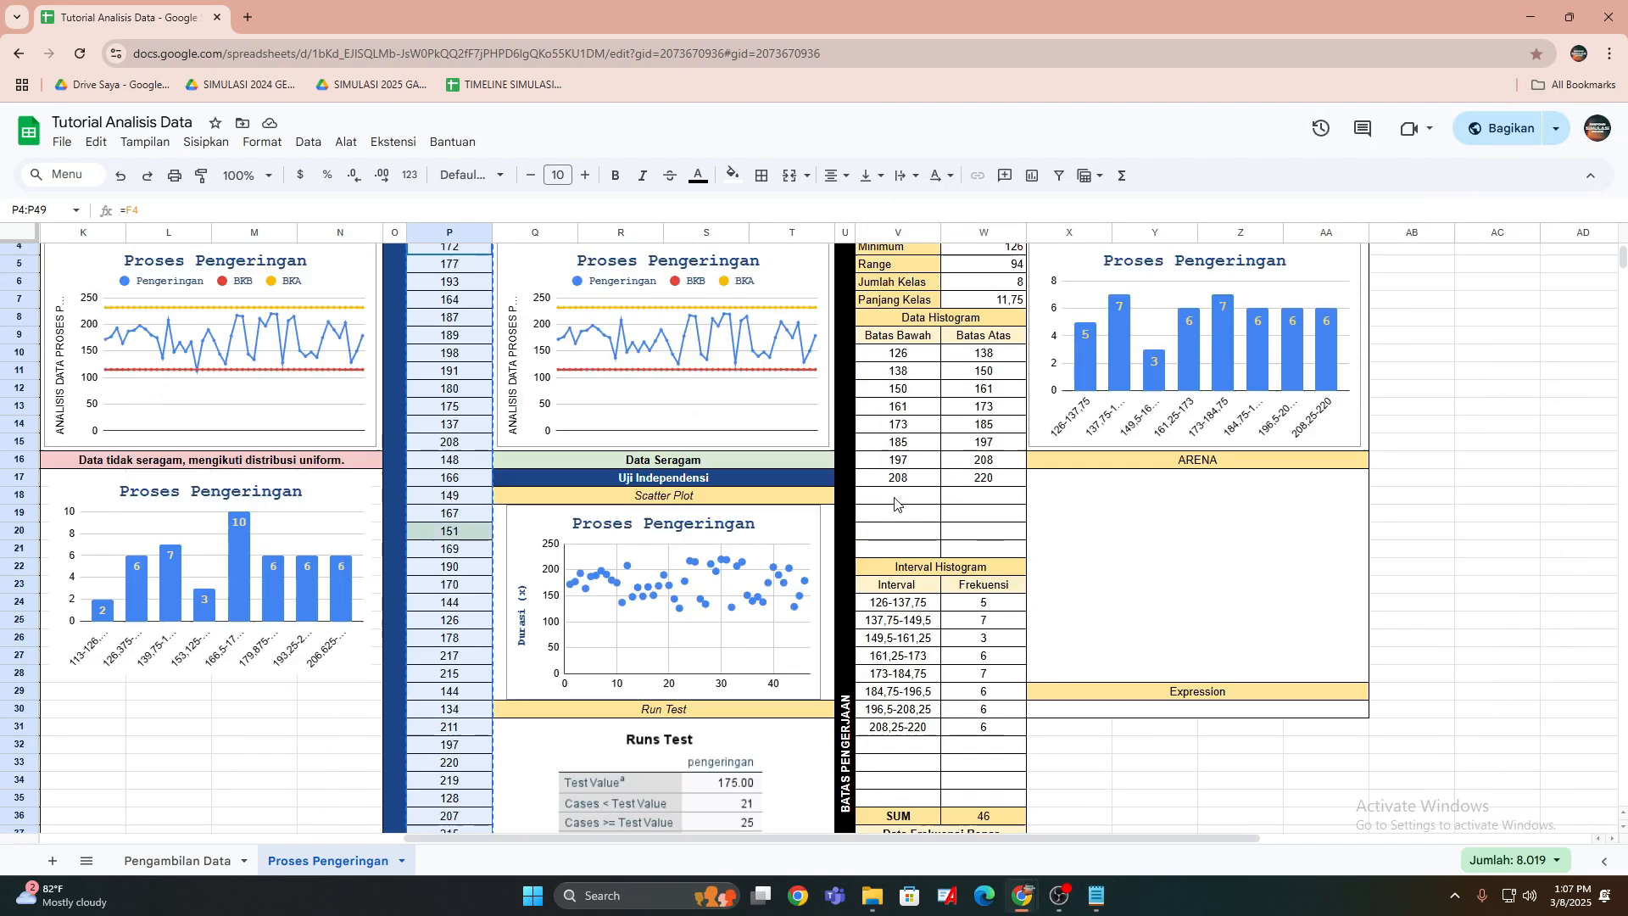
pyautogui.scroll(1, 897, 502)
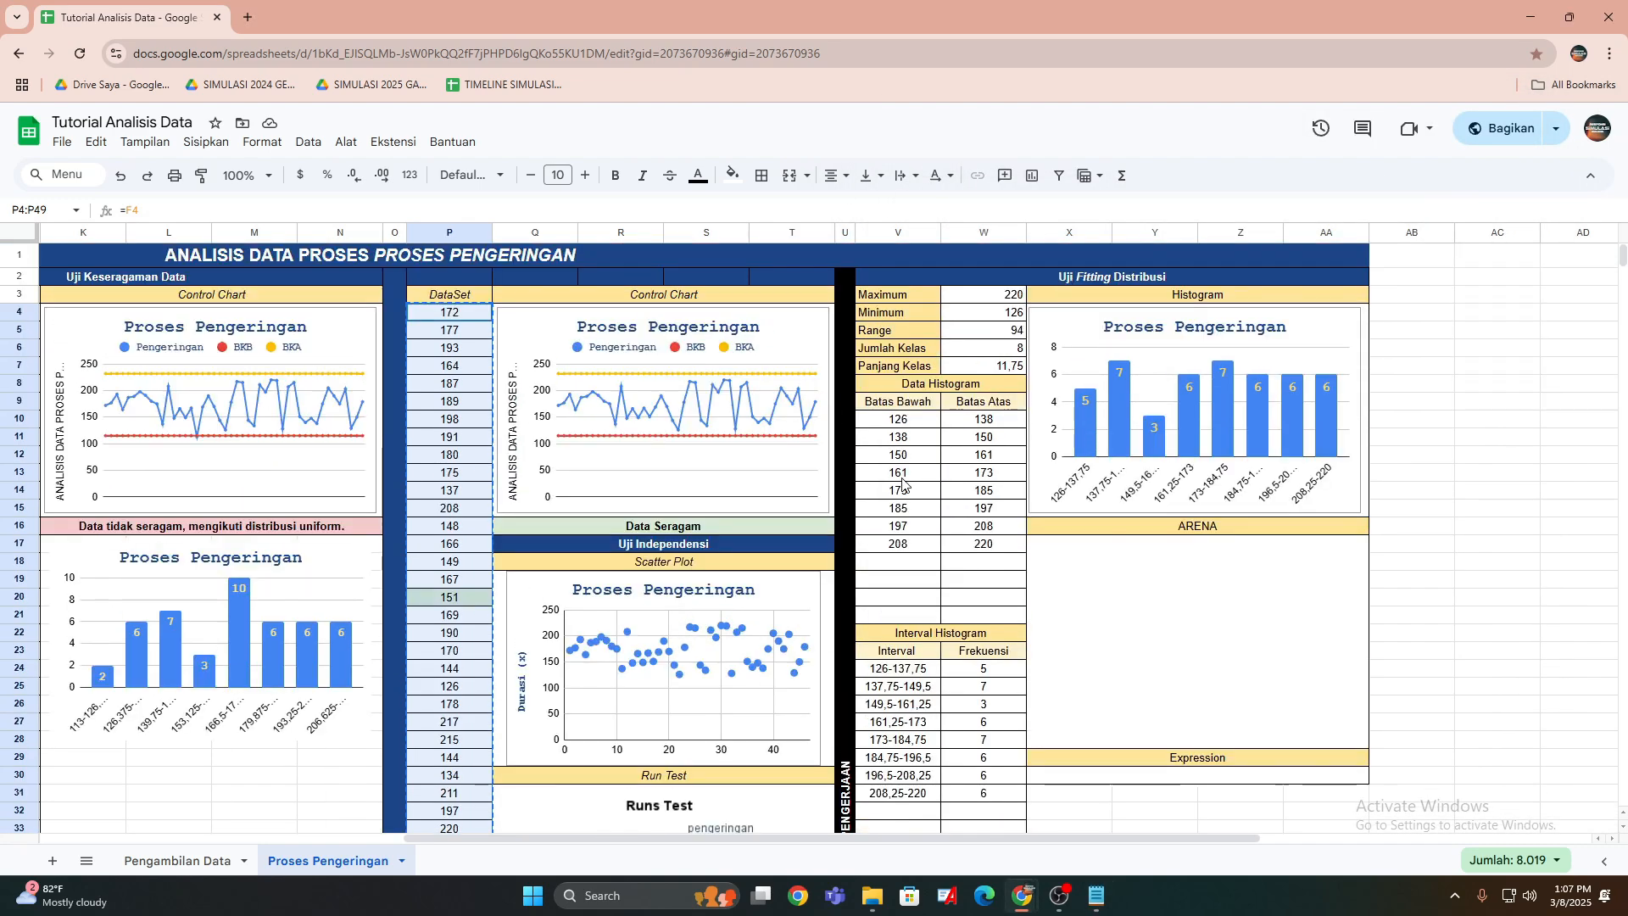
pyautogui.click(948, 895)
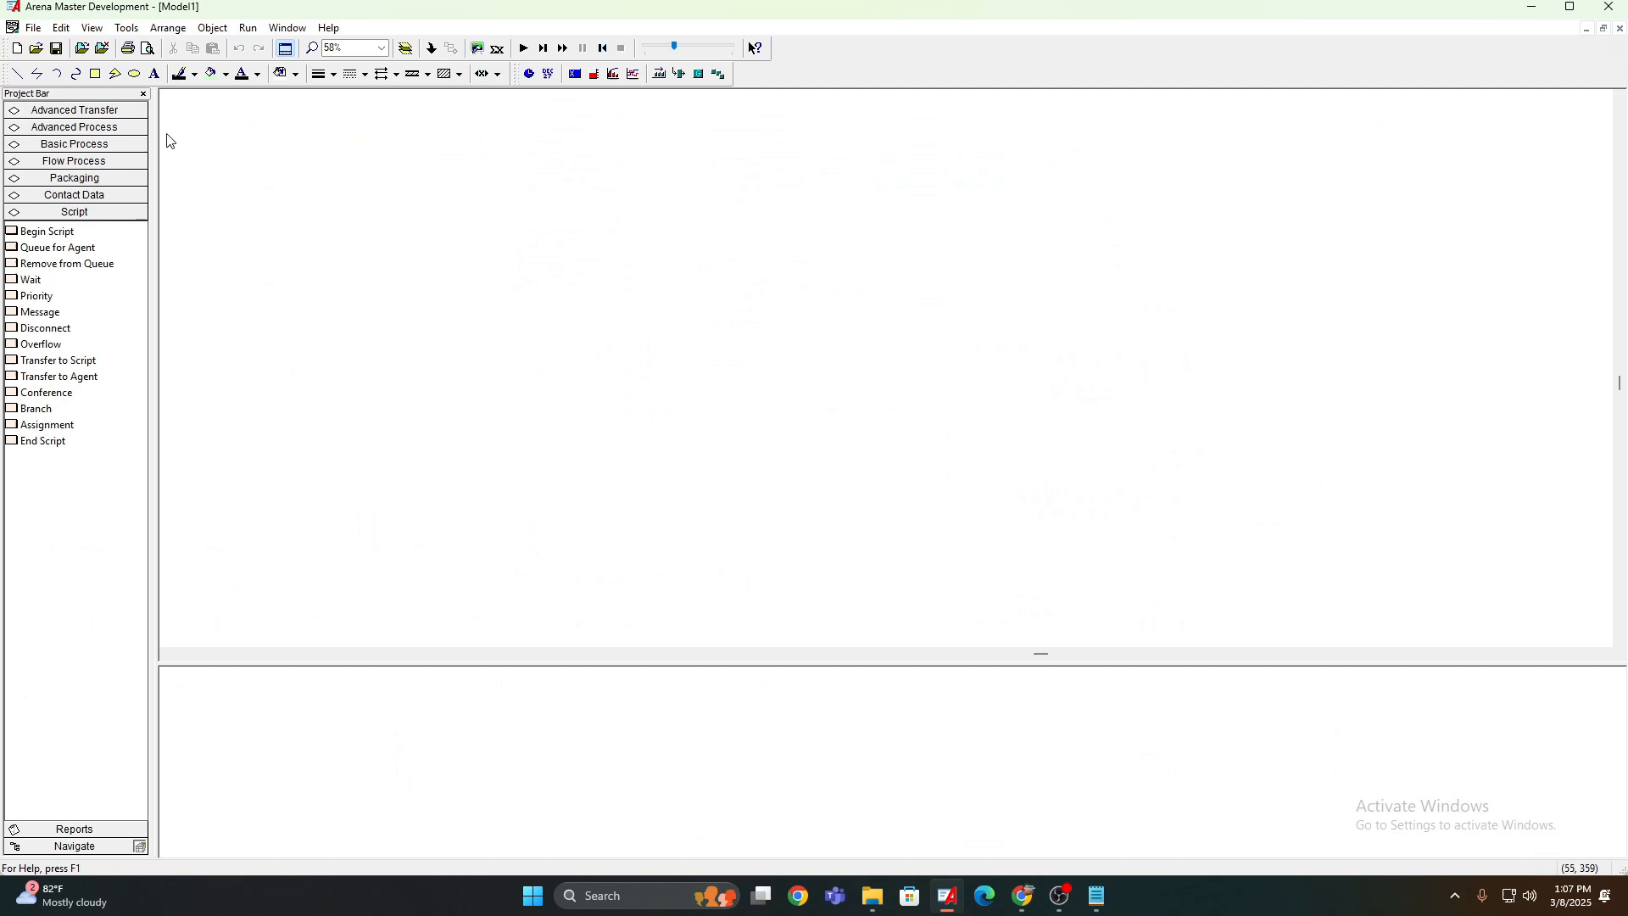
pyautogui.click(125, 28)
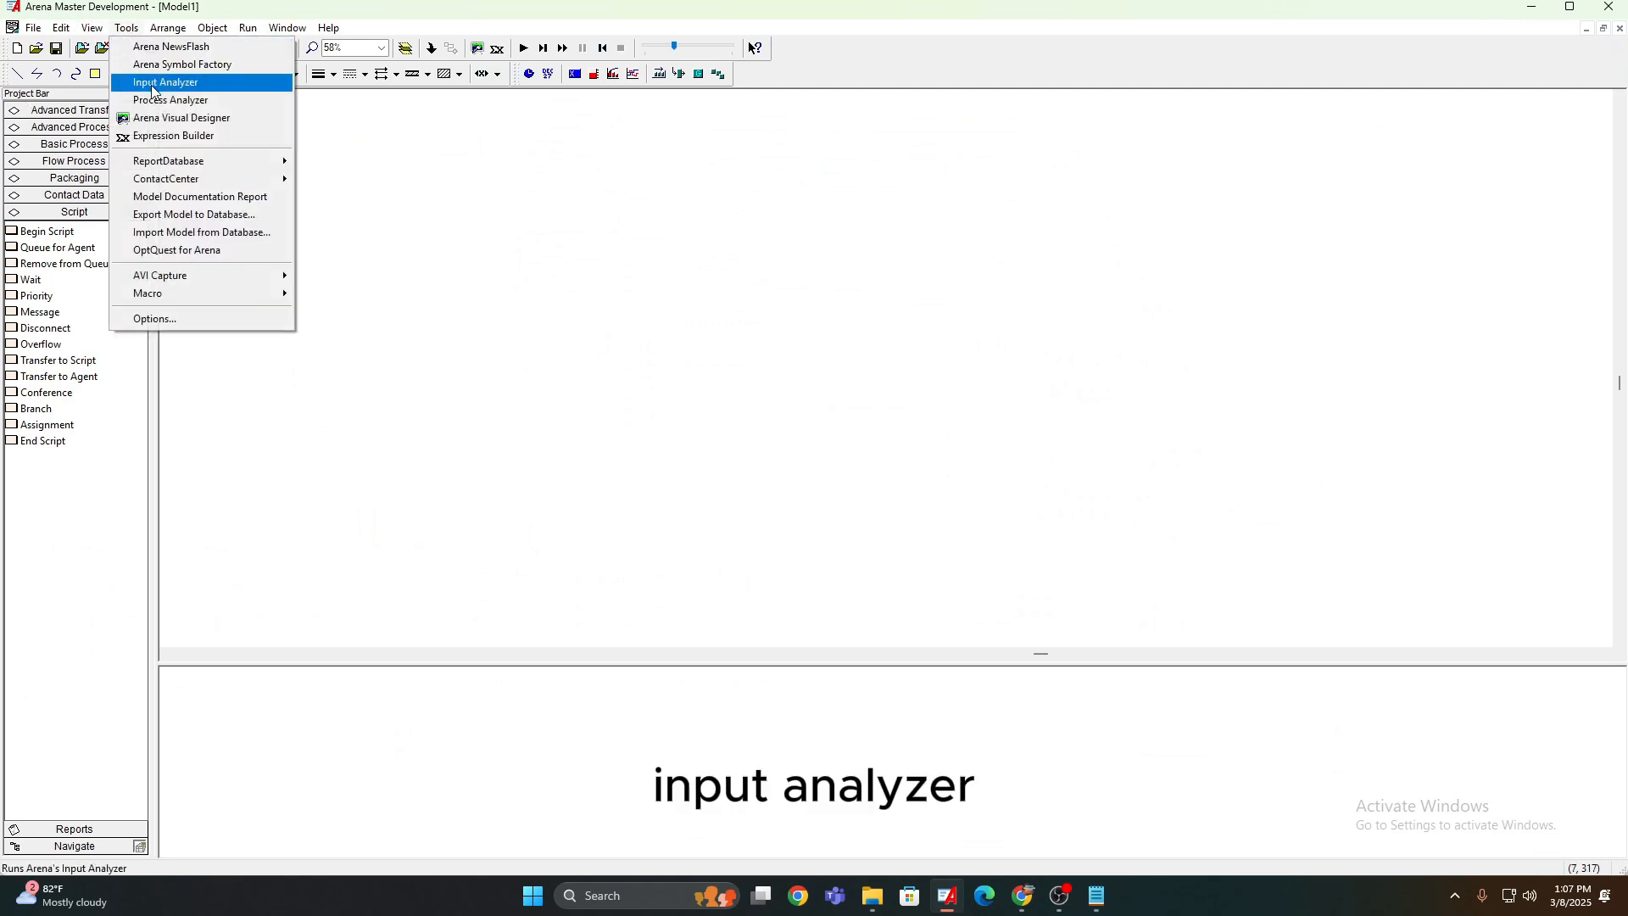
pyautogui.click(153, 85)
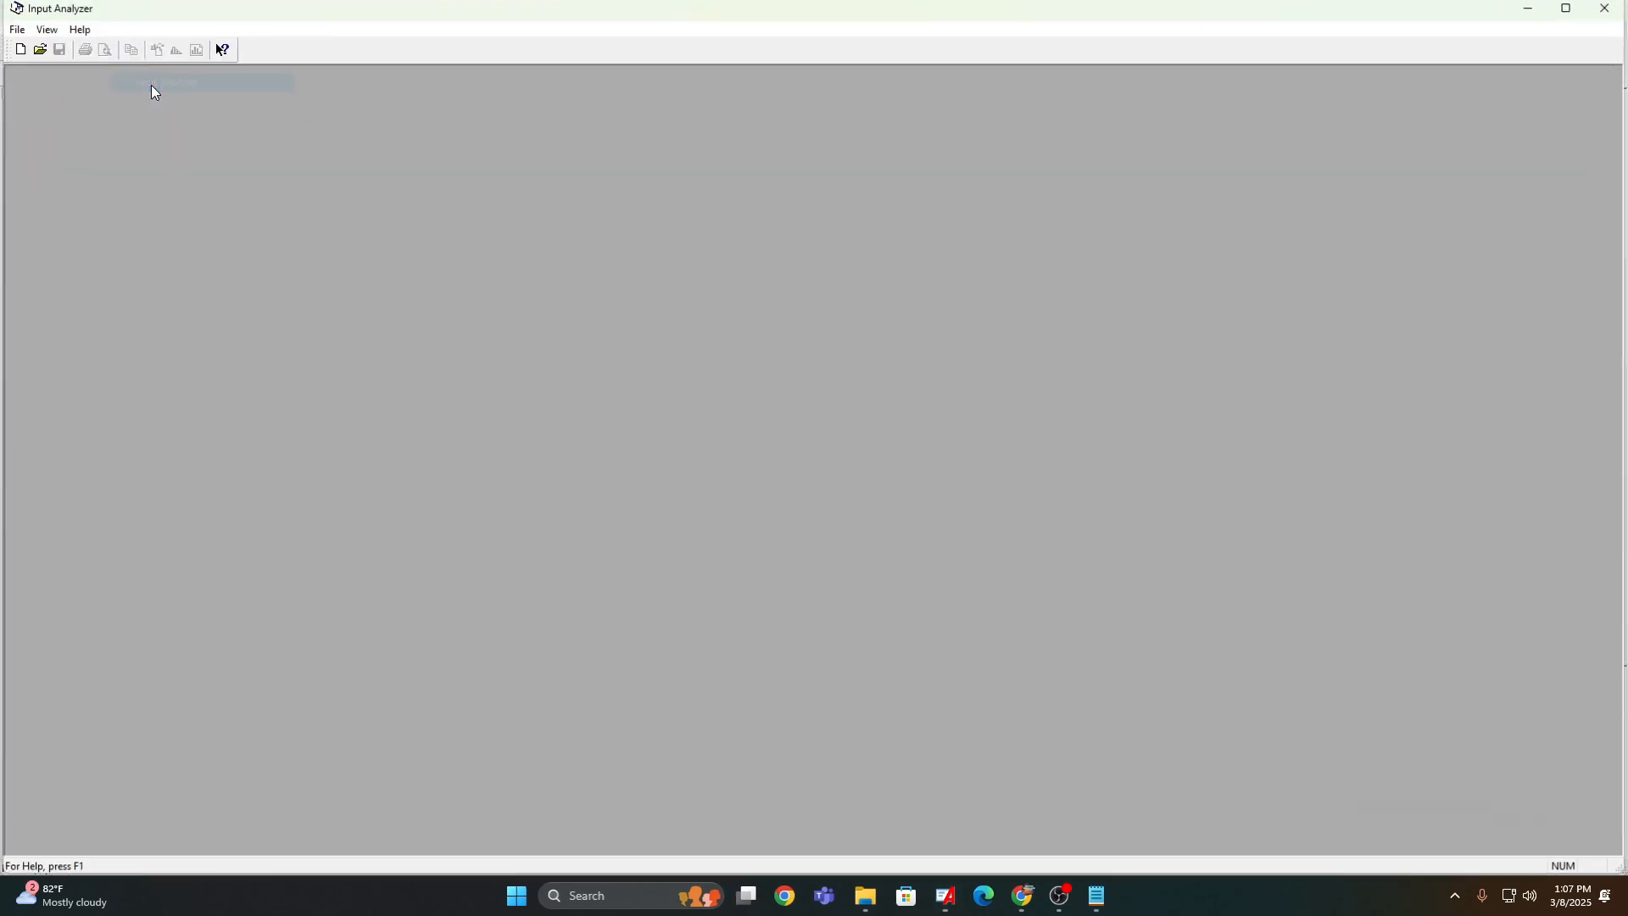
# Create a new input document and load the pengeringan text file as its data.
pyautogui.click(18, 48)
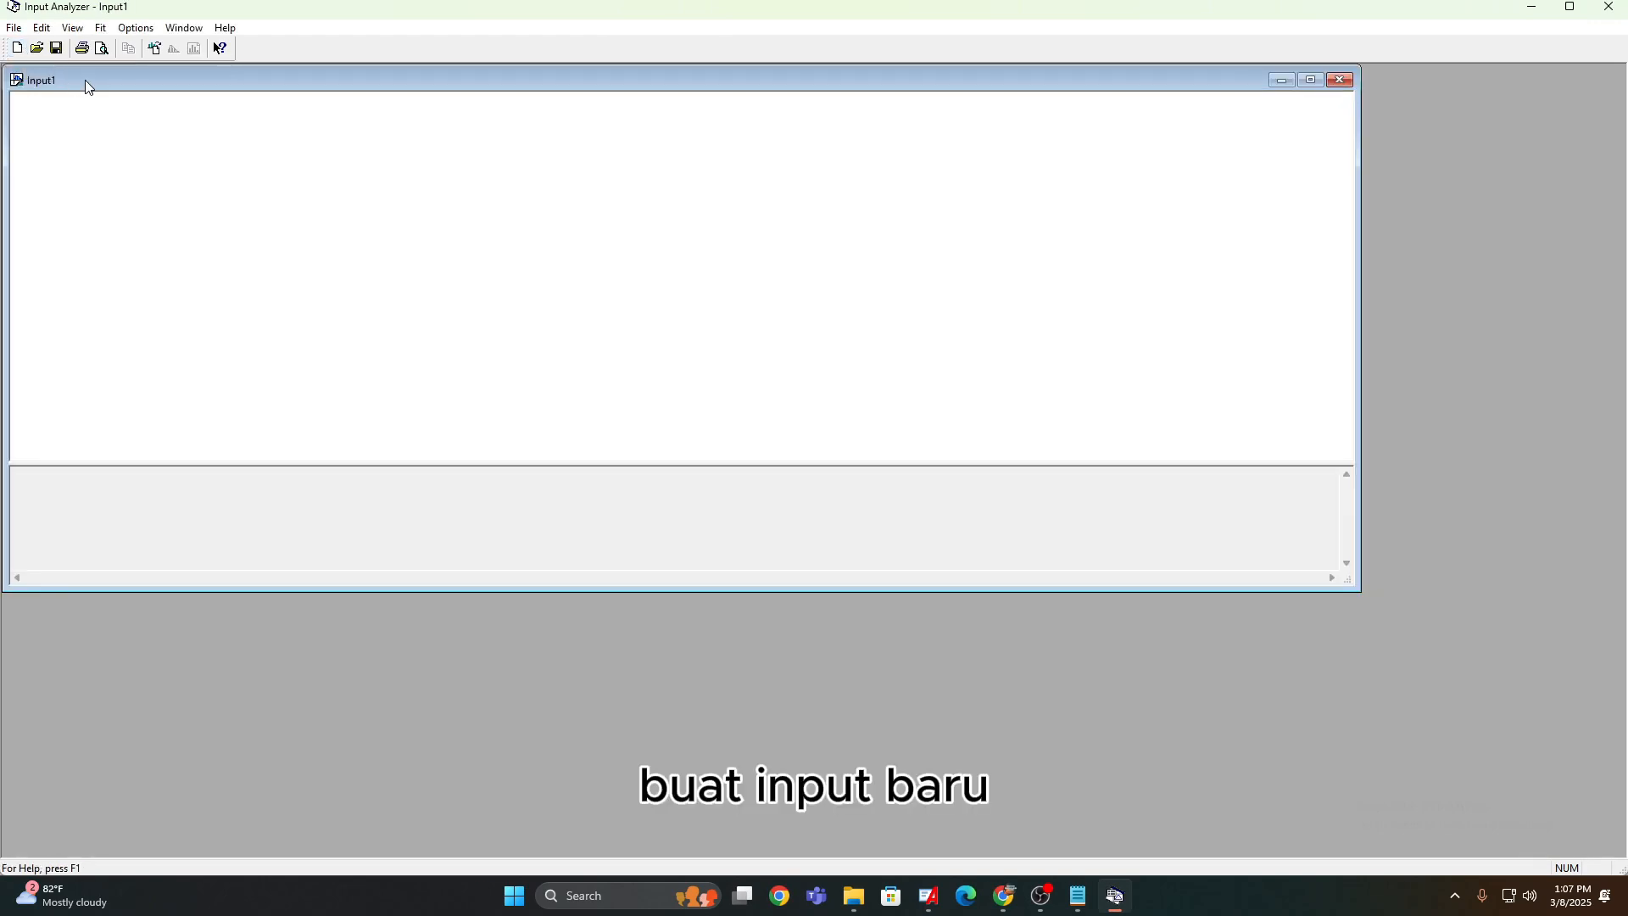
pyautogui.click(152, 49)
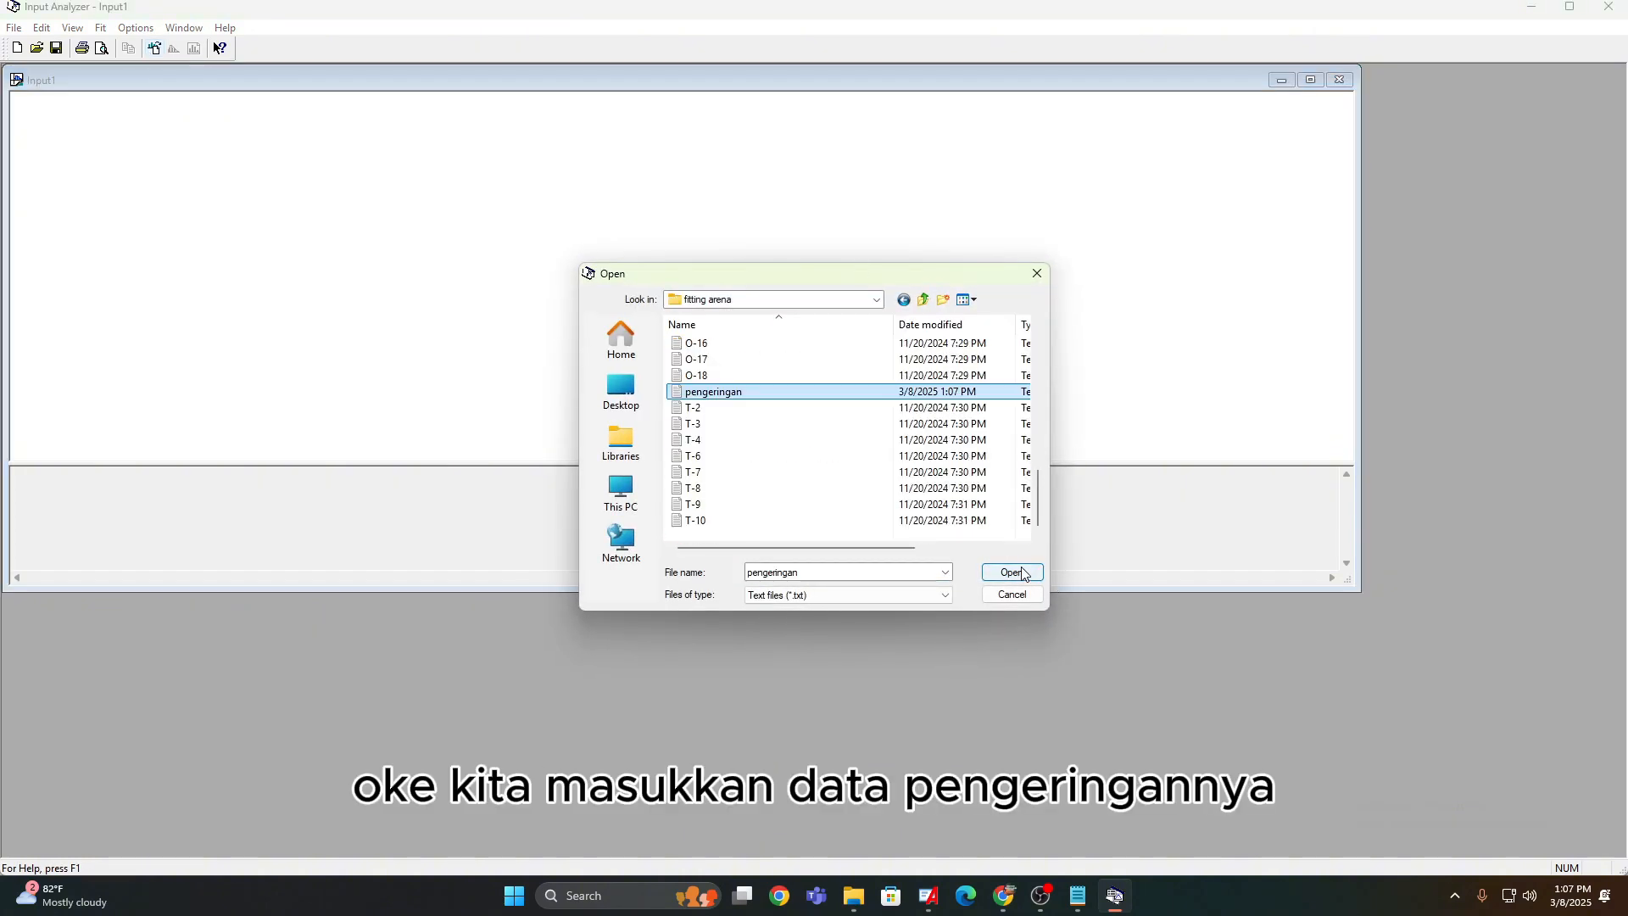
pyautogui.click(1012, 572)
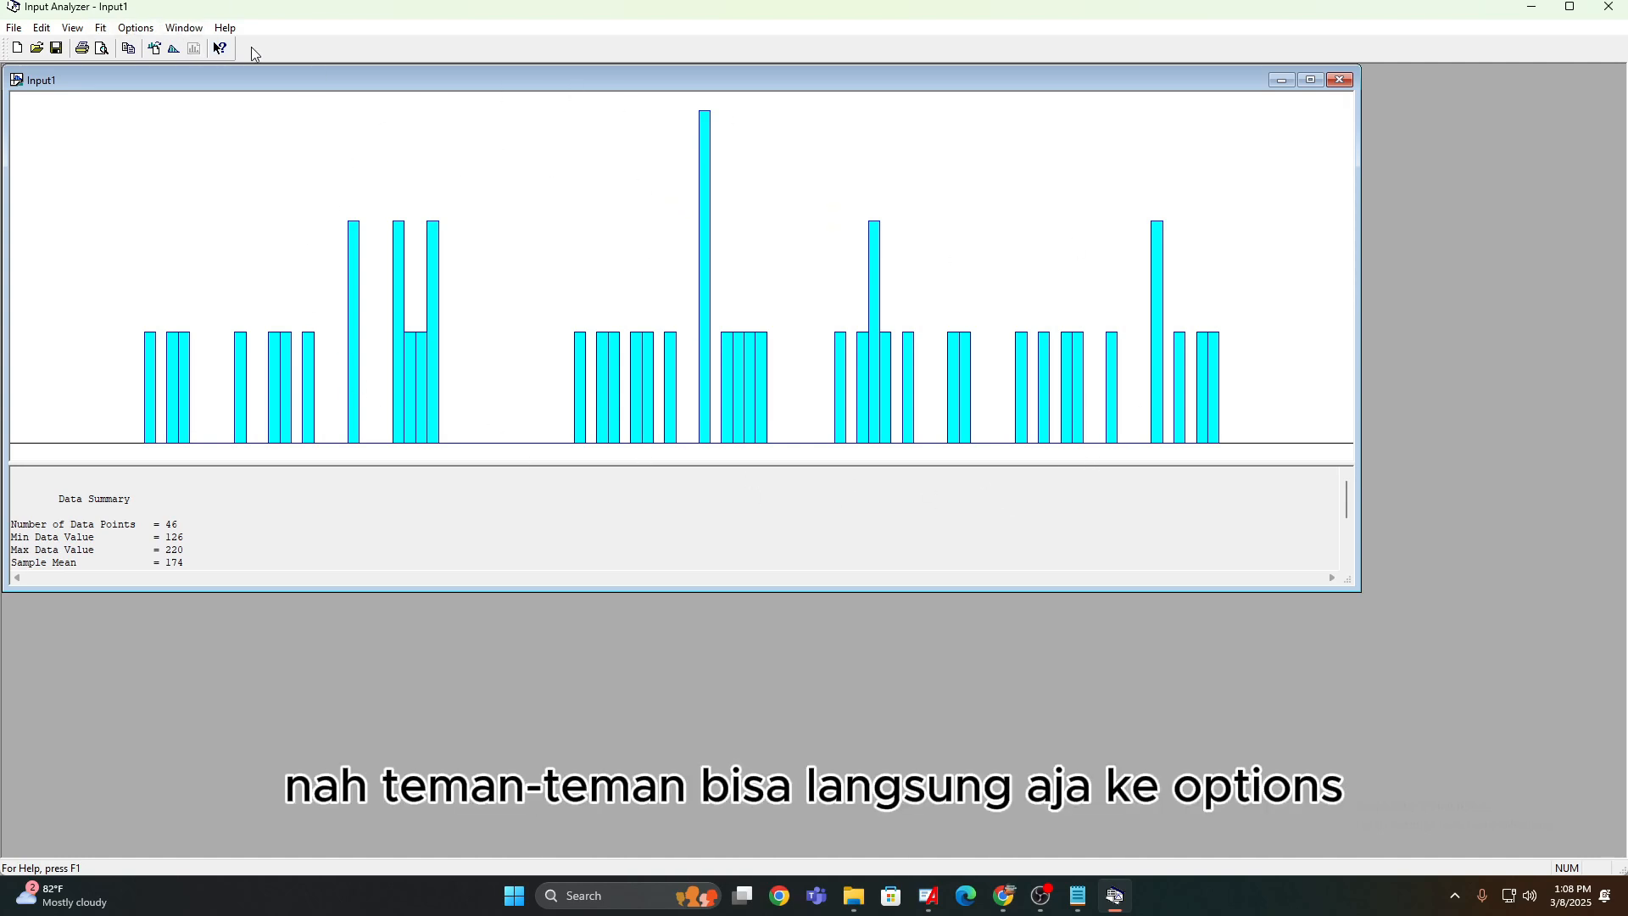
# Set the histogram parameters to 8 intervals, a low value of 126 and a high value of 220.
pyautogui.click(134, 27)
pyautogui.moveTo(155, 58)
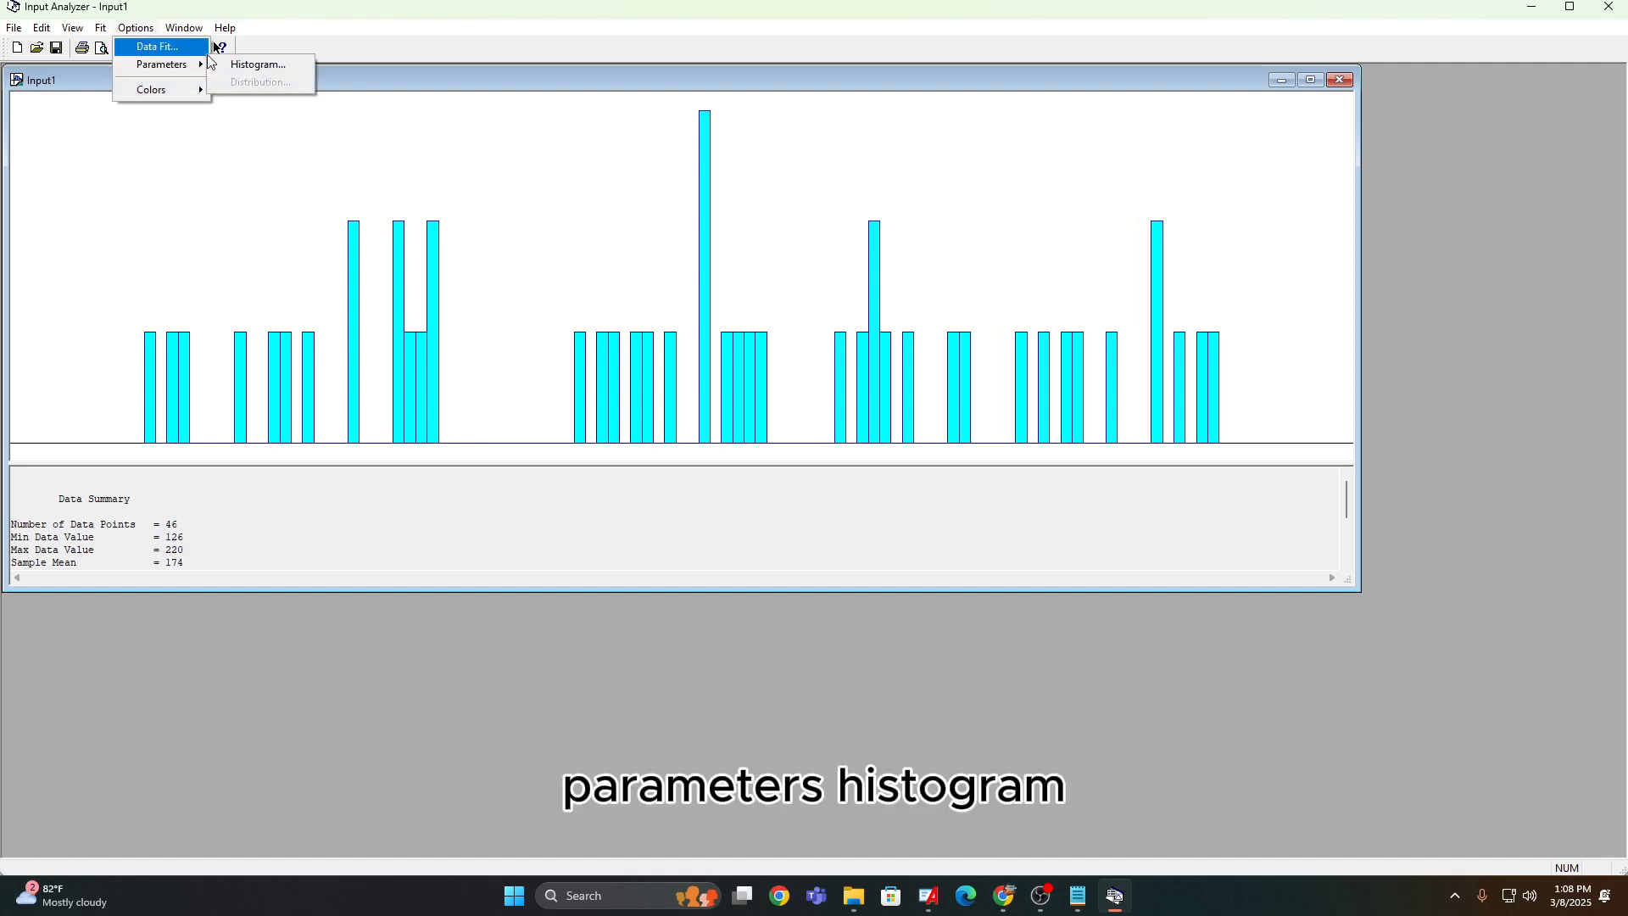
pyautogui.click(248, 63)
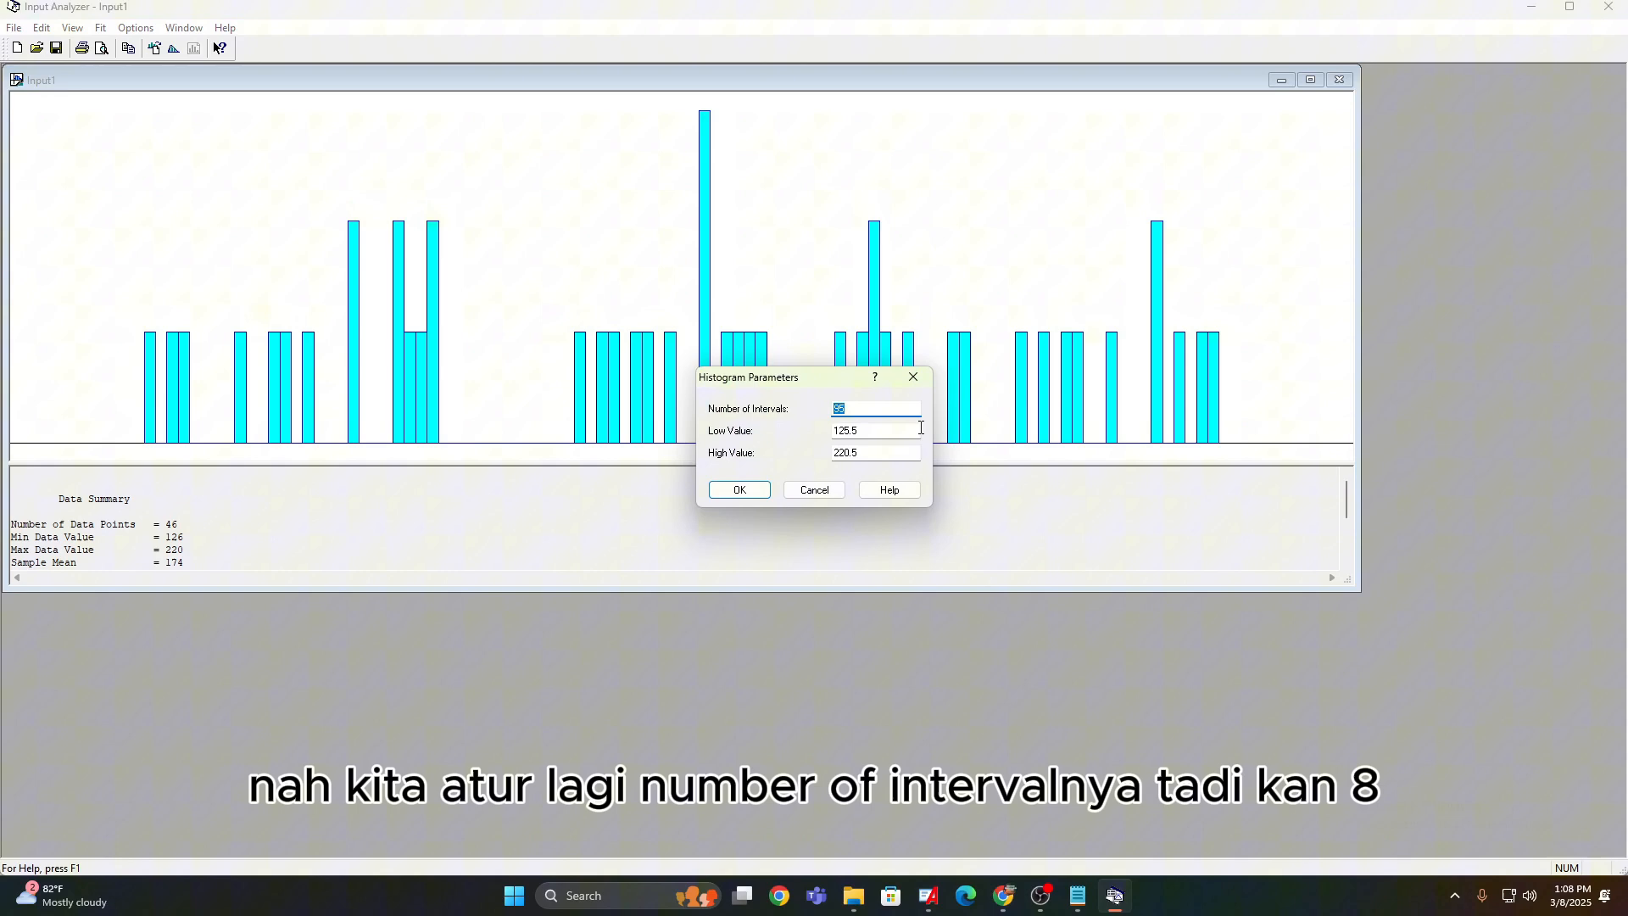
pyautogui.write('8')
pyautogui.moveTo(860, 432); pyautogui.dragTo(853, 442)
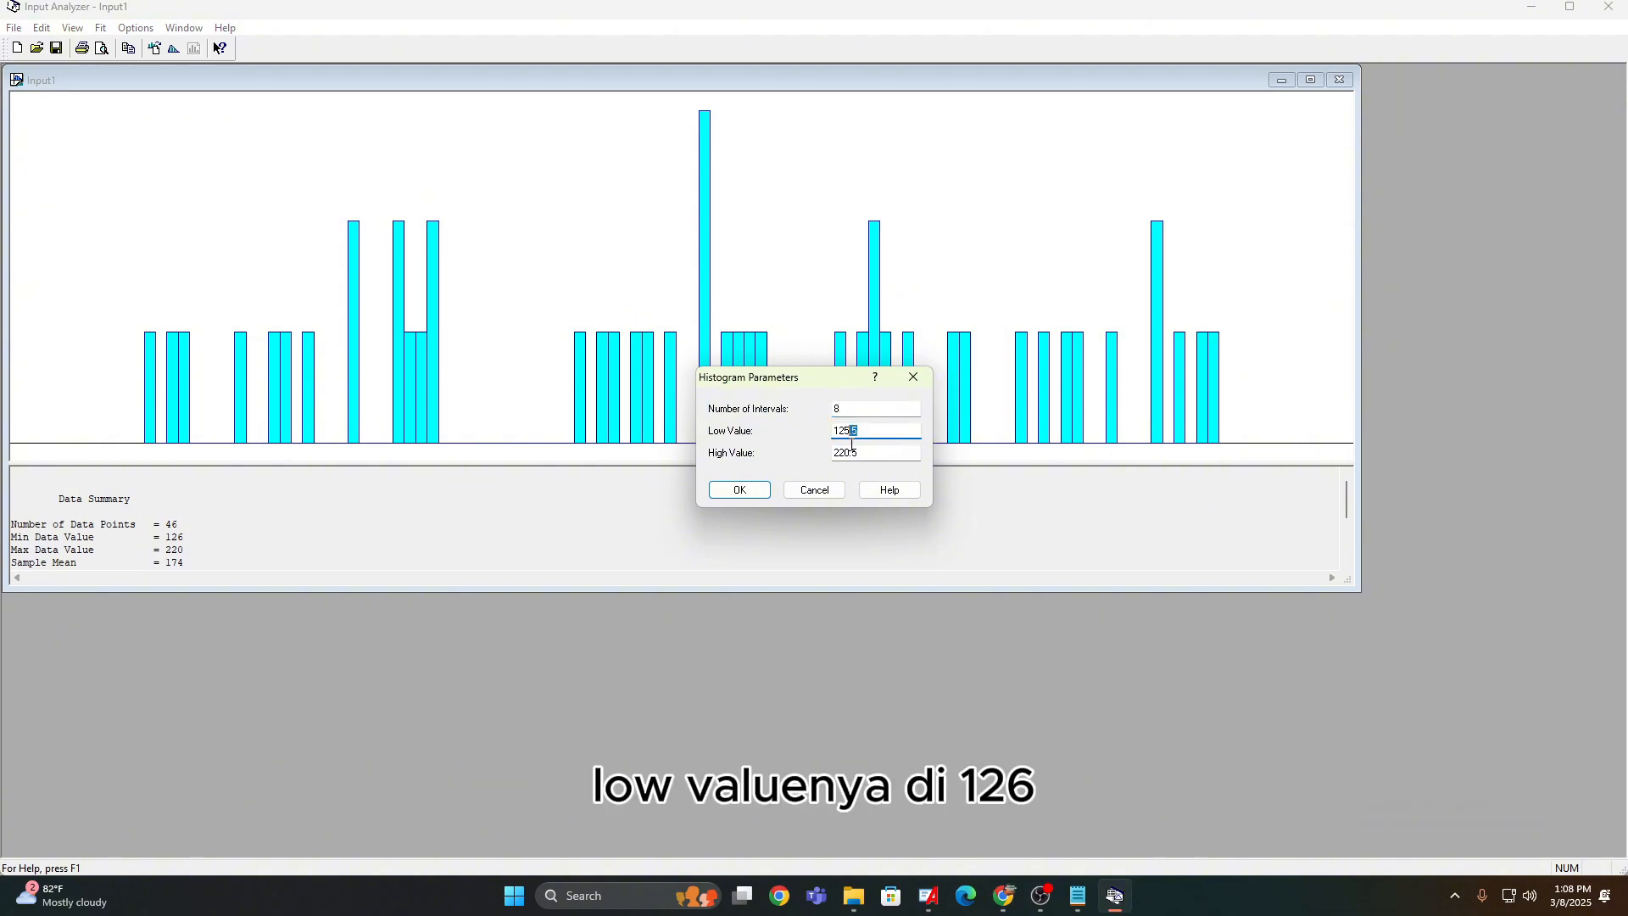
pyautogui.write('6')
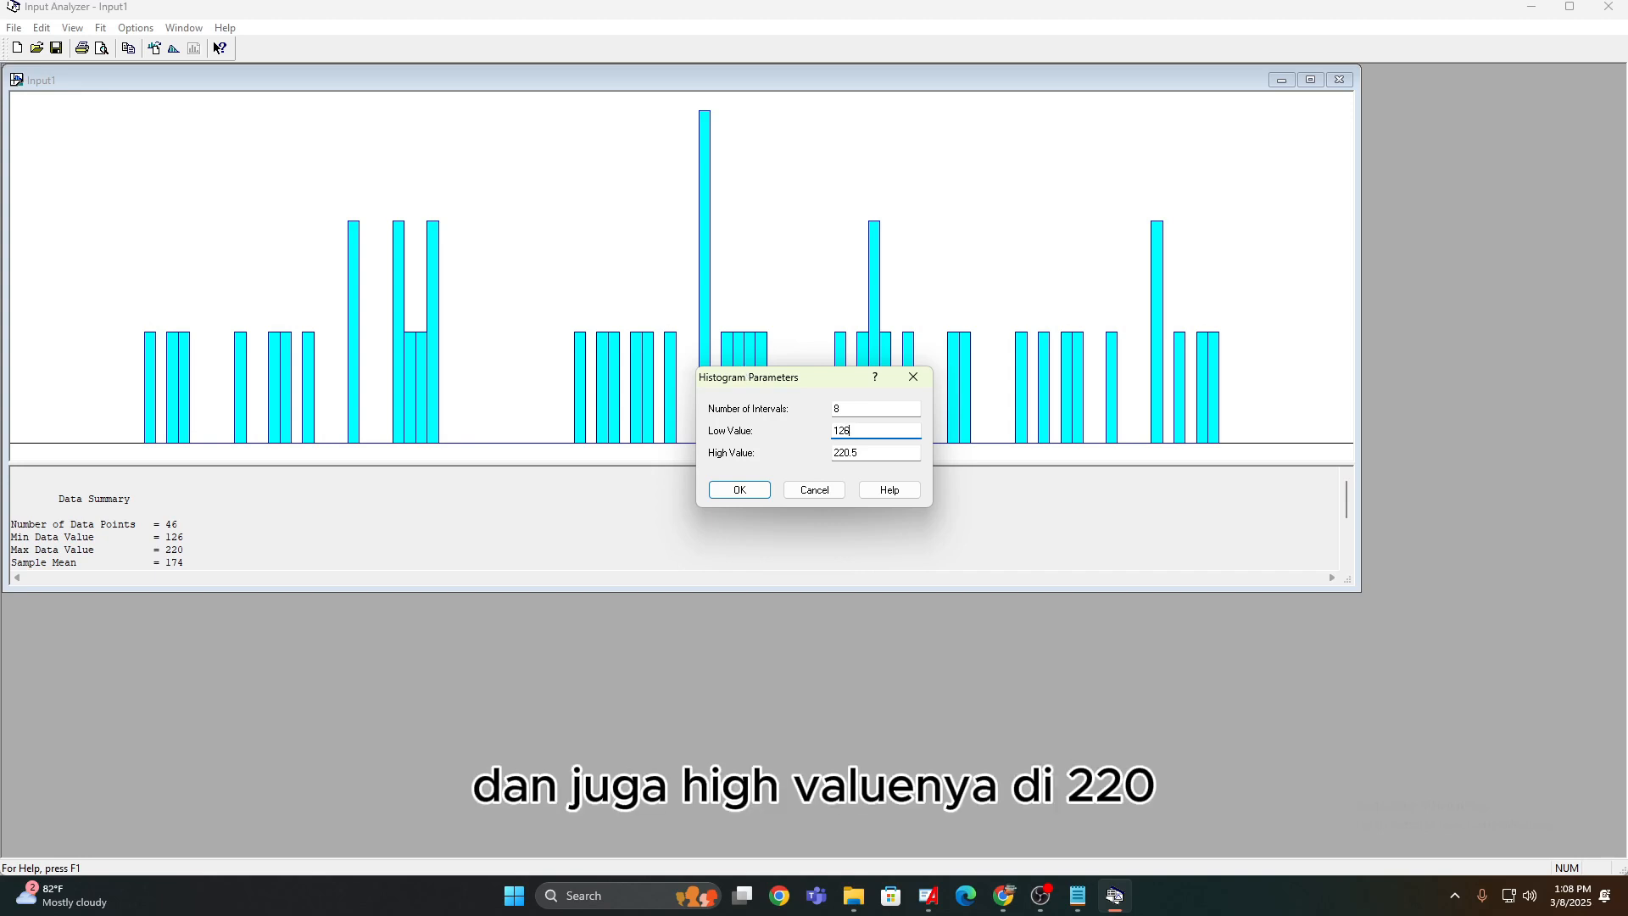
pyautogui.click(873, 453)
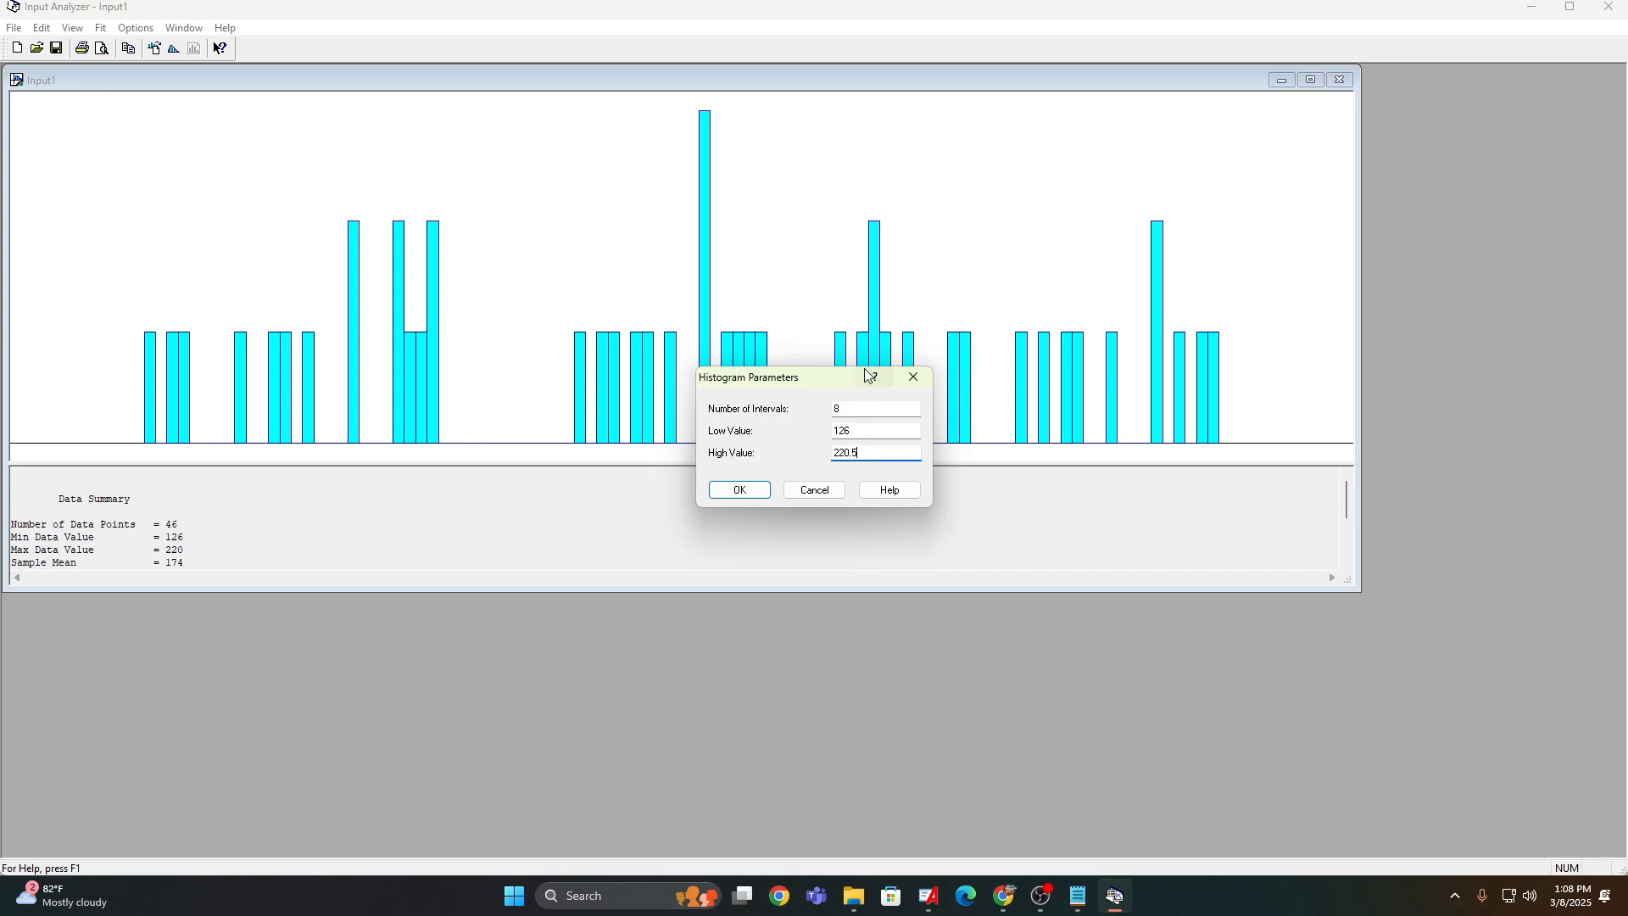
pyautogui.press('BackSpace')
pyautogui.press('BackSpace')
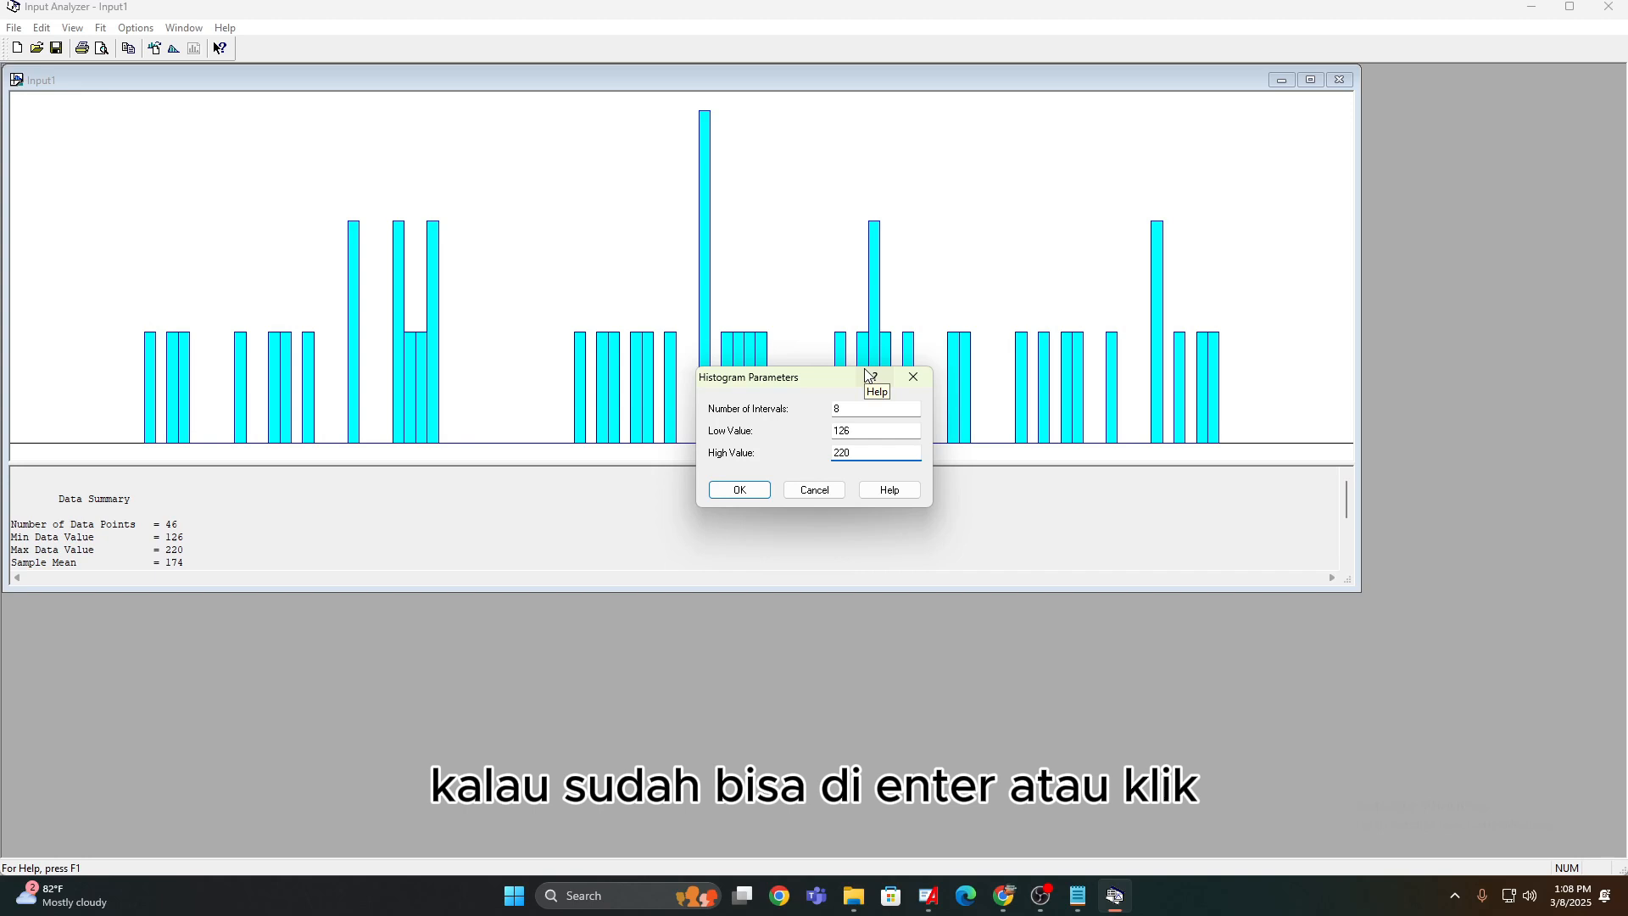
pyautogui.press('Return')
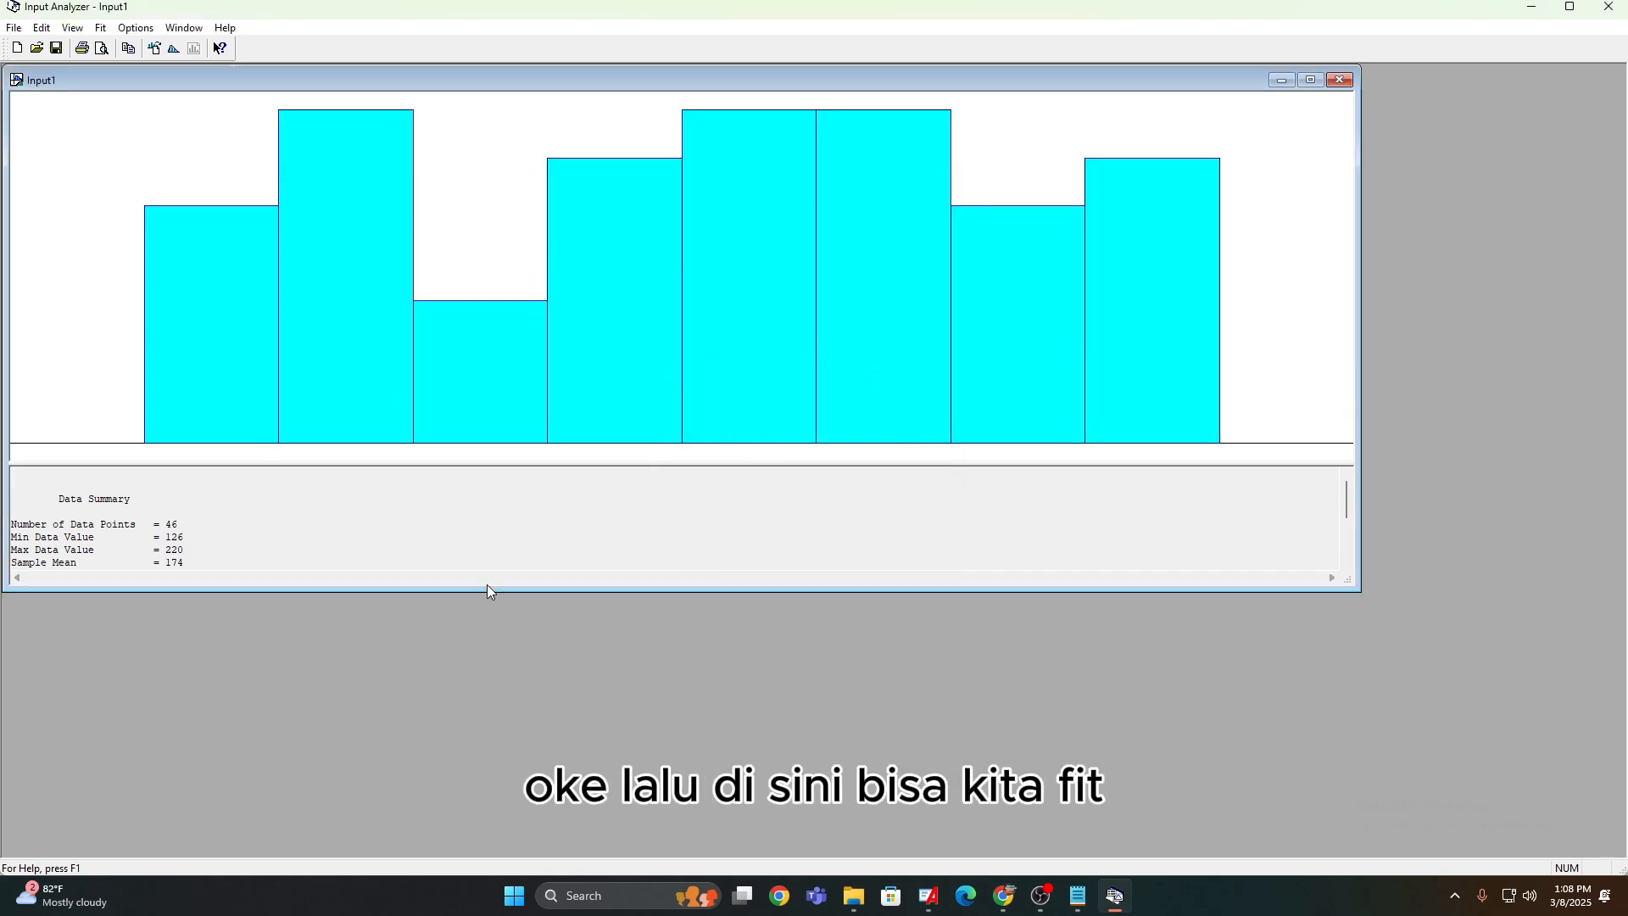
# Fit a Uniform distribution to the drying data and check the expression in the distribution summary.
pyautogui.click(100, 27)
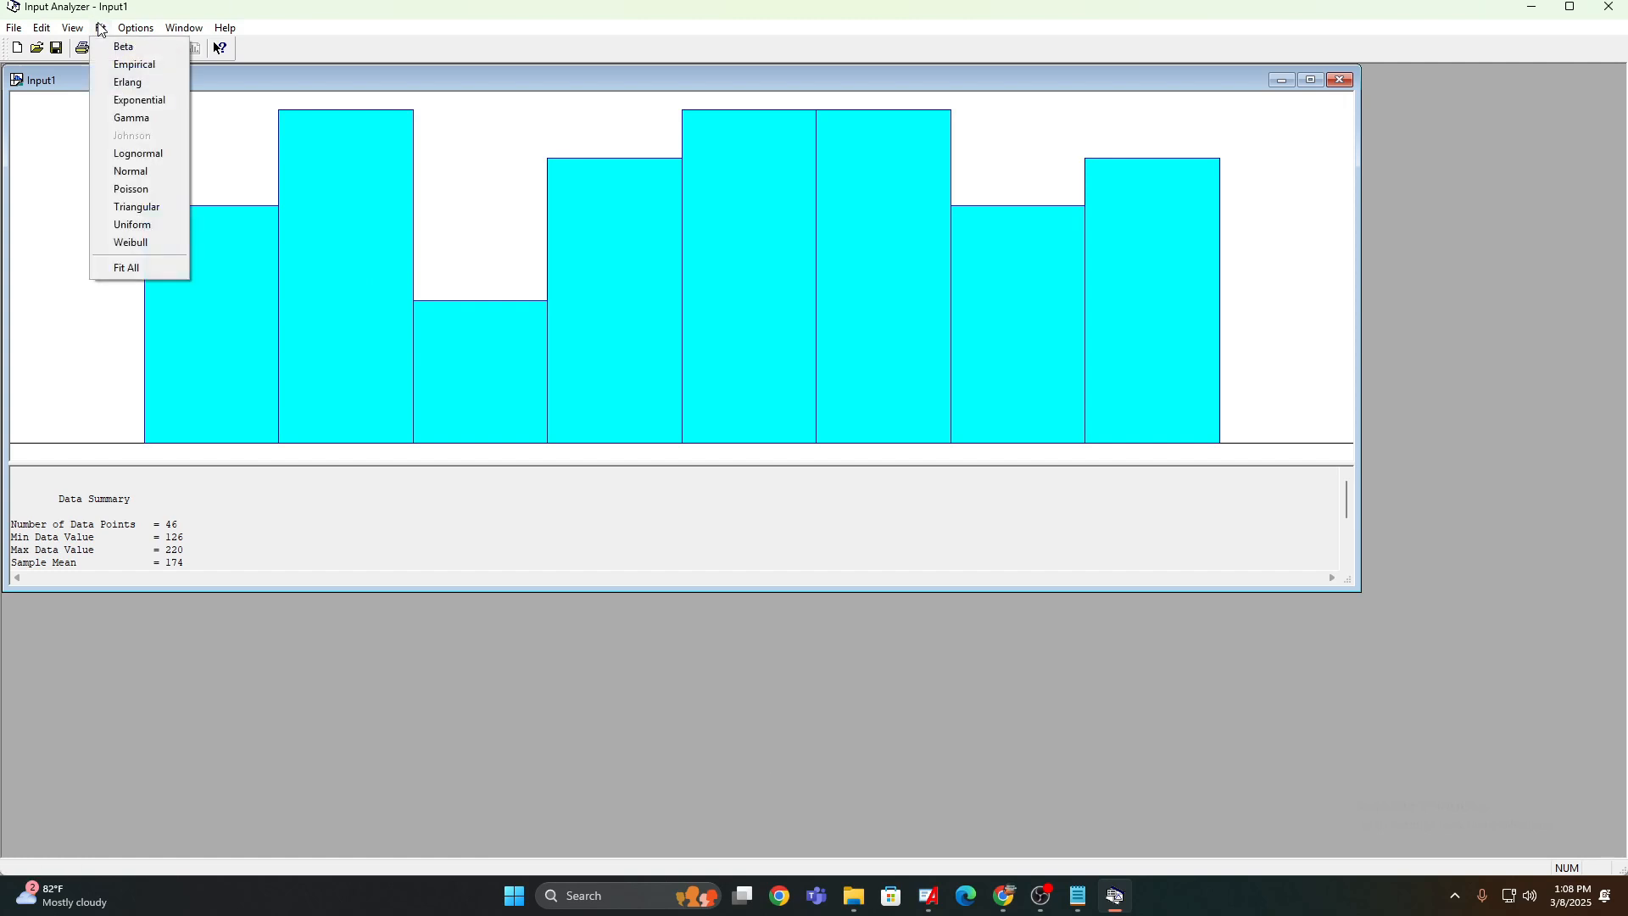
pyautogui.click(151, 234)
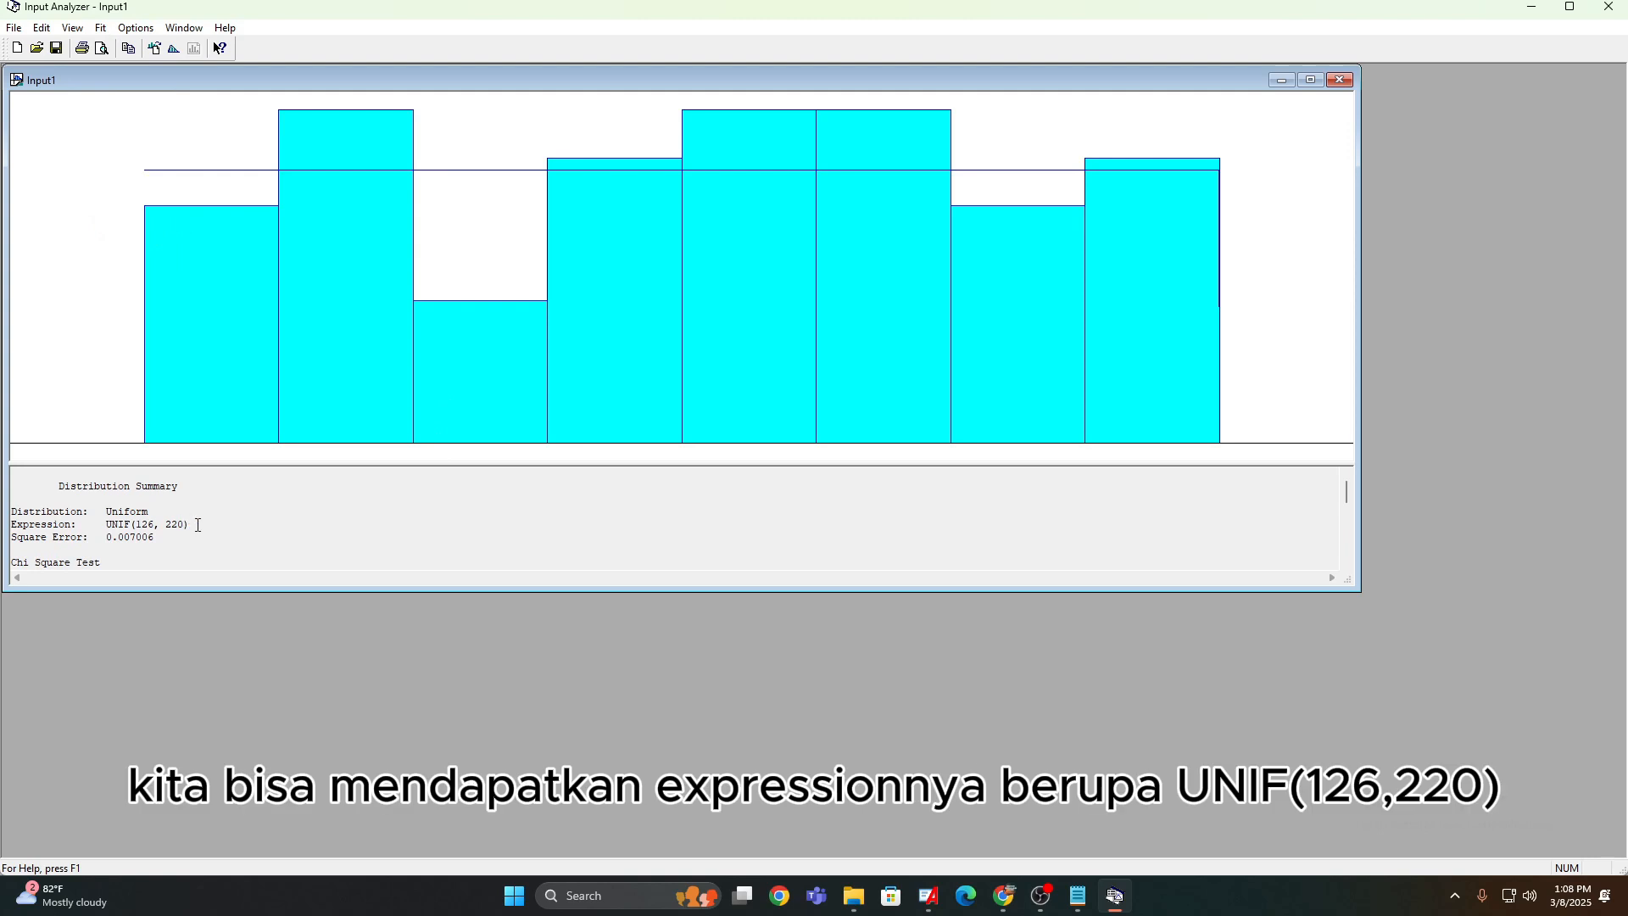
pyautogui.moveTo(198, 525); pyautogui.dragTo(108, 524)
pyautogui.click(248, 525)
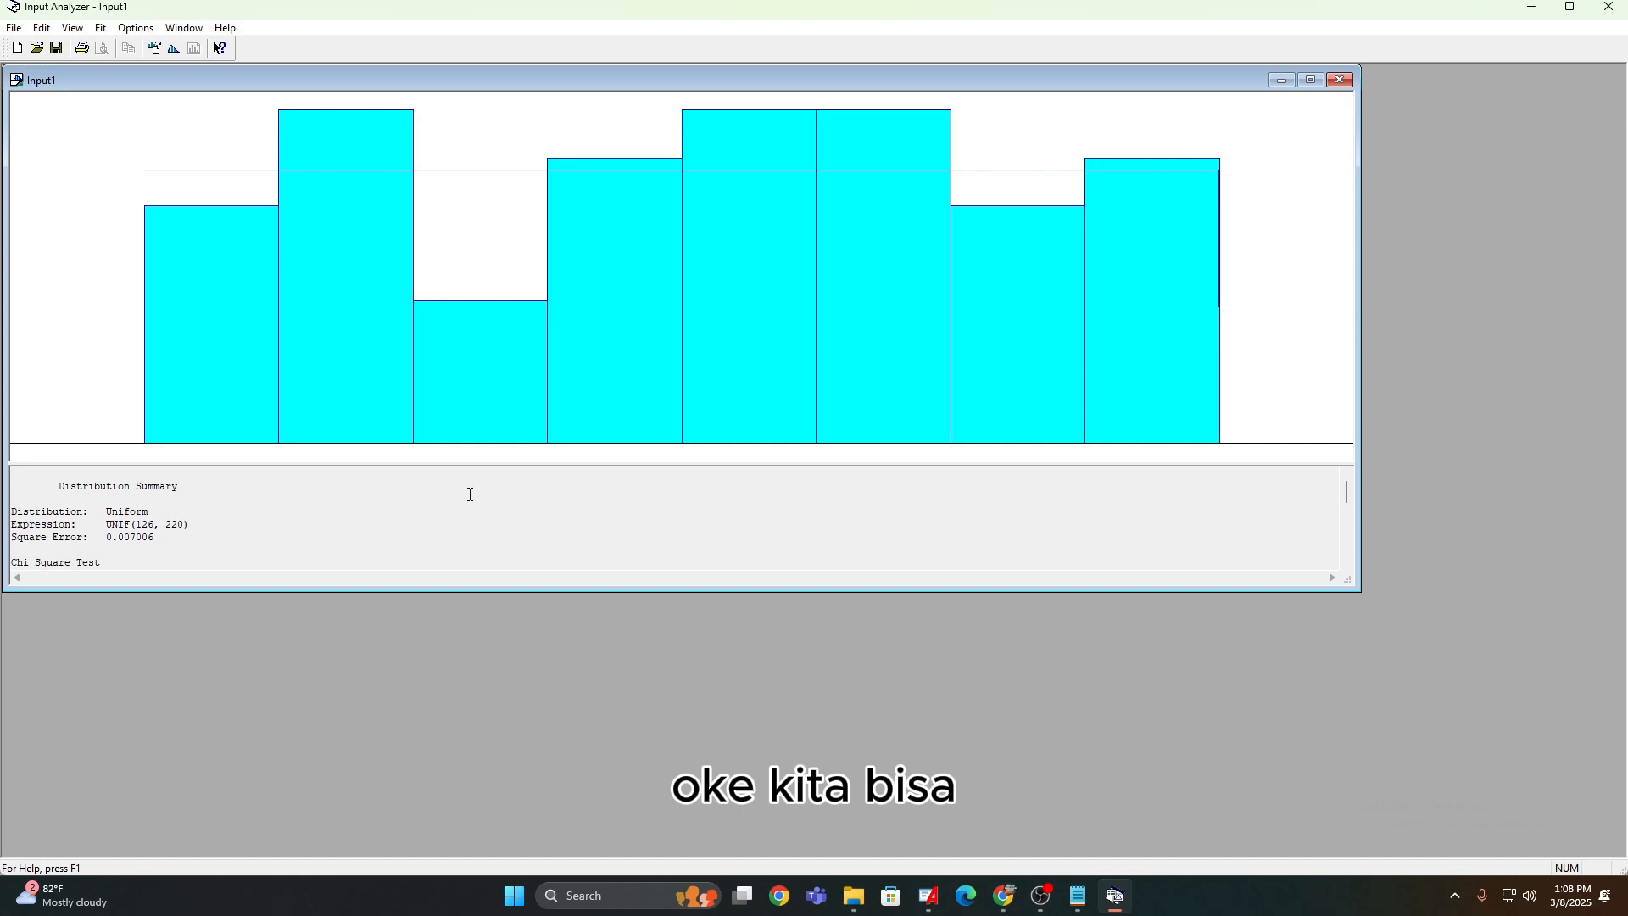
# Capture a screenshot of the fitted histogram with its summary and paste it under the ARENA heading in the Google Sheets spreadsheet.
pyautogui.press('Print')
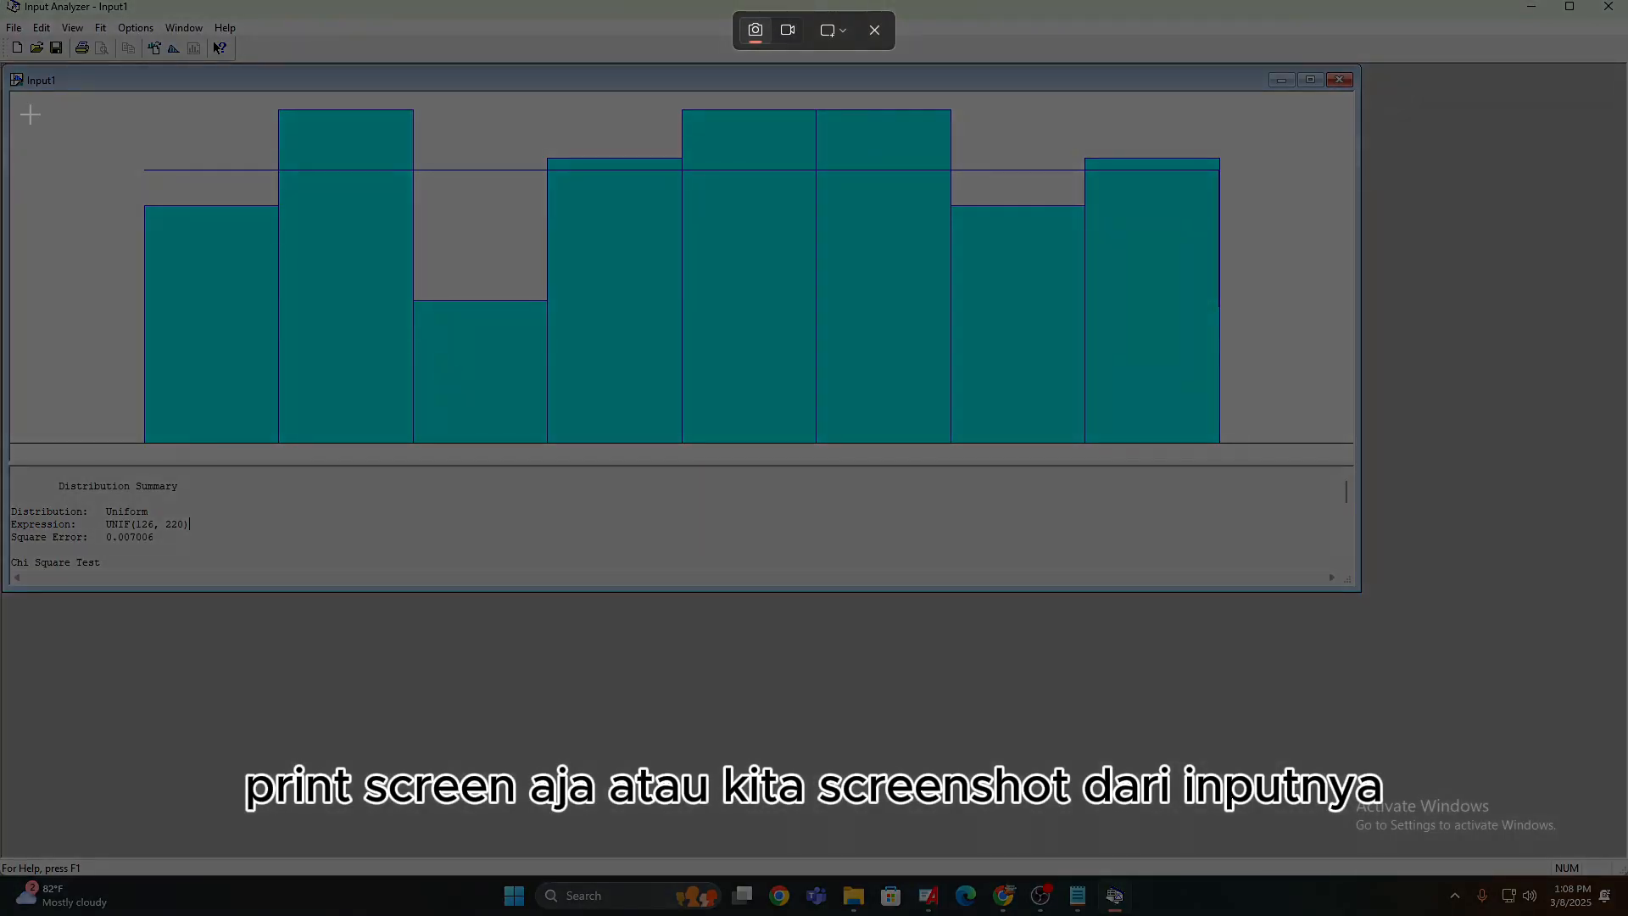
pyautogui.moveTo(10, 94); pyautogui.dragTo(1340, 547)
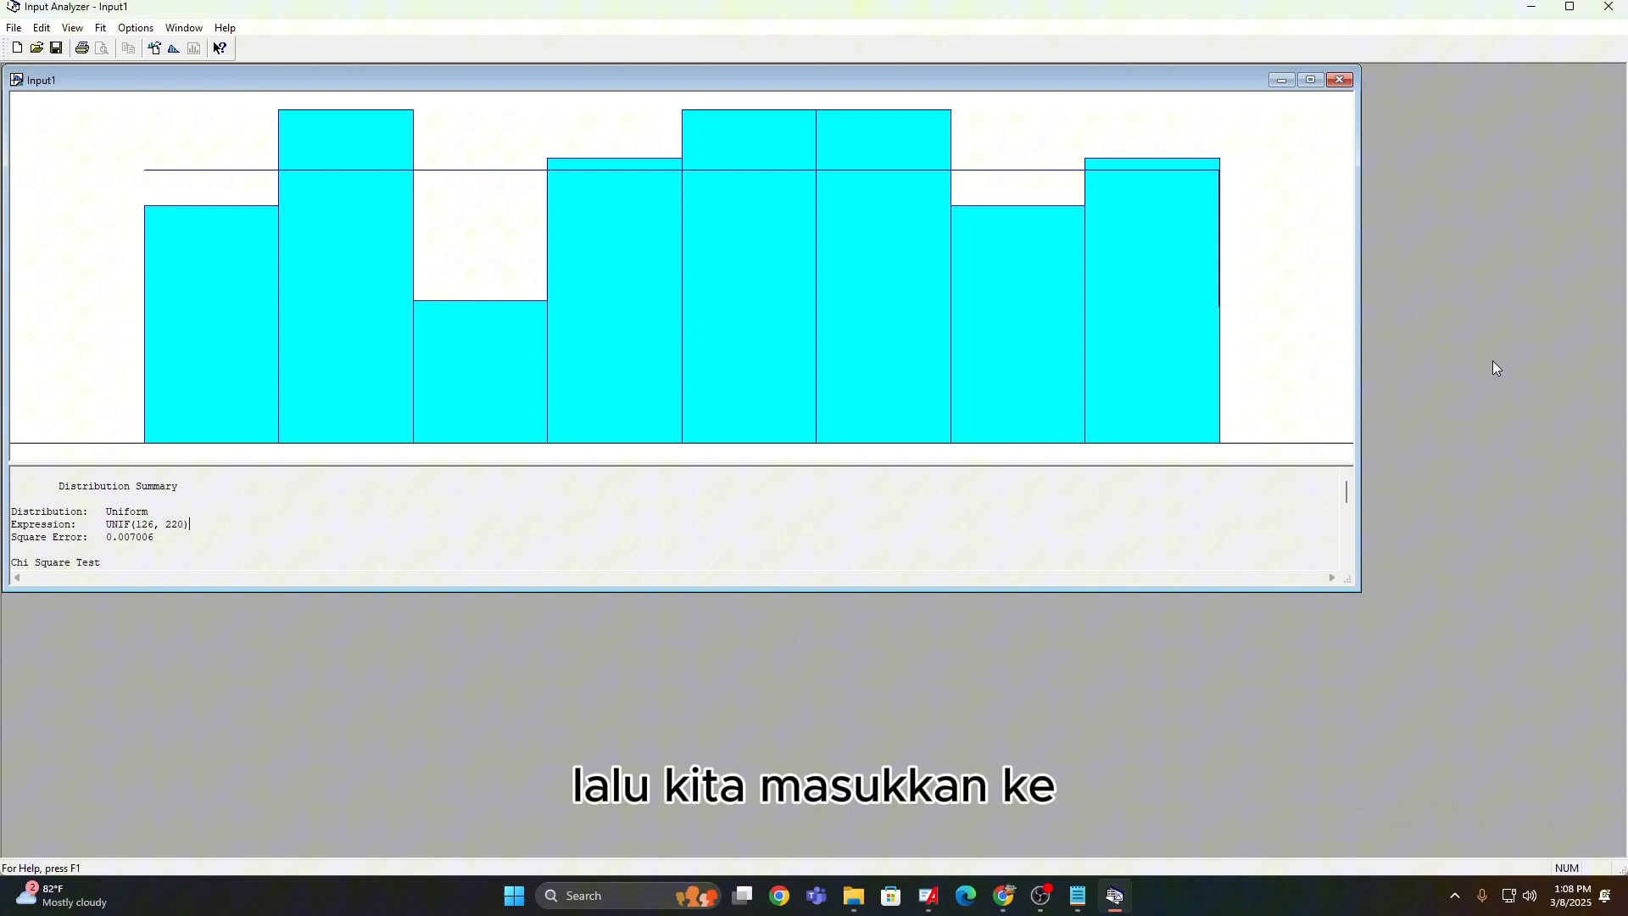
pyautogui.hotkey('alt', 'Tab')
pyautogui.hotkey('alt', 'Tab')
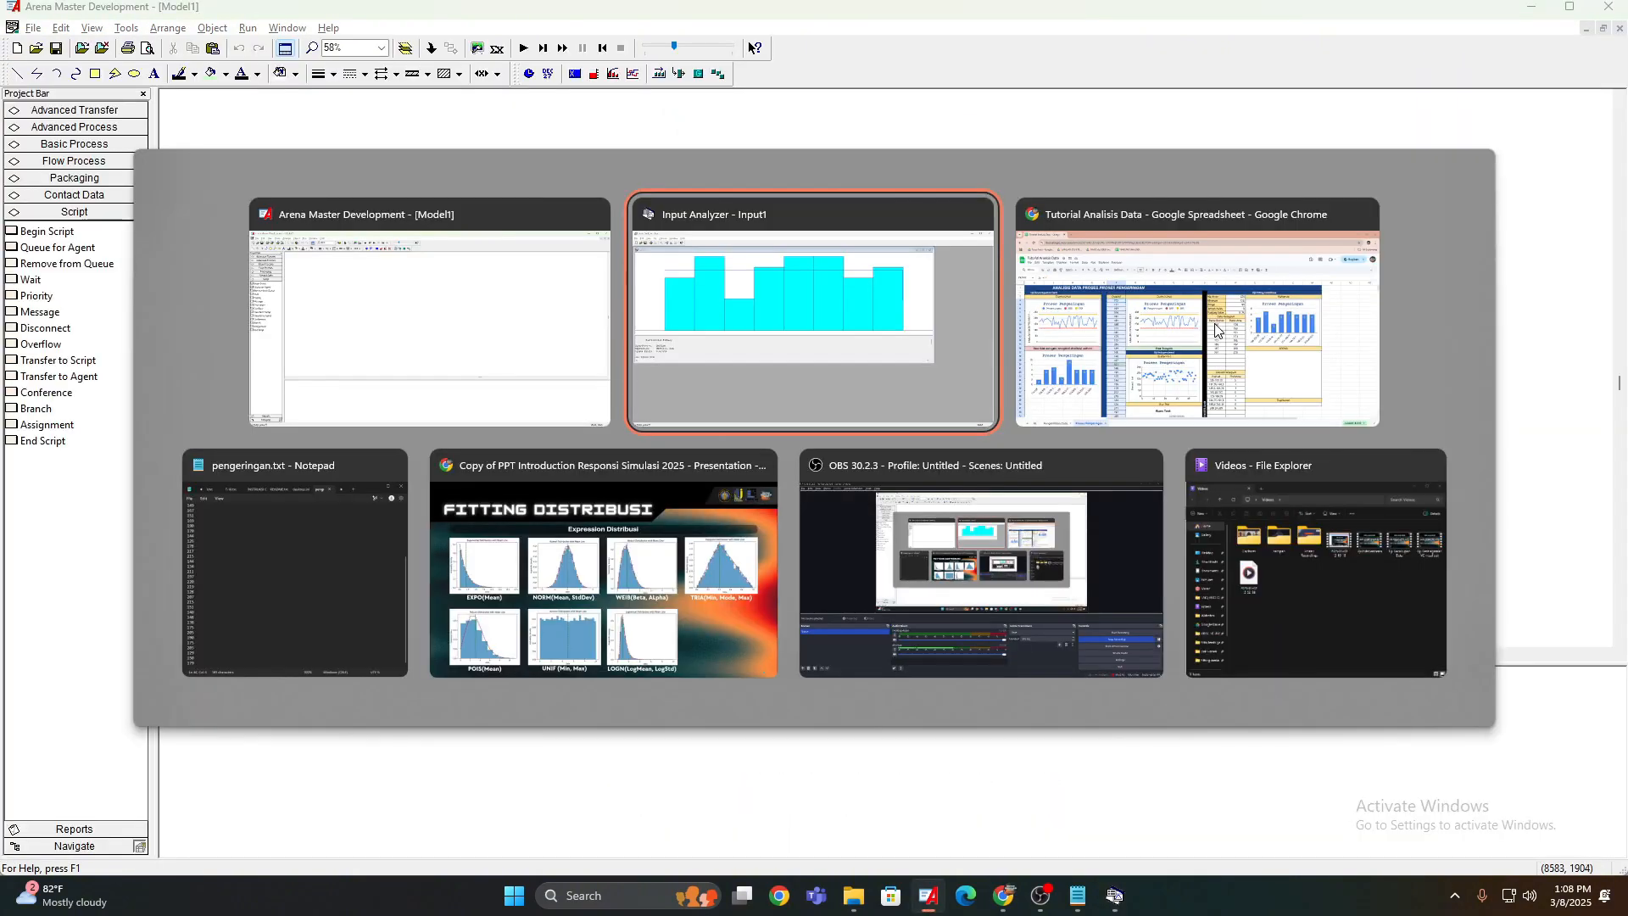
pyautogui.click(1215, 329)
pyautogui.click(1243, 589)
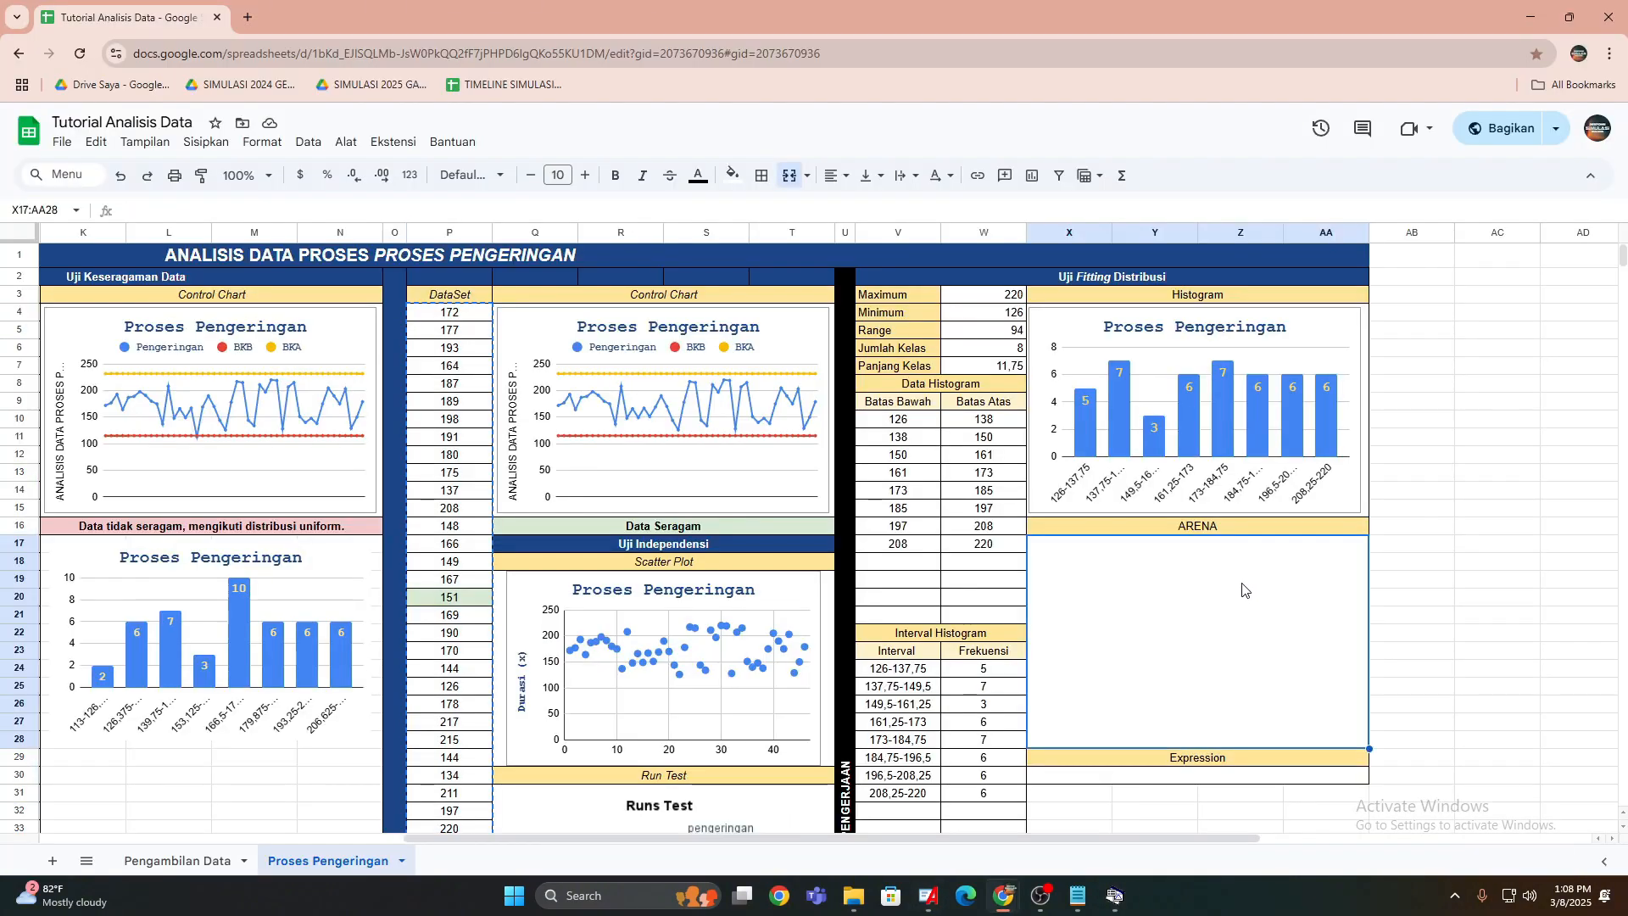
pyautogui.hotkey('ctrl', 'v')
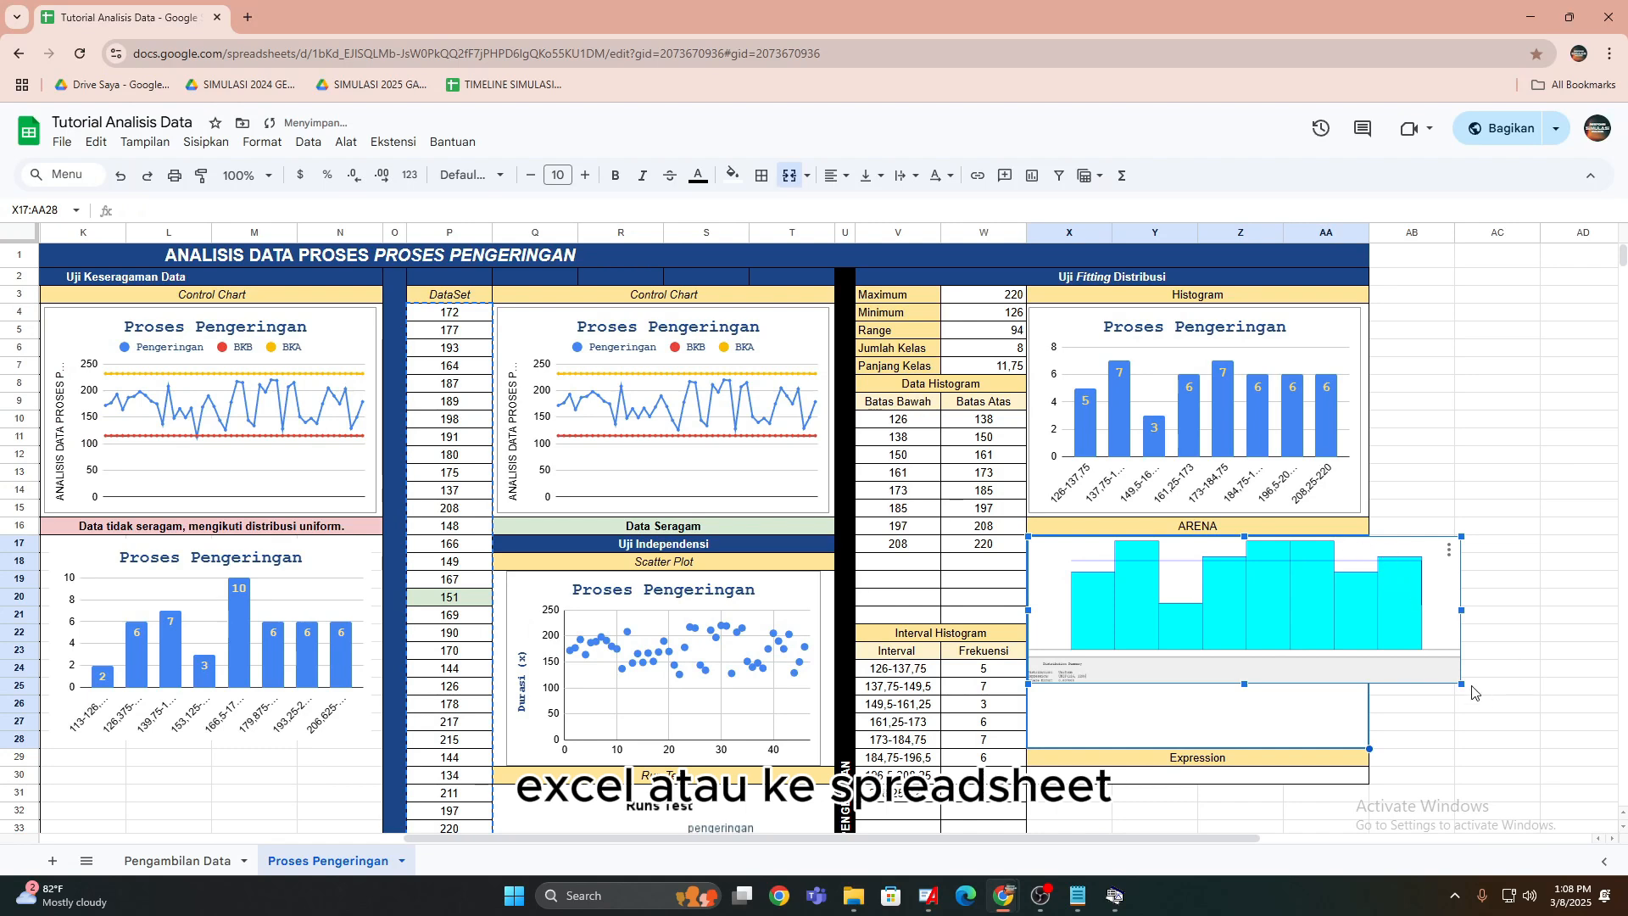
# Shrink the pasted screenshot to fit within columns X to AA and adjust its position in the ARENA area.
pyautogui.moveTo(1461, 684); pyautogui.dragTo(1363, 651)
pyautogui.click(1486, 560)
pyautogui.moveTo(1222, 610); pyautogui.dragTo(1226, 629)
pyautogui.click(1426, 582)
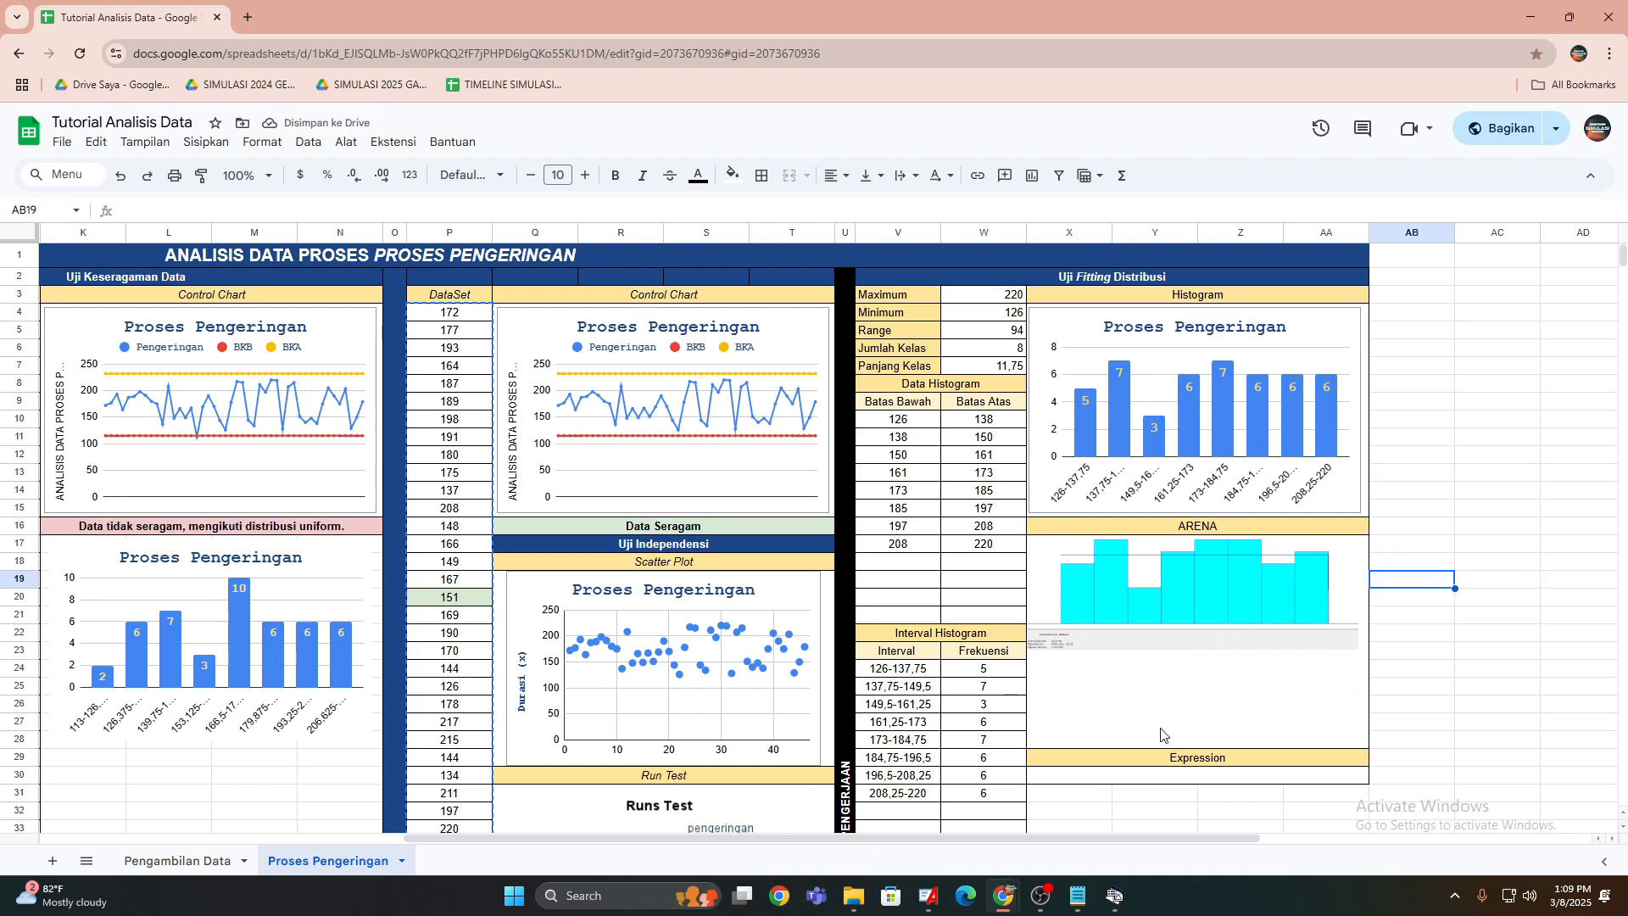
# Switch back to Input Analyzer and copy the expression UNIF(126, 220) from the distribution summary.
pyautogui.hotkey('alt', 'Tab')
pyautogui.hotkey('alt', 'Tab')
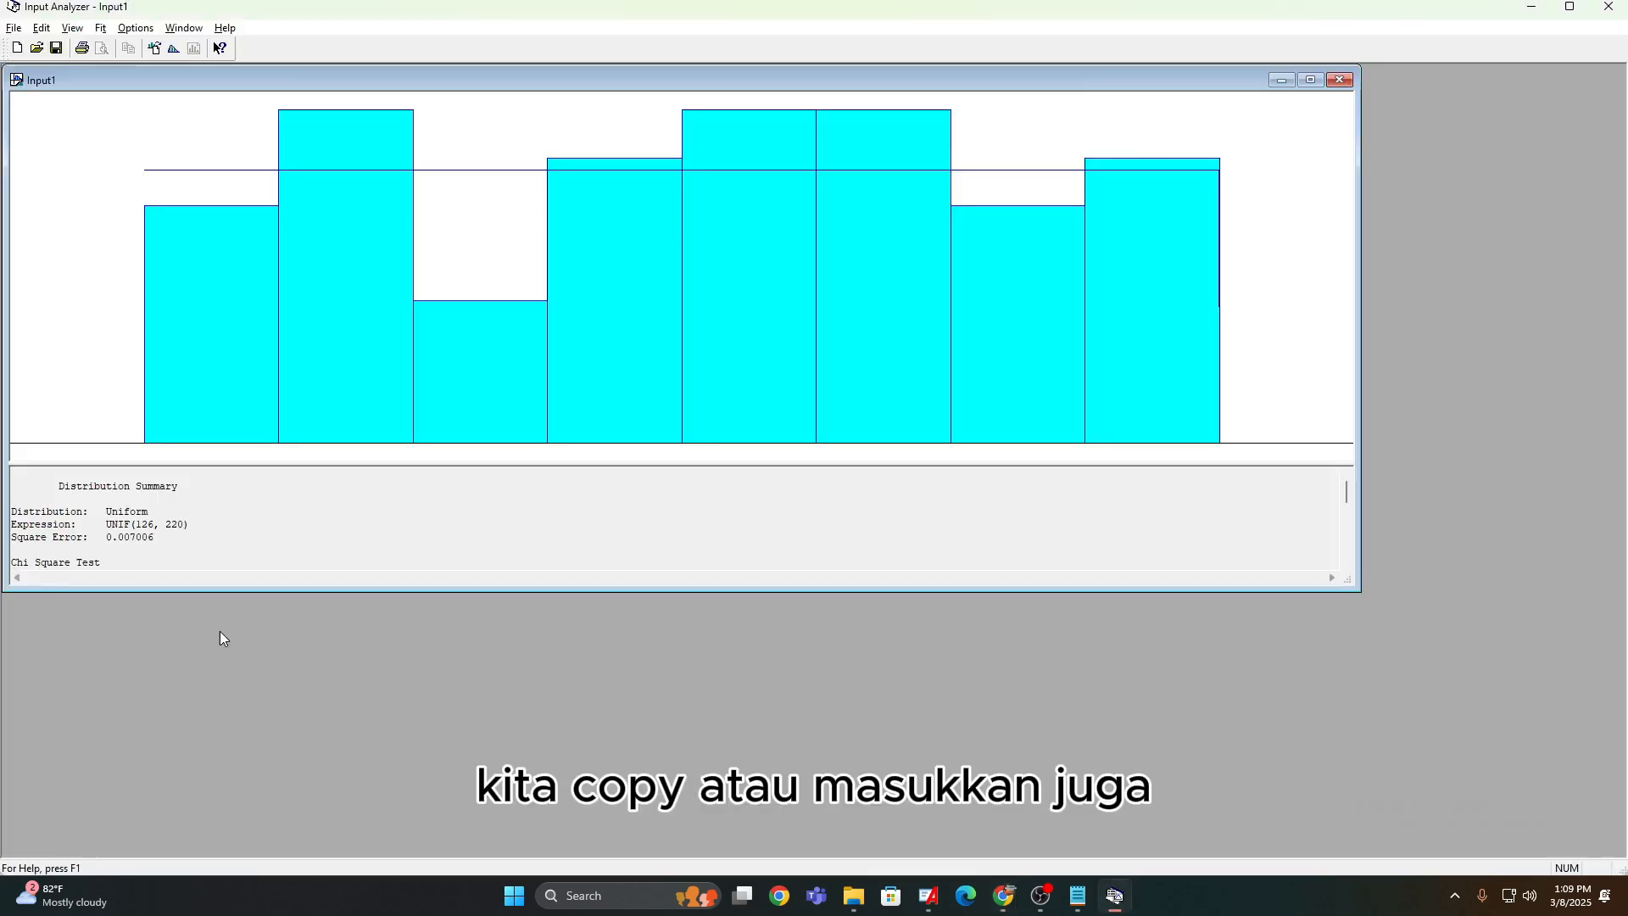
pyautogui.moveTo(204, 536); pyautogui.dragTo(108, 524)
pyautogui.click(190, 524)
pyautogui.rightClick(108, 524)
pyautogui.click(170, 580)
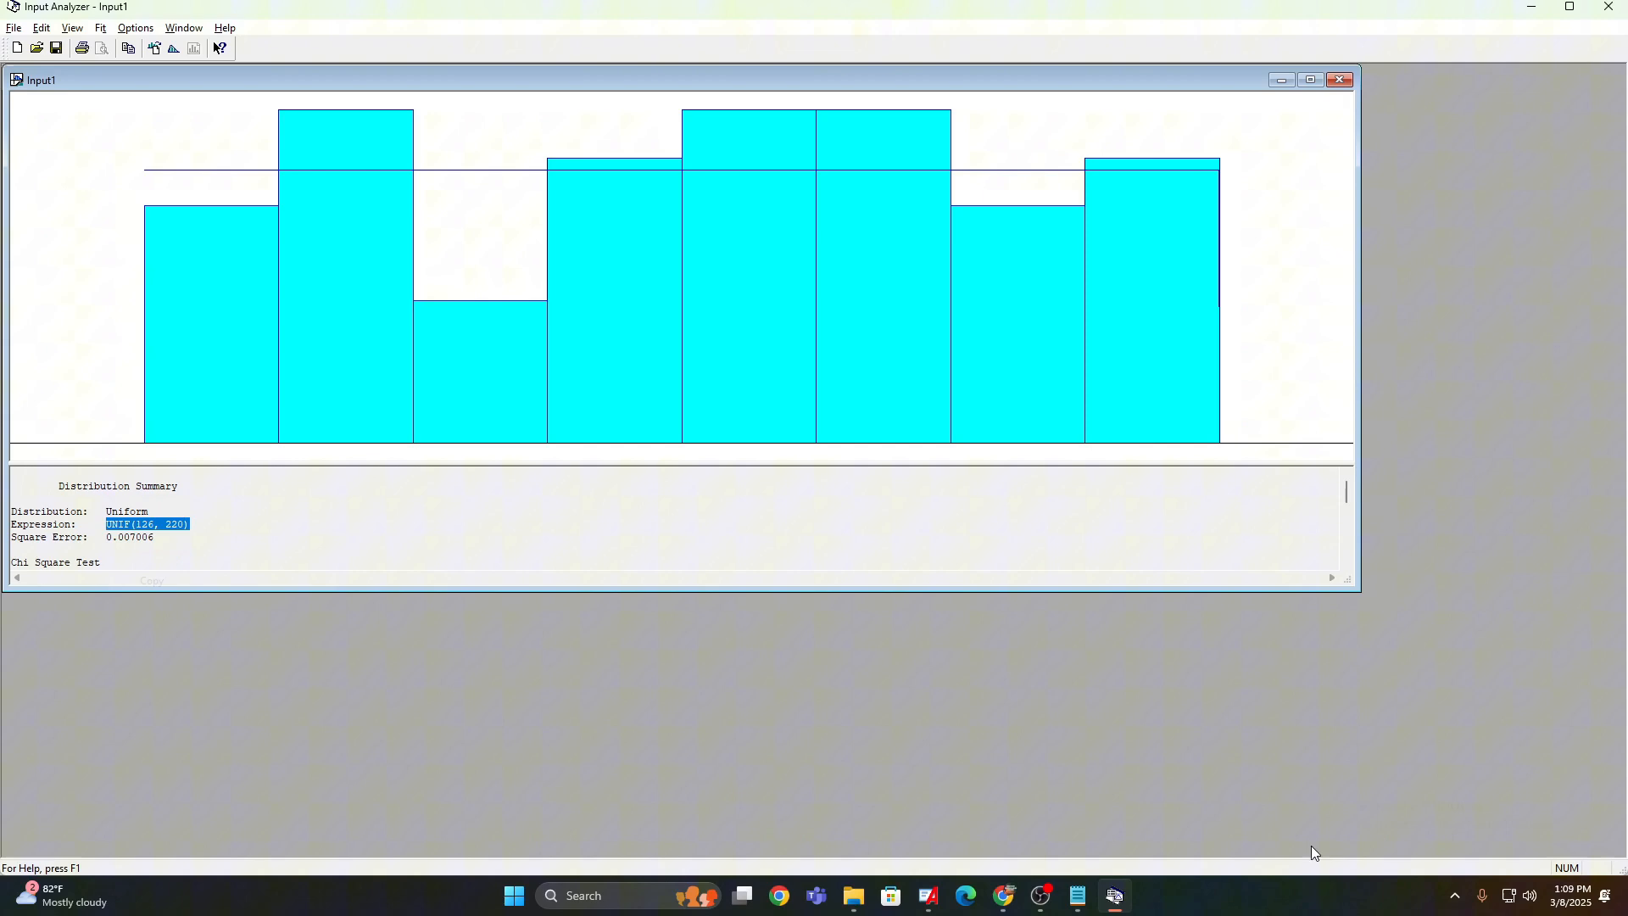
# Paste the copied expression into the merged cell X30:AA30 under the spreadsheet's Expression heading and centre it horizontally.
pyautogui.click(1116, 894)
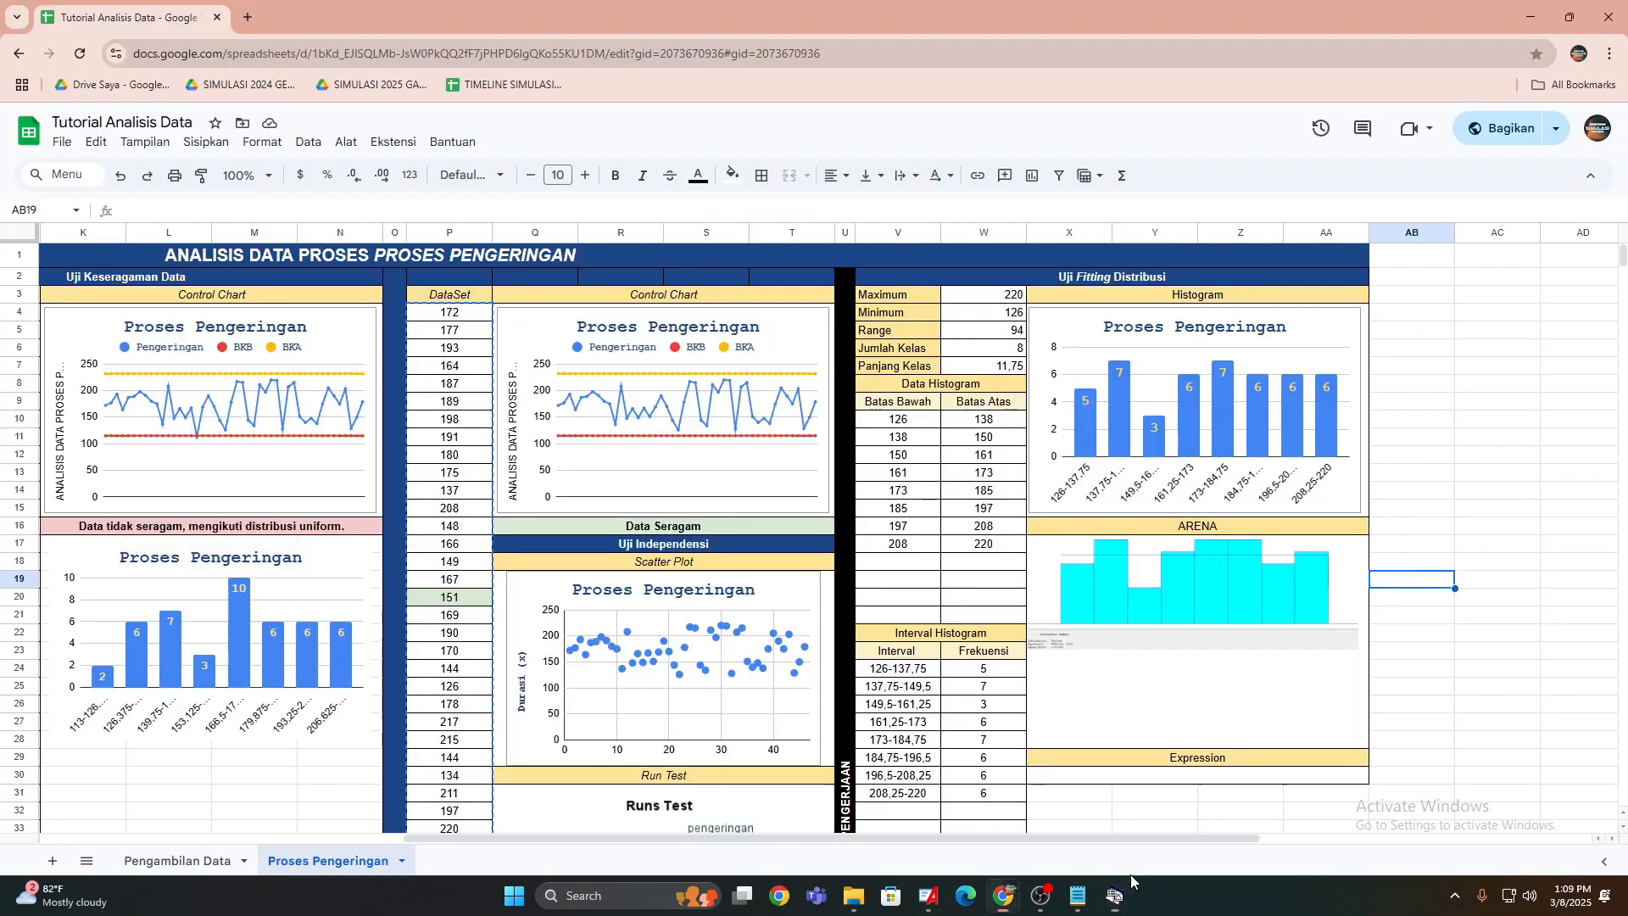
pyautogui.click(1224, 774)
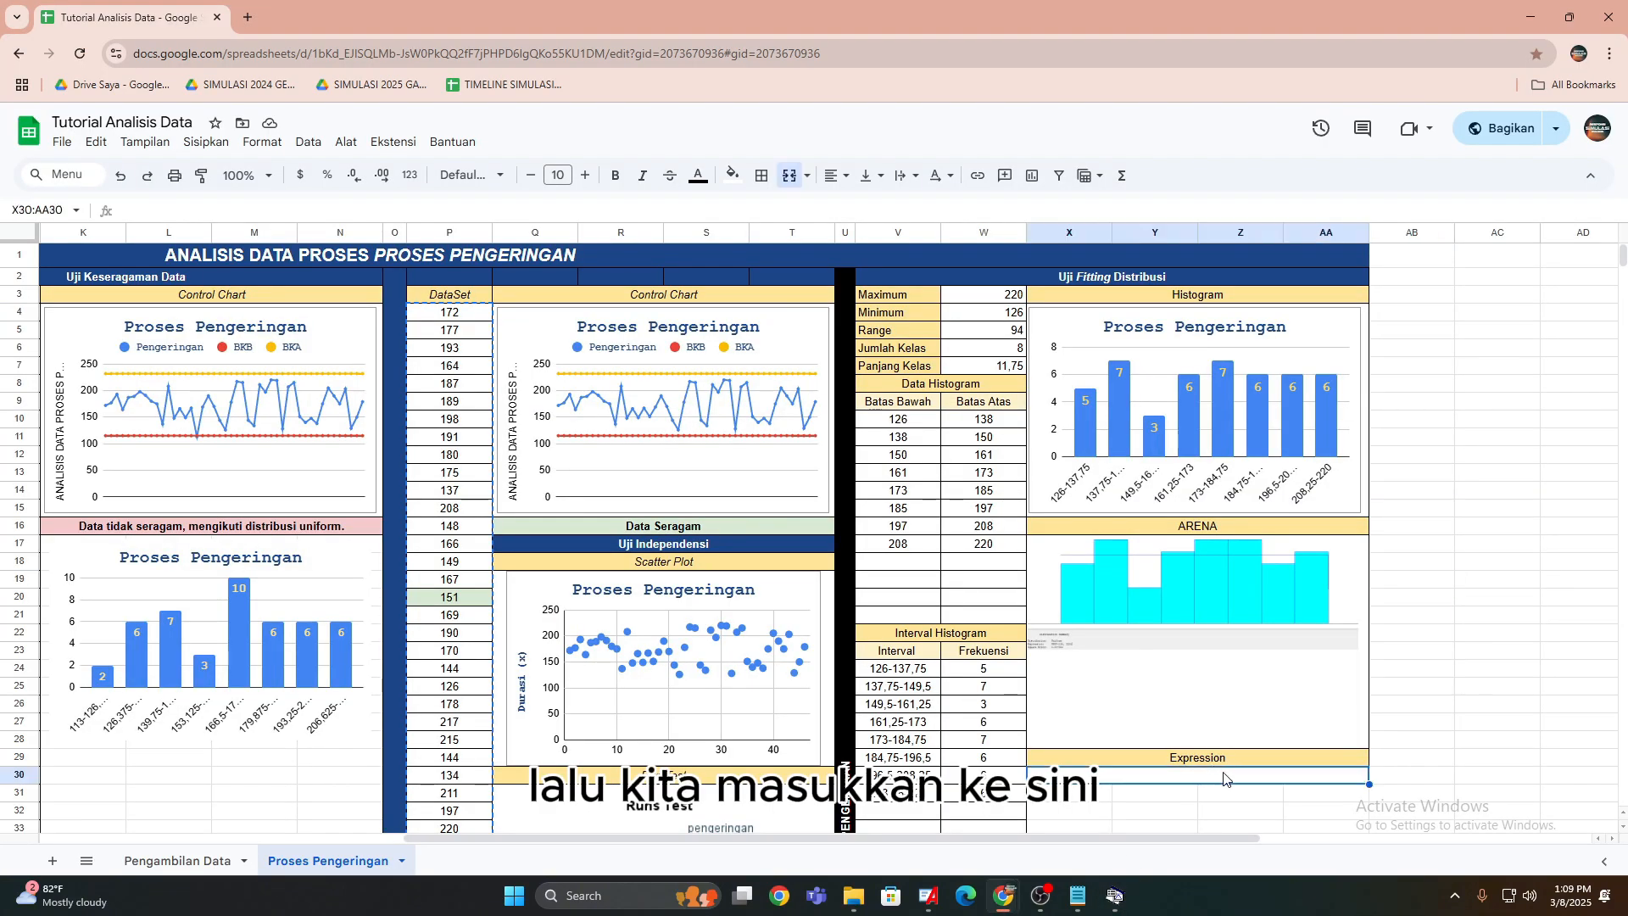
pyautogui.hotkey('ctrl', 'v')
pyautogui.click(1442, 728)
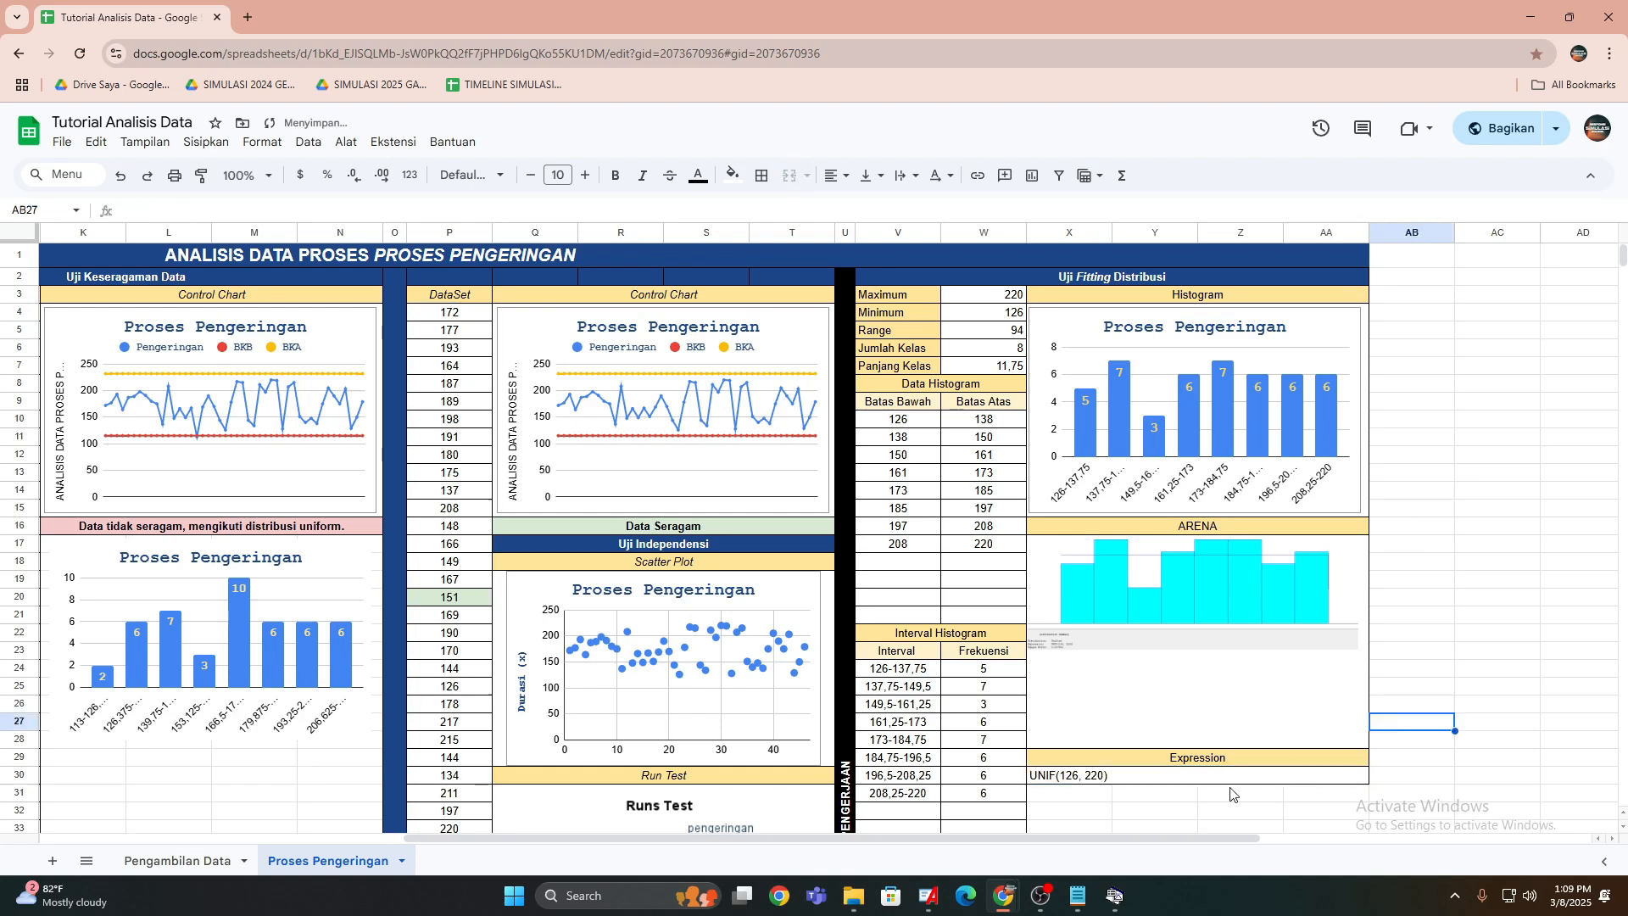
pyautogui.click(1236, 781)
pyautogui.click(837, 175)
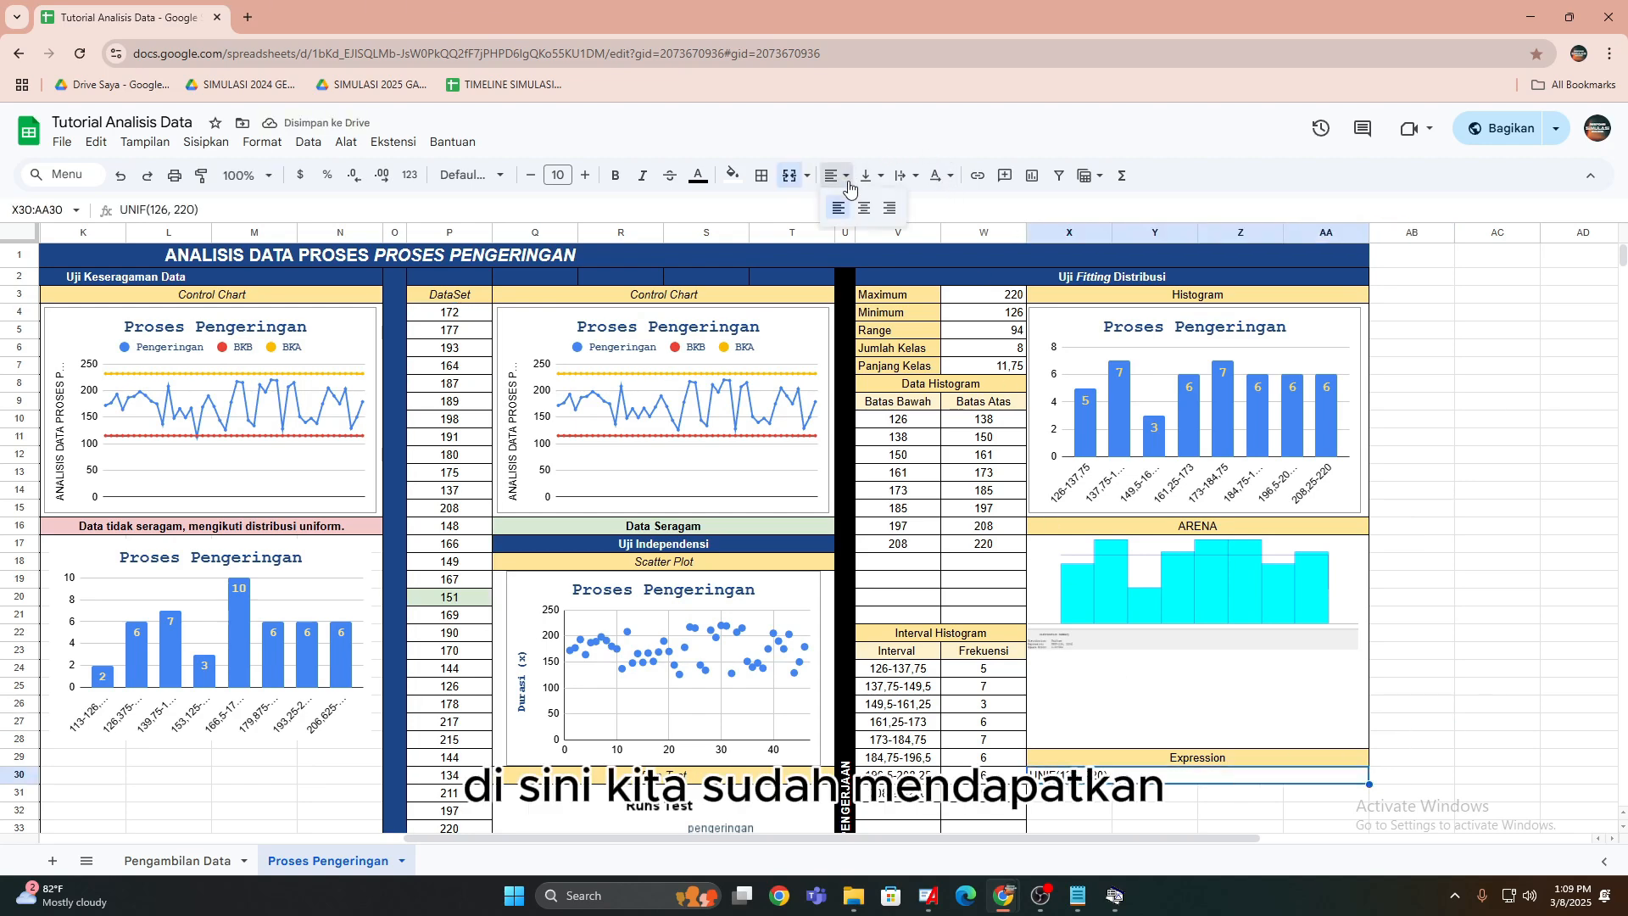
pyautogui.click(862, 207)
# Centre the values in W3:W7, from Maximum to Panjang Kelas, horizontally.
pyautogui.moveTo(994, 298); pyautogui.dragTo(1010, 368)
pyautogui.click(829, 183)
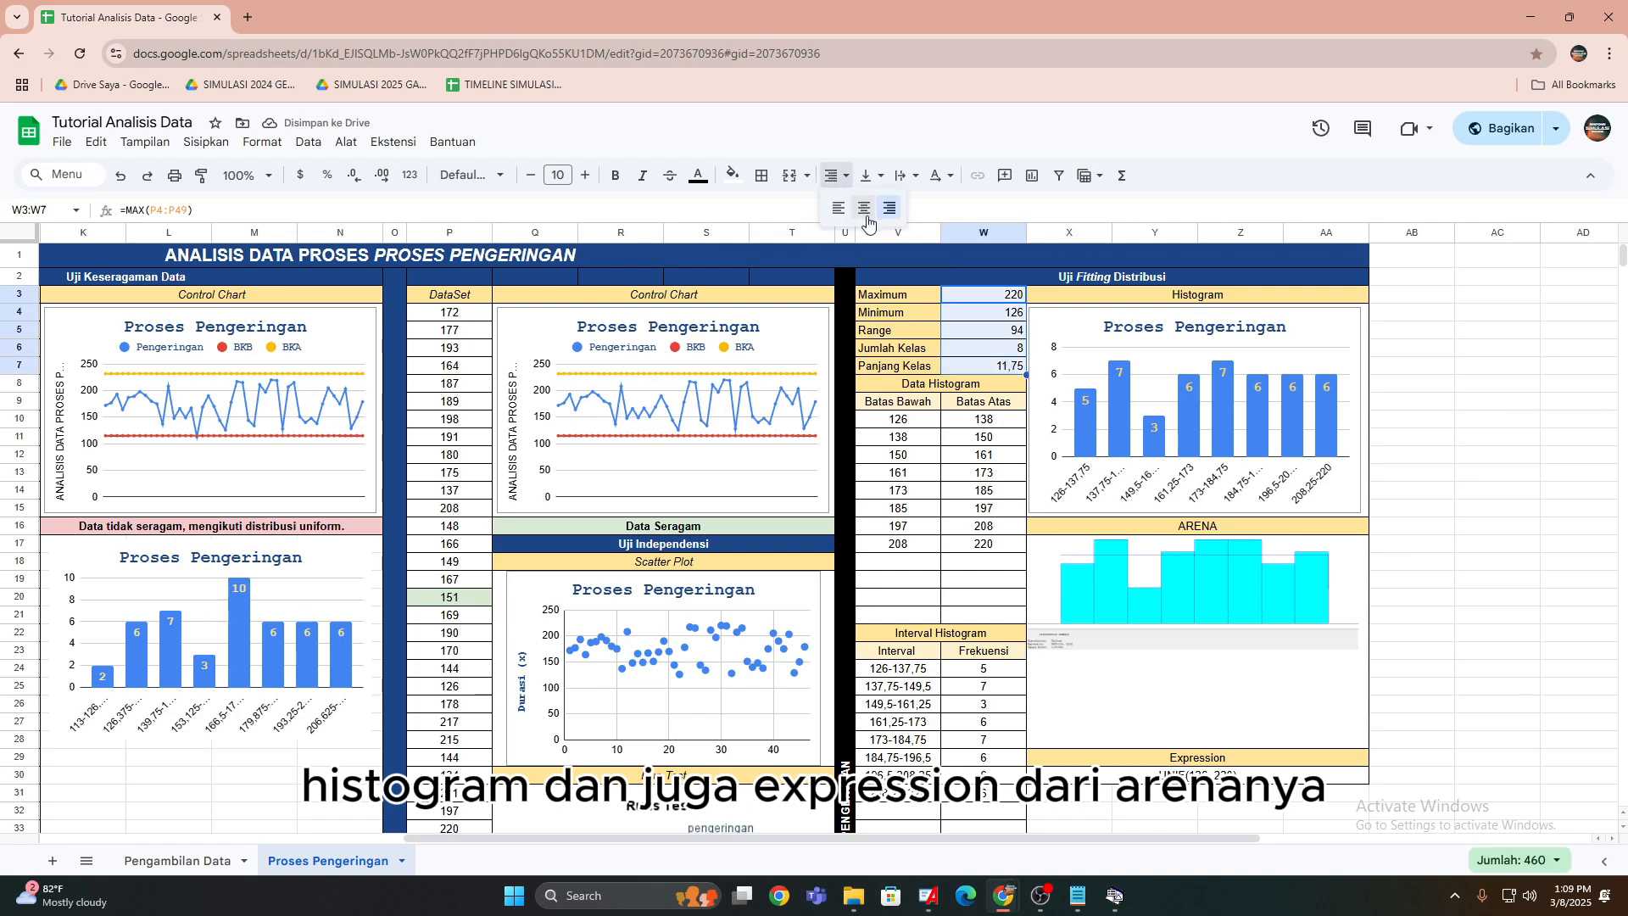
pyautogui.click(865, 207)
pyautogui.click(1492, 458)
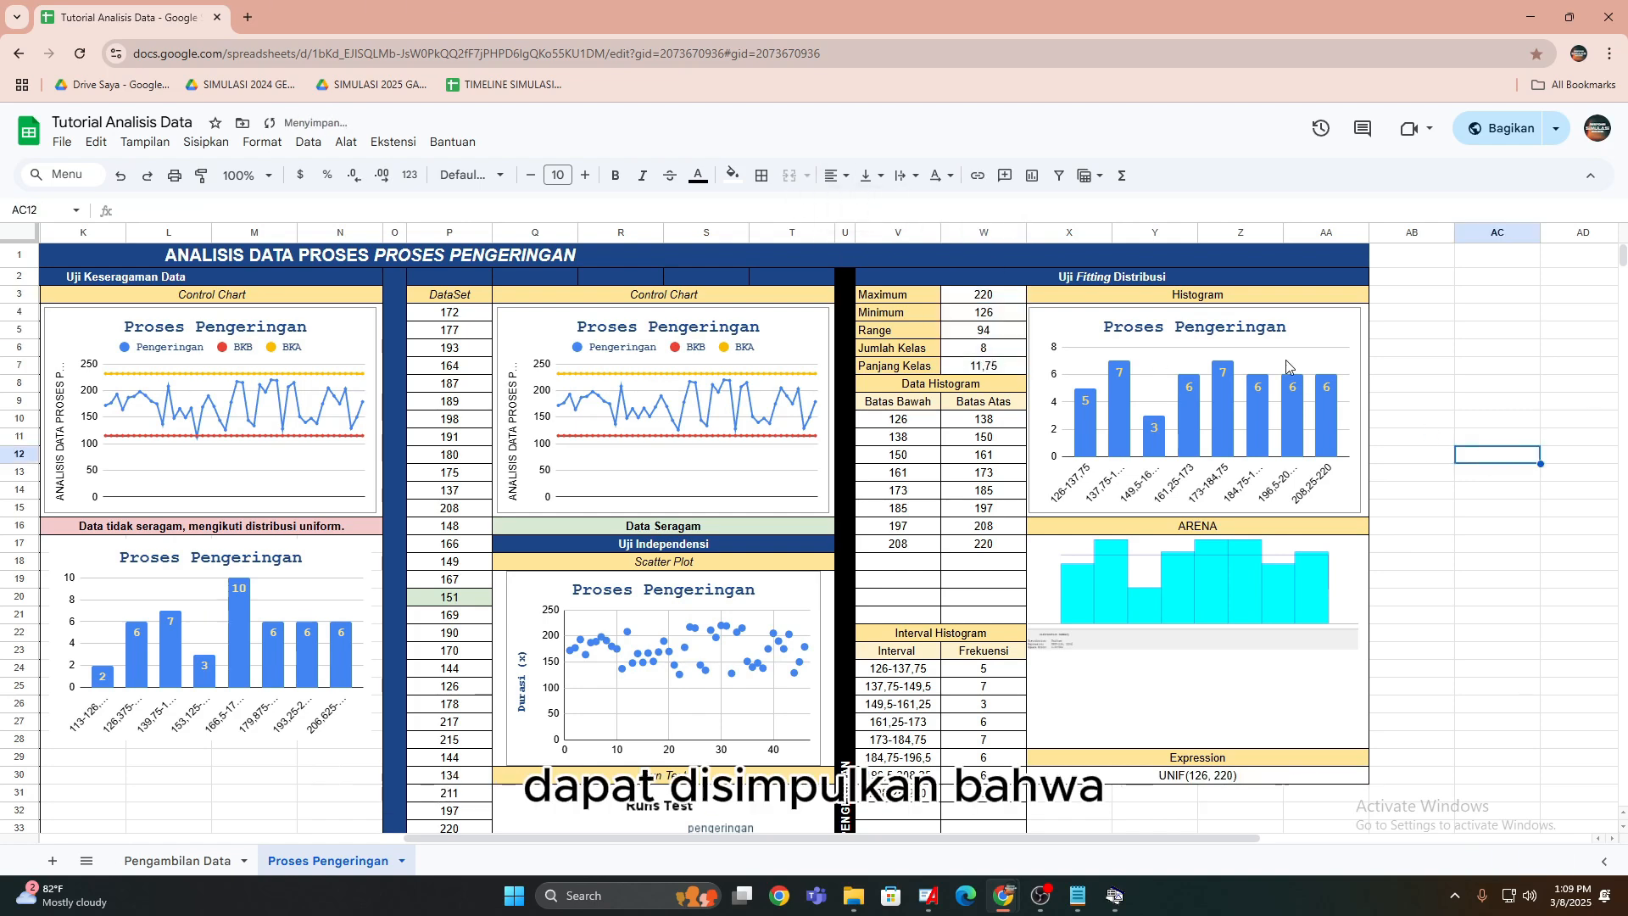